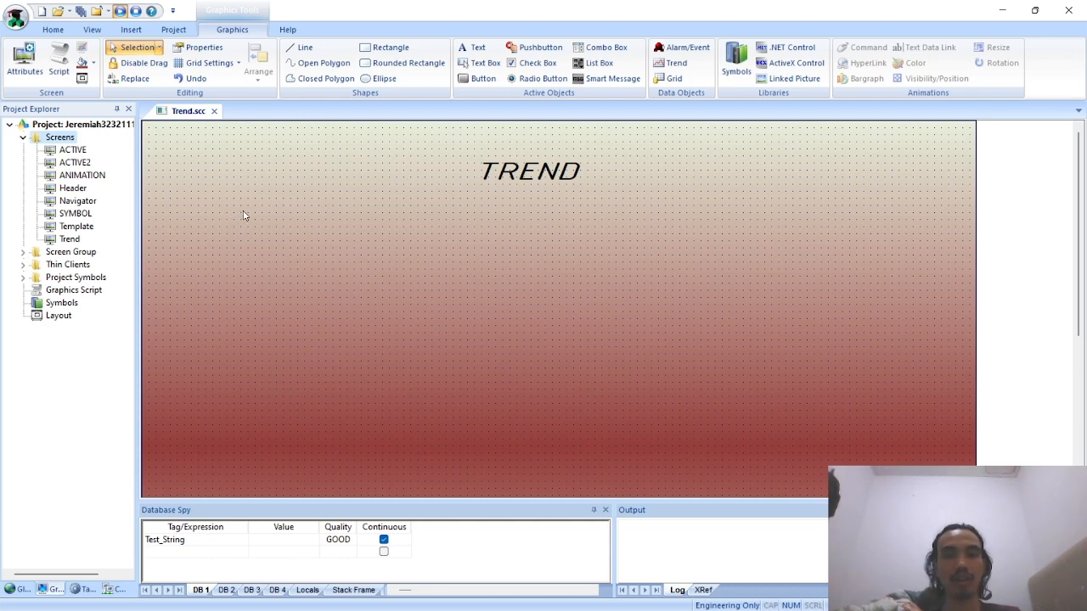
Step: Switch to the Trend and Alarm PDF and examine the example trend screen's sliders, trend control and point settings
key(alt+Tab)
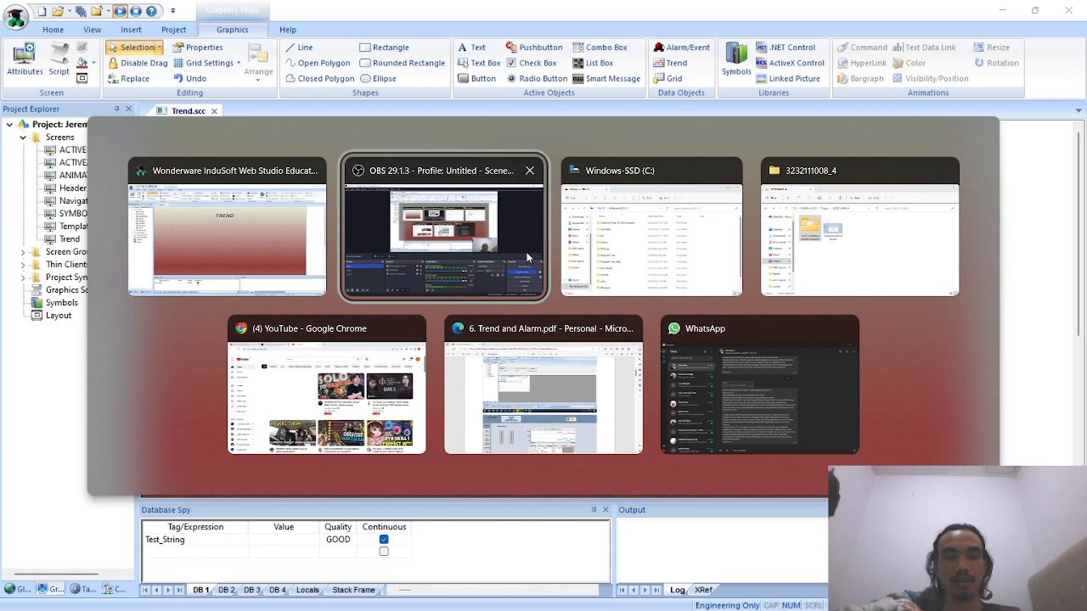
key(alt+Tab)
key(alt+Tab)
key(alt+Tab)
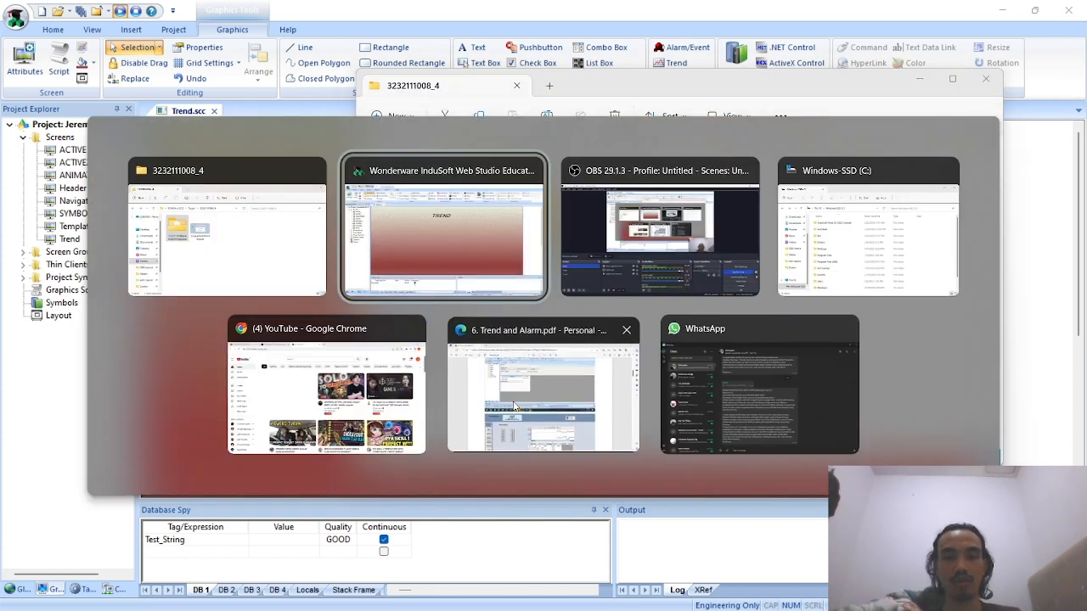
click(506, 416)
scroll(955, 280, up, 2)
scroll(1056, 151, up, 10)
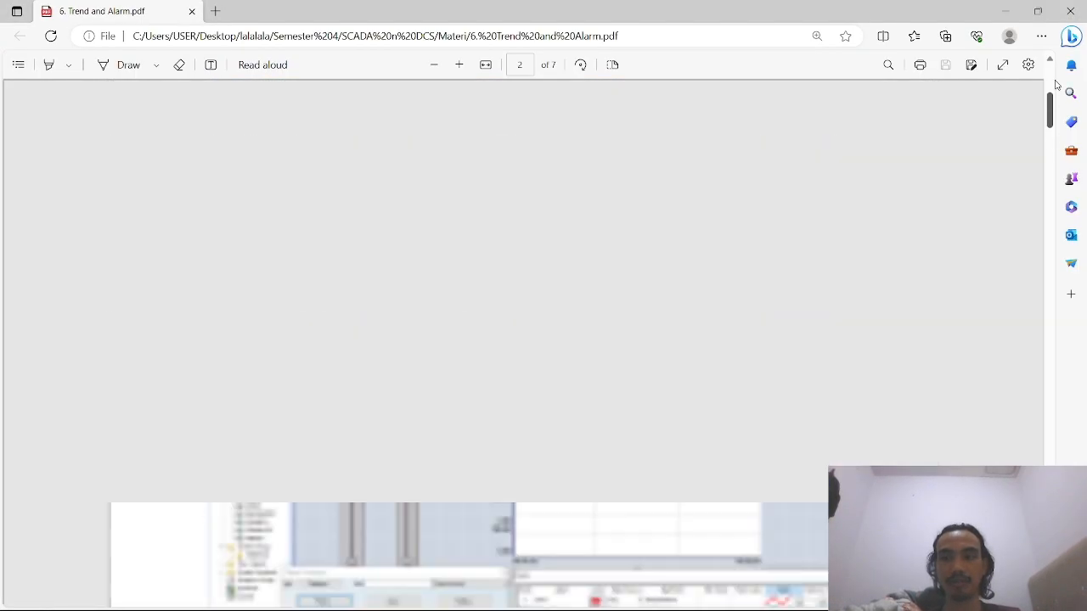
scroll(694, 235, down, 4)
scroll(482, 259, down, 15)
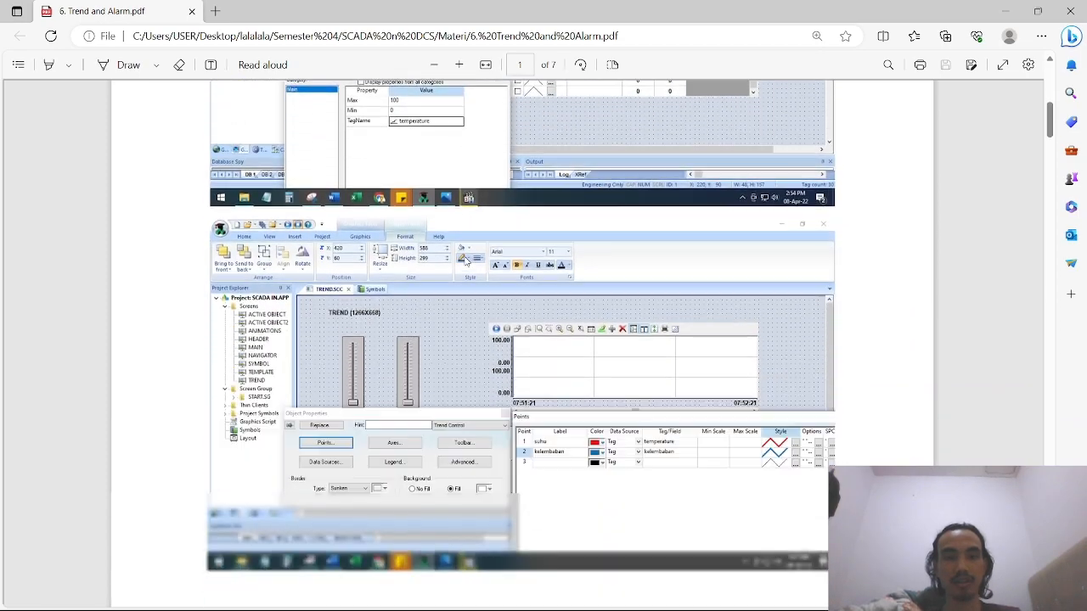
scroll(466, 261, down, 6)
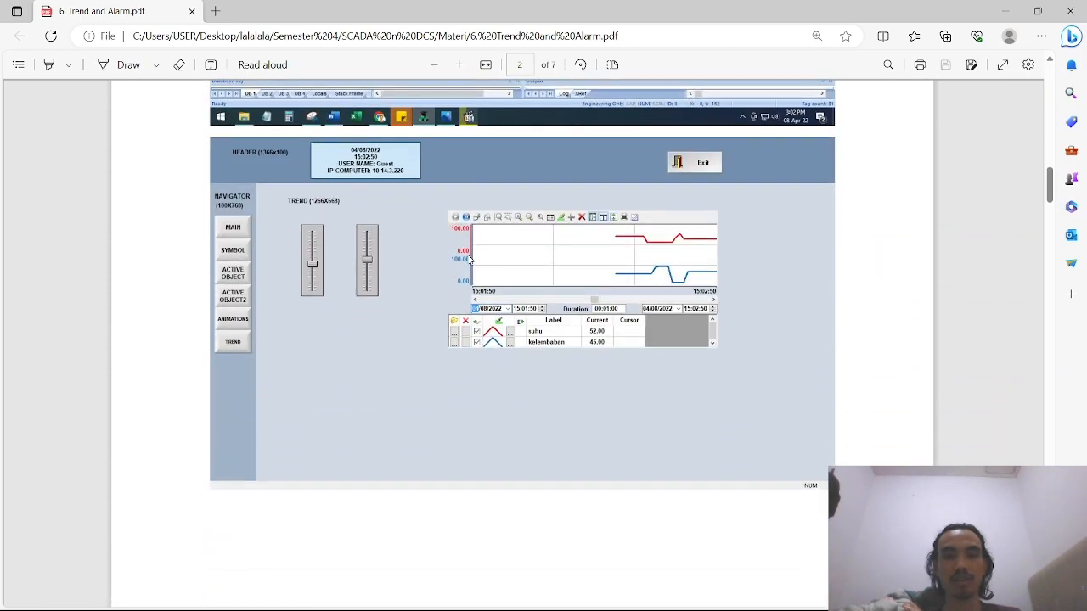
key(alt+Tab)
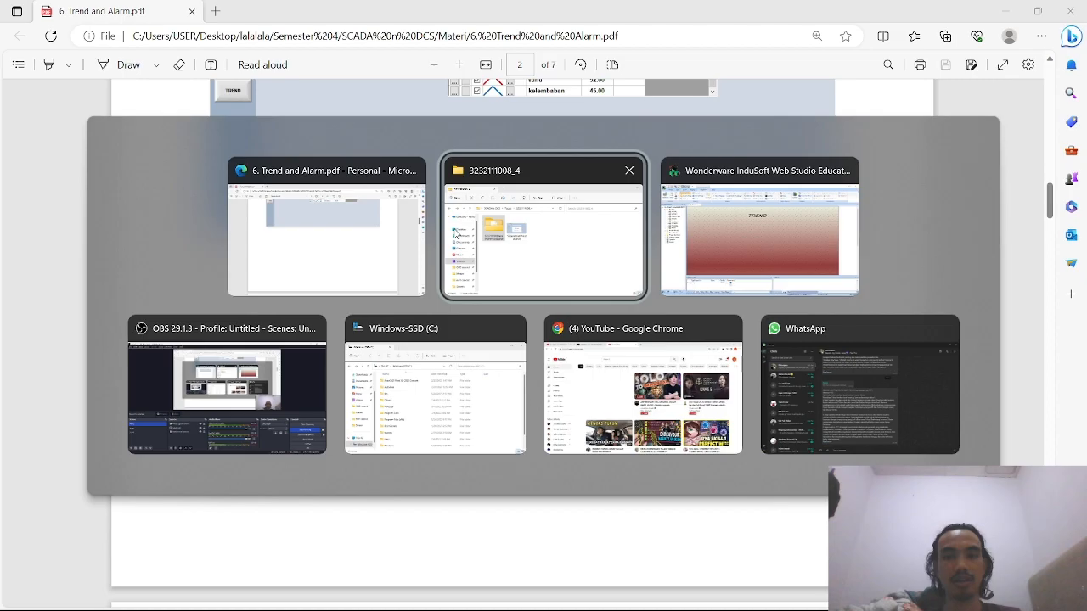
key(alt+Tab)
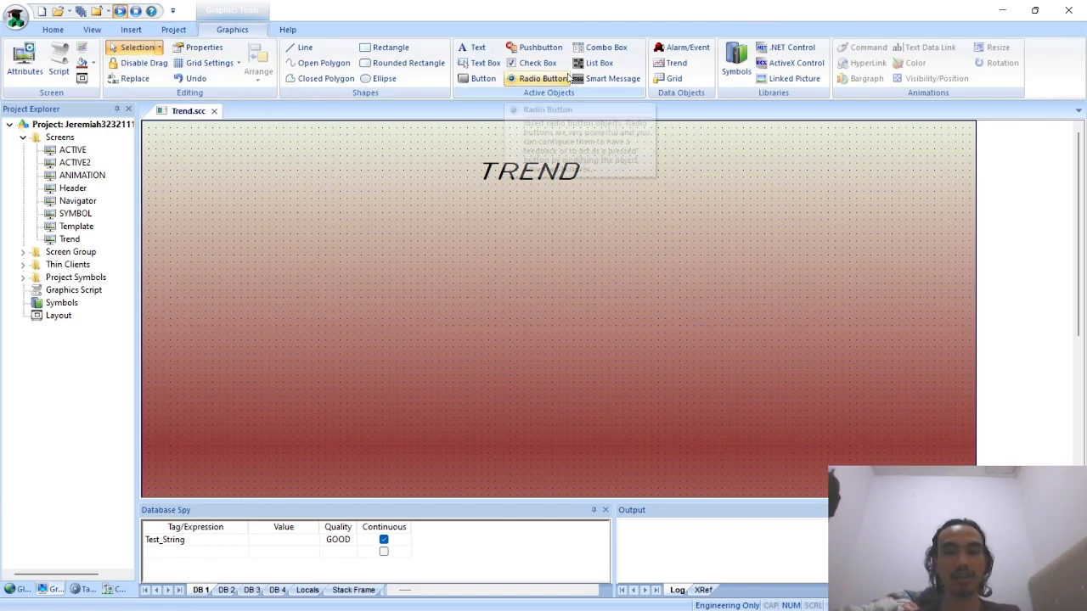
key(alt+Tab)
scroll(593, 252, up, 15)
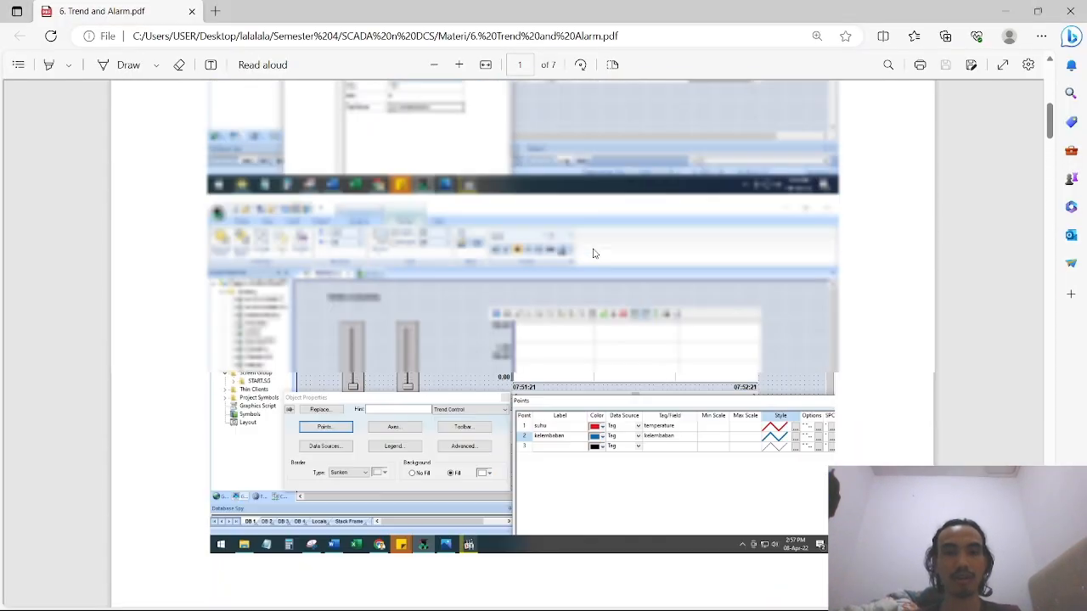
scroll(472, 268, down, 3)
Step: Switch to InduSoft Web Studio and place the slider04 system symbol in the left part of the Trend screen, overwriting the same-named project symbol
key(alt+Tab)
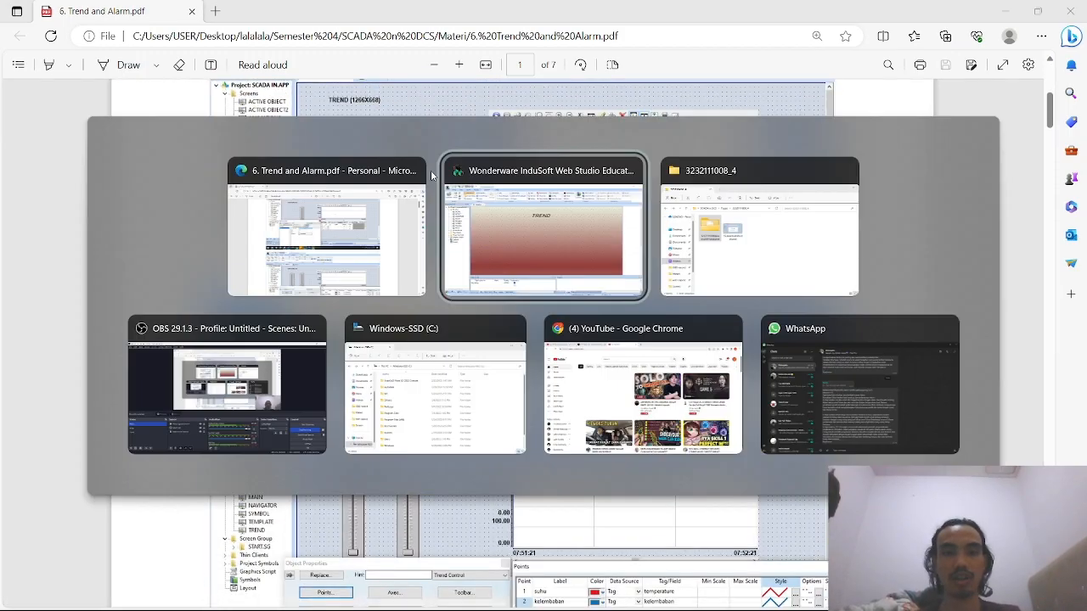
click(735, 64)
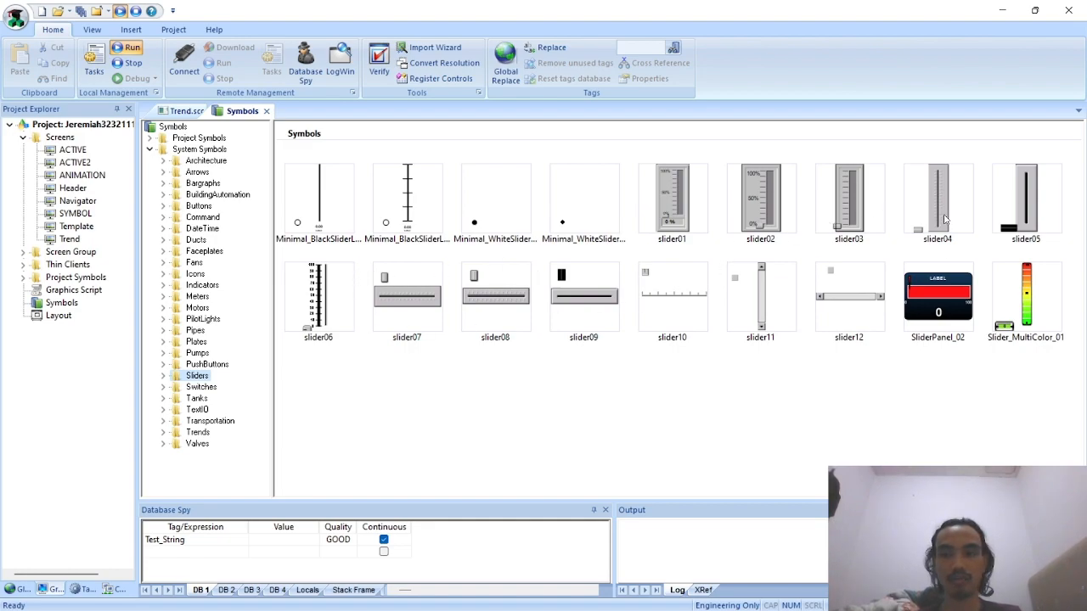
drag(944, 219, 449, 307)
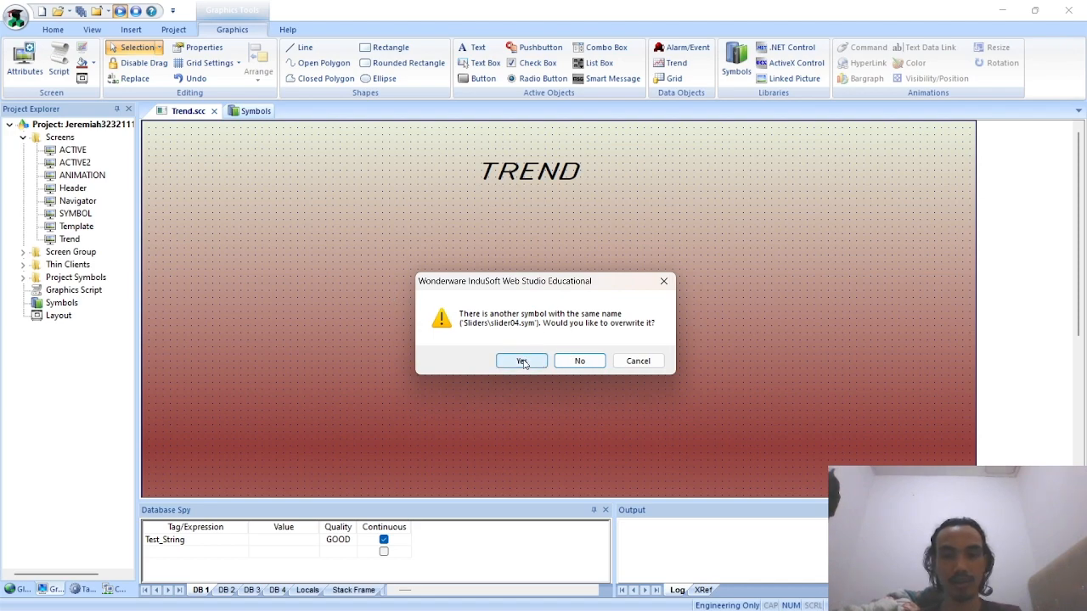
click(523, 361)
drag(318, 315, 320, 268)
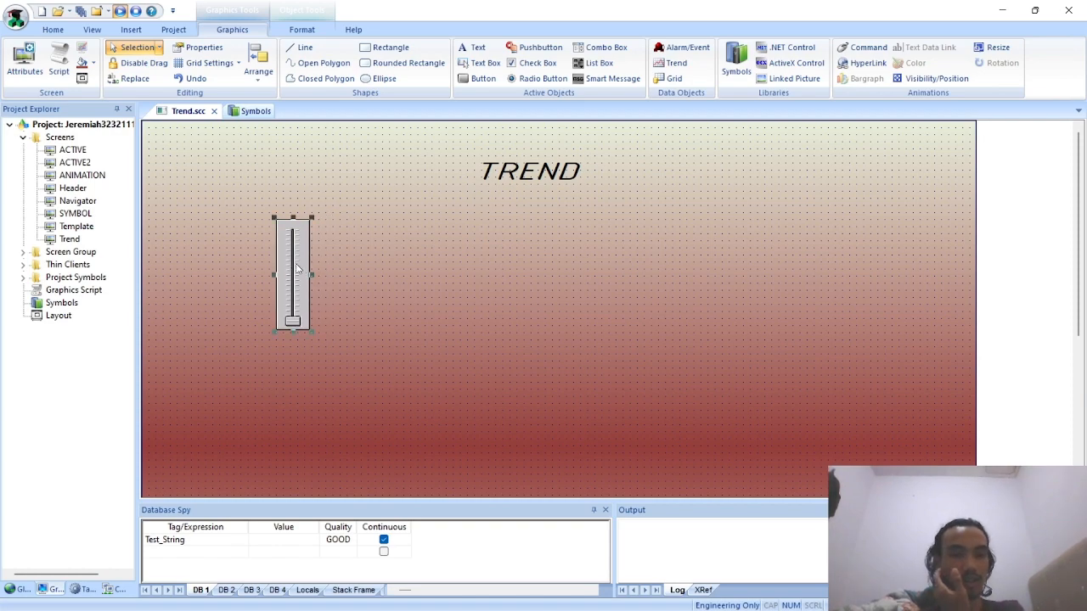
Step: Assign the Slide_Suhu tag to the slider's Main.TagName property
double_click(307, 268)
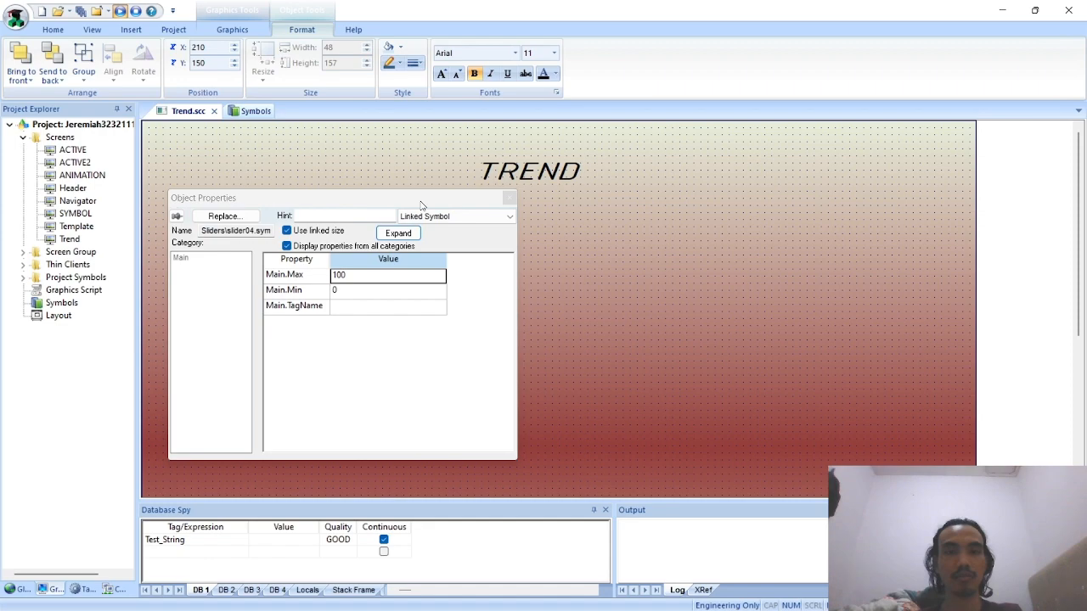
click(359, 309)
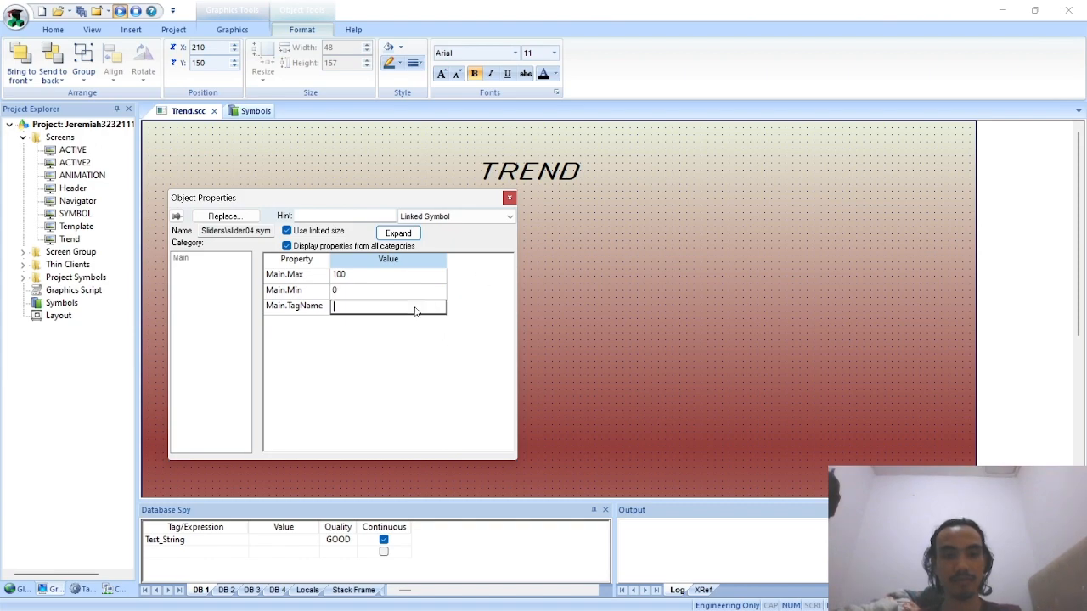
click(300, 306)
double_click(374, 309)
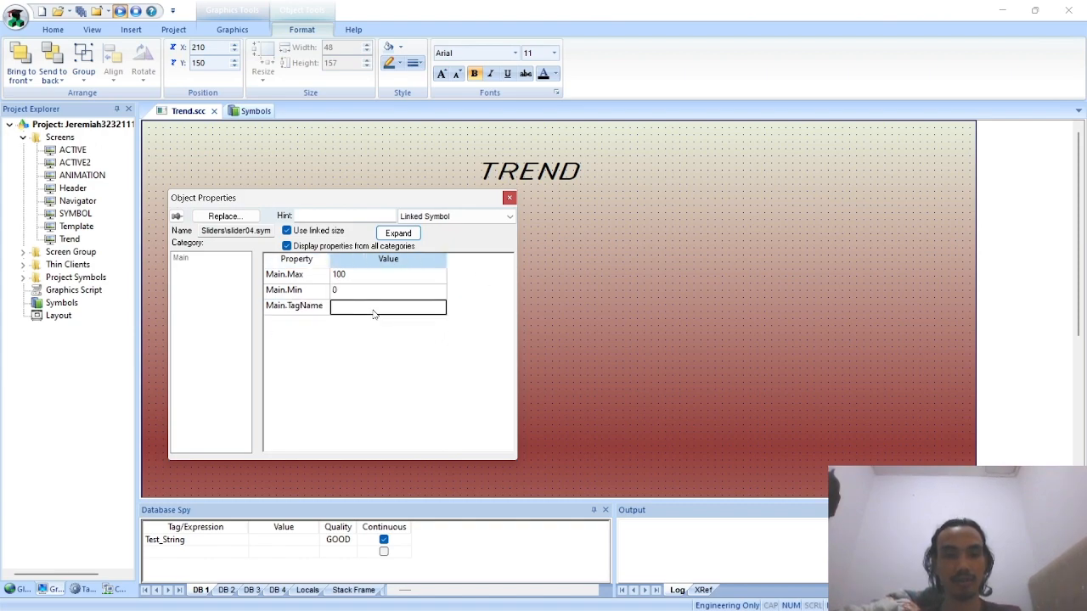
text(t)
key(BackSpace)
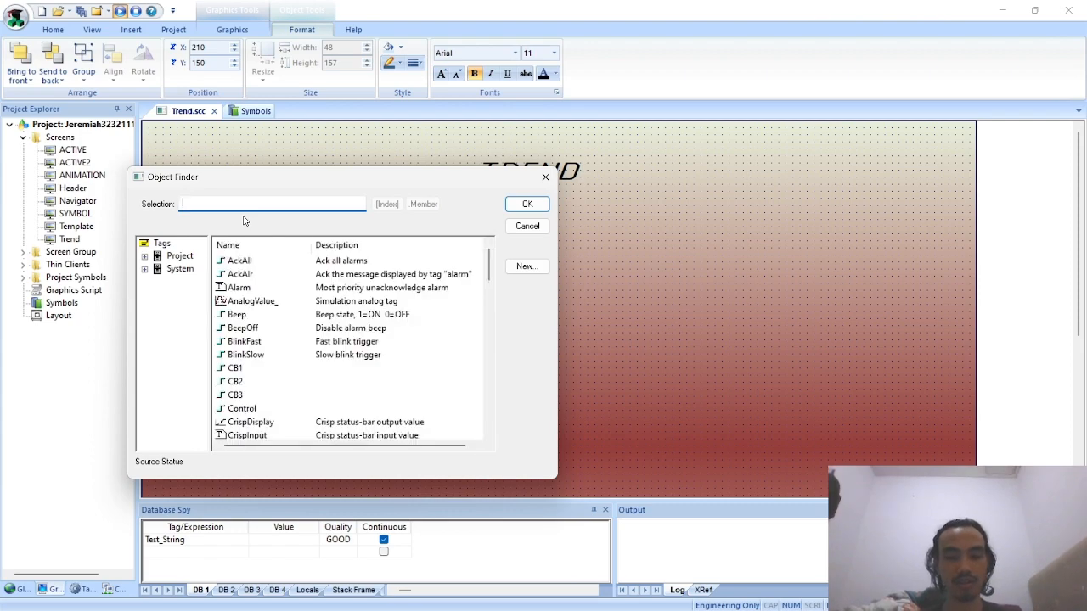
text(sl)
click(277, 274)
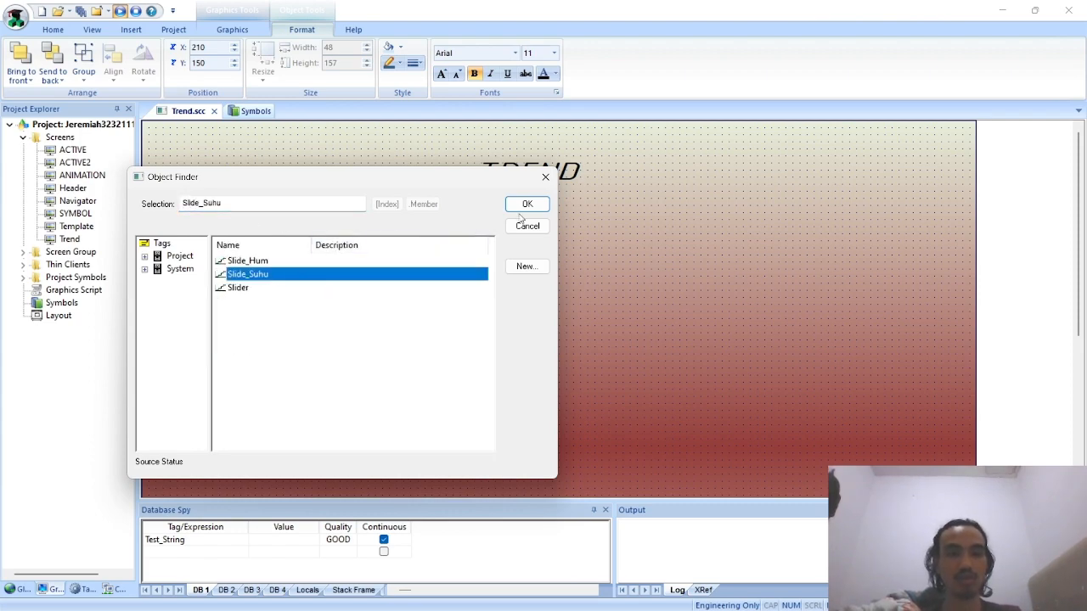
click(525, 209)
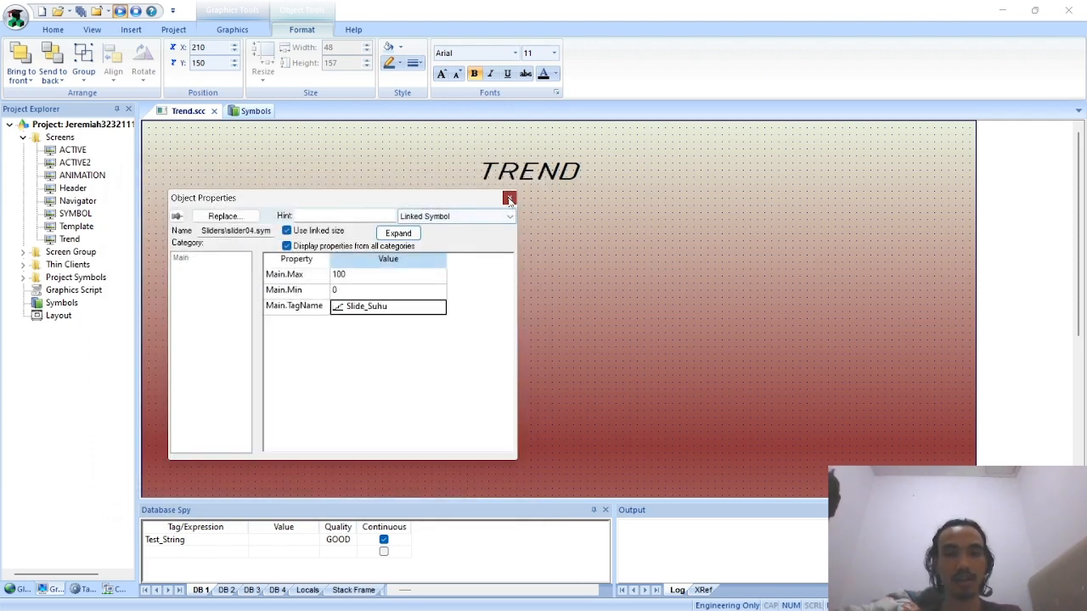
click(510, 197)
click(383, 209)
Step: Add the text label "Temperature (C)" and position it just above the slider
click(232, 29)
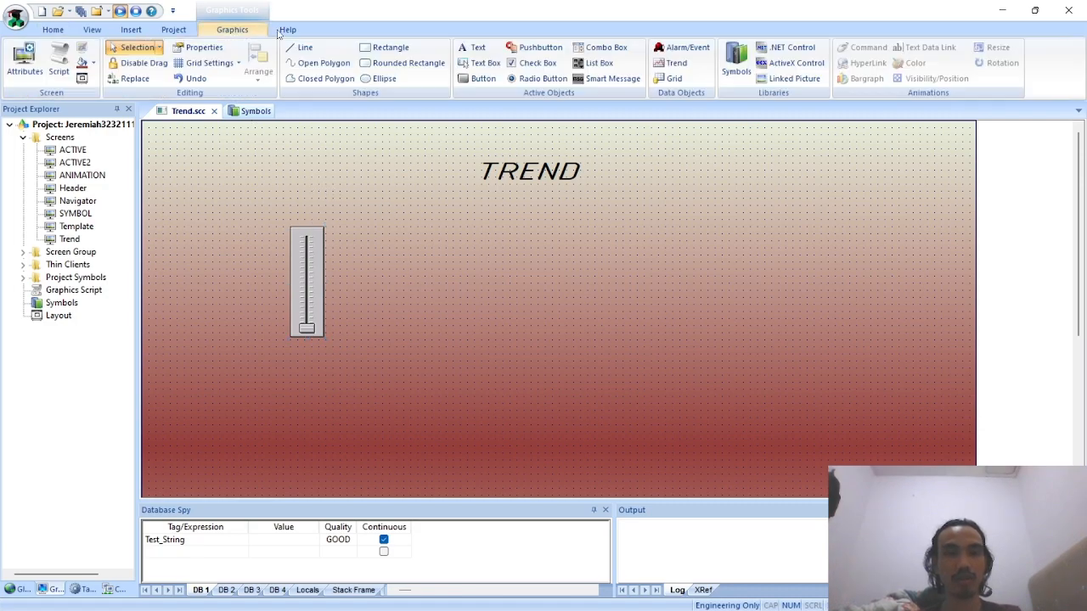
click(472, 47)
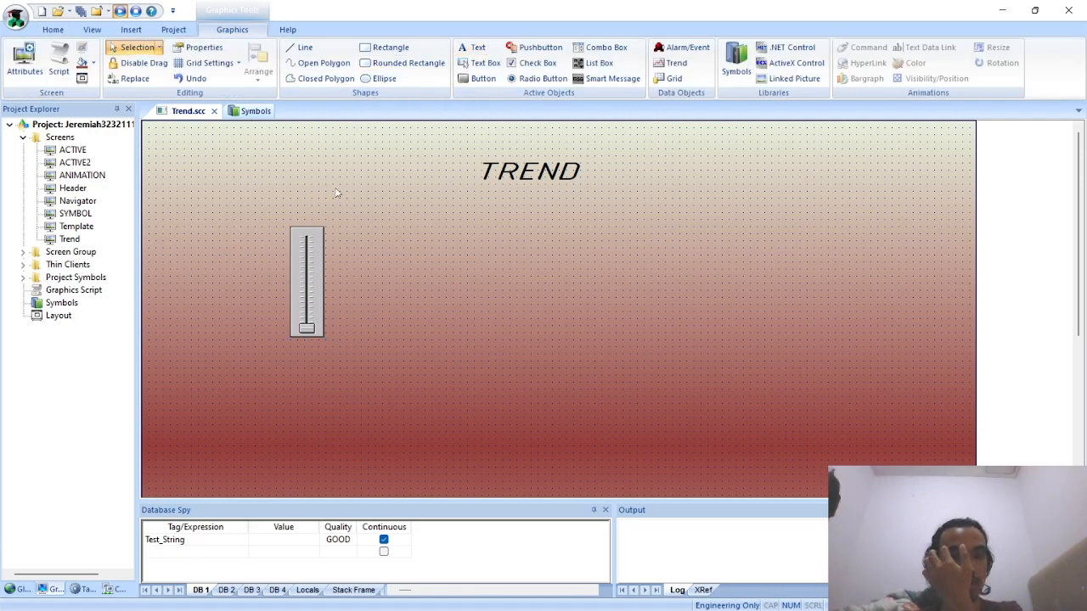
click(235, 169)
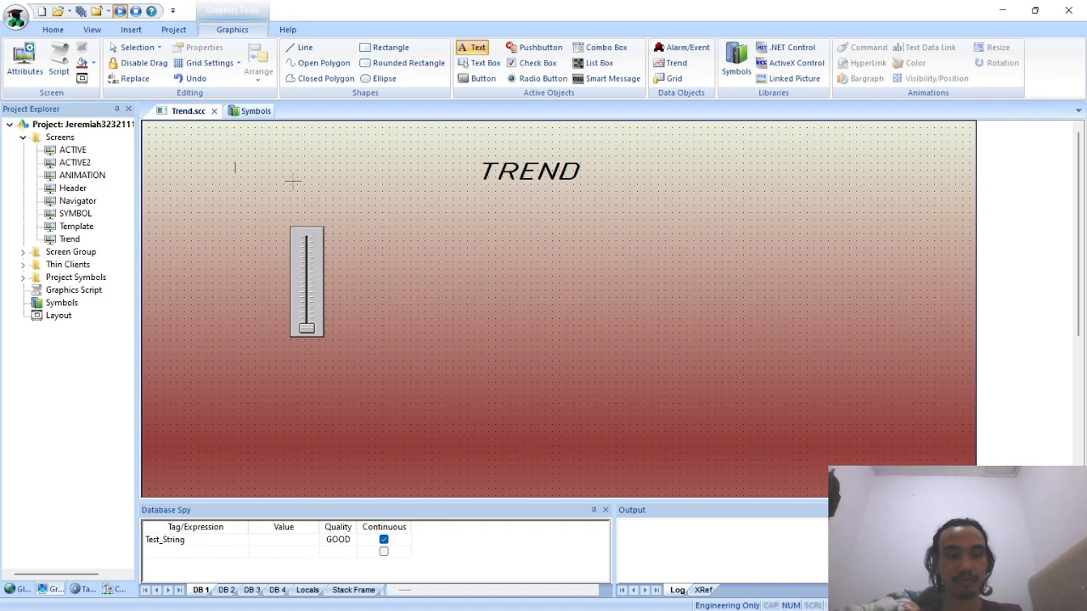
text(Tep)
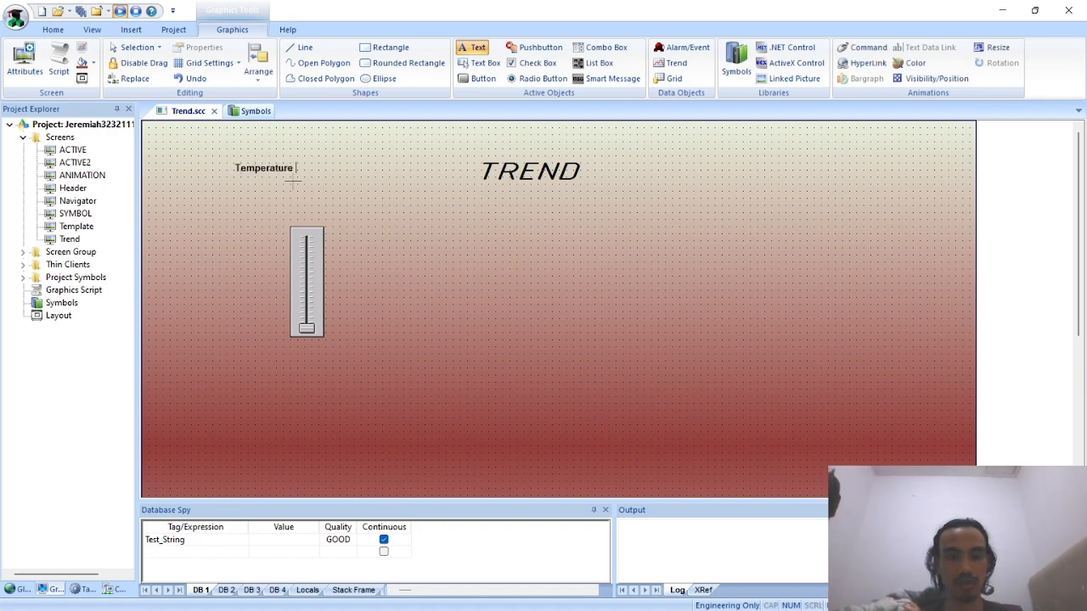
click(293, 182)
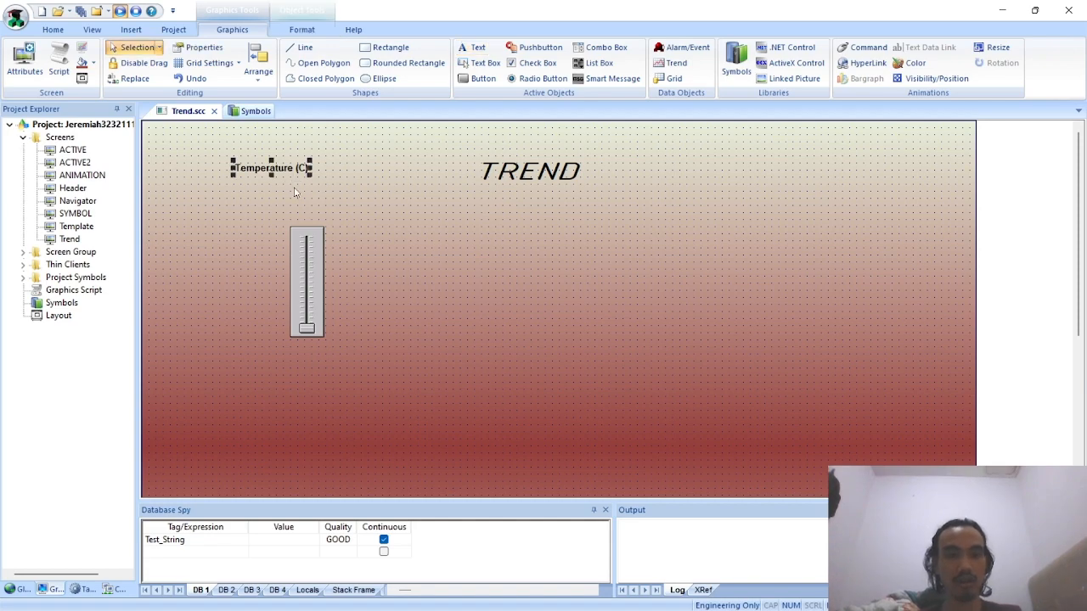
drag(302, 170, 318, 195)
Step: Set the Temperature (C) label's font to Lucida Fax Demibold, size 14
double_click(320, 197)
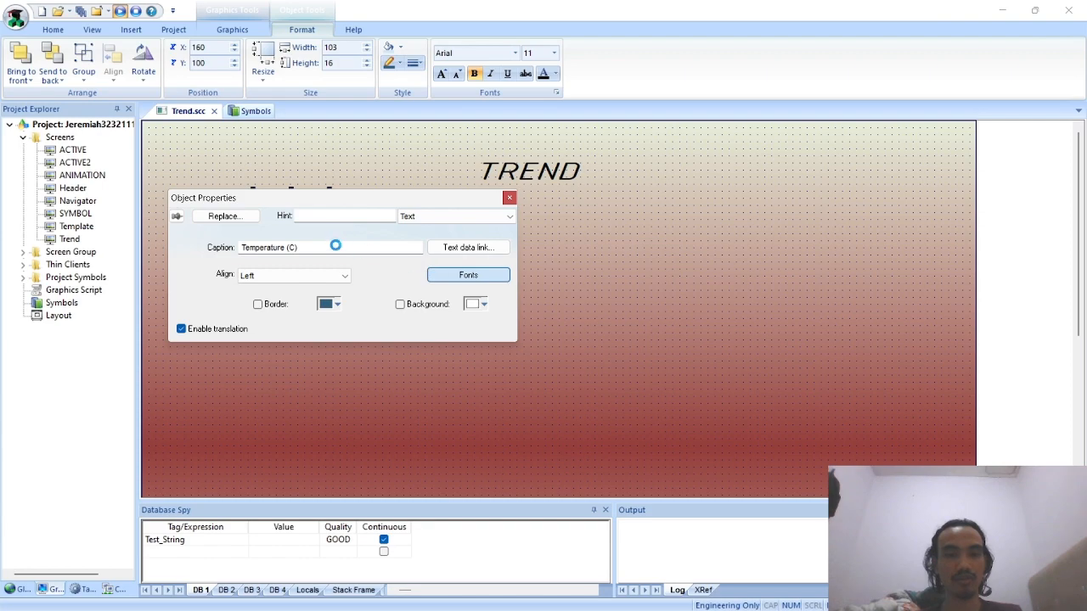
click(467, 274)
scroll(499, 271, down, 10)
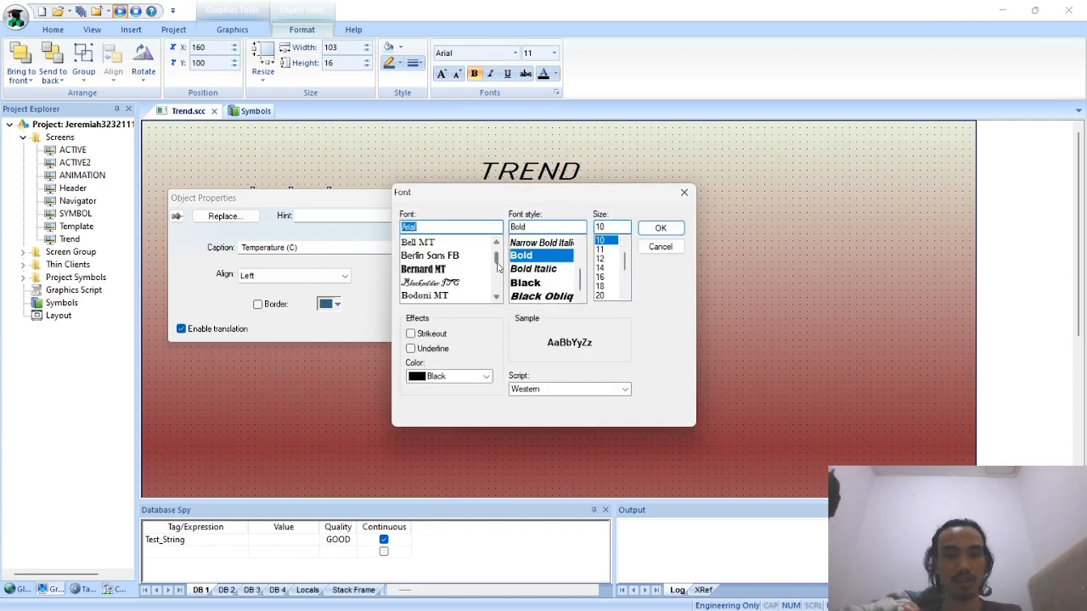
click(455, 270)
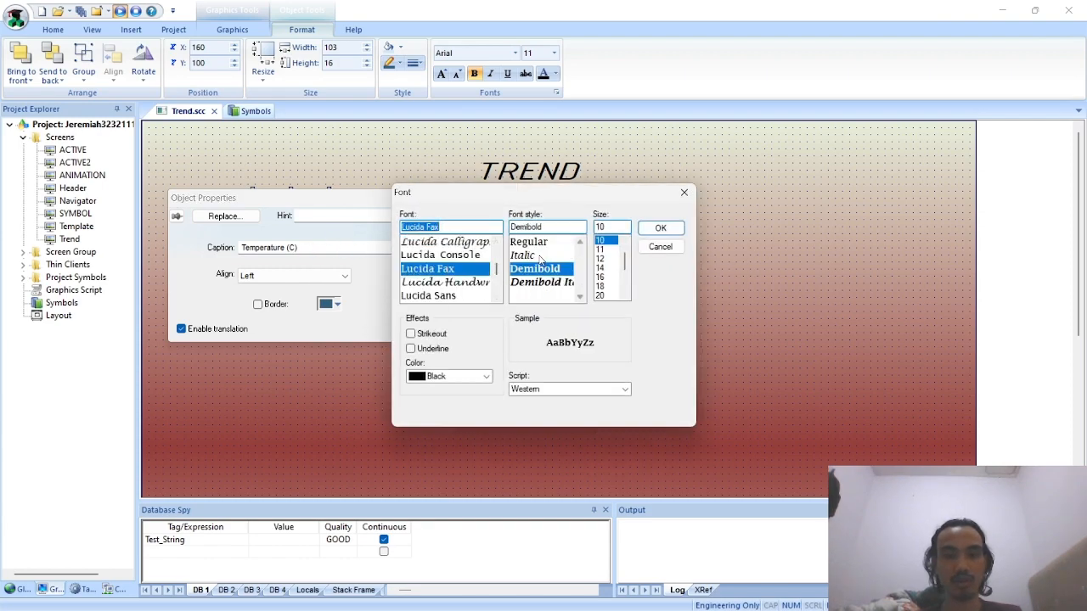
click(610, 267)
click(660, 227)
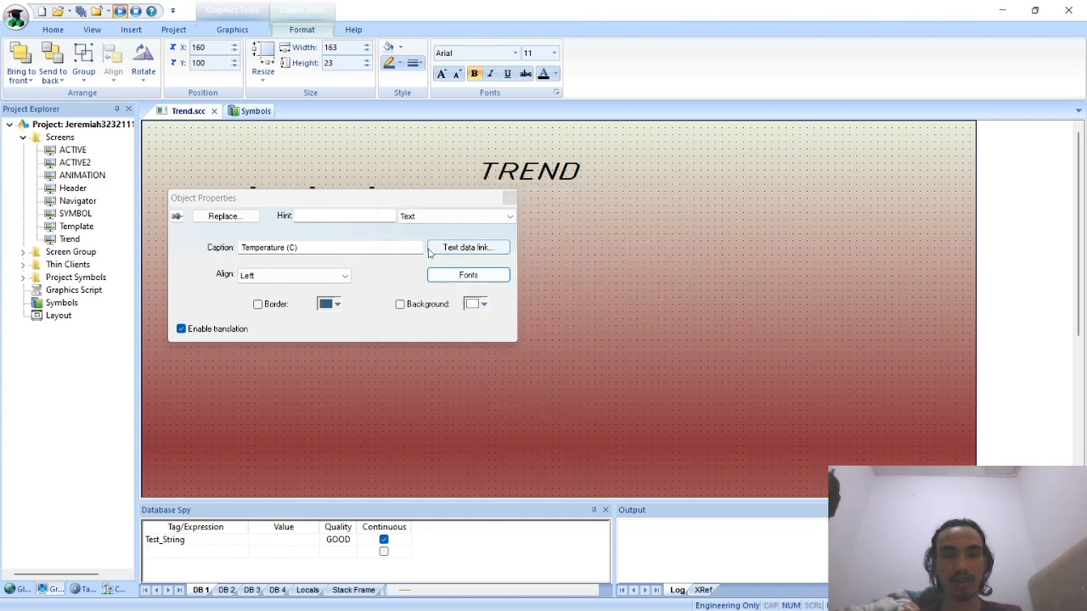
Step: Choose light blue as the Temperature (C) label's background colour and shift the label slightly left to centre it over the slider
click(480, 306)
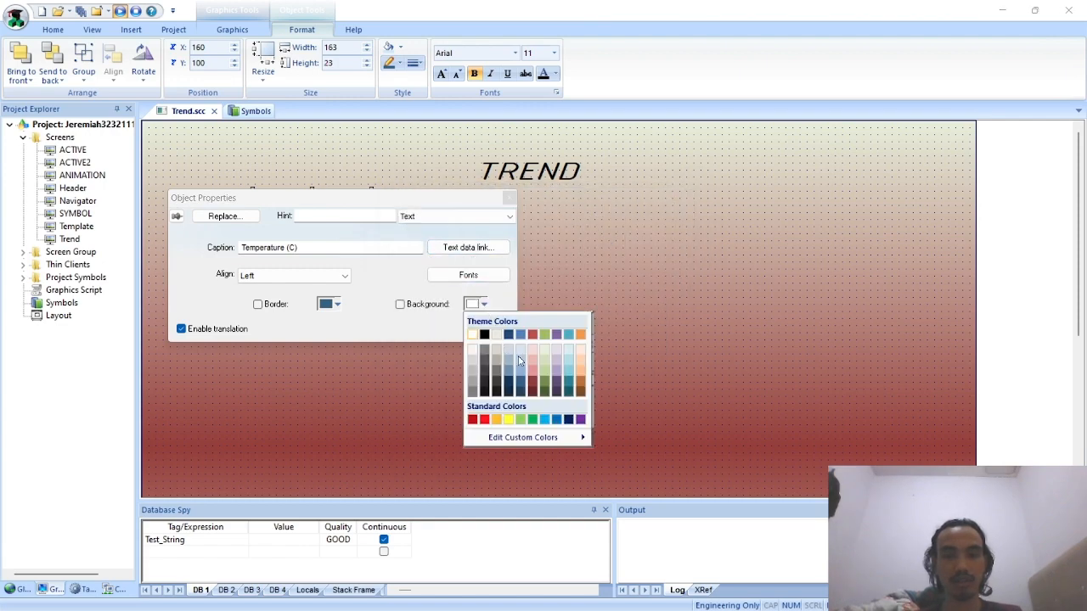
click(520, 360)
click(509, 198)
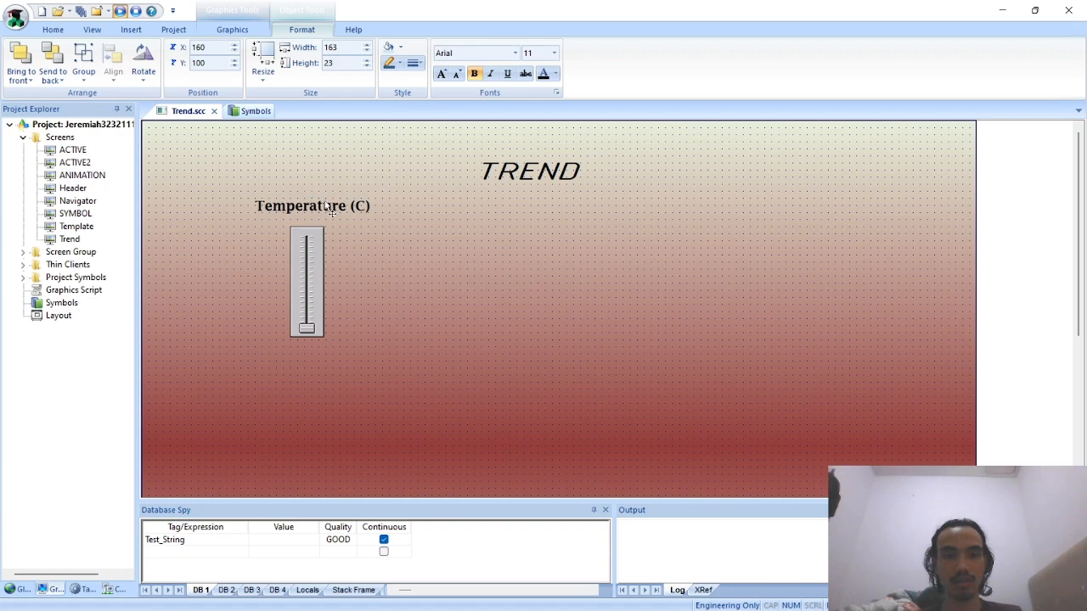
click(319, 258)
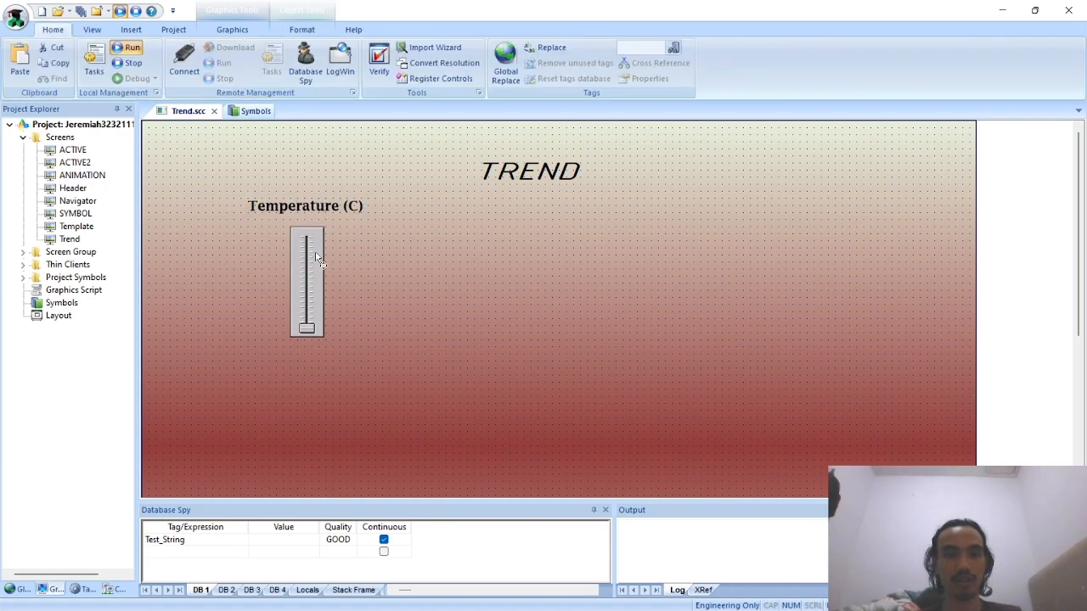
Step: Duplicate the Temperature (C) label and place the copy below the slider, aligned with the original
click(322, 212)
key(ctrl+c)
key(ctrl+v)
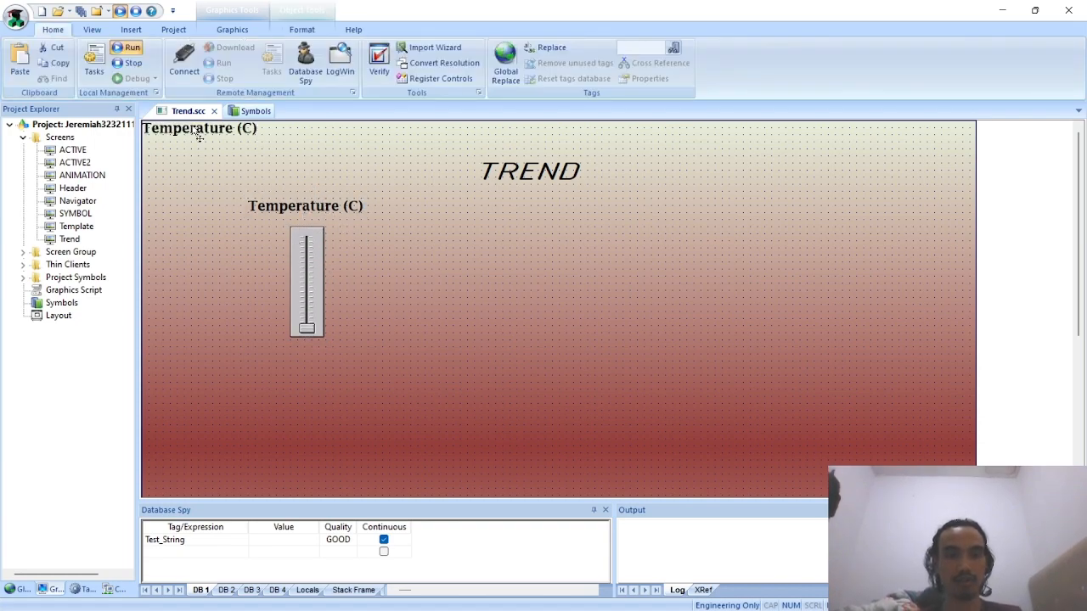
drag(199, 138, 299, 373)
click(344, 347)
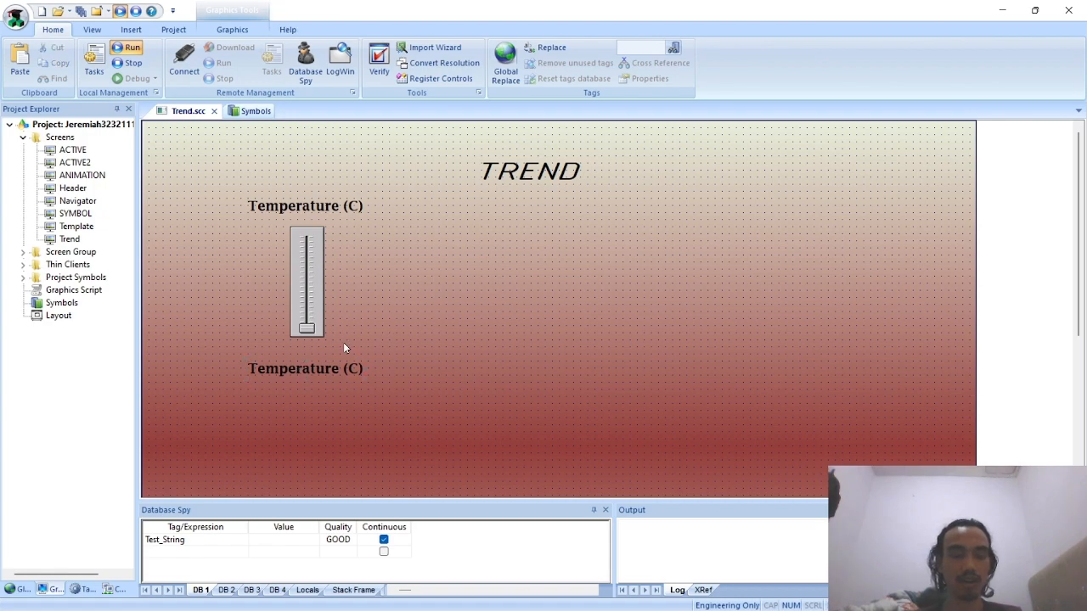
Step: Change the caption of the duplicated label below the slider to Humidity/Kelembapan
click(308, 297)
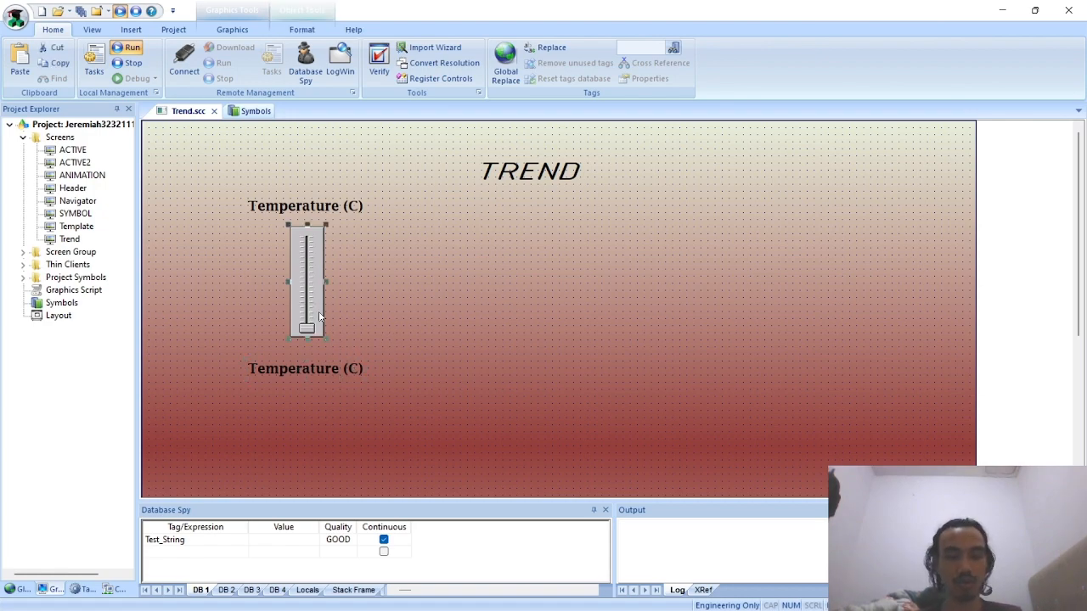
double_click(316, 373)
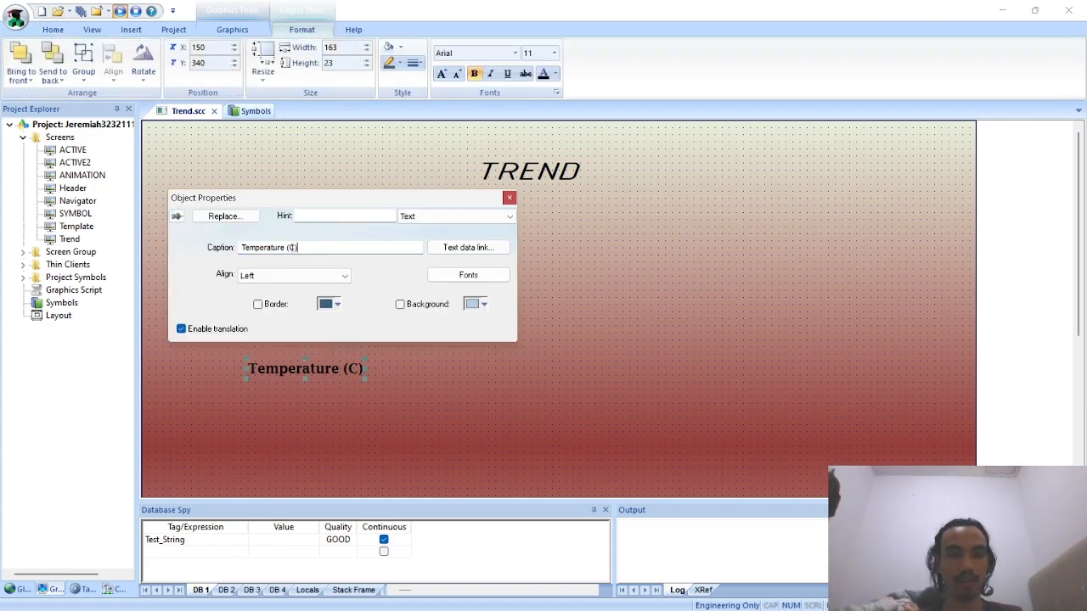
drag(280, 247, 242, 247)
text(Humidi)
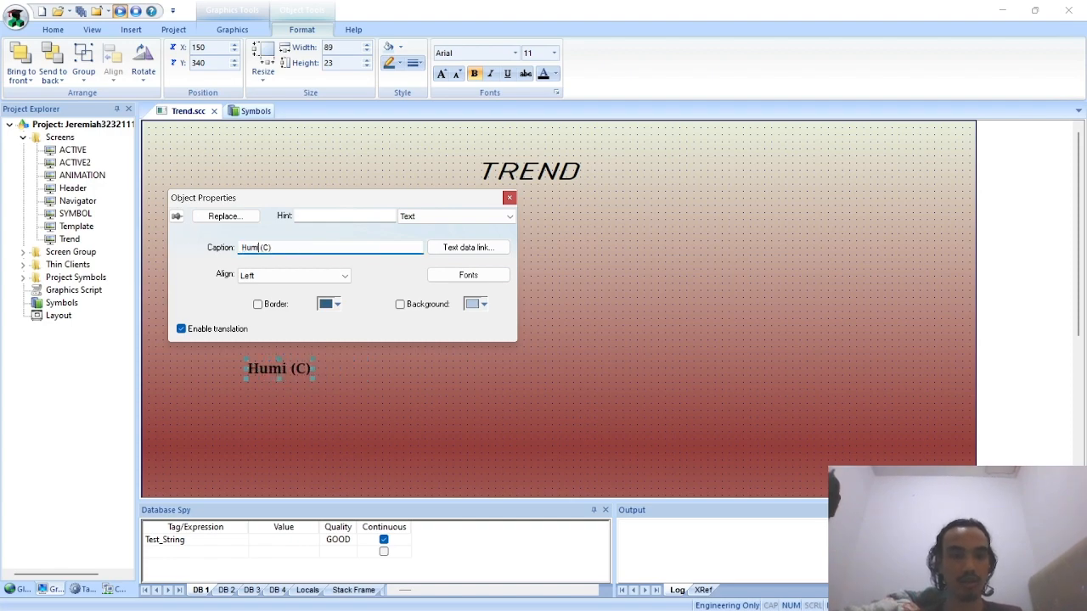
text(ty)
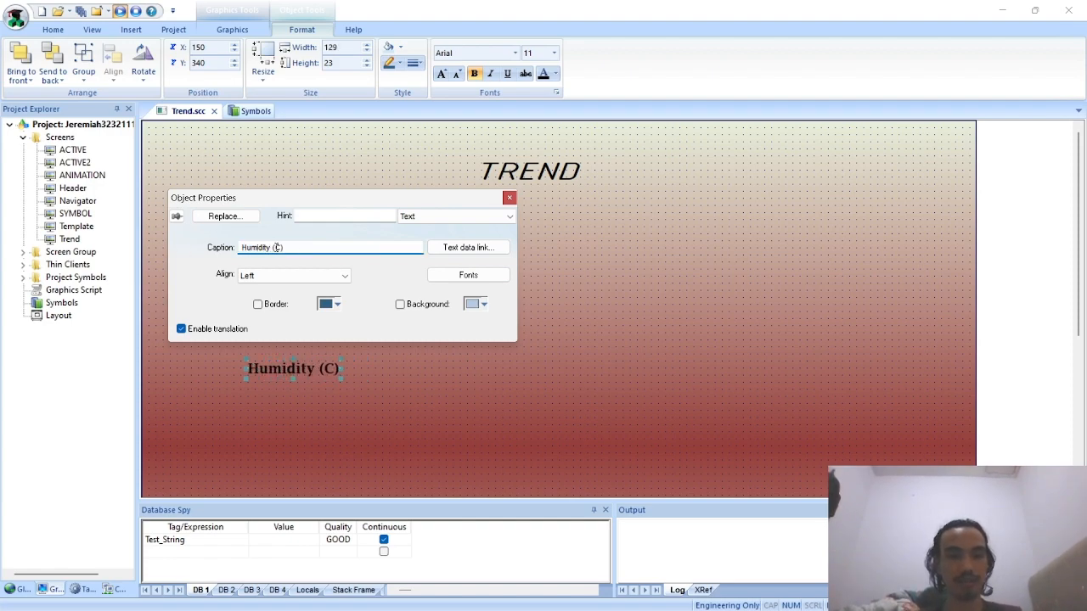
key(BackSpace)
text(RH)
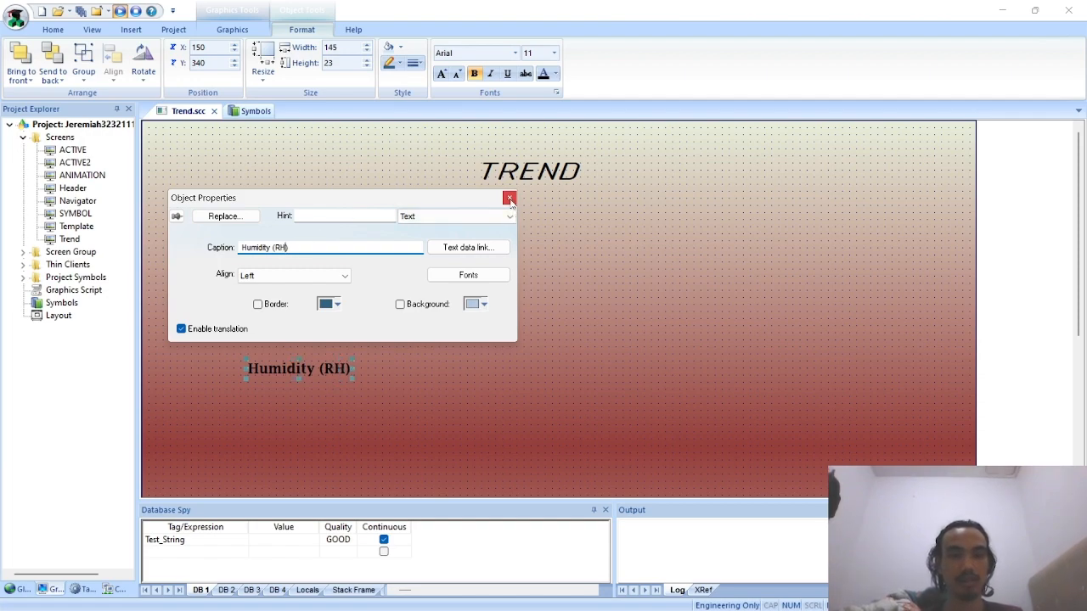
key(BackSpace)
key(BackSpace)
key(BackSpace)
key(Delete)
text(/Kele)
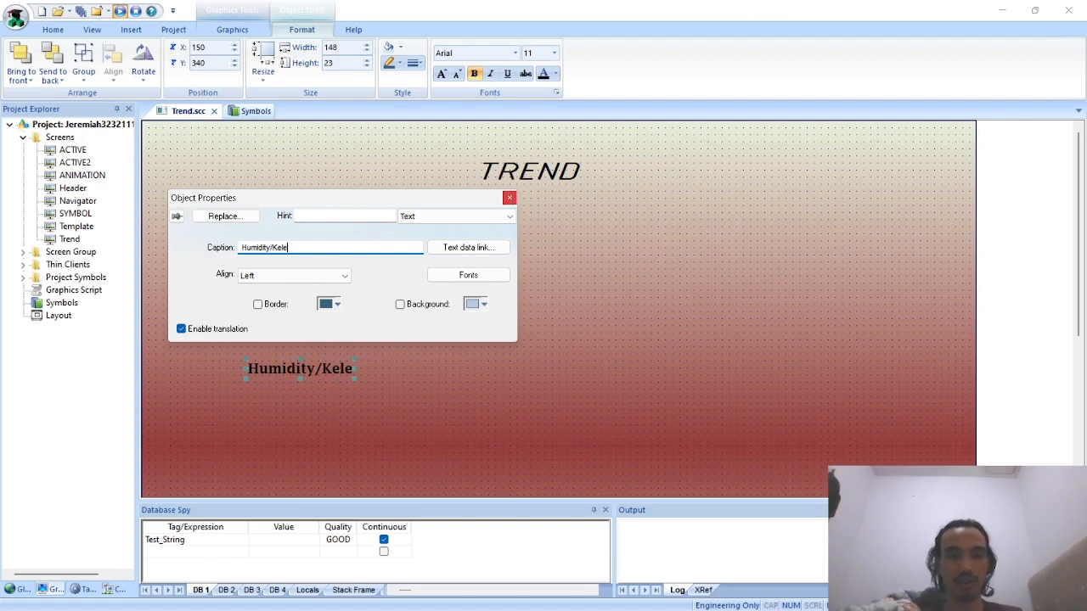
text(mbapan)
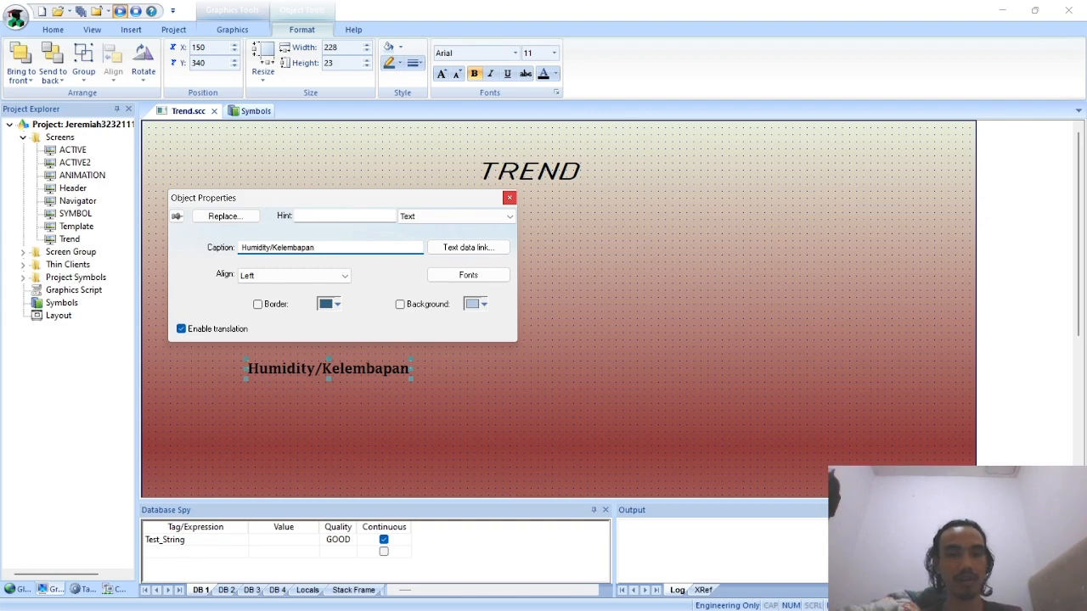
click(509, 198)
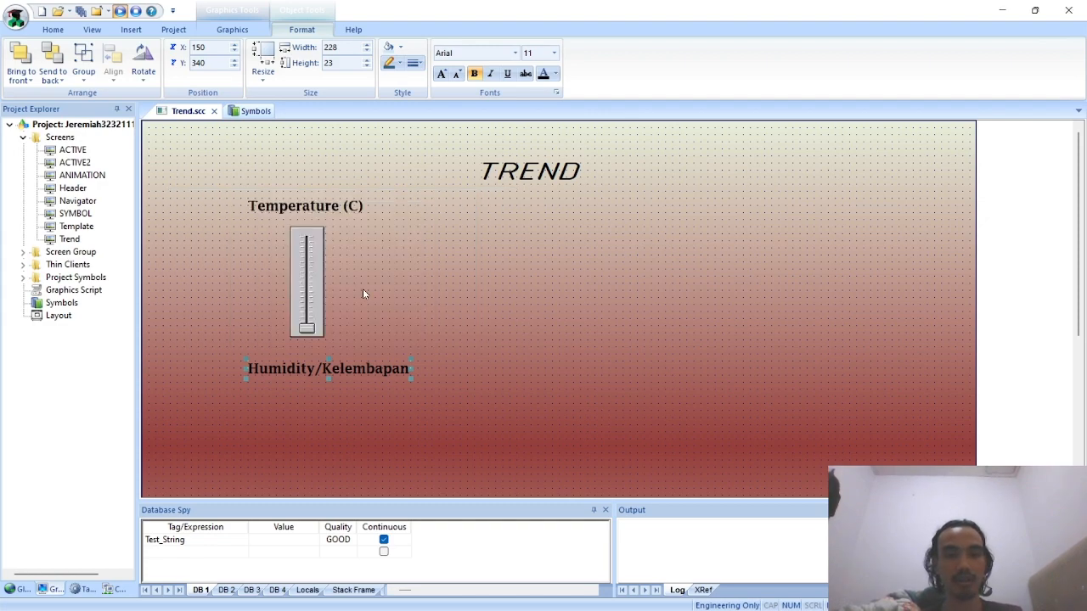
Step: Duplicate the temperature slider and place the copy directly below the Humidity/Kelembapan label, aligned with the original slider
click(362, 289)
click(307, 289)
key(ctrl+c)
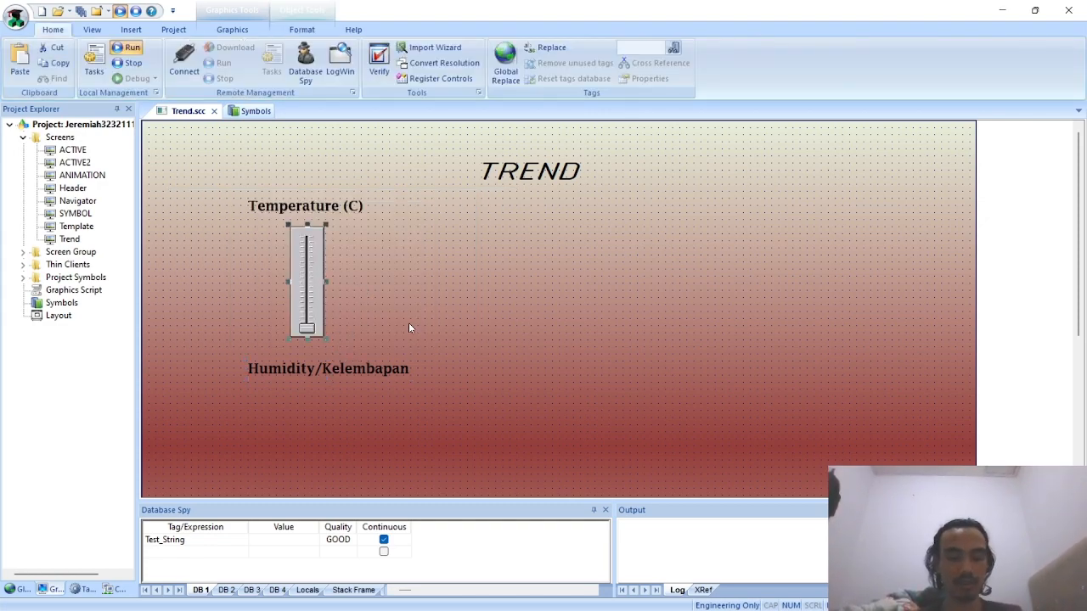
key(ctrl+v)
drag(166, 177, 302, 439)
Step: Link the lower slider's Main.TagName property to the Slide_Hum tag
double_click(308, 436)
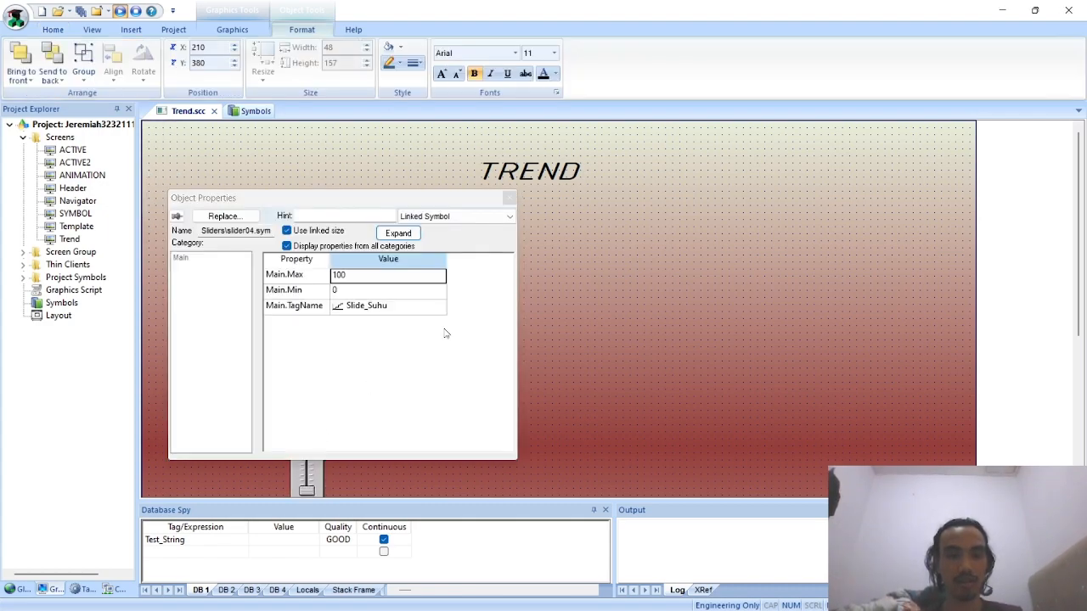
click(417, 312)
click(416, 312)
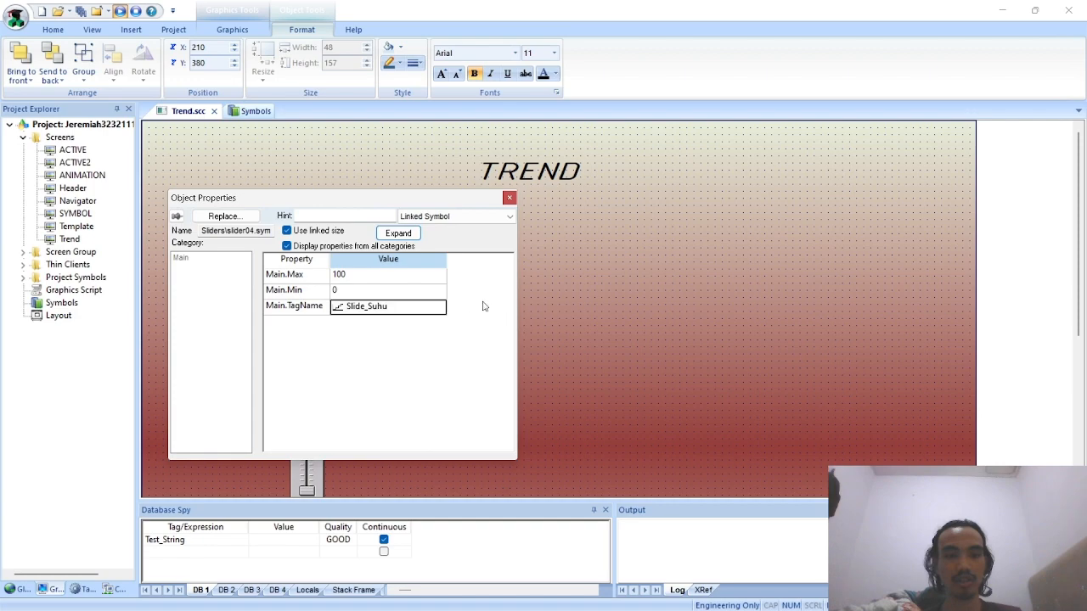
double_click(413, 311)
text(SLide)
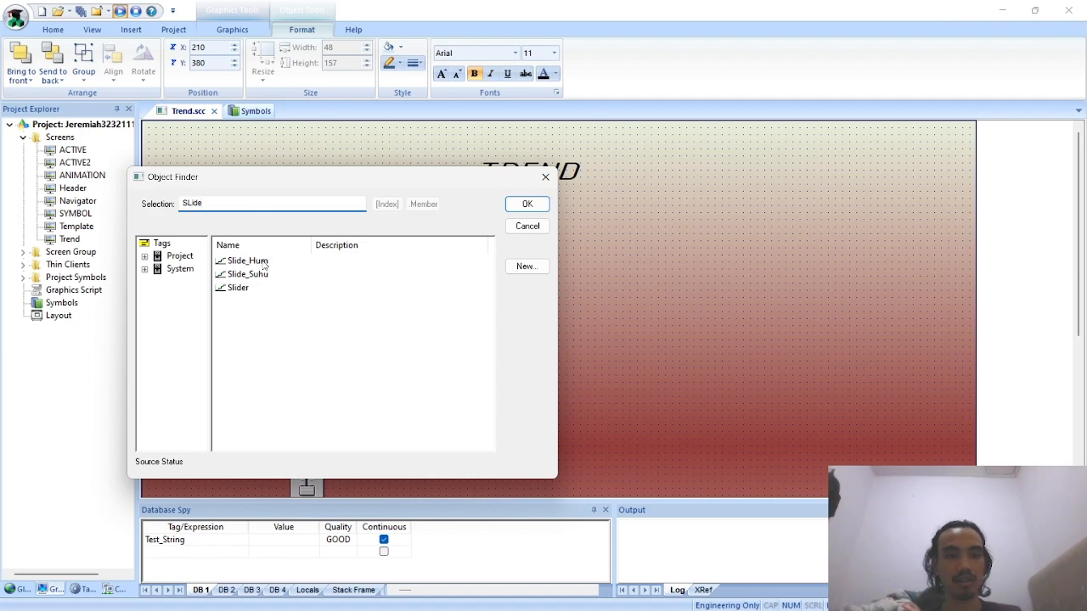
double_click(255, 261)
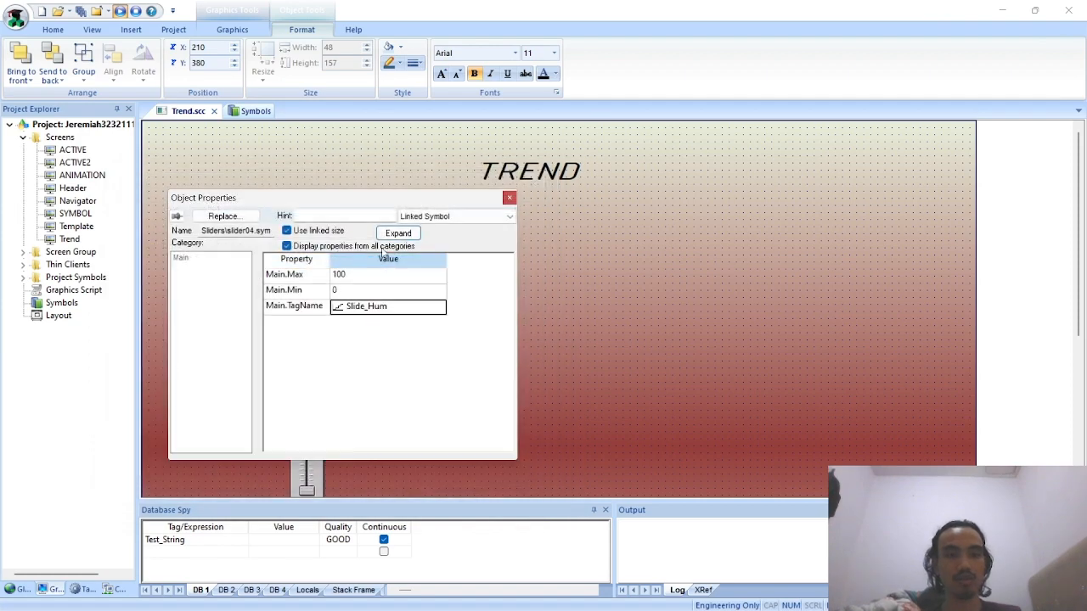
click(509, 197)
scroll(403, 377, down, 2)
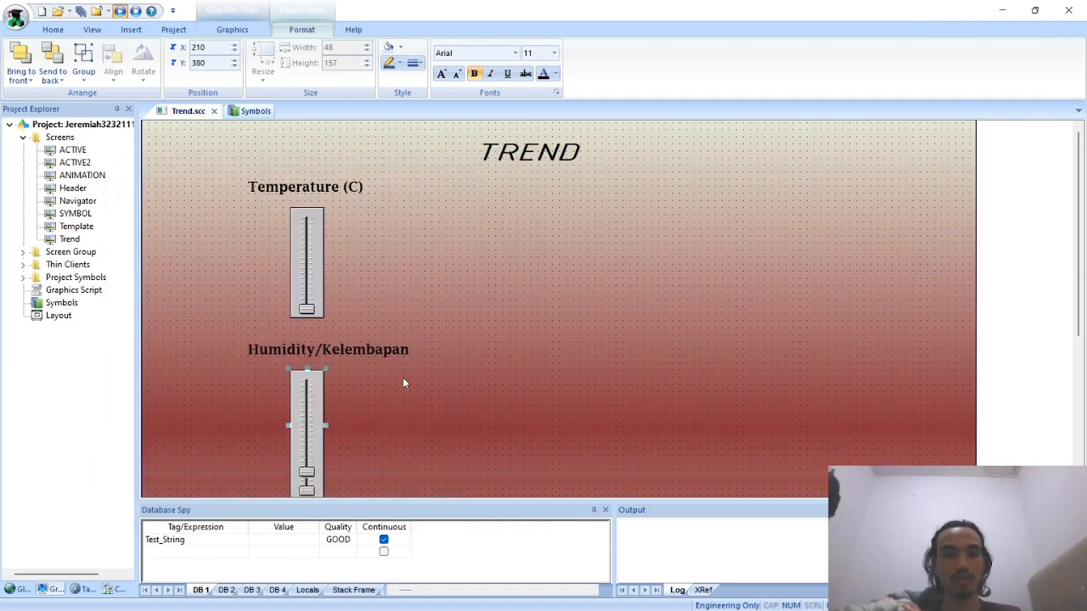
scroll(404, 383, up, 2)
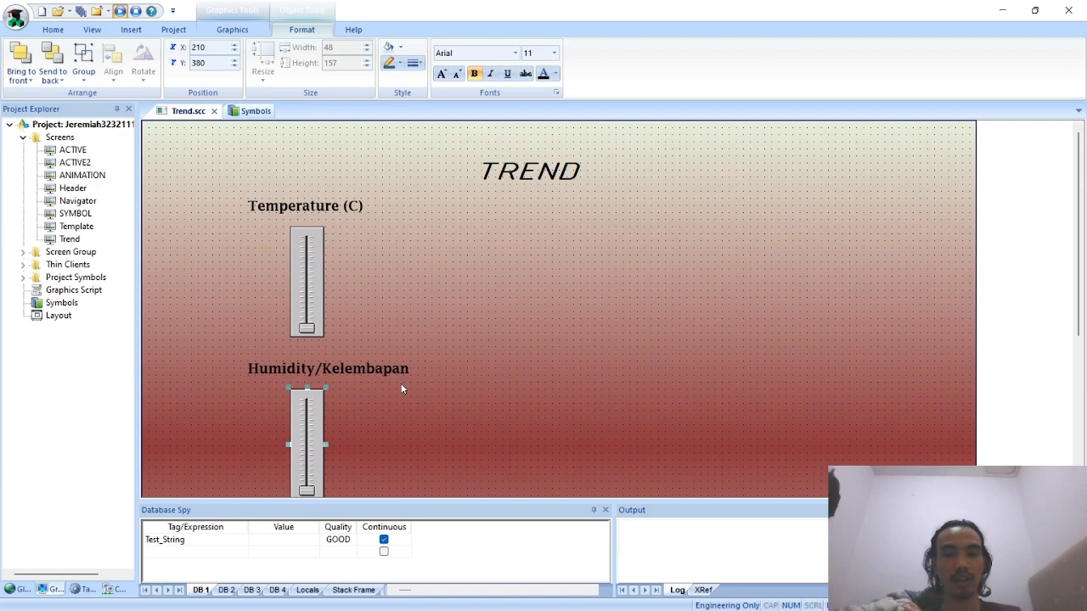
click(526, 392)
Step: Consult the Trend and Alarm PDF and draw a trend control about 582 by 288 beside the sliders, below the TREND title
key(alt+Tab)
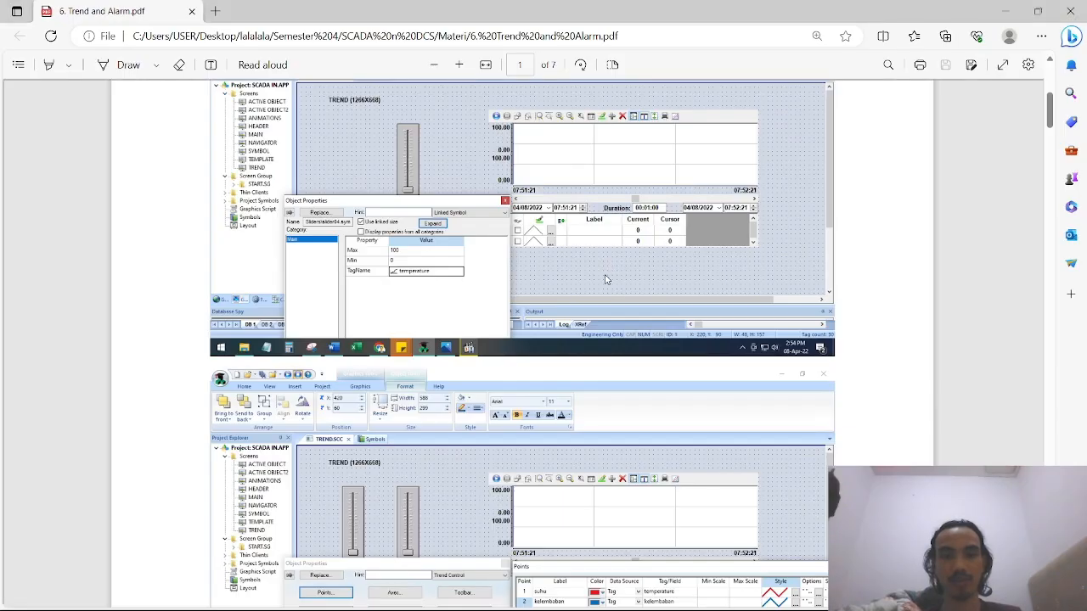
scroll(608, 269, up, 3)
key(alt+Tab)
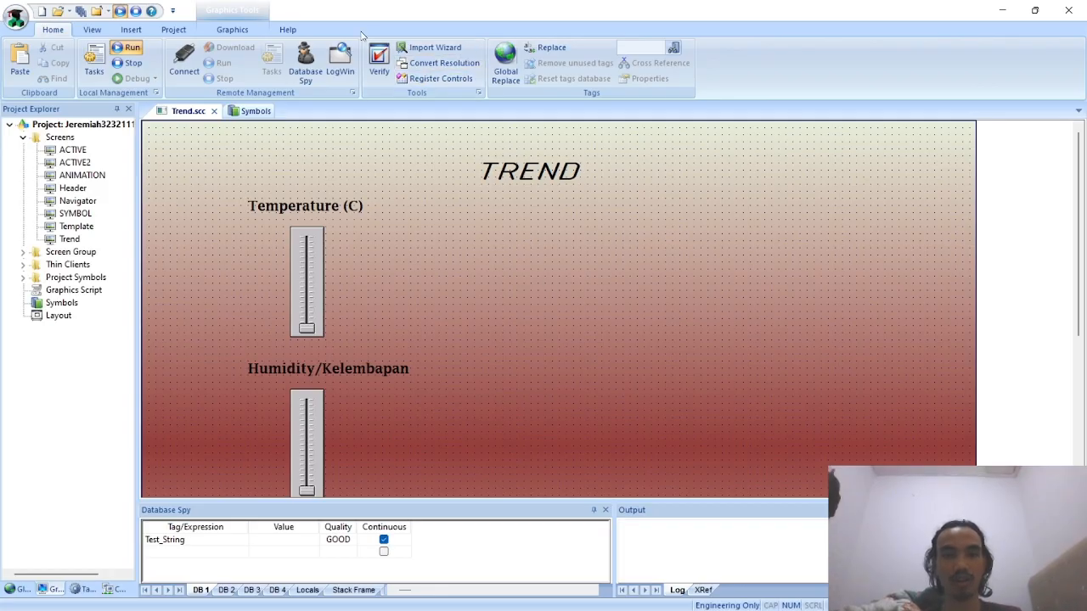
click(232, 29)
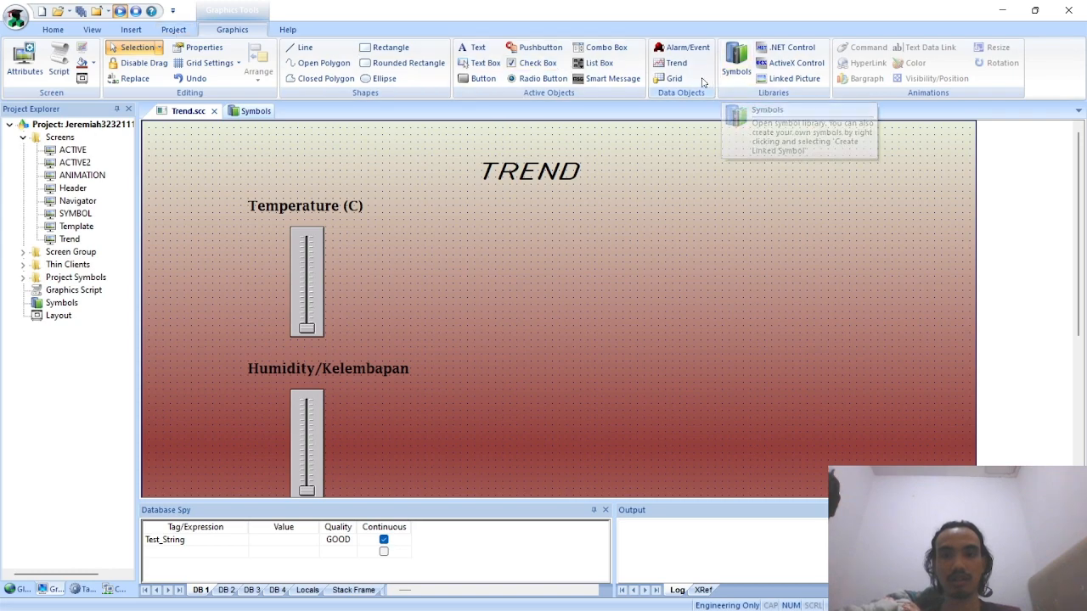
click(674, 63)
drag(500, 228, 911, 428)
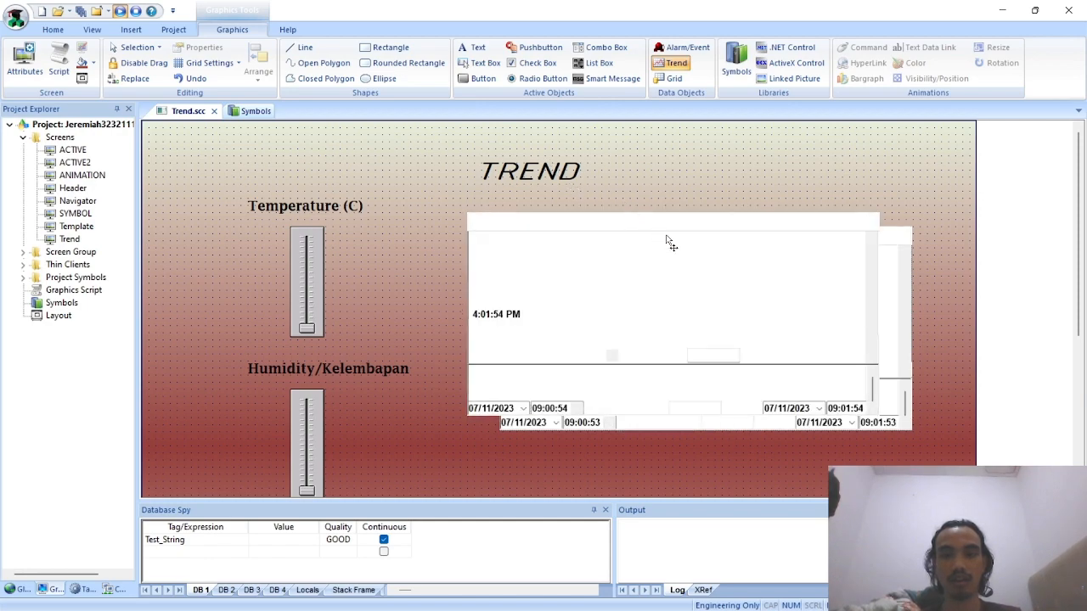
Step: Set the trend control's background fill to a light orange
double_click(701, 295)
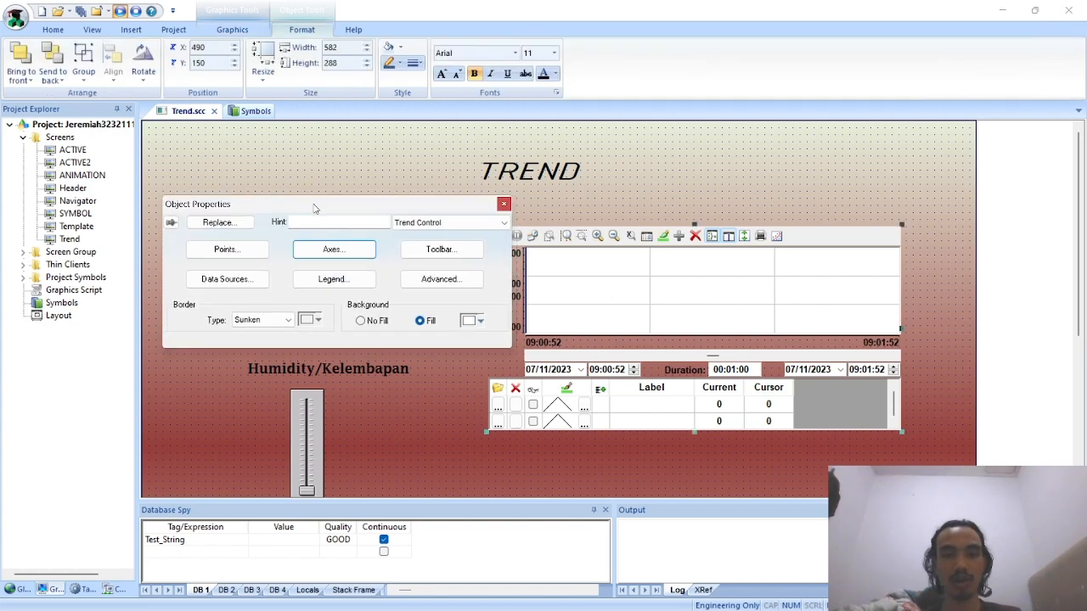
drag(317, 209, 314, 196)
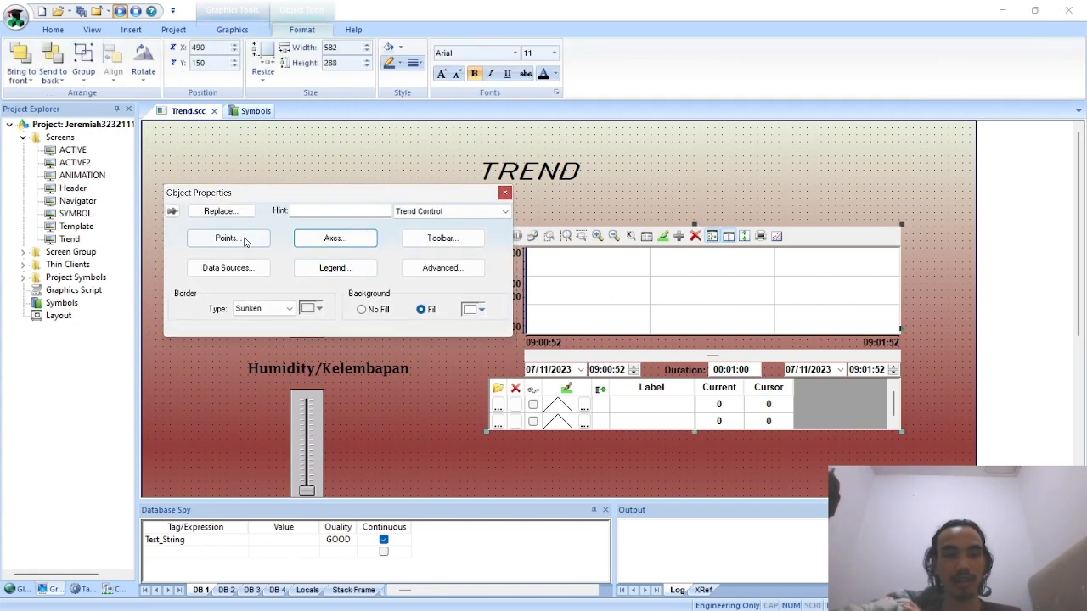
click(479, 312)
click(493, 376)
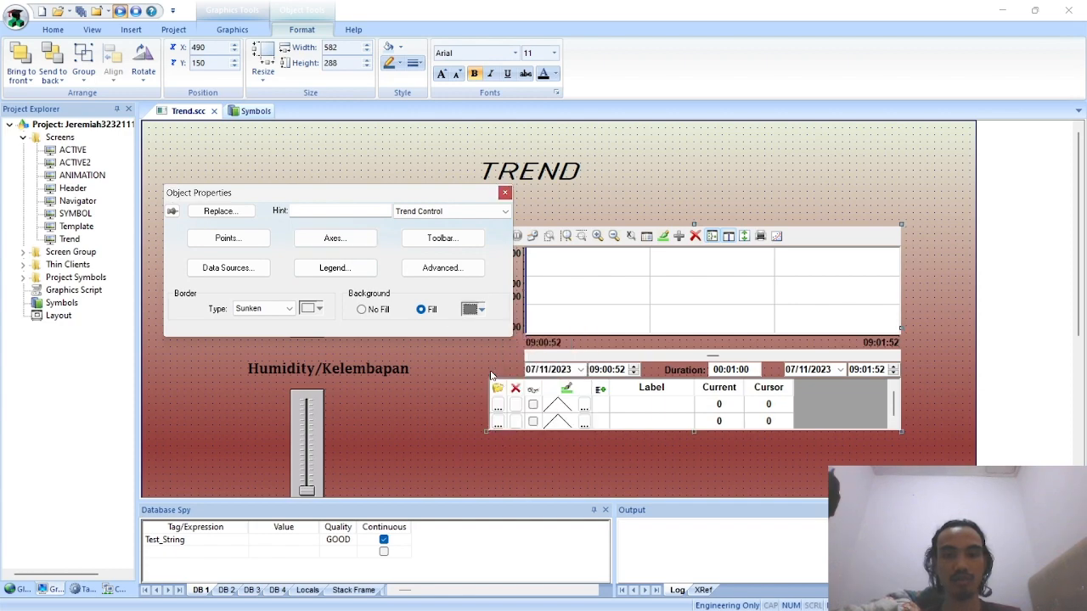
click(481, 310)
click(554, 363)
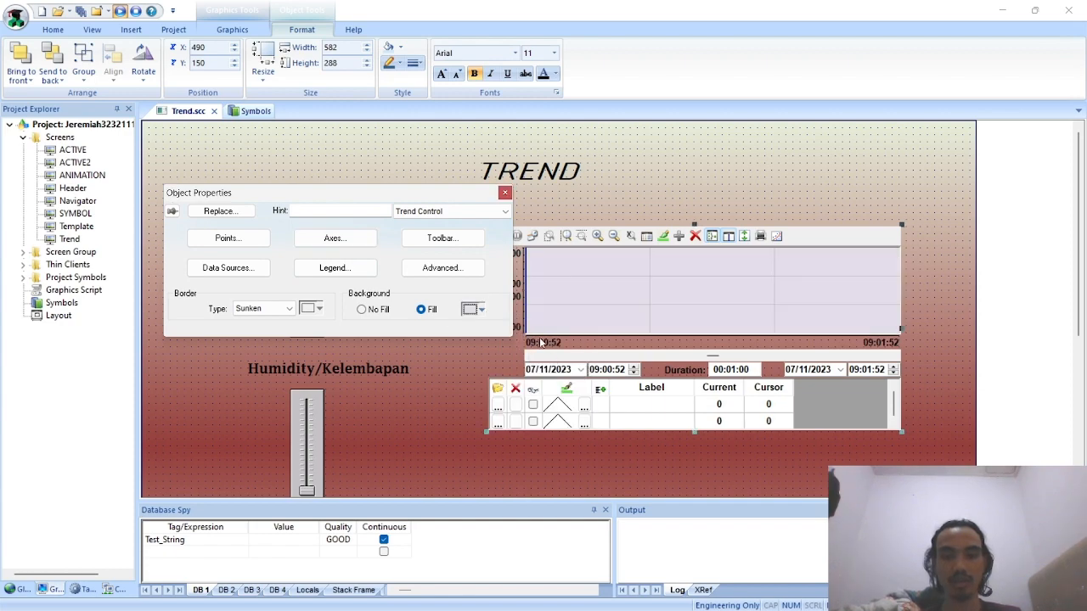
click(480, 310)
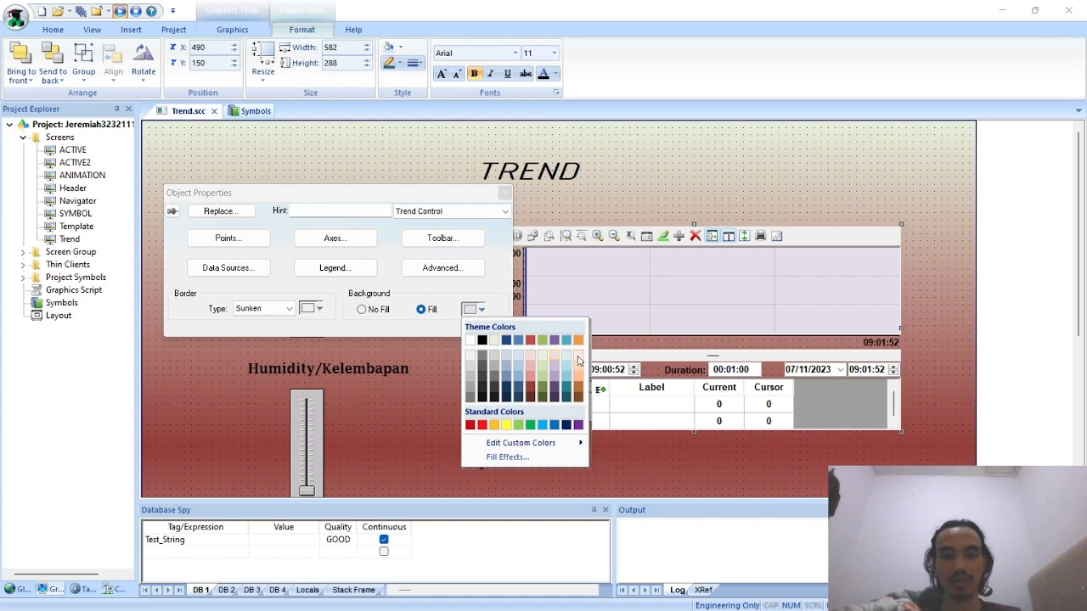
click(578, 361)
click(290, 307)
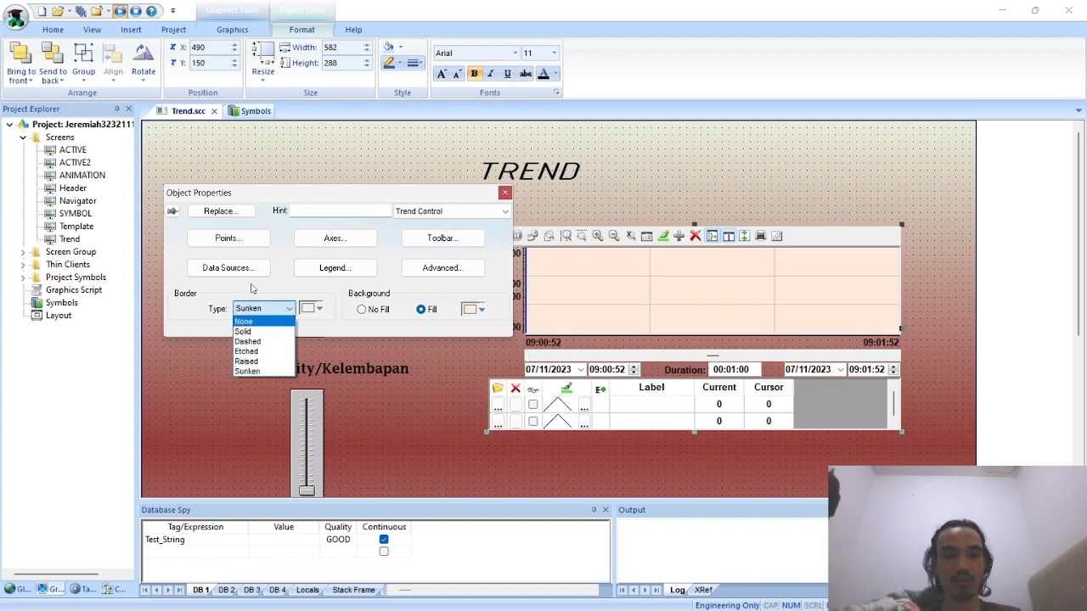
click(251, 289)
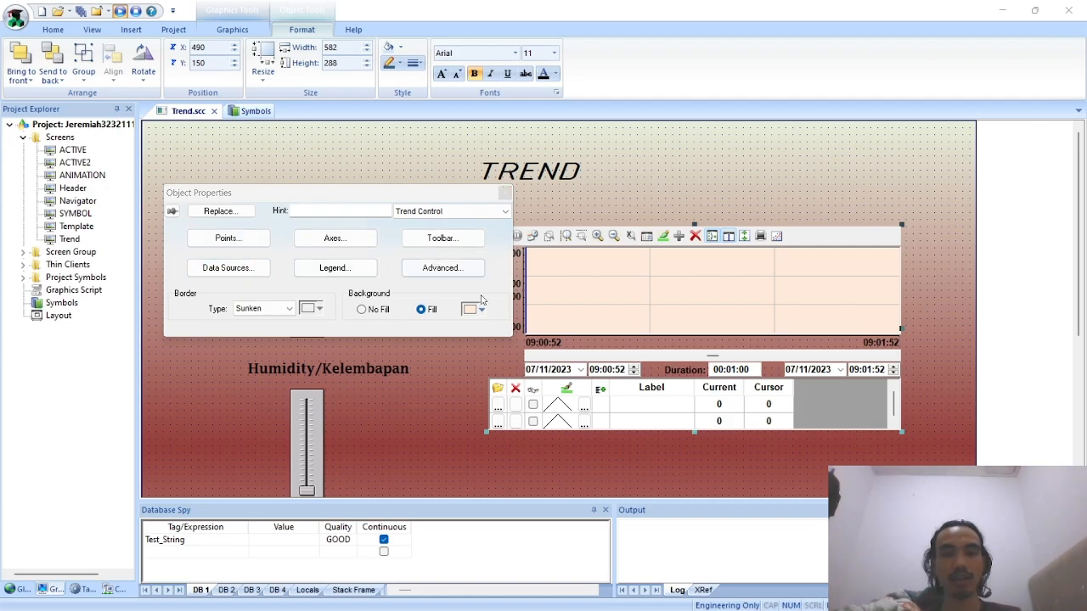
Step: Following the PDF's points example, add two points to the trend control labelled Temperature and Humidity
key(alt+Tab)
scroll(361, 293, down, 10)
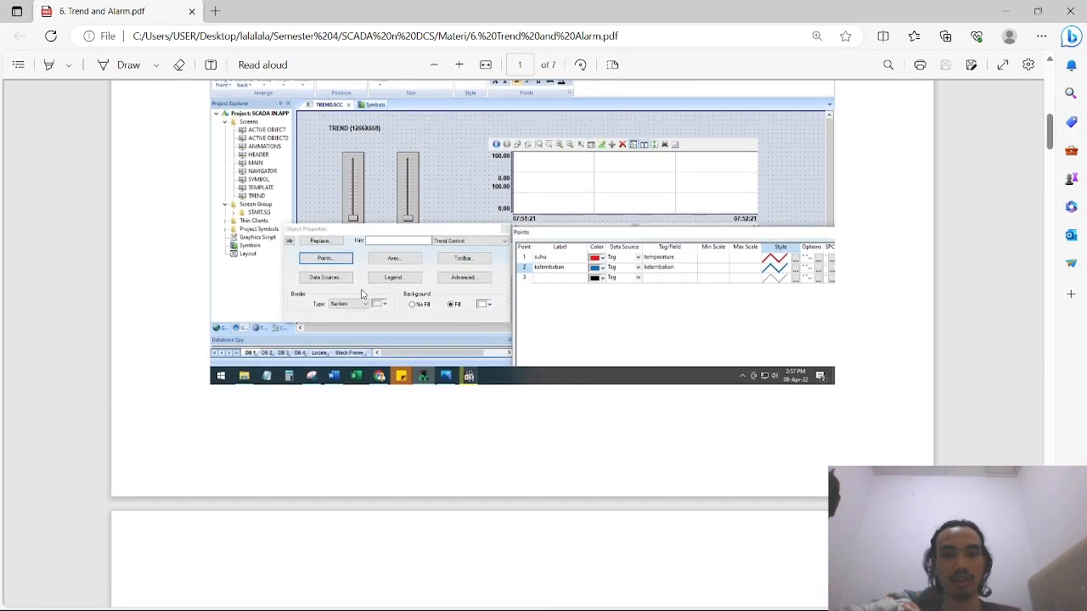
key(alt+Tab)
click(230, 240)
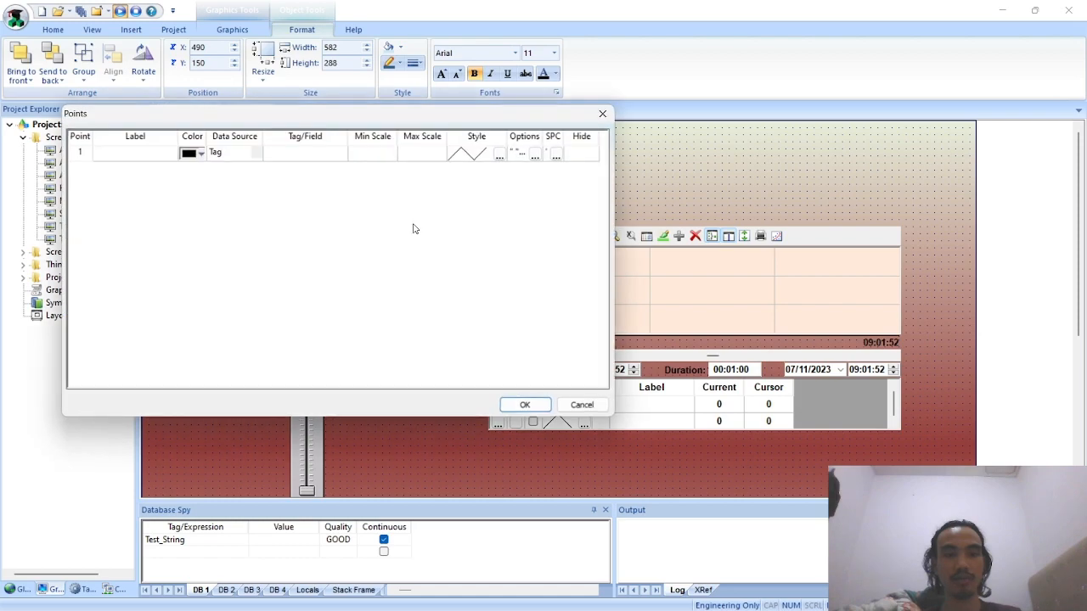
drag(344, 114, 961, 172)
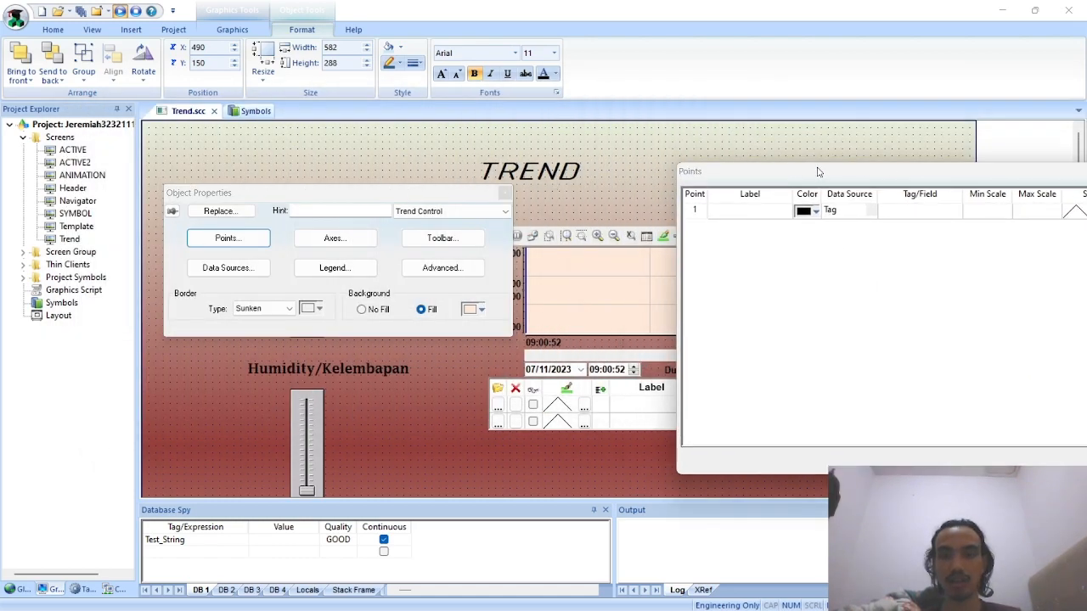
drag(822, 173, 587, 102)
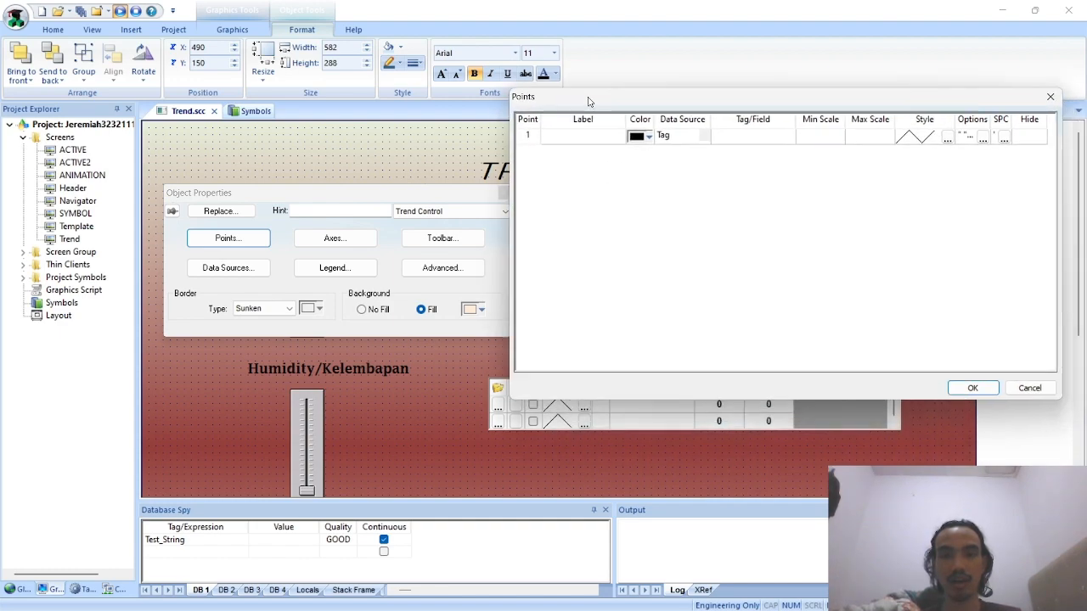
click(572, 142)
text(Temperature)
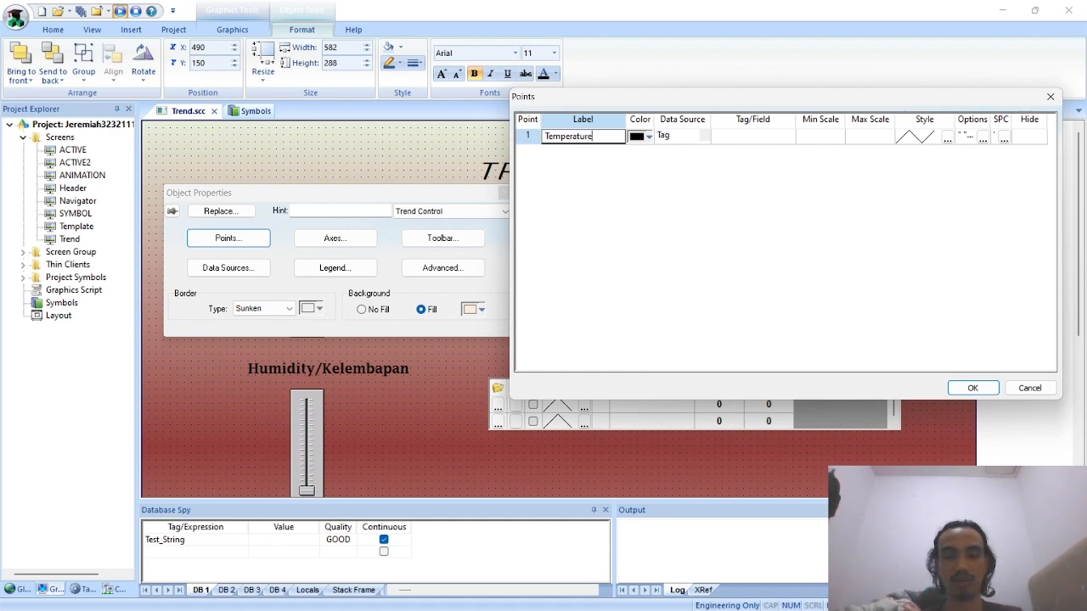
key(Return)
text(H)
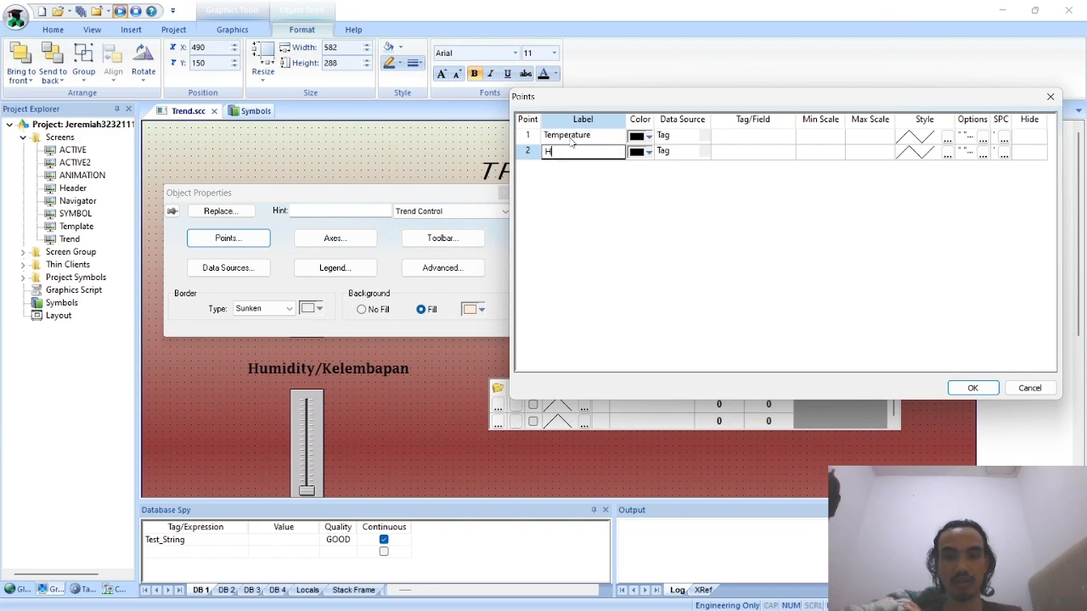
text(umidity)
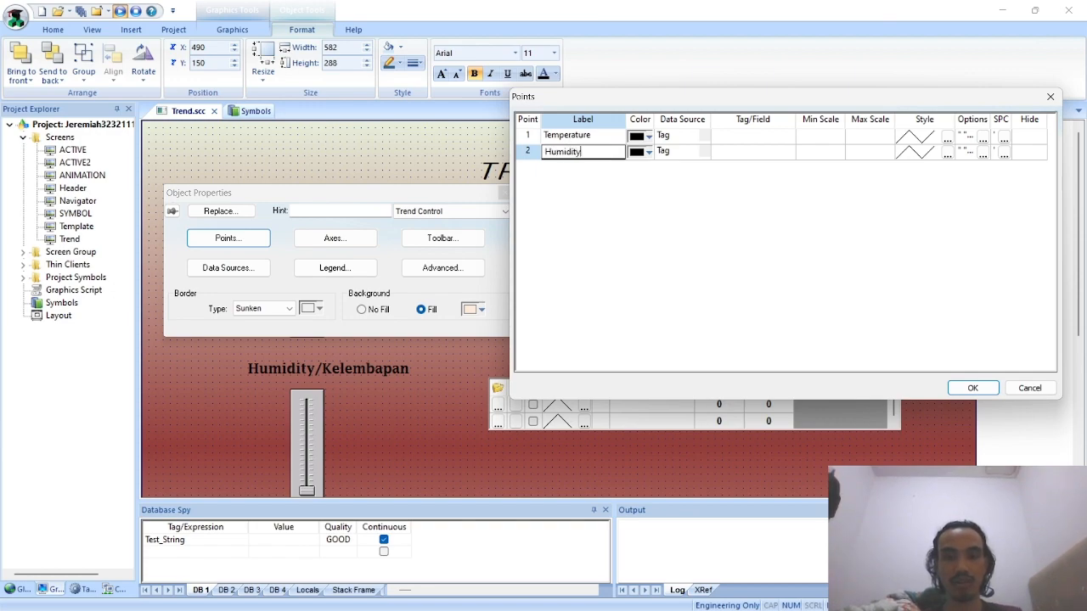
Step: Set the Temperature point's colour to Orange, Accent 6, Darker 25%
click(649, 136)
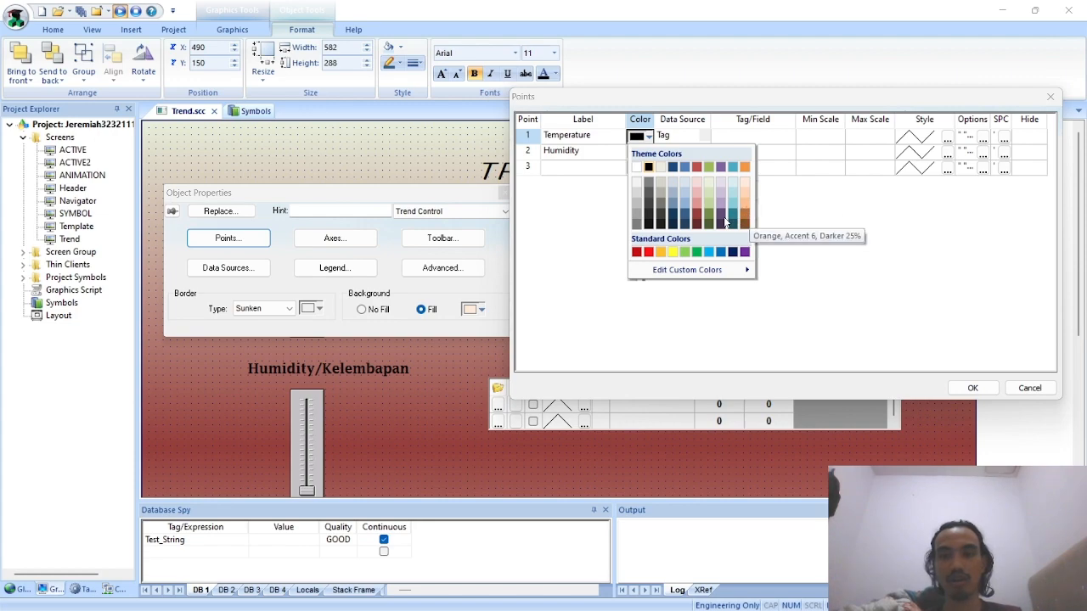
click(745, 214)
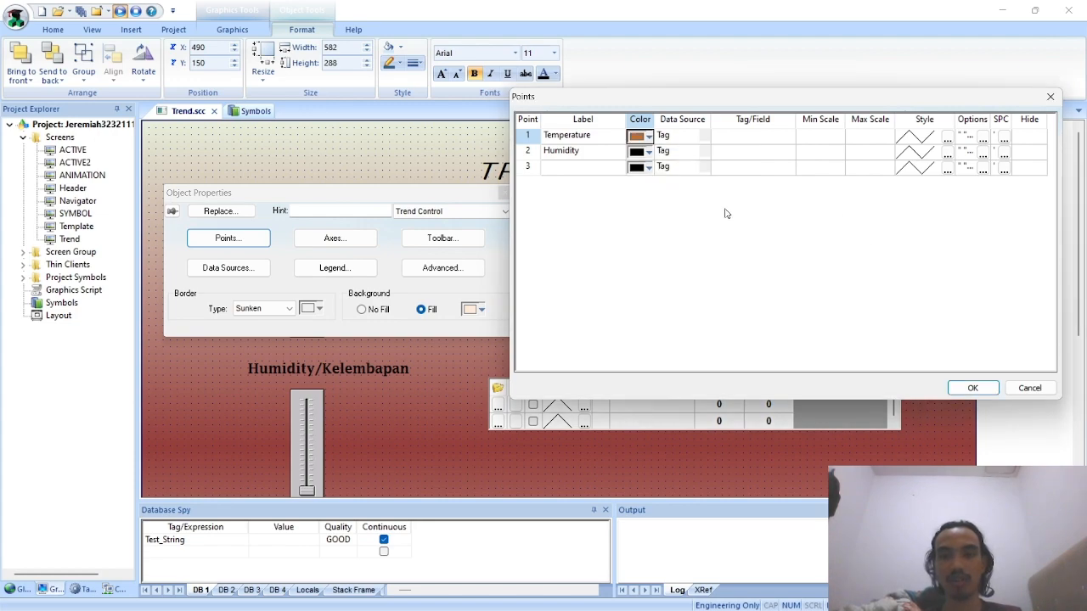
Step: Change the Temperature point's colour to dark blue and set the Humidity point's colour to red
click(648, 136)
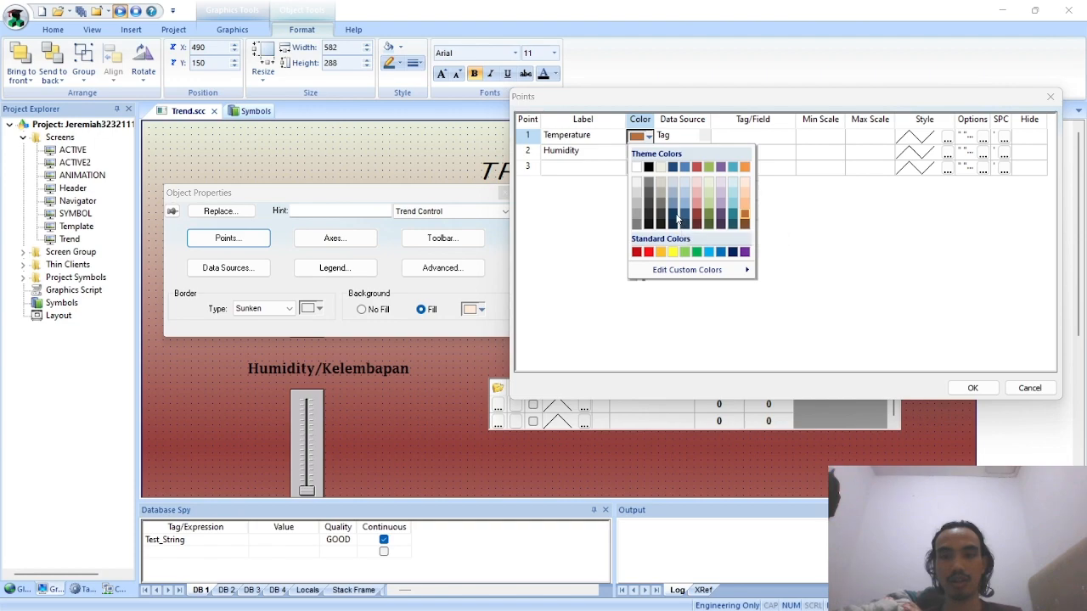
click(677, 219)
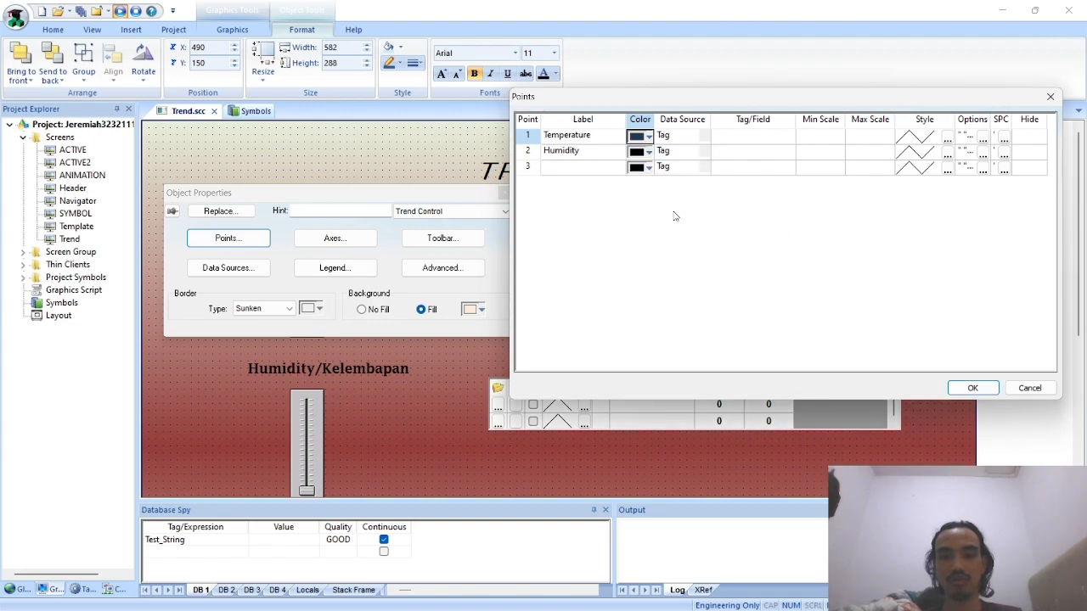
click(650, 153)
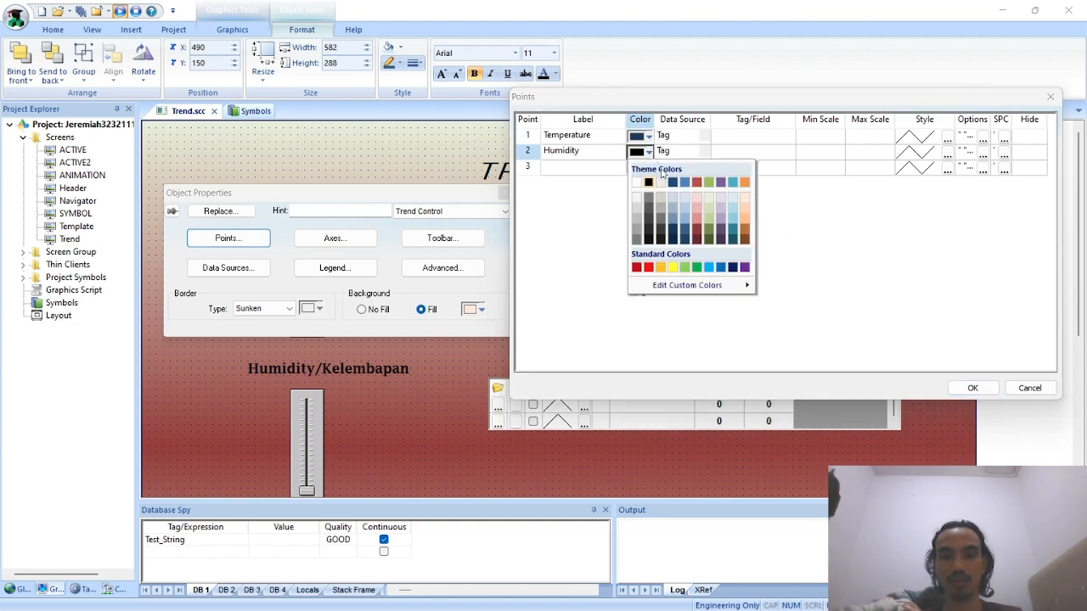
click(648, 267)
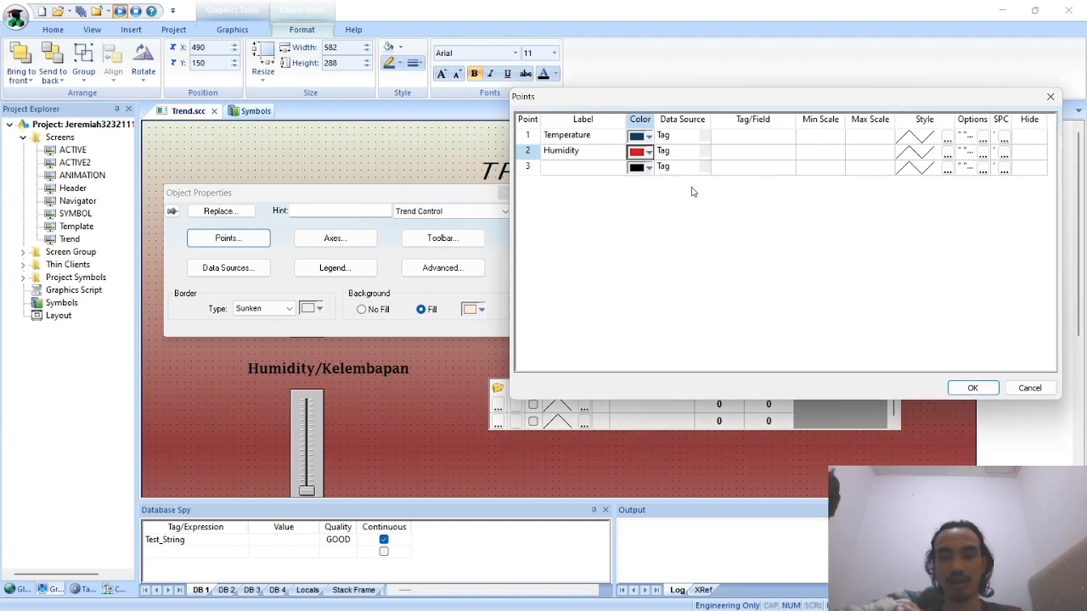
Step: Link the Temperature point to the Slide_Suhu tag
click(744, 137)
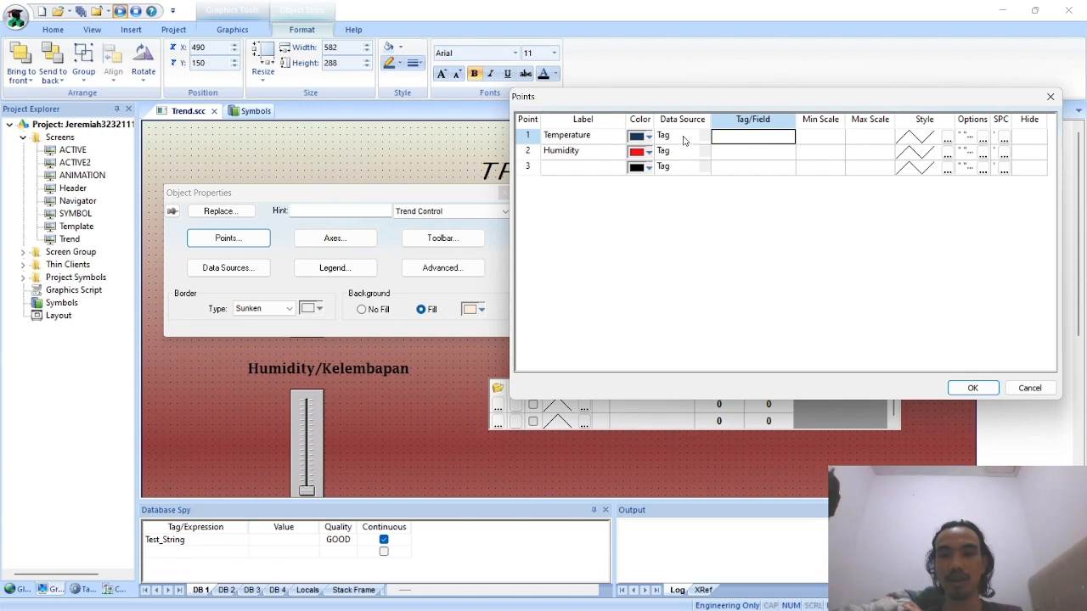
click(703, 138)
click(737, 138)
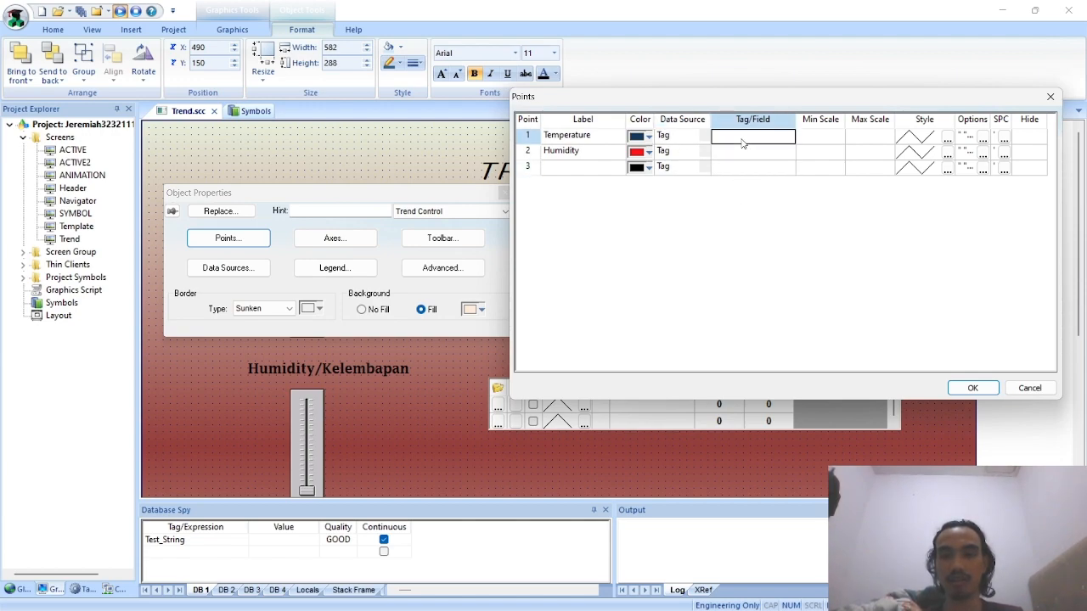
double_click(740, 138)
text(sl)
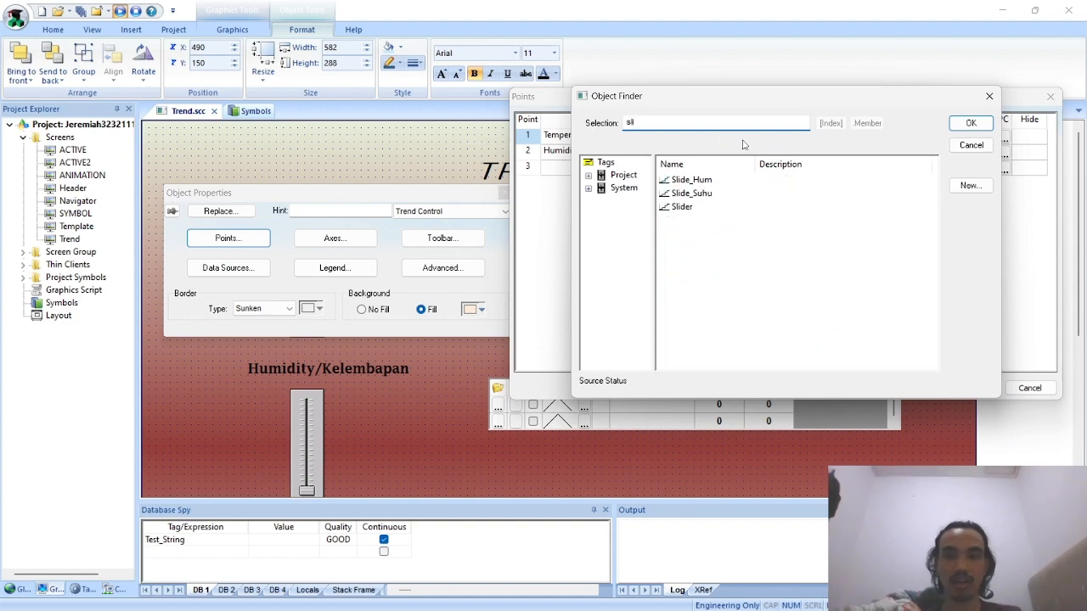
click(691, 194)
click(969, 123)
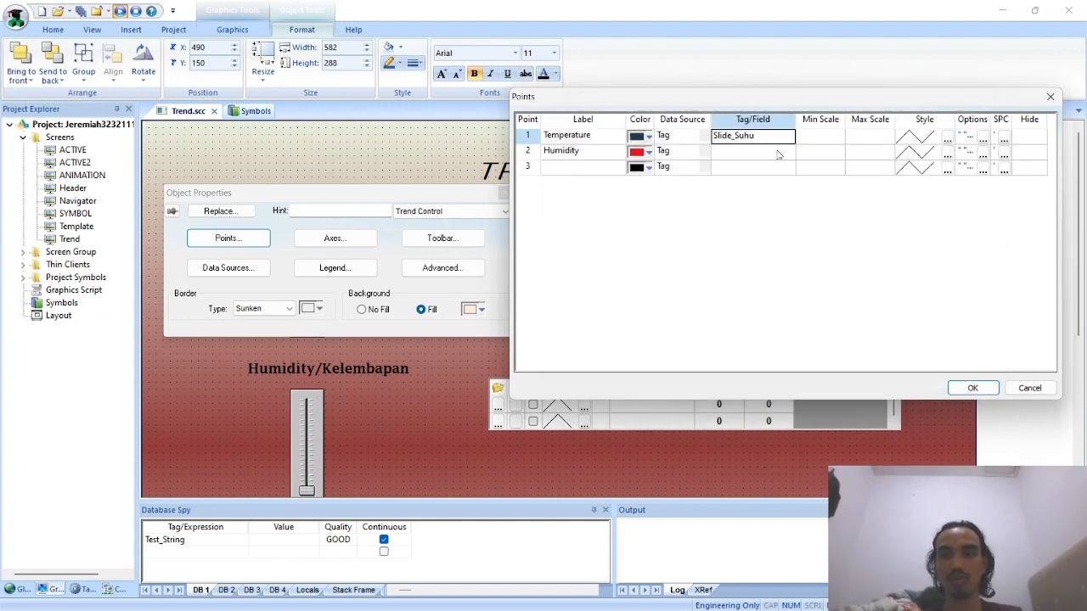
Step: Link the Humidity point to the Slide_Hum tag
click(778, 152)
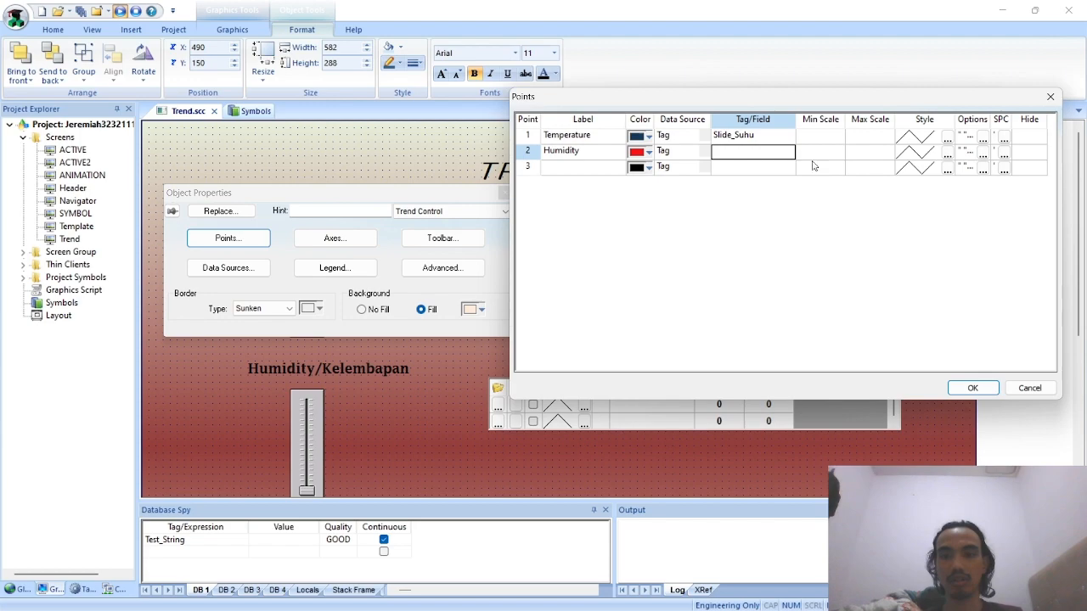
double_click(753, 154)
text(sl)
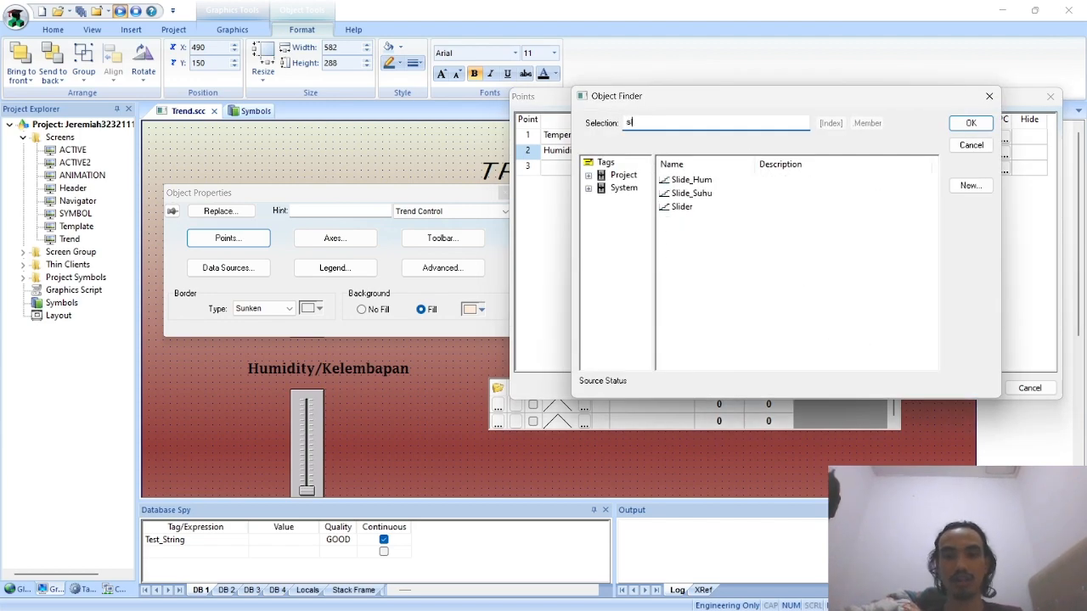
double_click(772, 180)
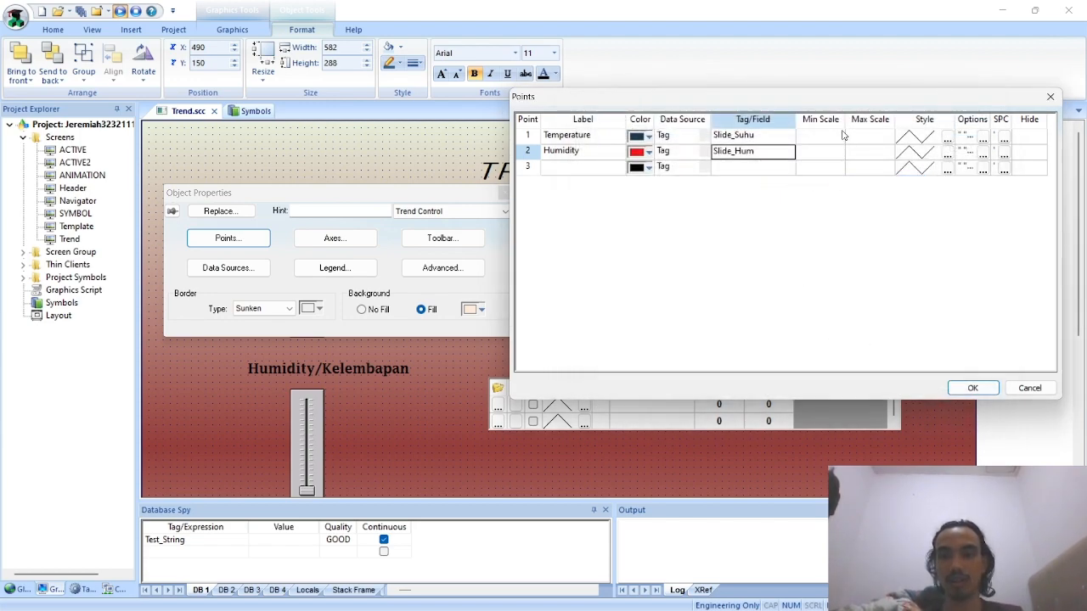
Step: Set the Temperature point's pen style colour to dark blue, keeping the solid line type and existing weight
click(947, 138)
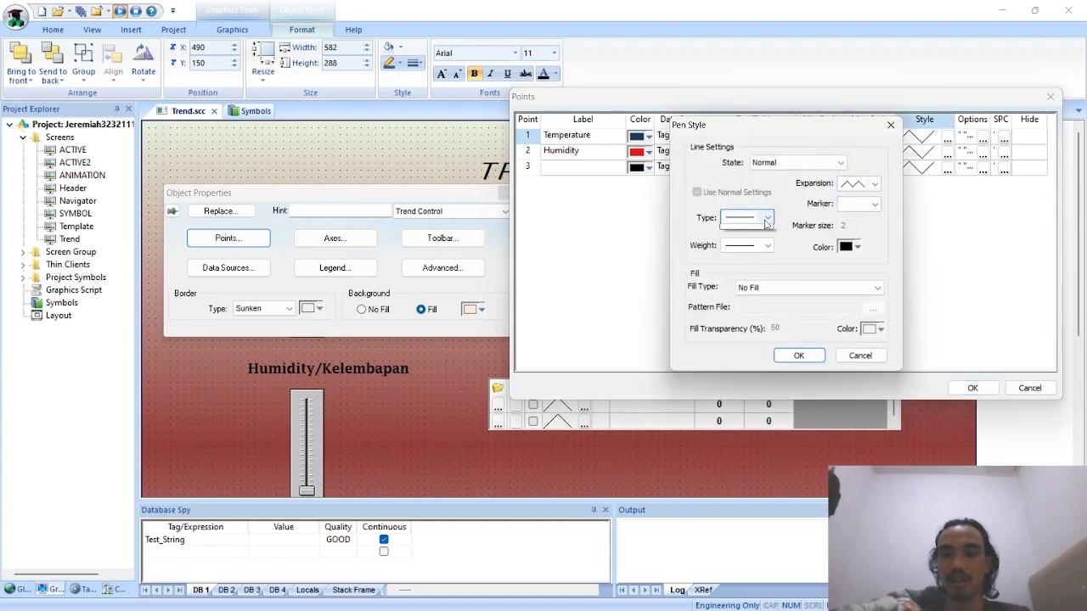
click(763, 218)
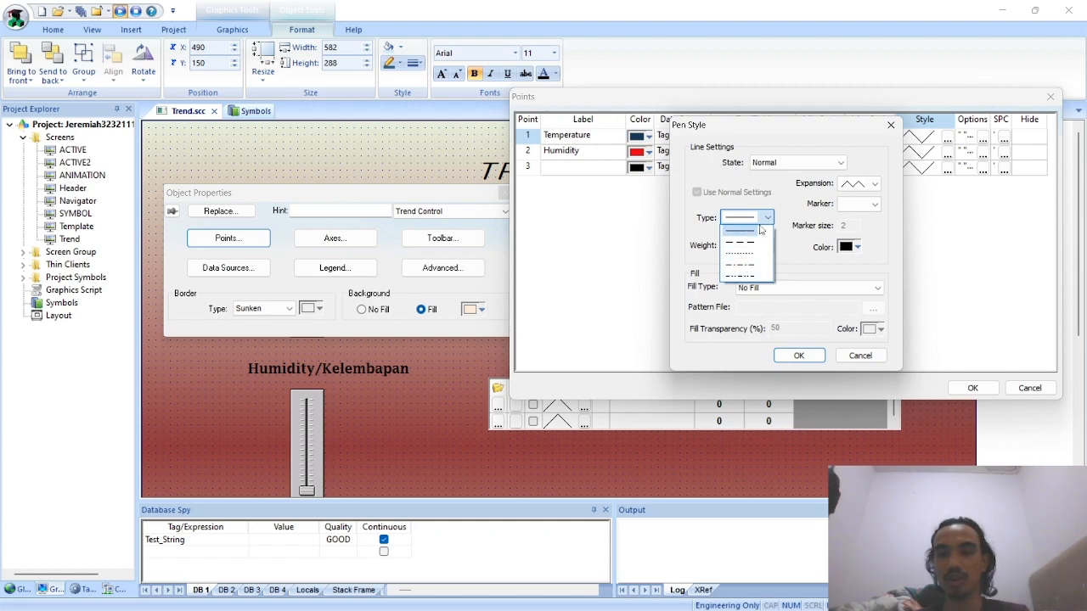
click(770, 220)
click(768, 246)
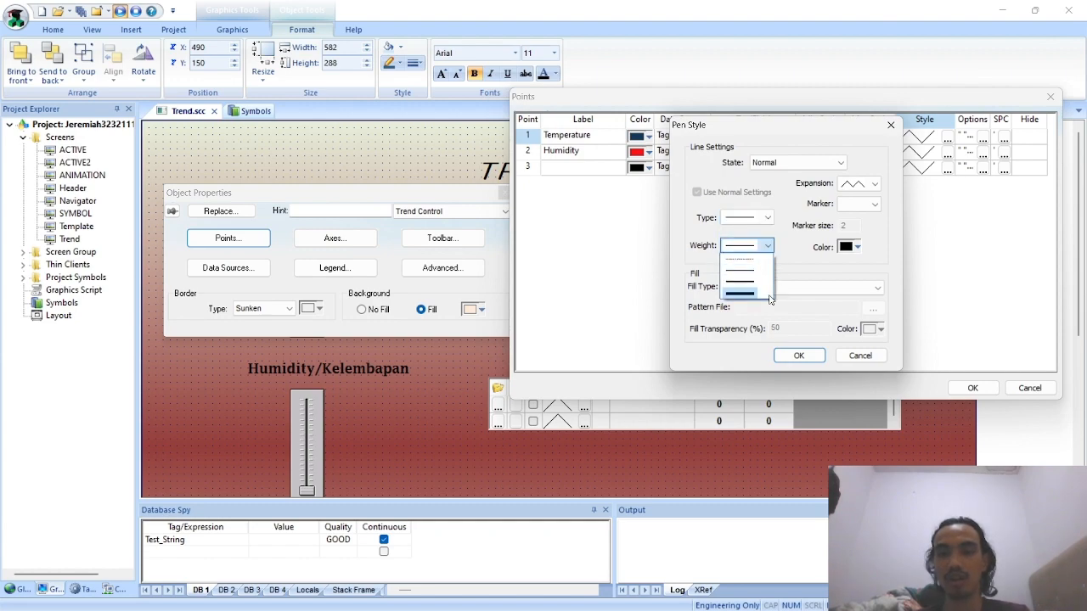
click(768, 246)
drag(815, 125, 900, 110)
click(940, 231)
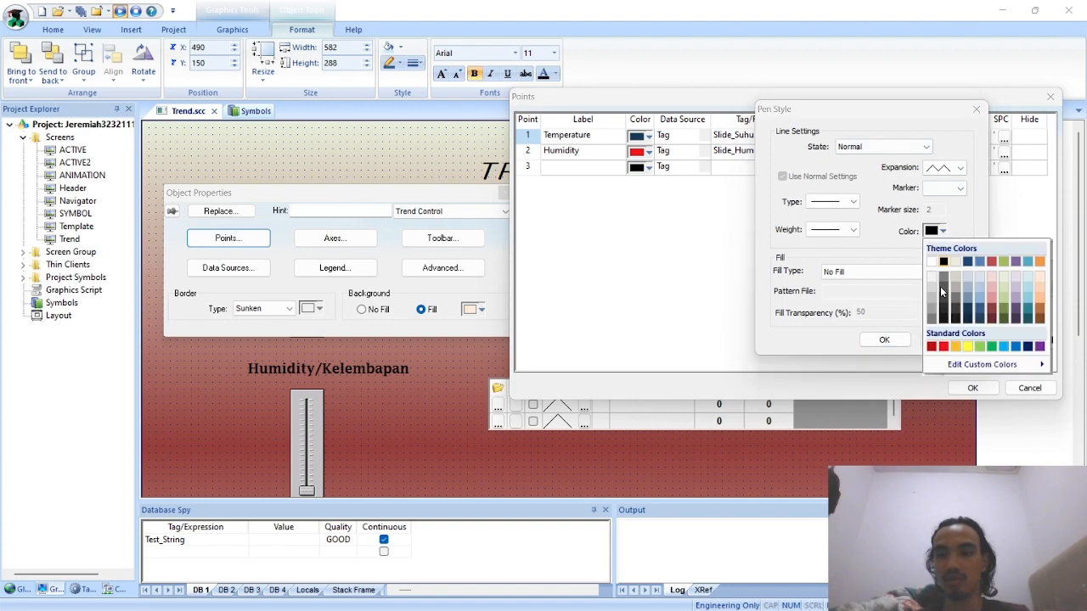
click(968, 310)
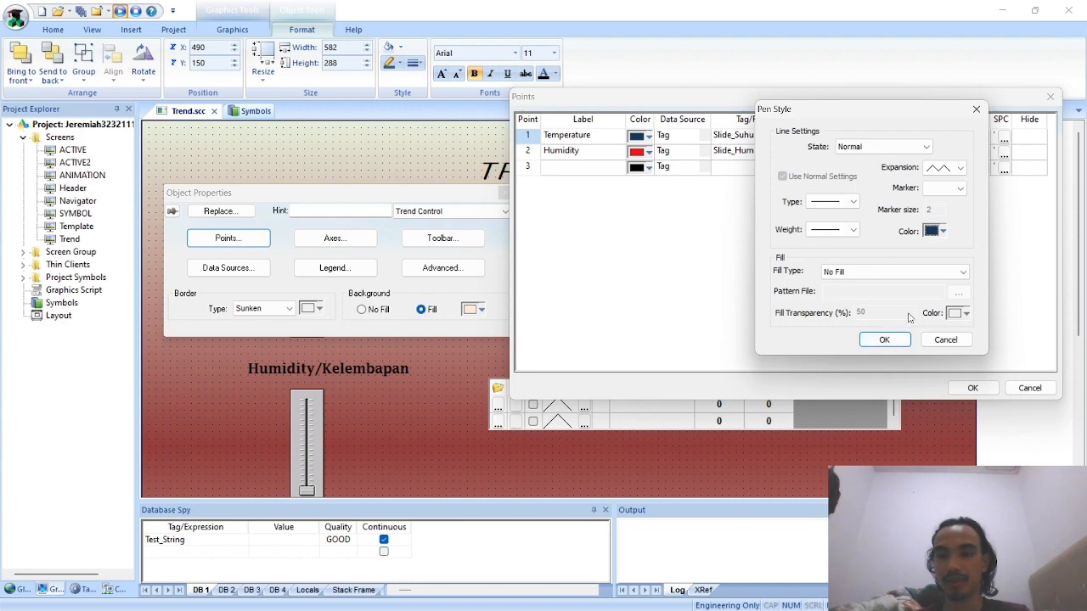
click(885, 340)
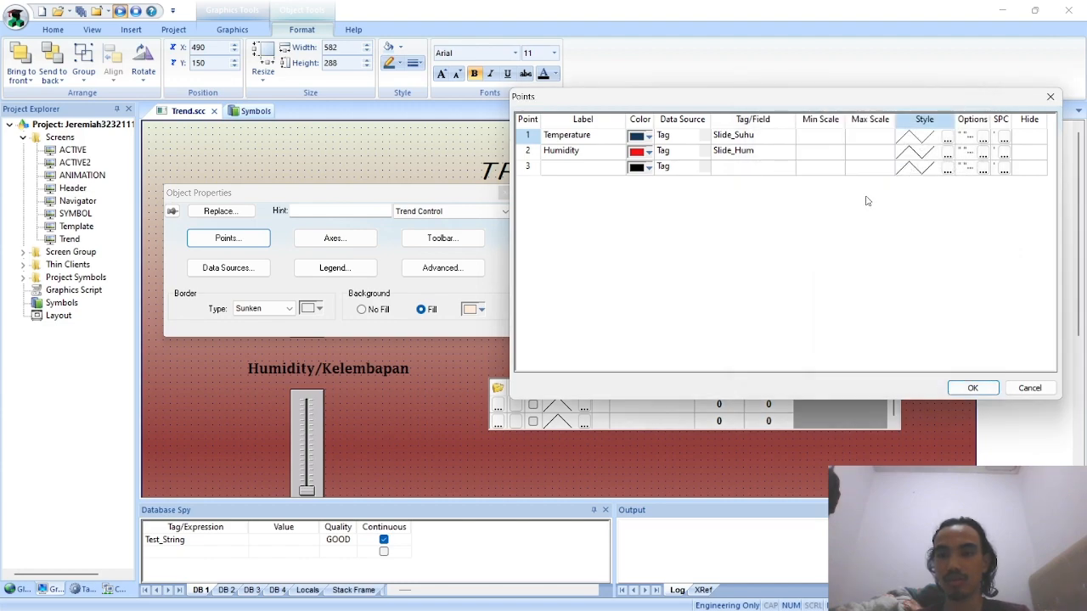
Step: Set the Humidity point's pen style colour to red, then accept the points and close the trend control's properties
click(947, 153)
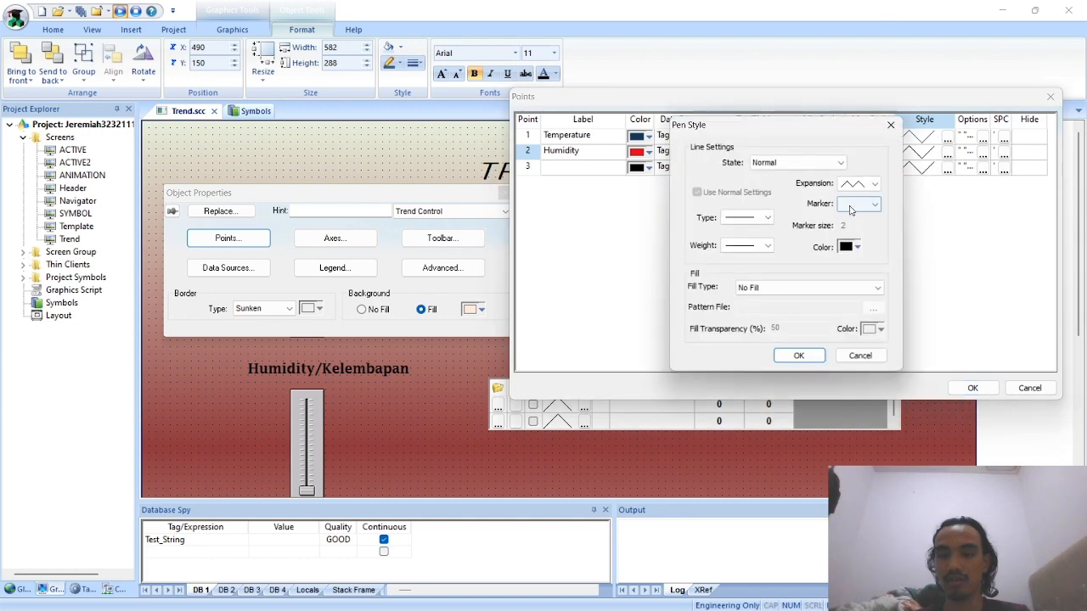
click(856, 247)
click(857, 362)
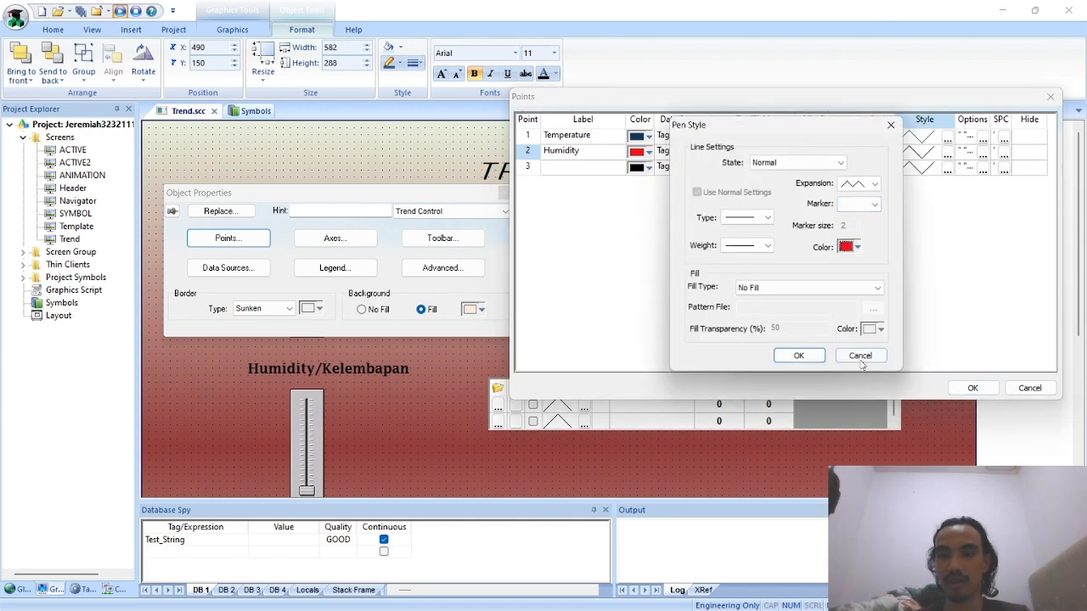
click(798, 355)
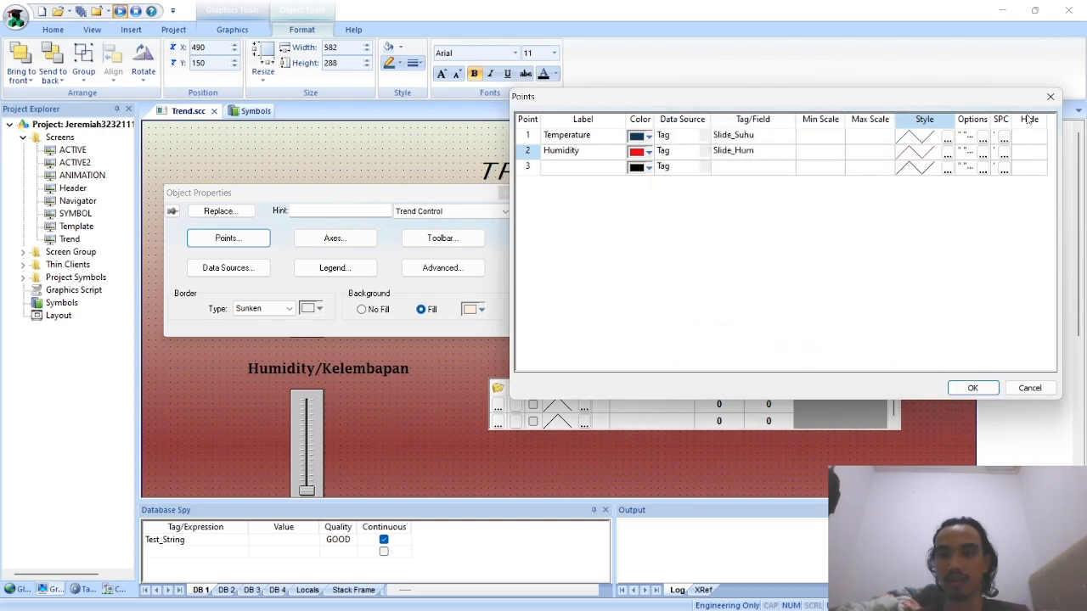
click(983, 391)
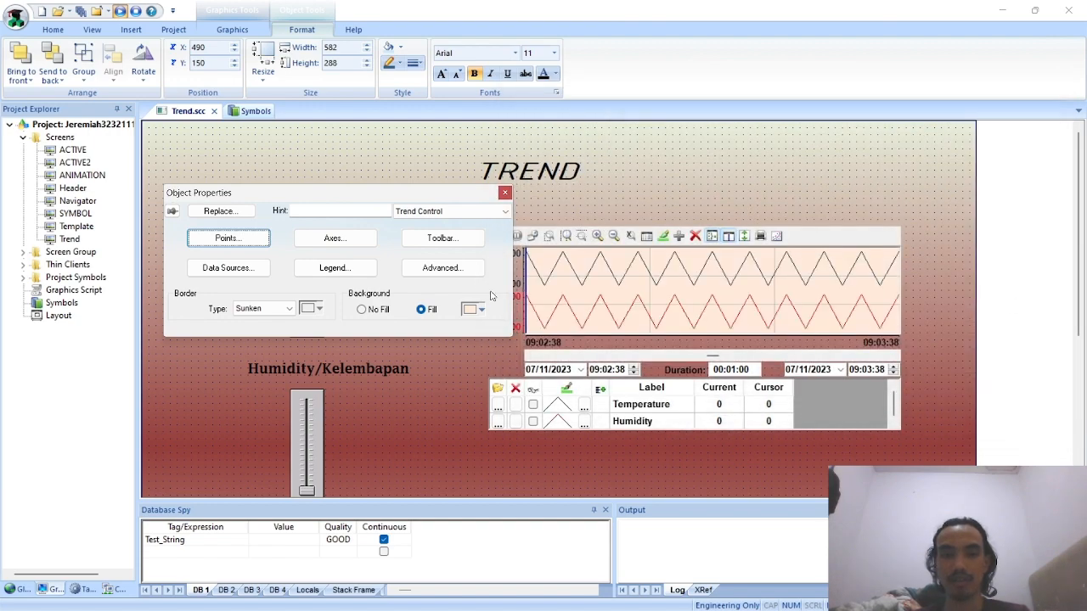
click(505, 193)
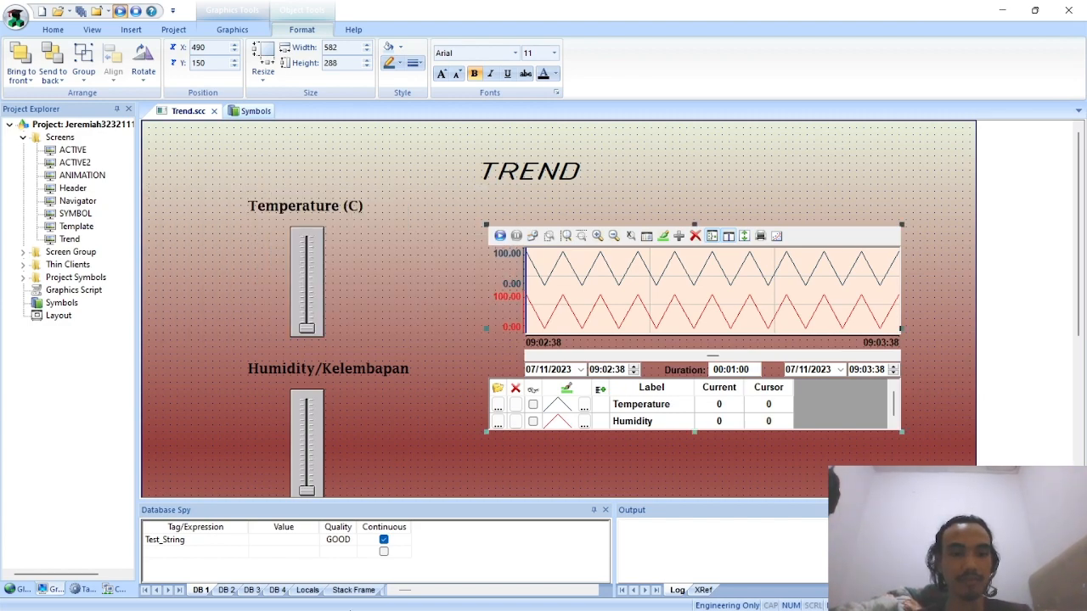
Step: Consult the trend worksheet example in the Trend and Alarm PDF and open the project's trend worksheet 1
key(alt+Tab)
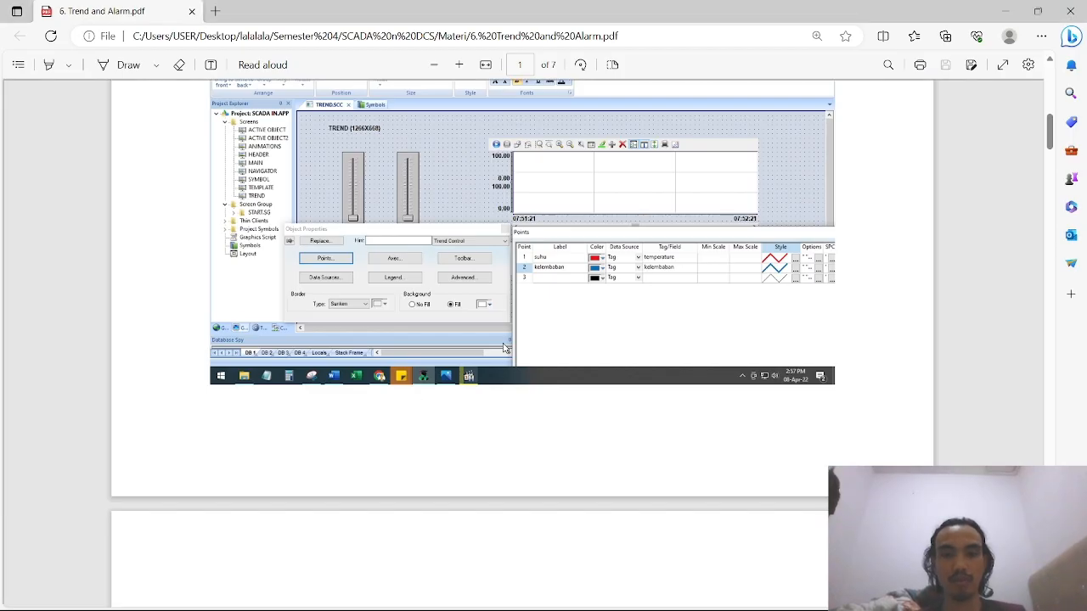
scroll(505, 348, down, 5)
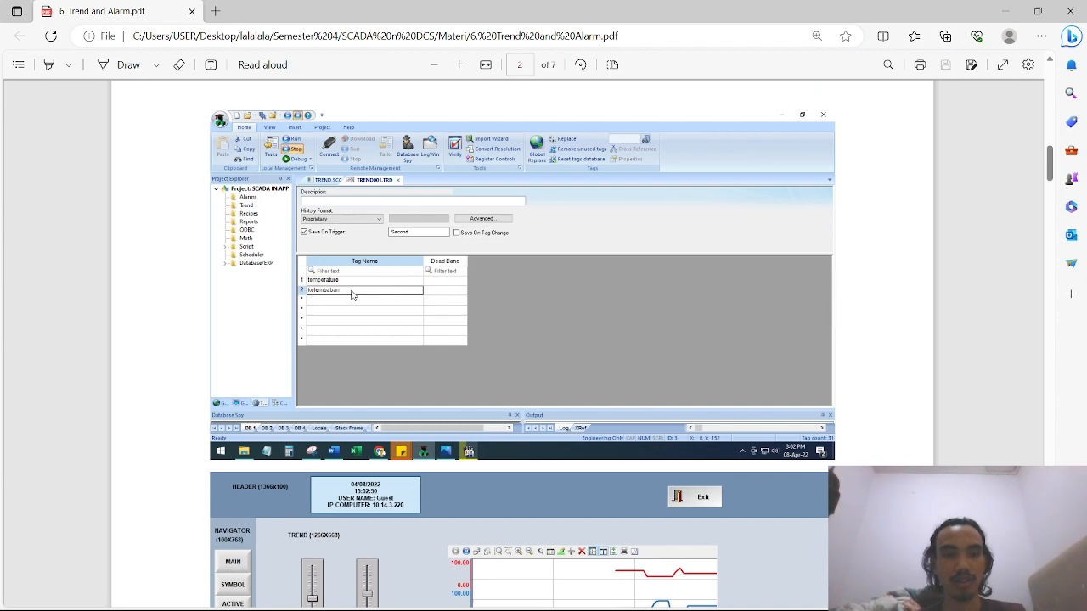
key(alt+Tab)
click(85, 588)
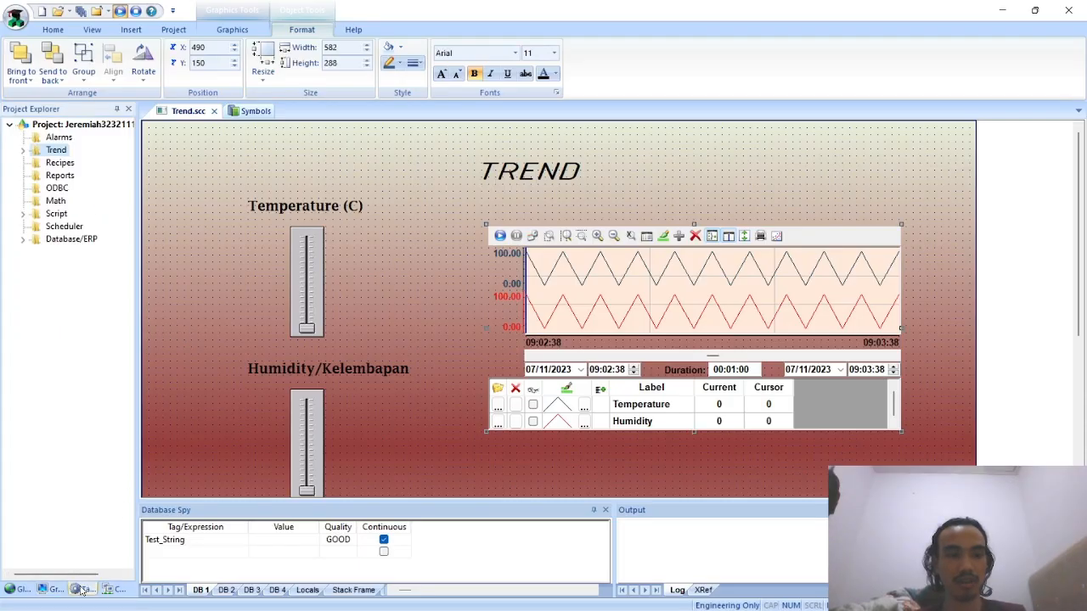
click(23, 150)
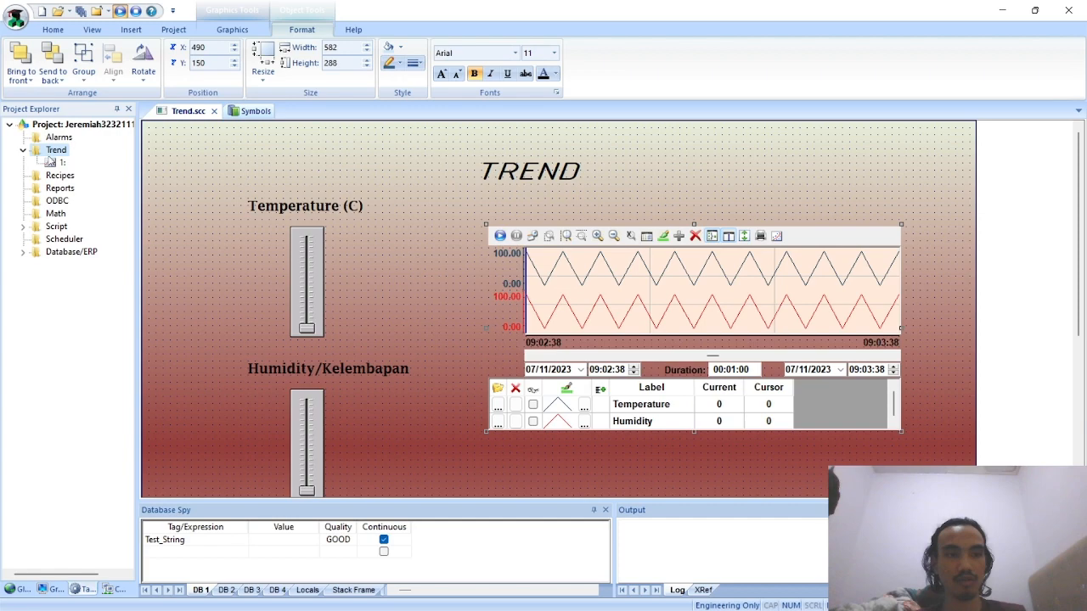
double_click(56, 163)
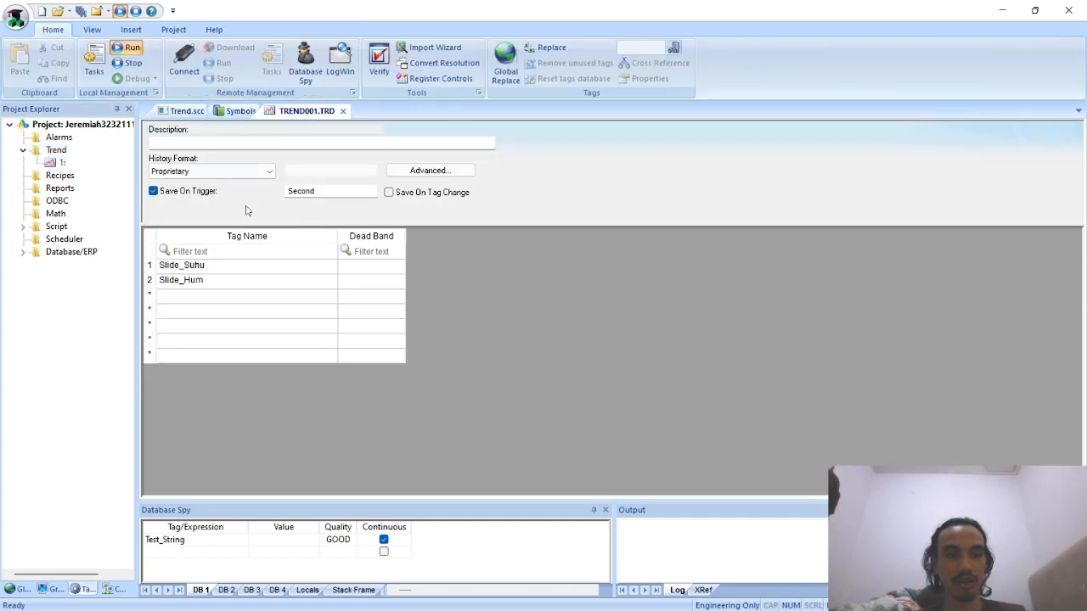
Step: Check the worksheet's logged slider tags and its Save On Trigger setting, and close the worksheet and the Symbols document
click(230, 269)
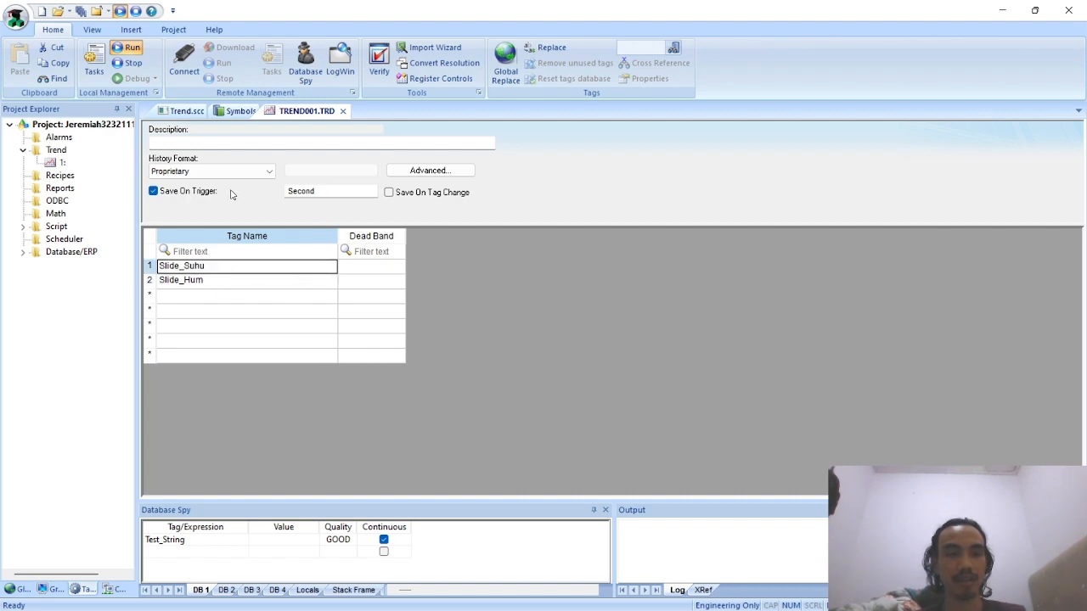
click(153, 191)
click(340, 112)
click(265, 111)
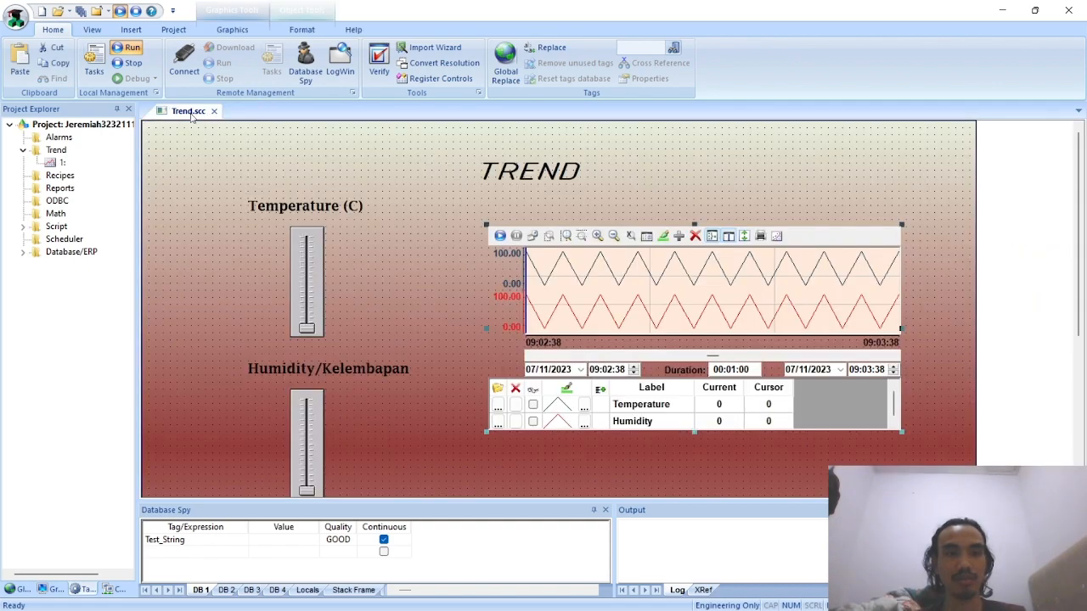
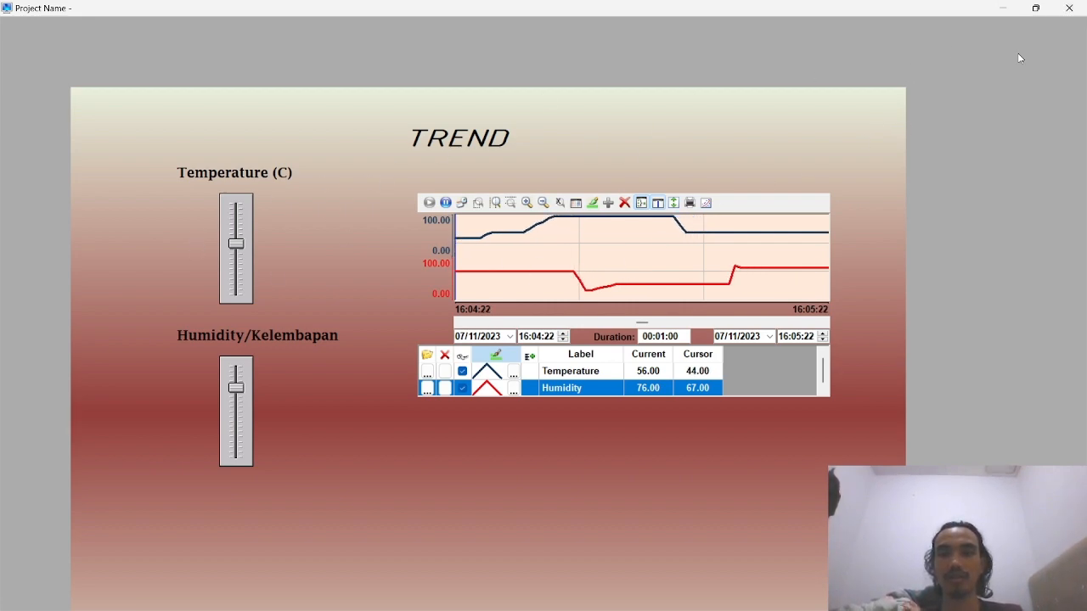
Step: Switch to File Explorer and open the Bin folder of Wonderware InduSoft Web Studio Educational under Program Files (x86)
key(alt+Tab)
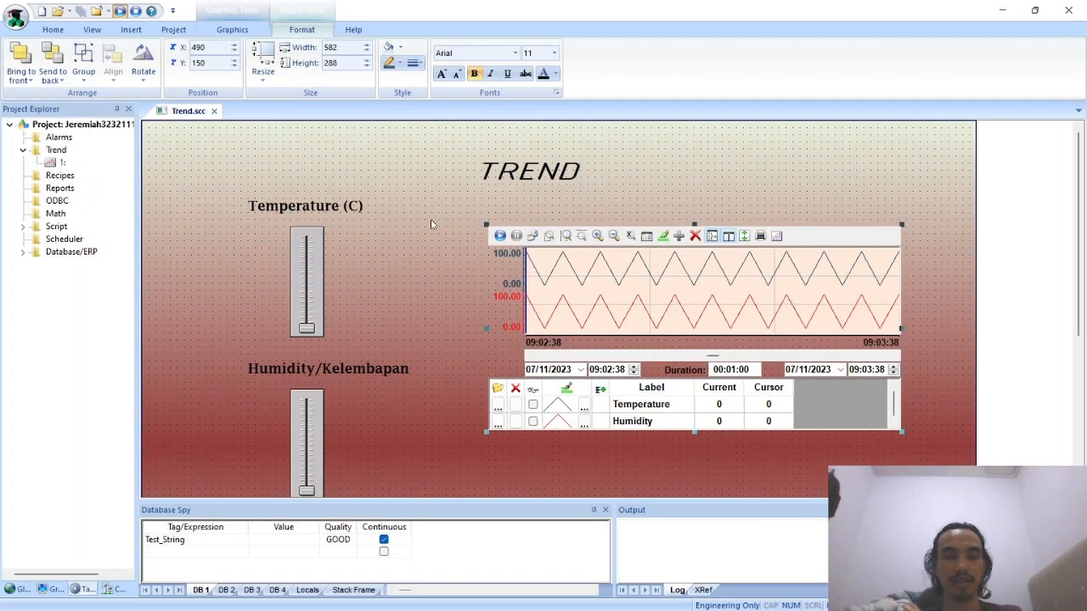
key(alt+Tab)
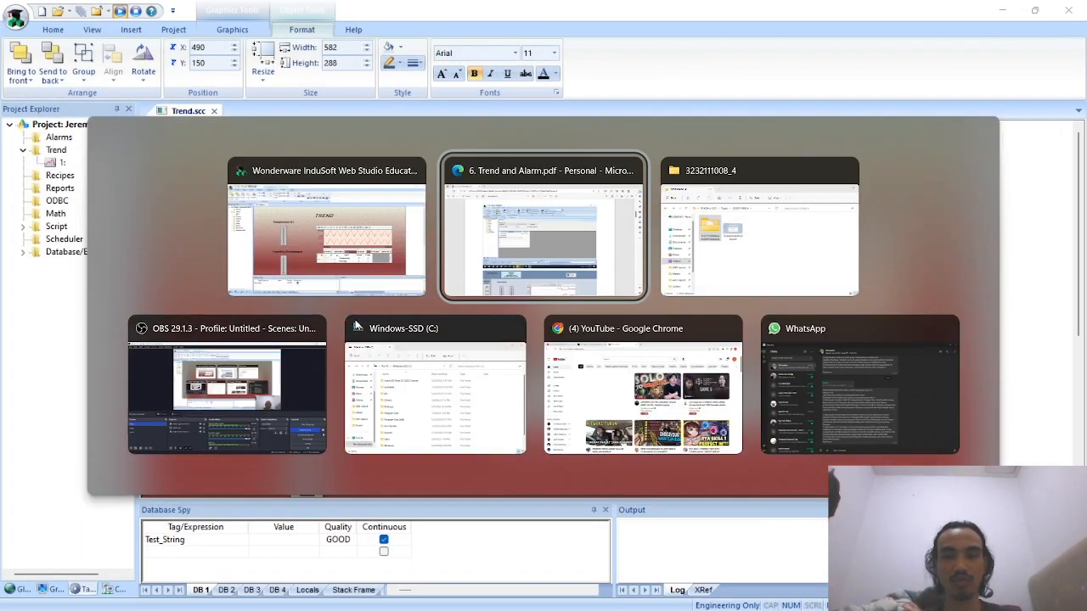
click(495, 376)
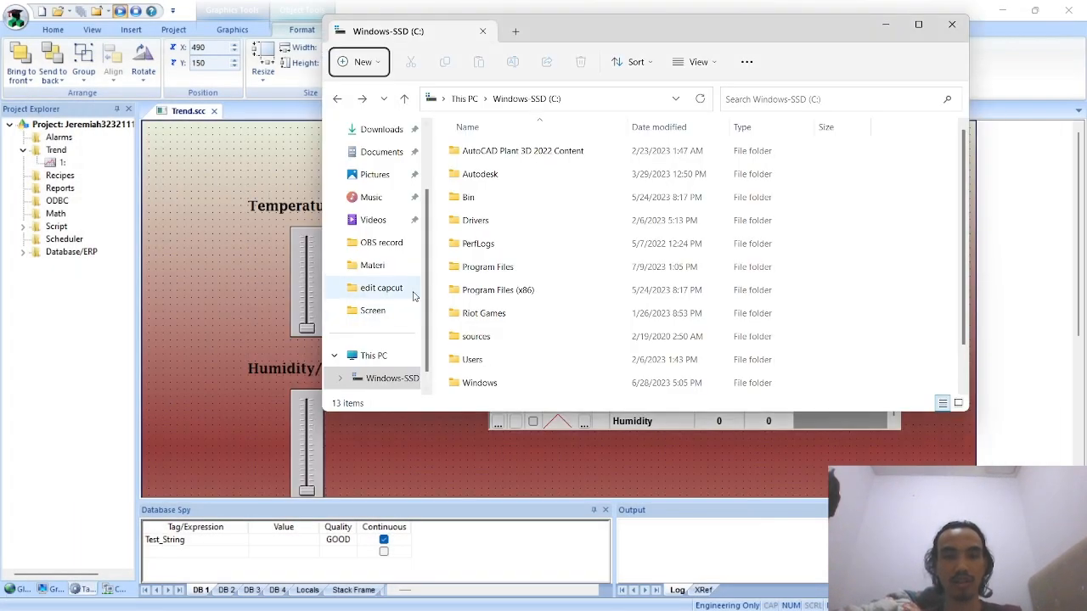
click(539, 269)
scroll(548, 271, down, 1)
double_click(540, 247)
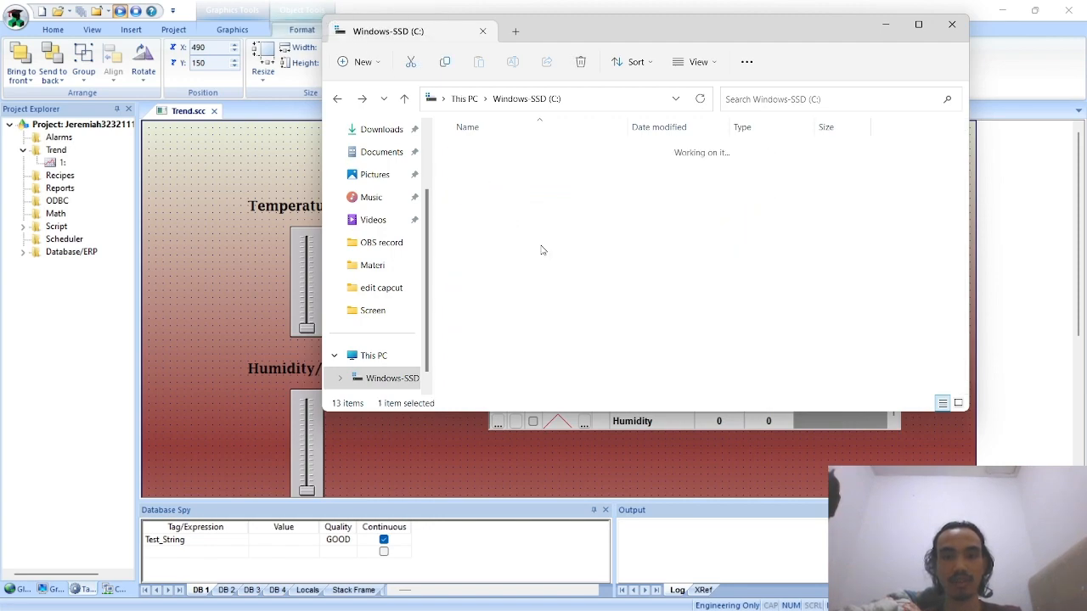
scroll(548, 280, down, 5)
click(556, 318)
scroll(556, 321, down, 1)
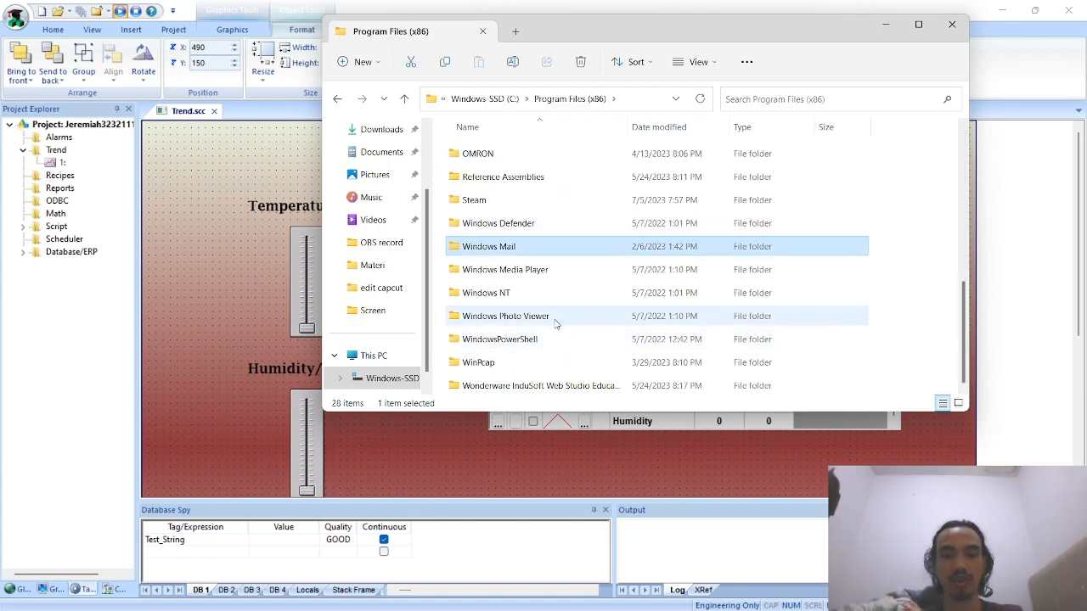
double_click(543, 386)
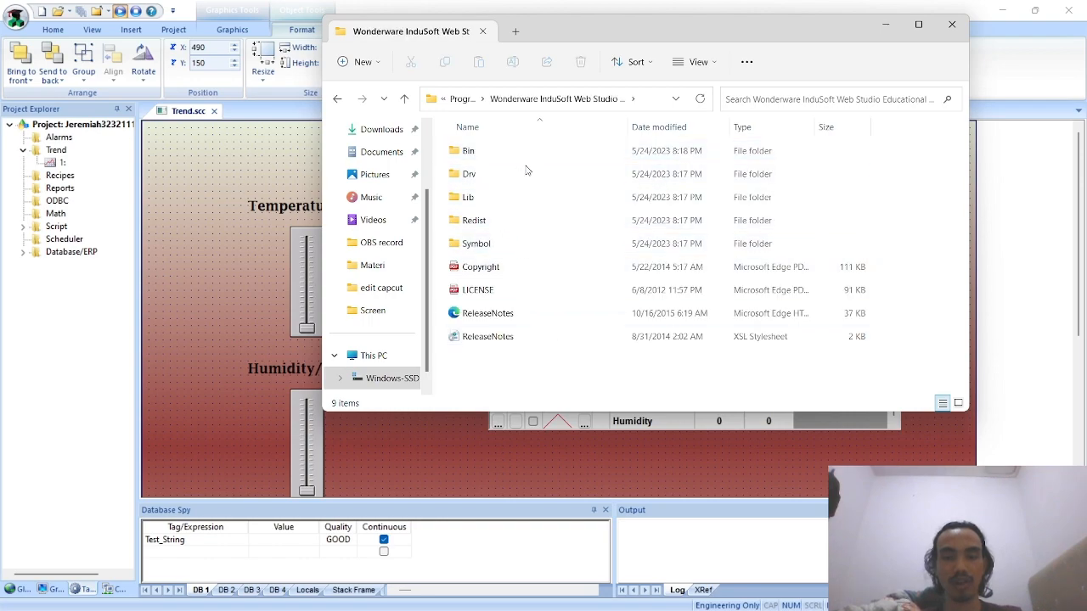
double_click(508, 154)
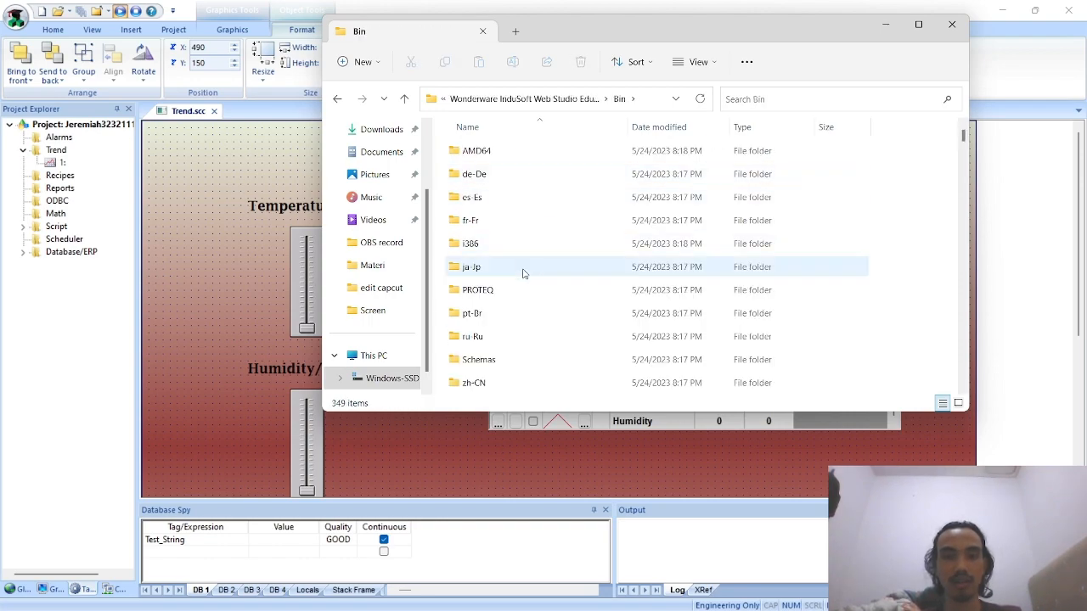
Step: Find the HST2TXT application in the Bin folder and copy it
scroll(523, 271, down, 2)
scroll(523, 272, up, 2)
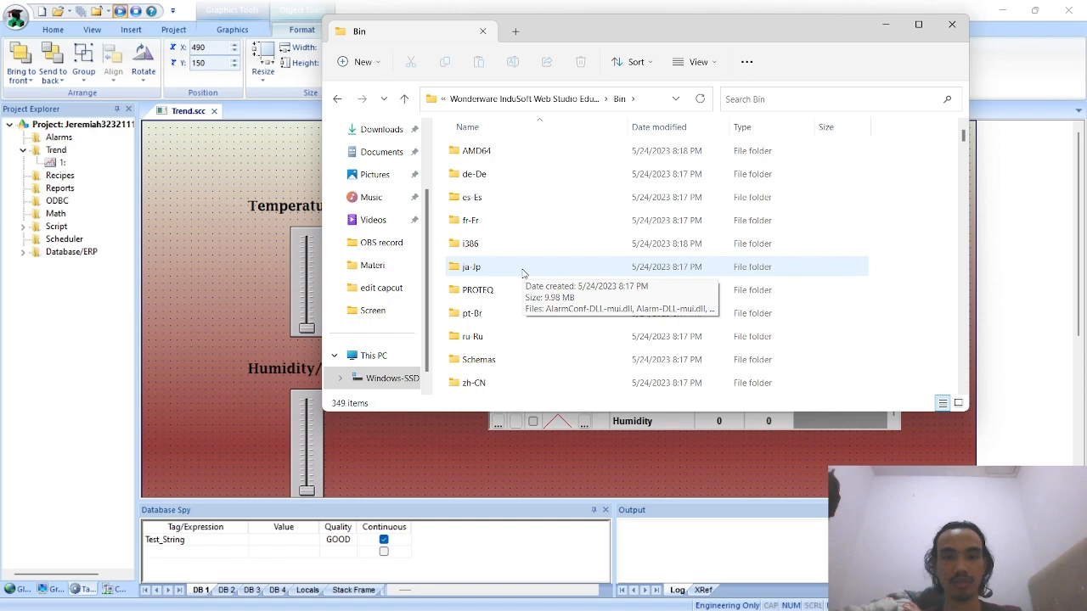
scroll(523, 271, down, 5)
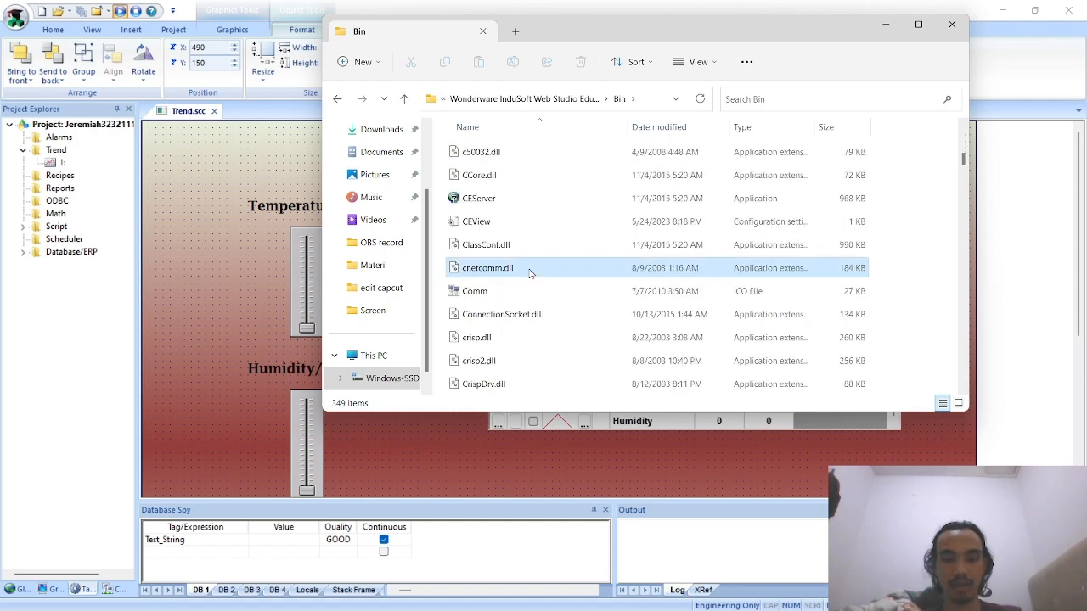
key(h)
key(Down)
click(514, 288)
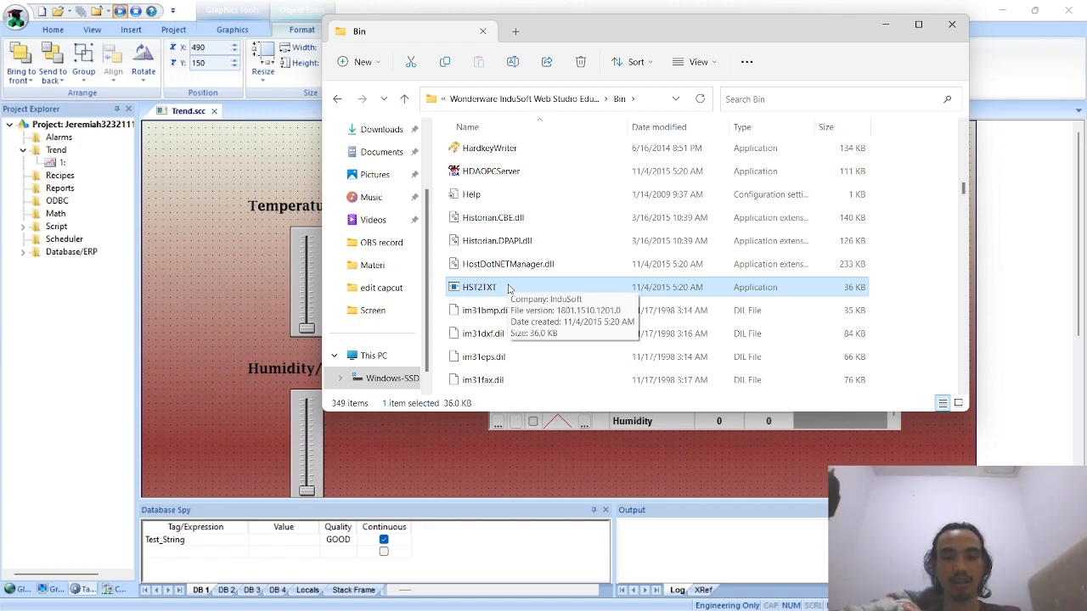
Step: Open the Hst subfolder of the project folder and paste the HST2TXT application there
key(alt+Tab)
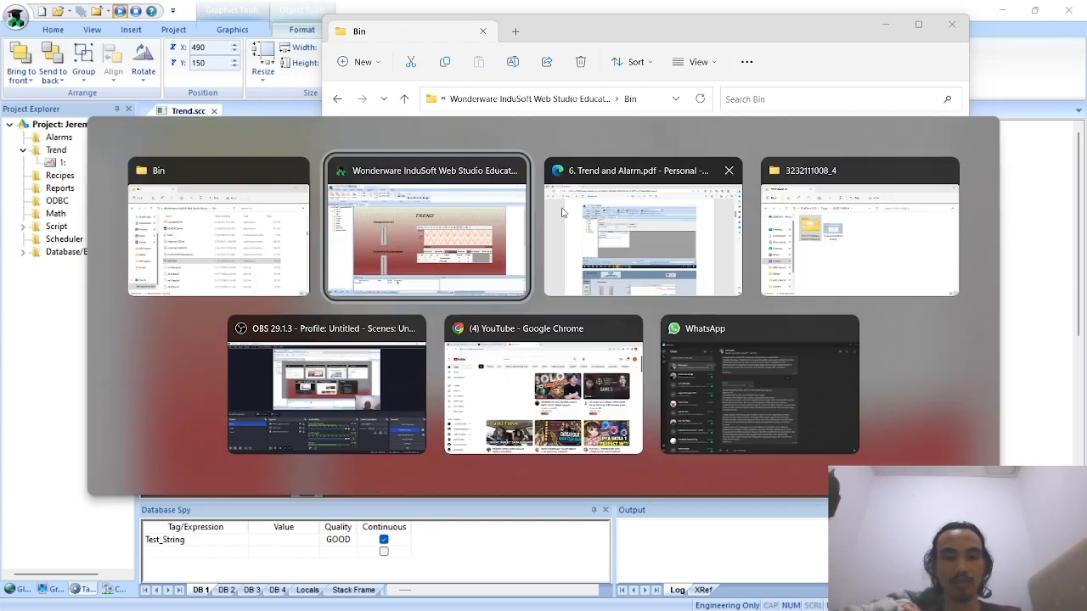
click(815, 219)
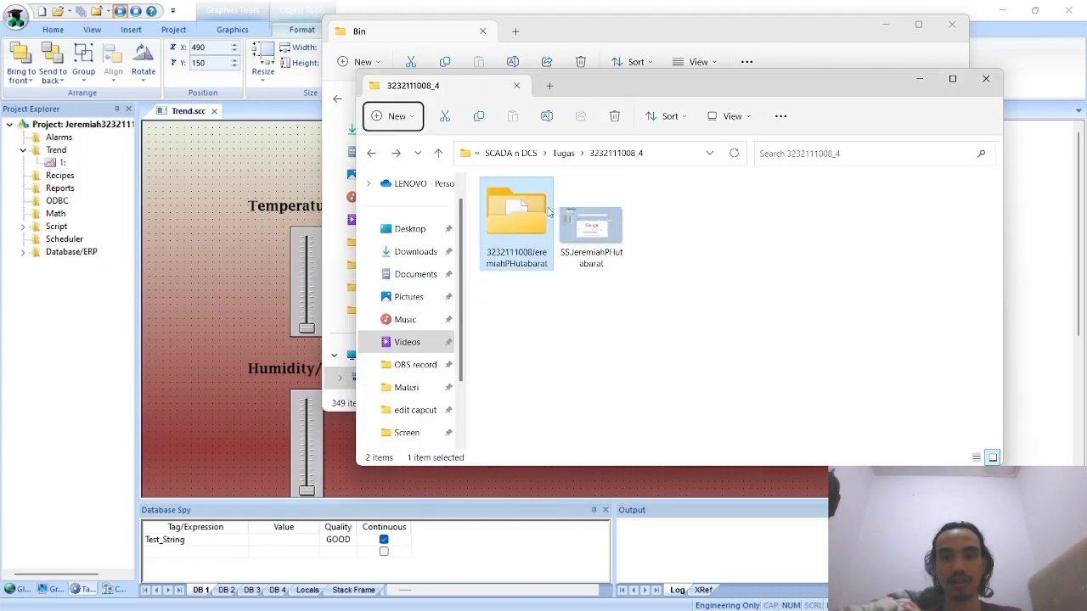
double_click(525, 221)
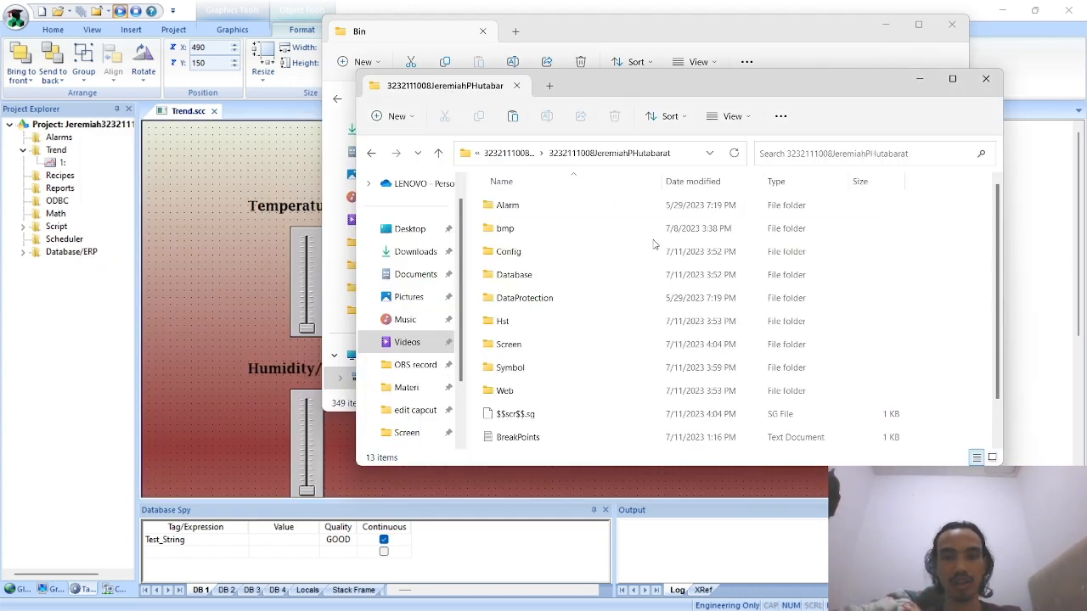
scroll(582, 280, down, 2)
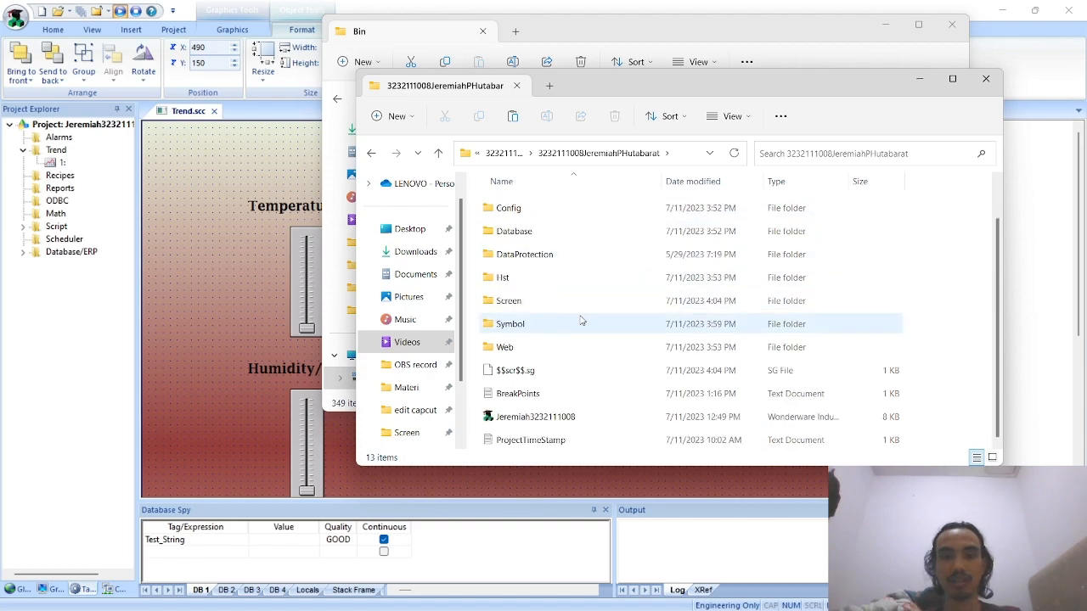
double_click(570, 280)
click(547, 211)
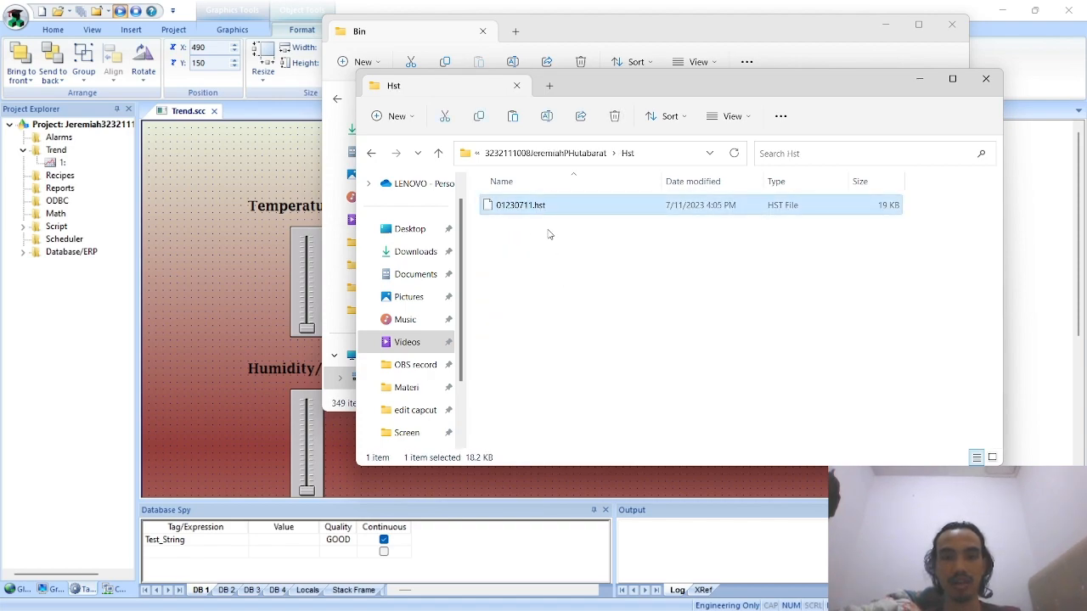
click(551, 235)
key(ctrl+v)
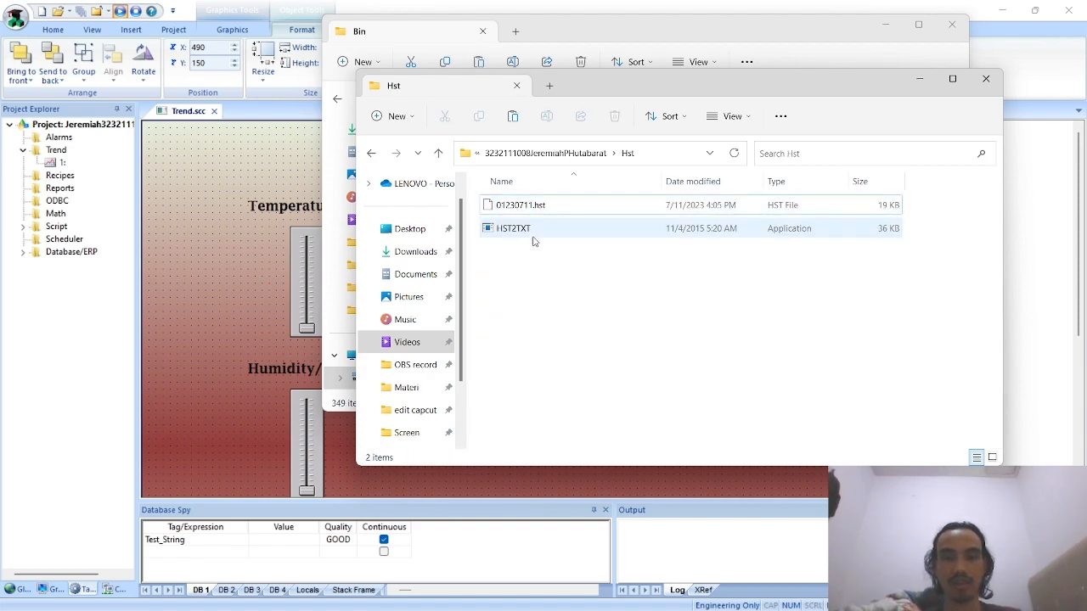
Step: Convert the 01230711.hst history file to text by running it through HST2TXT
click(569, 208)
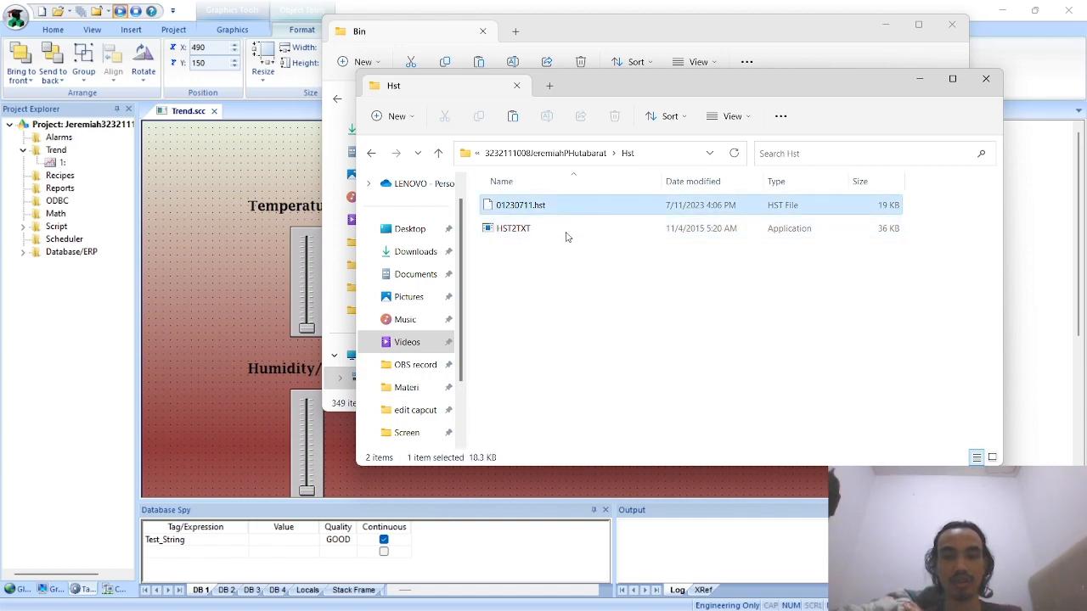
click(573, 210)
drag(585, 220, 578, 229)
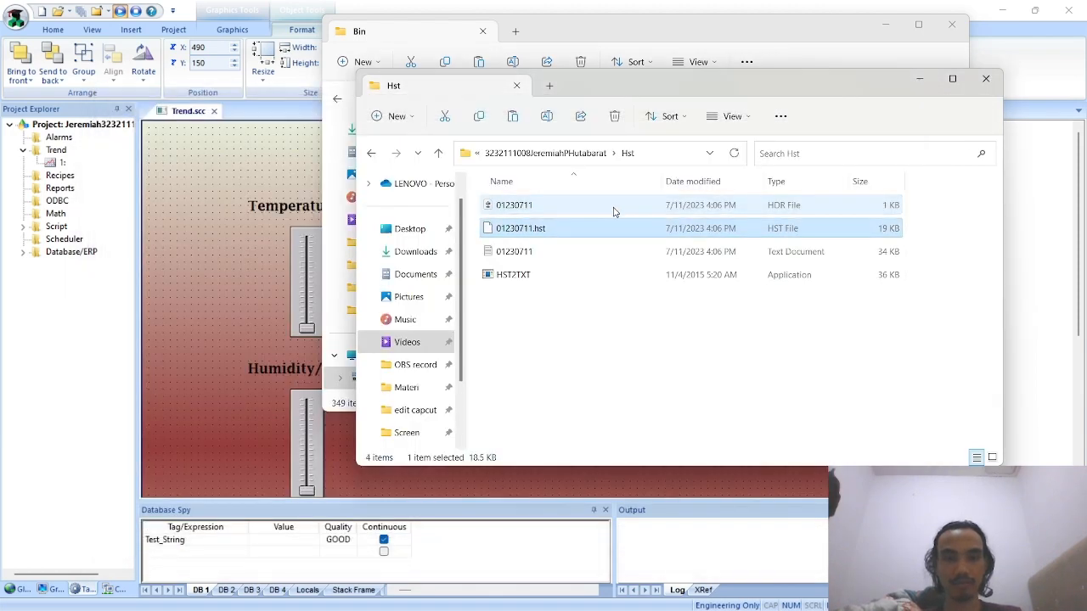
Step: Open the 01230711 text document and examine the logged timestamps and slider values from beginning to end
click(531, 255)
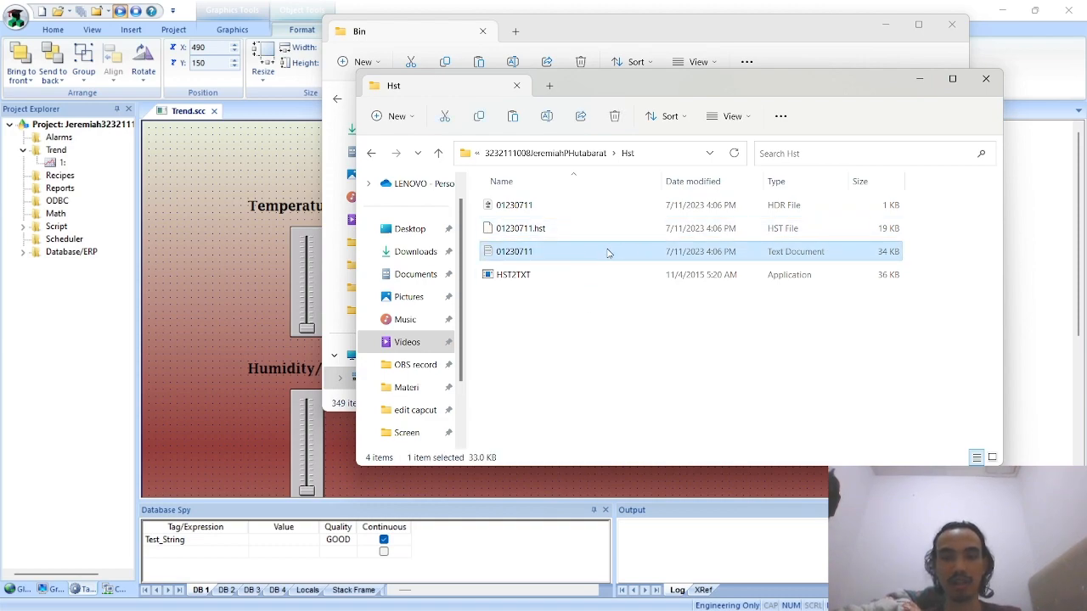
double_click(607, 252)
scroll(654, 221, down, 3)
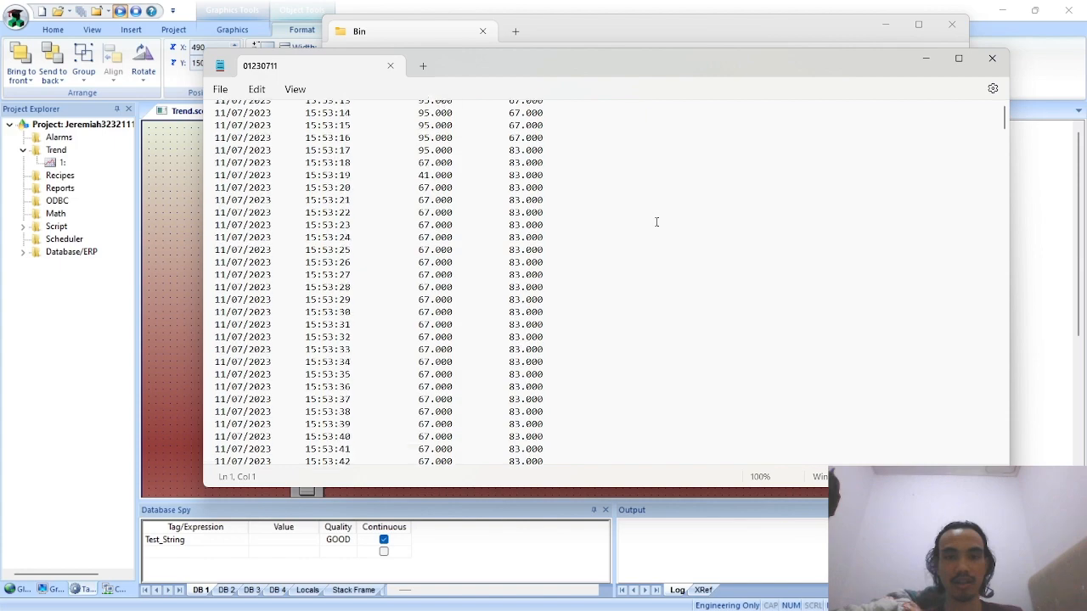
scroll(656, 222, down, 20)
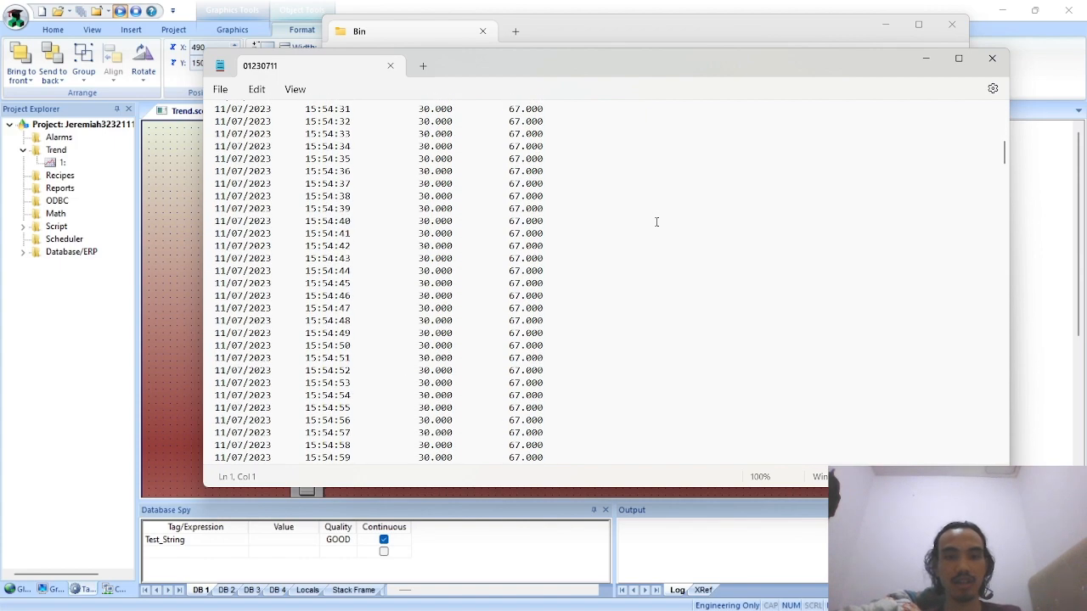
scroll(657, 222, down, 20)
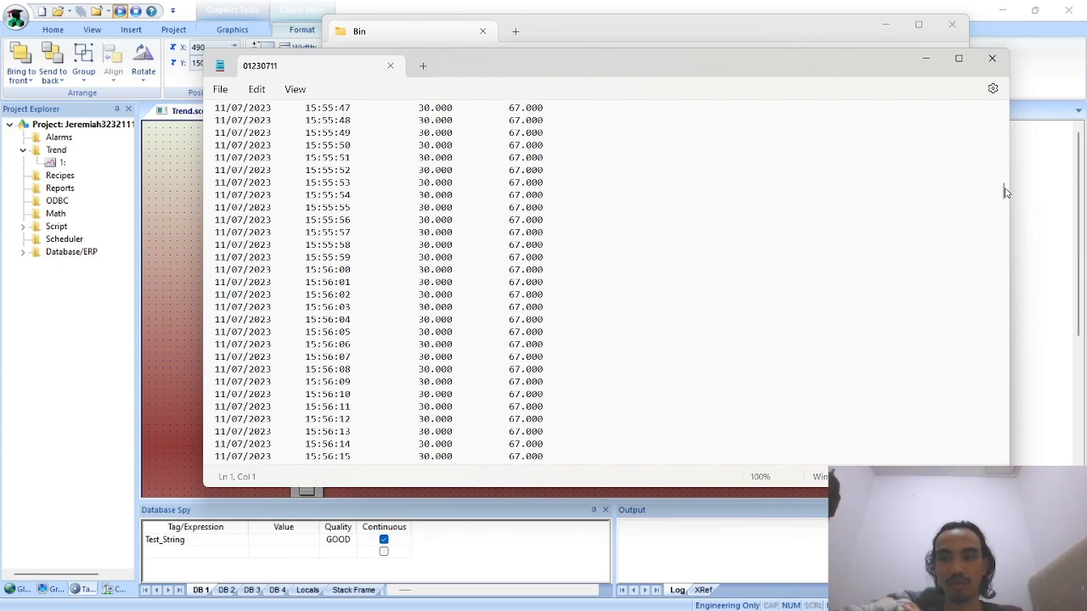
drag(1005, 192, 1002, 220)
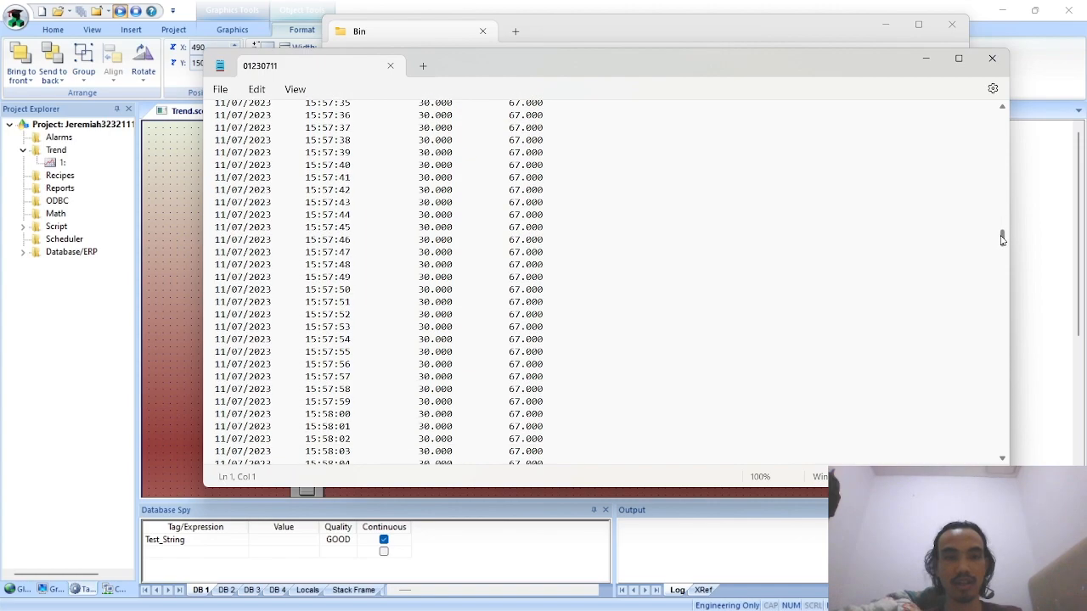
drag(1002, 273, 1000, 384)
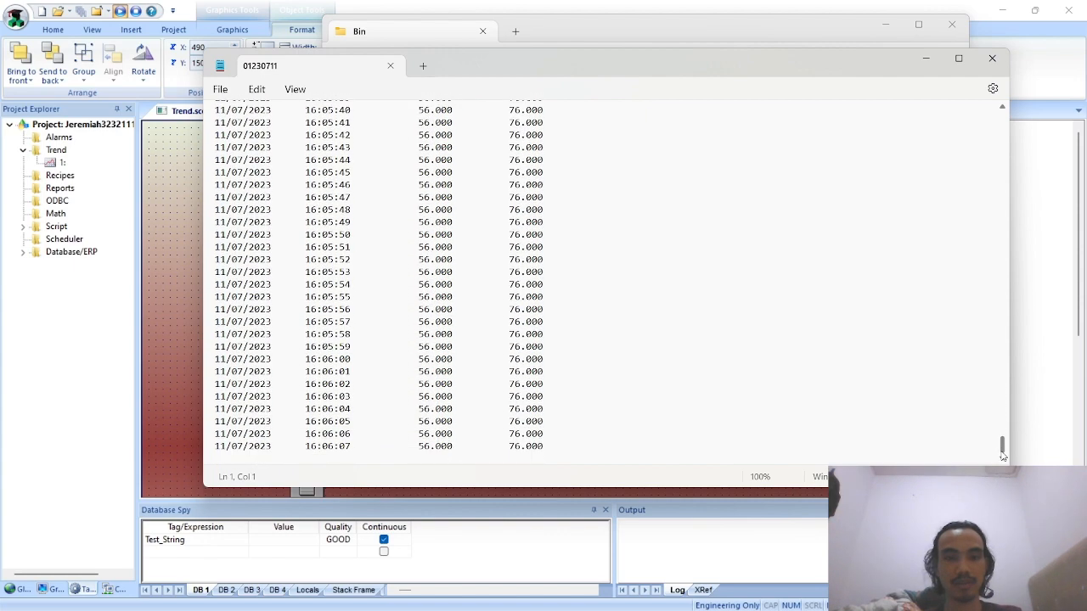
scroll(574, 304, up, 3)
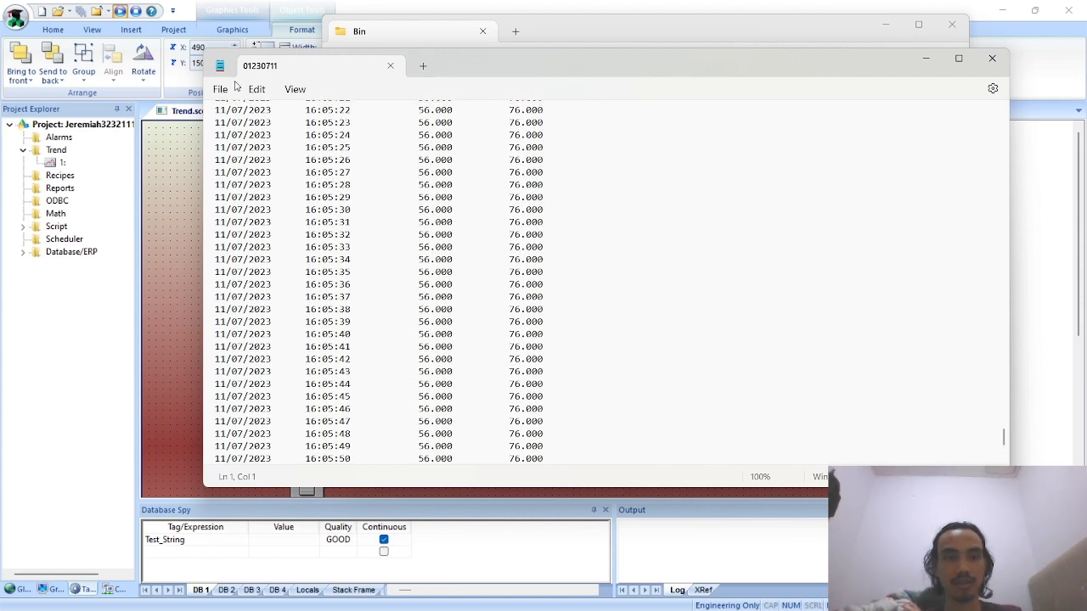
scroll(406, 221, up, 17)
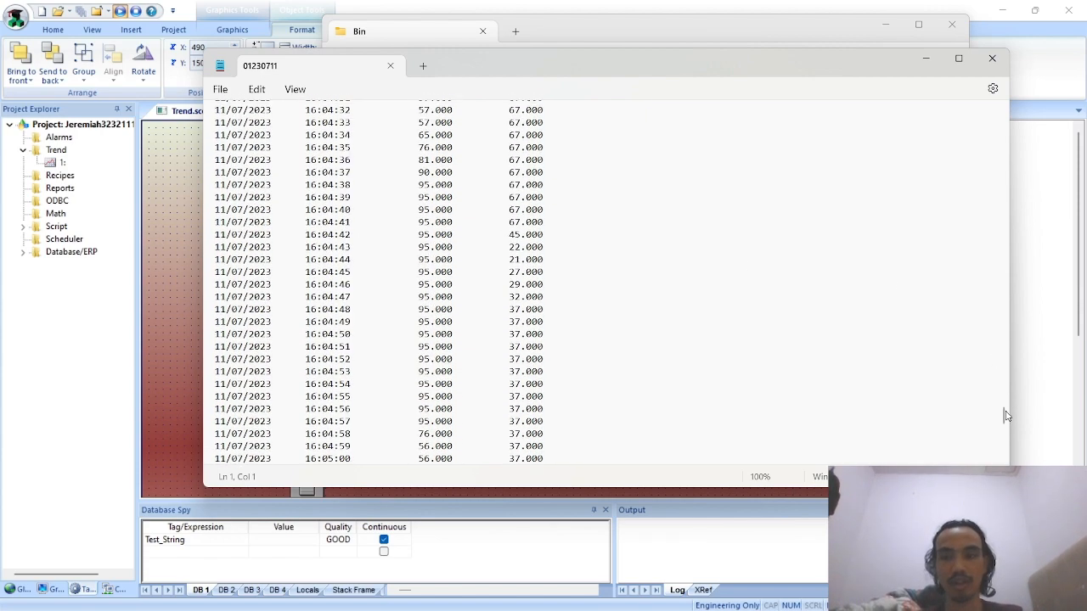
drag(1004, 415, 1006, 102)
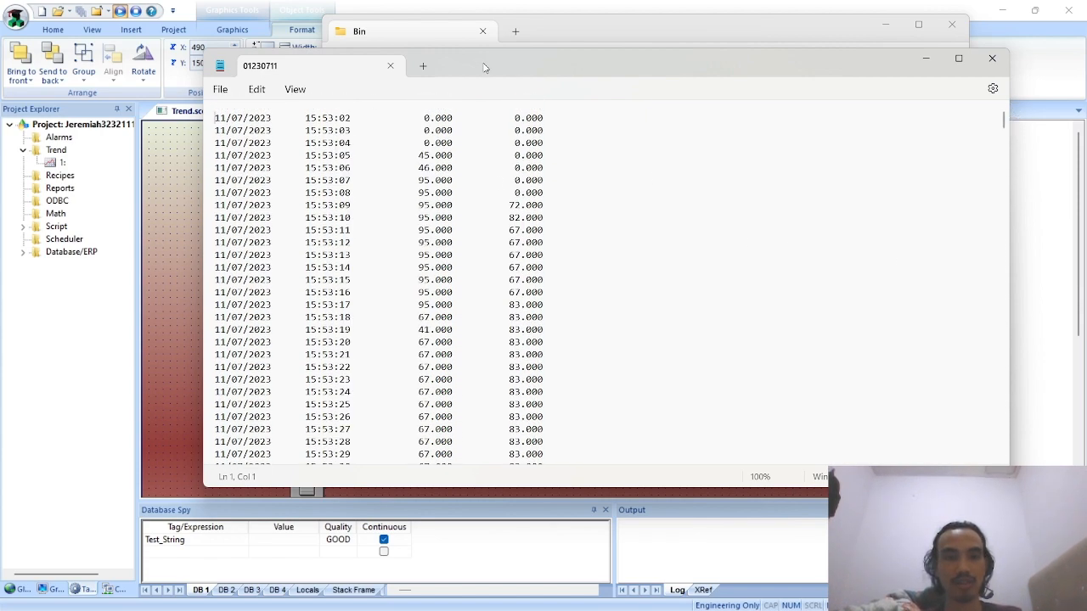
Step: Compare the logged values in the 01230711 text with the trend control on the Trend screen, and close the text document
drag(487, 67, 748, 72)
click(246, 280)
click(696, 288)
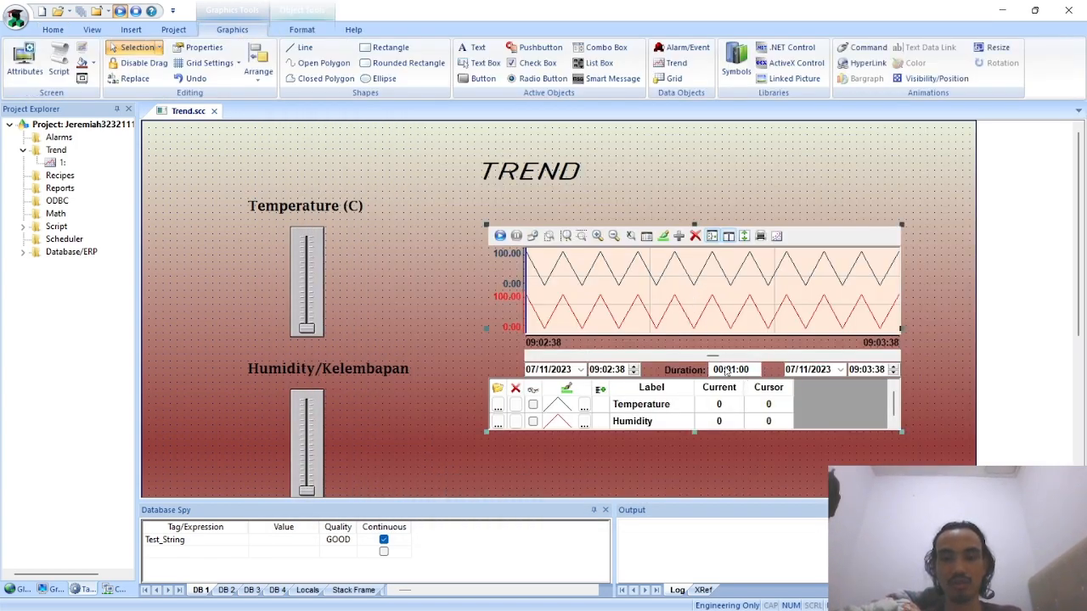
key(alt+Tab)
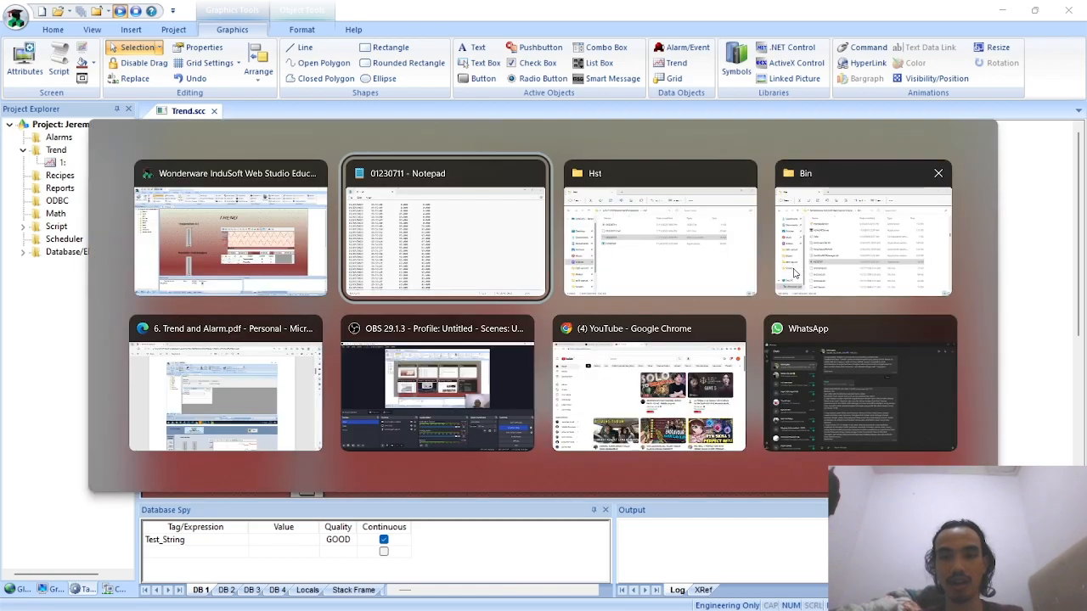
scroll(728, 274, down, 1)
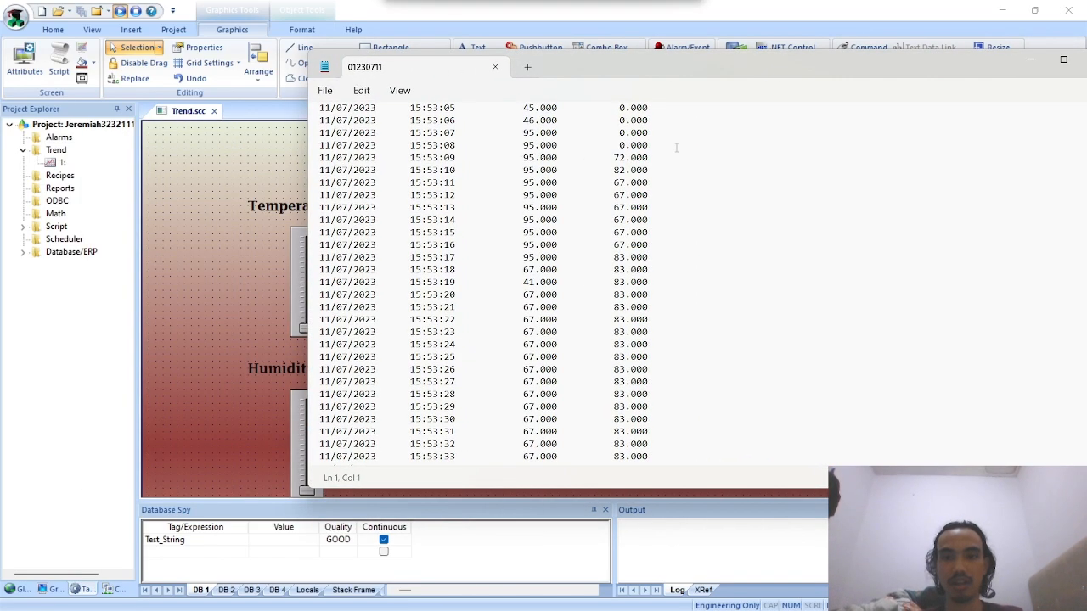
scroll(676, 147, down, 15)
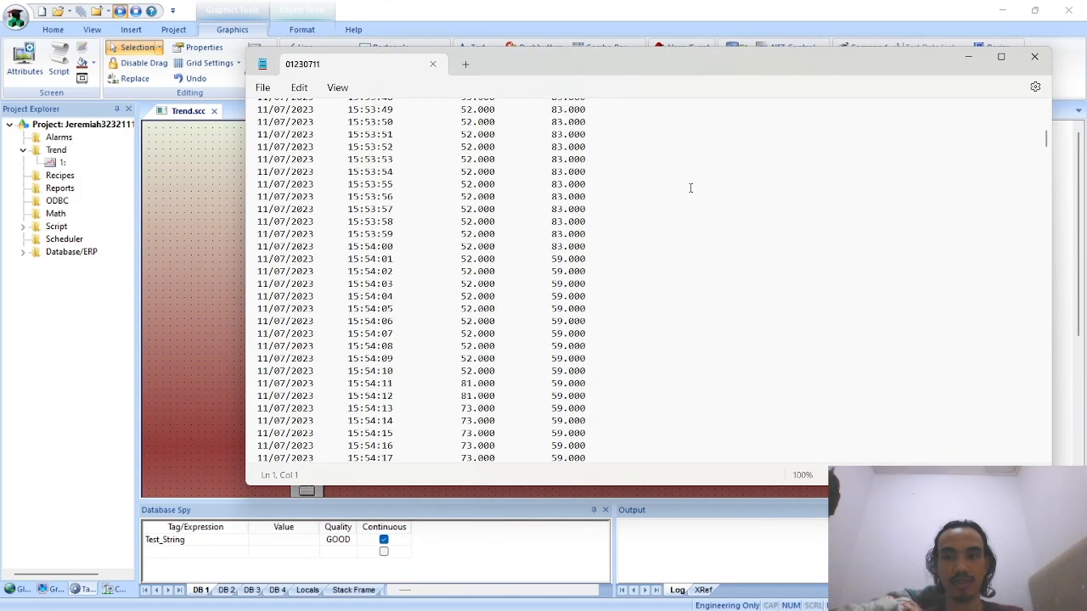
scroll(690, 188, down, 5)
drag(1046, 143, 1043, 116)
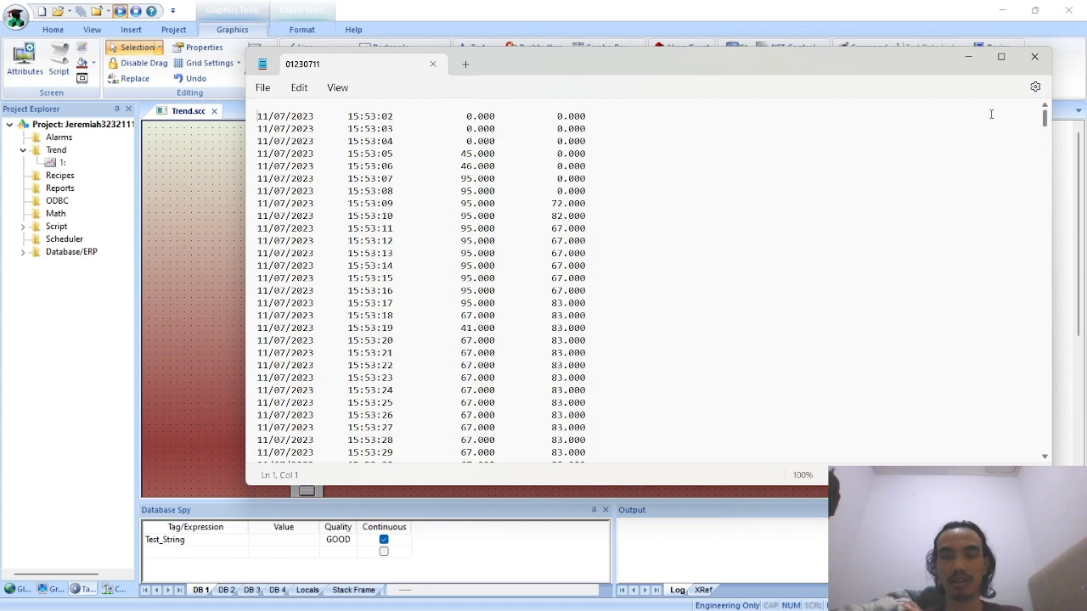
click(1037, 57)
Step: Show the project's graphics items and look over the Trend screen from top to bottom
scroll(483, 203, down, 1)
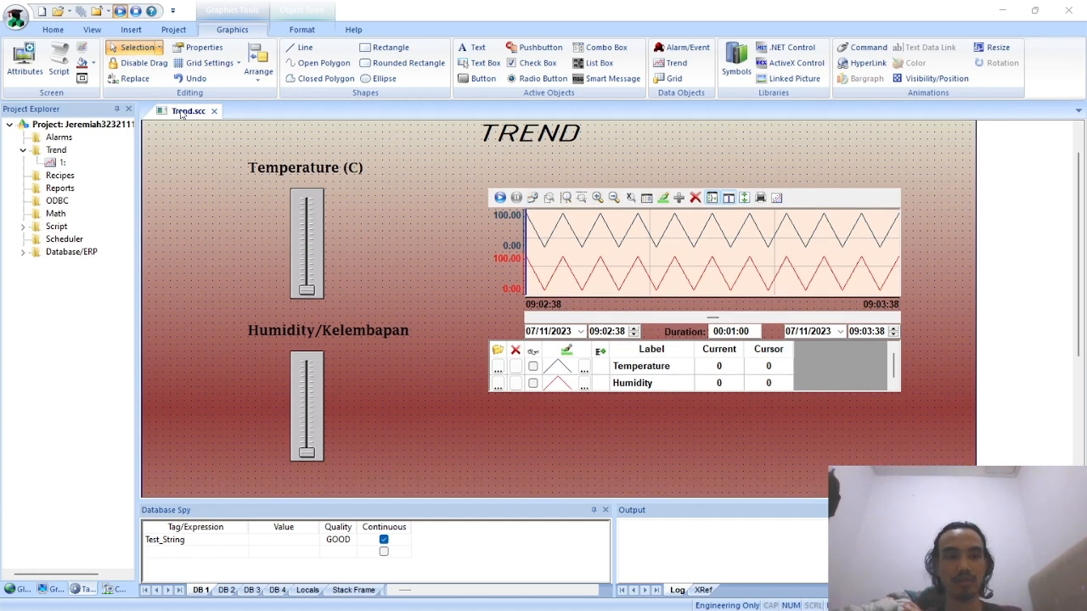
click(53, 589)
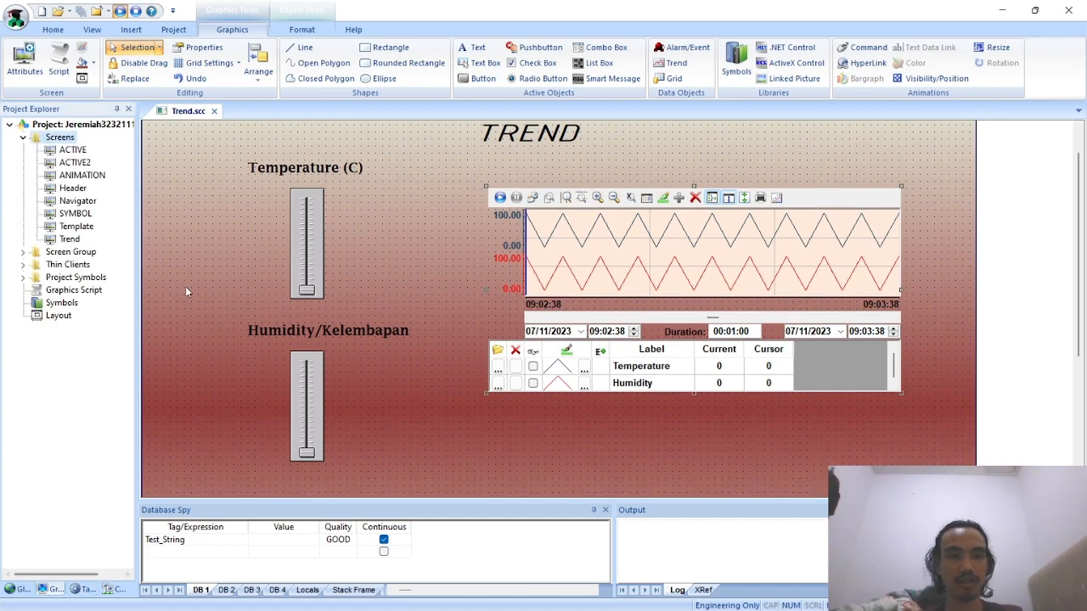
right_click(179, 111)
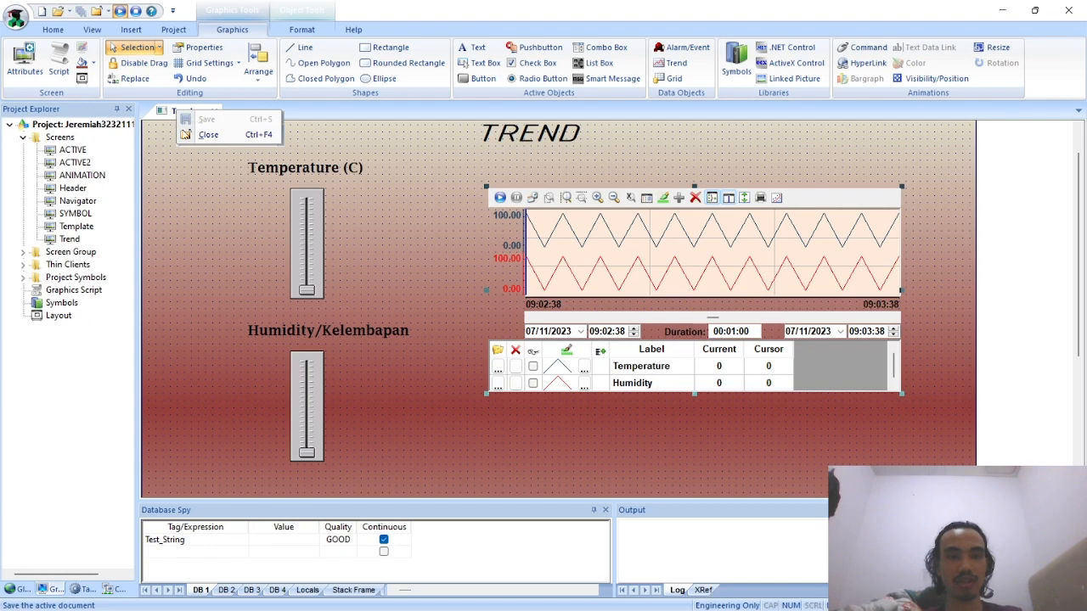
click(382, 293)
scroll(382, 294, up, 1)
scroll(382, 294, down, 6)
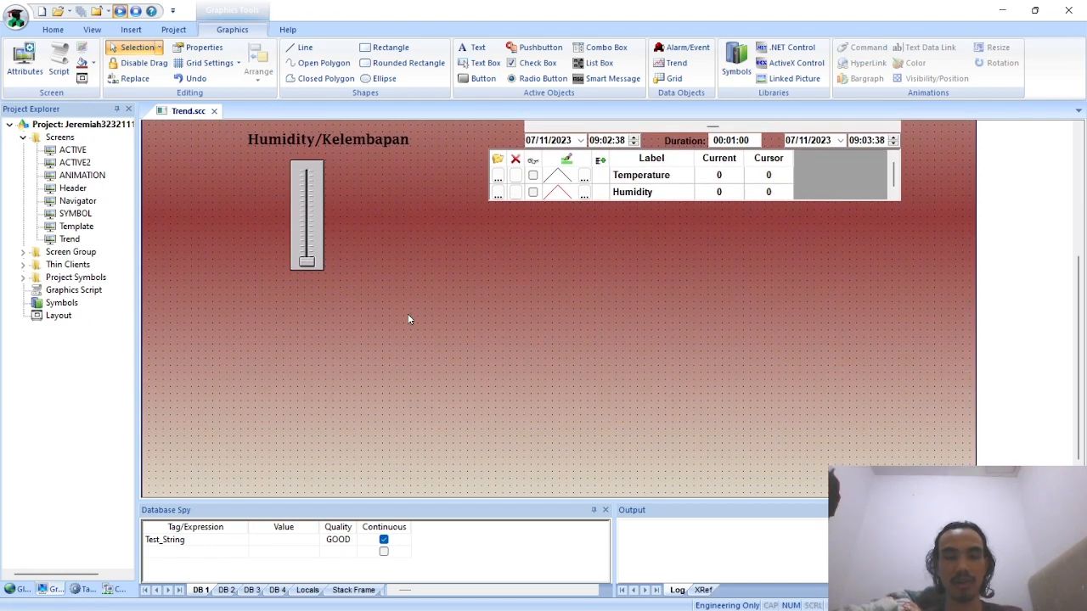
scroll(408, 319, up, 5)
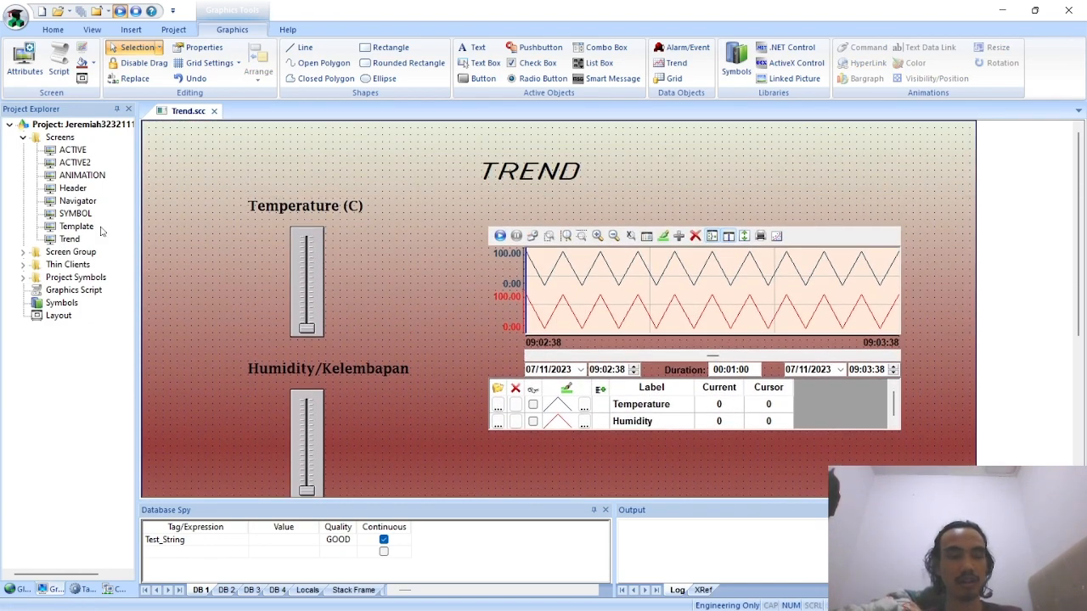
Step: Insert a new screen with the description Alarm, a width of 1180 and a height of 924
click(51, 139)
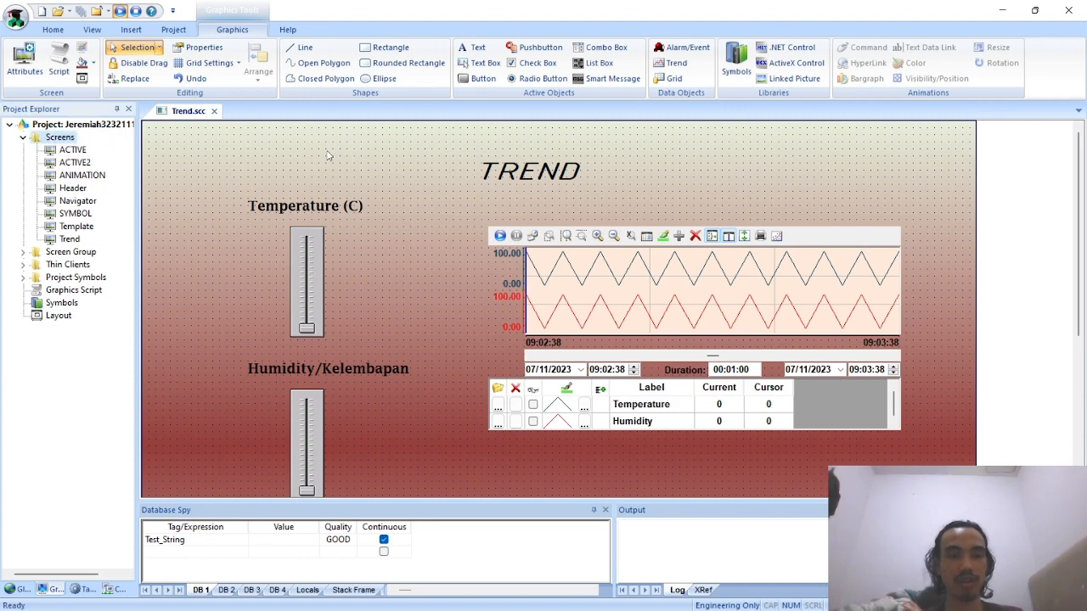
double_click(390, 203)
text(Alaa)
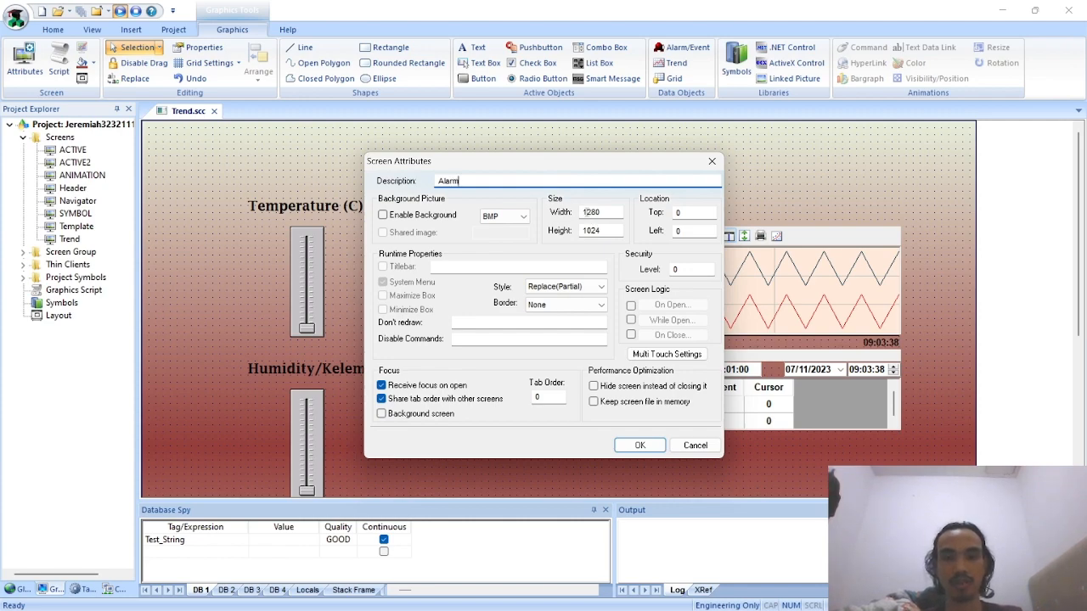
drag(585, 212, 592, 212)
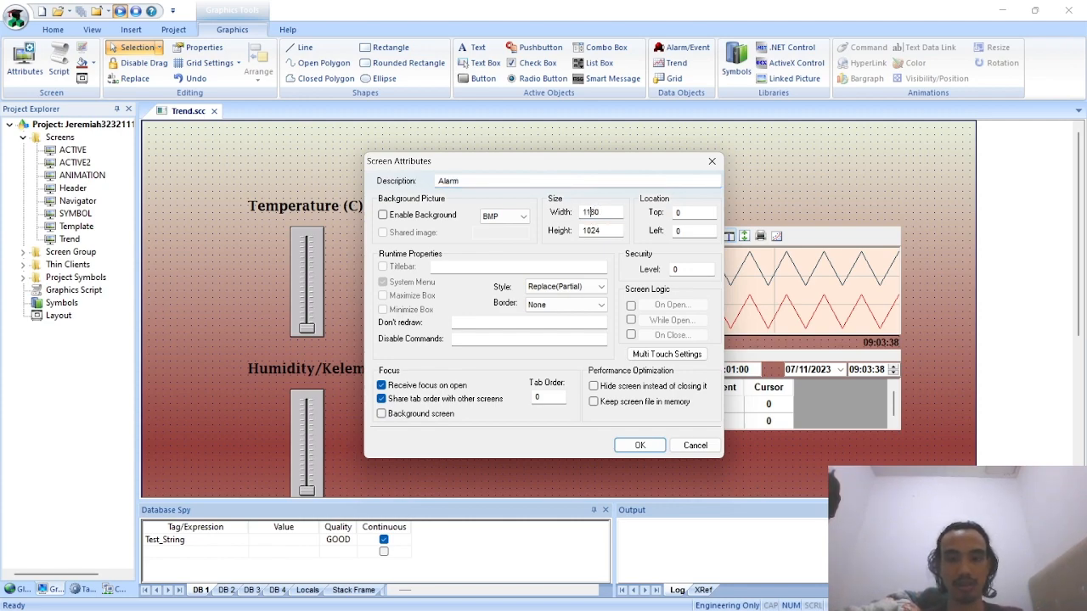
key(Tab)
key(Left)
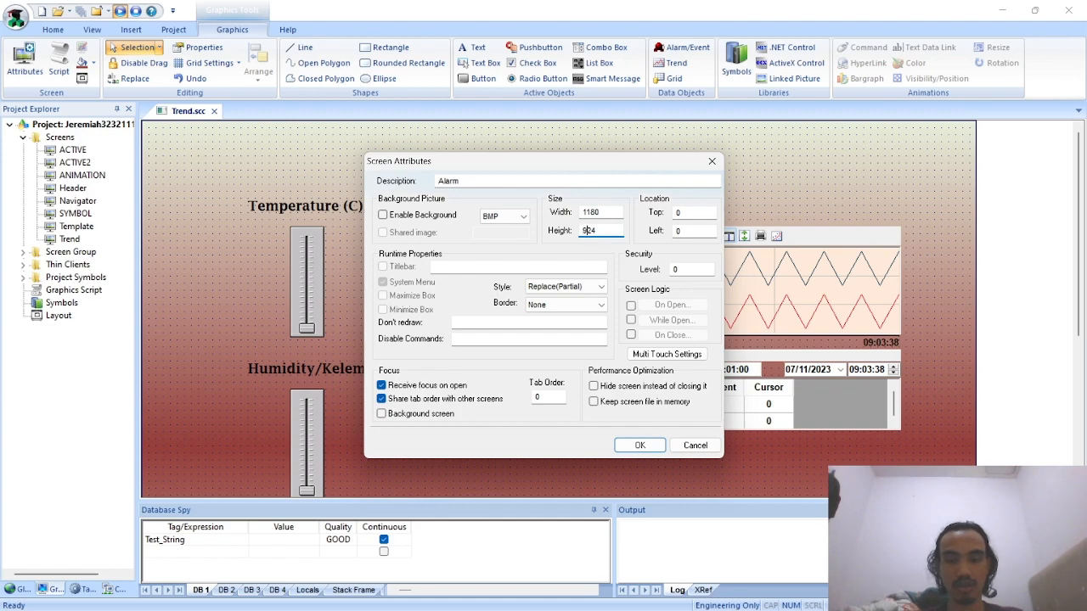
Step: Set the new screen's location to top 100 and left 100 with the Replace(Complete) style, and create it
key(Tab)
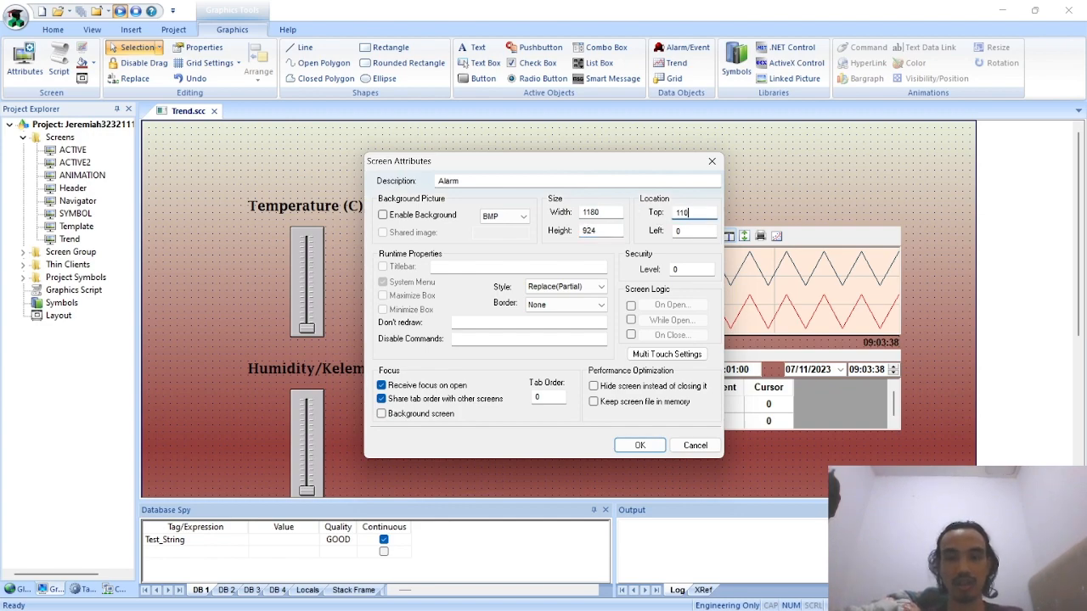
key(Tab)
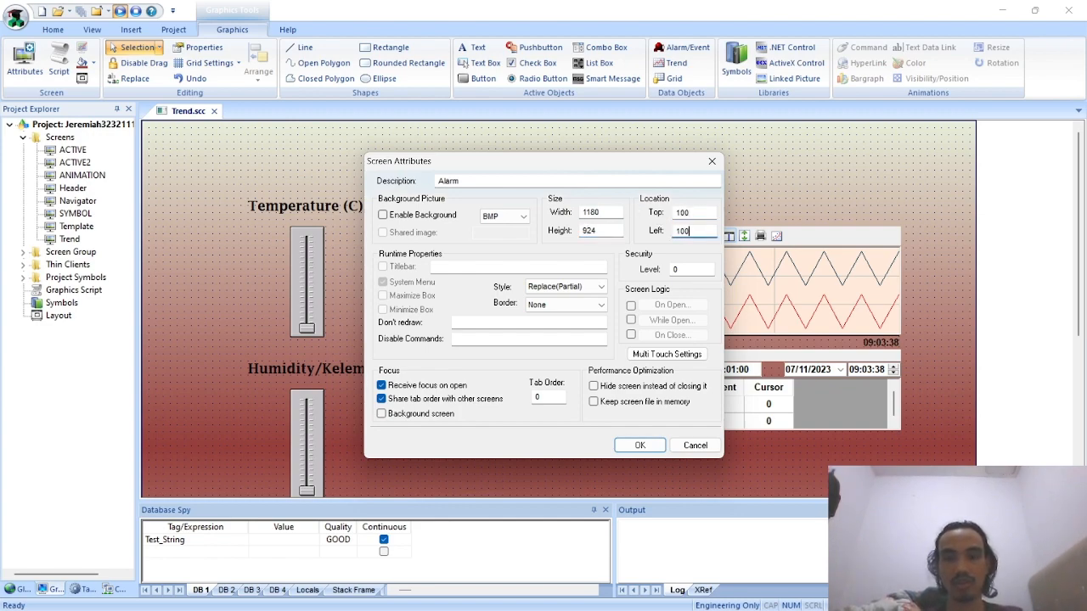
click(565, 287)
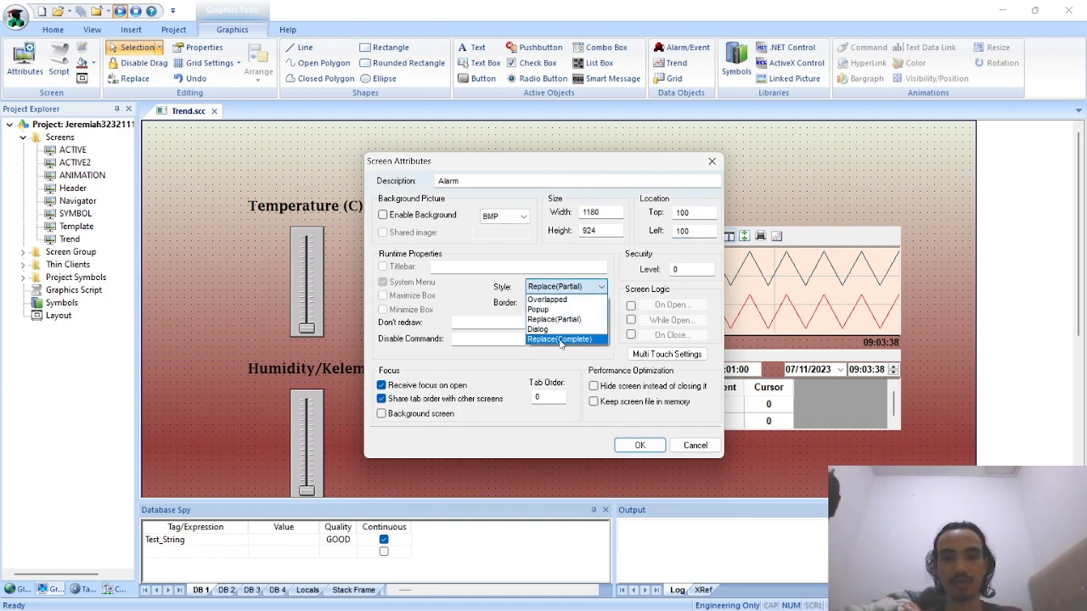
click(559, 339)
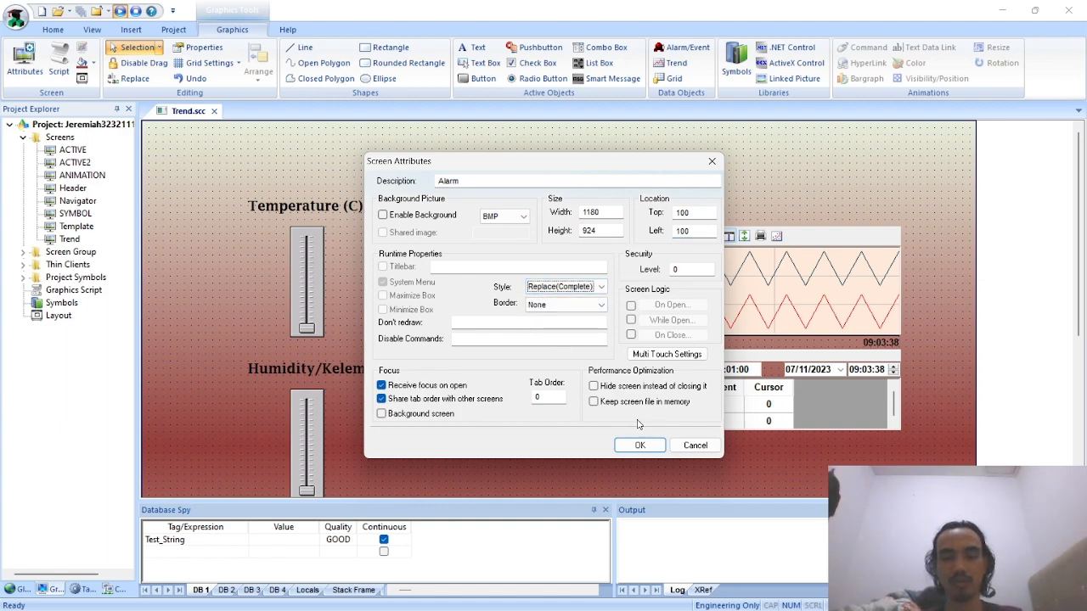
click(640, 446)
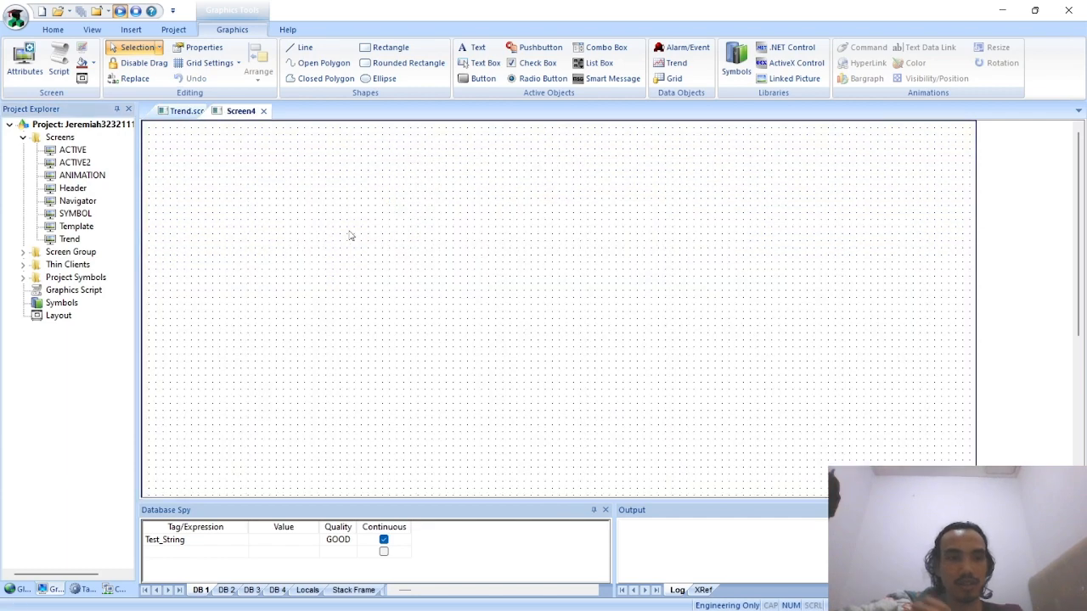
Step: Start a fill effect for the new screen's background colour with light red as the gradient's start colour
right_click(355, 235)
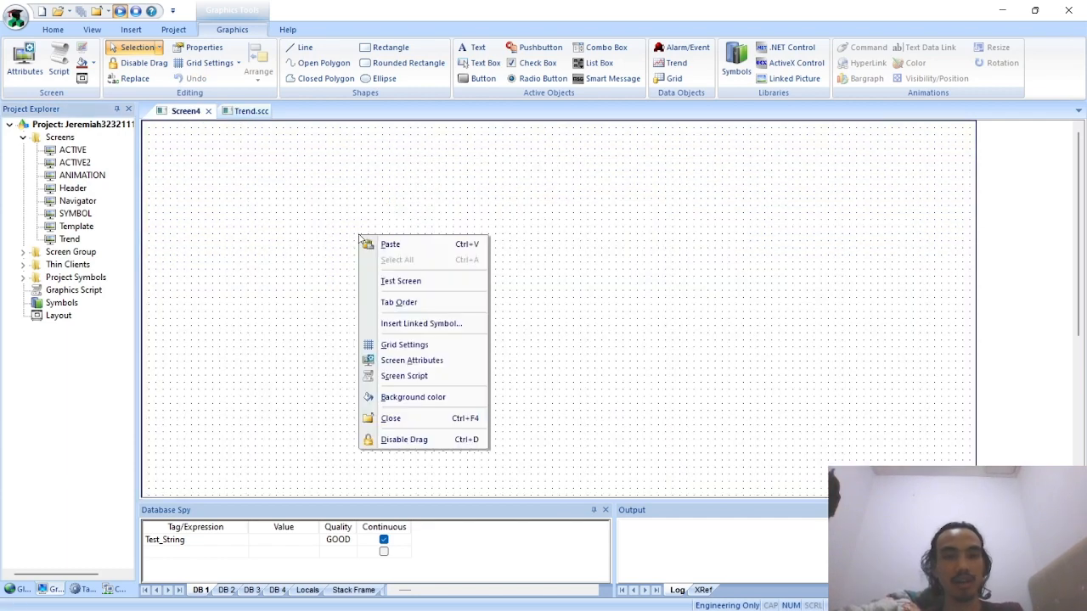
click(412, 395)
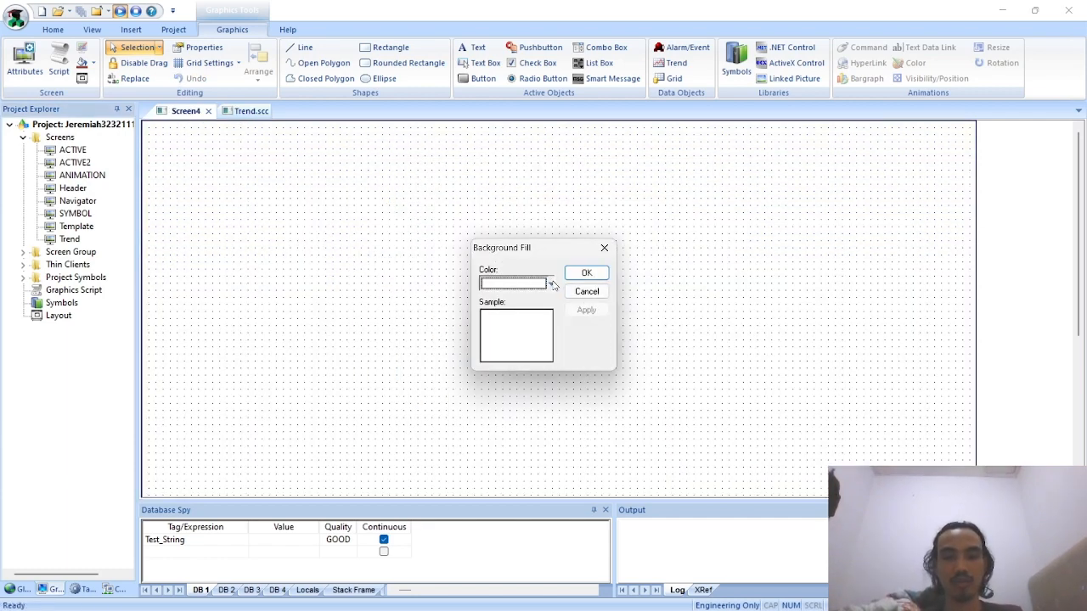
click(551, 283)
click(537, 434)
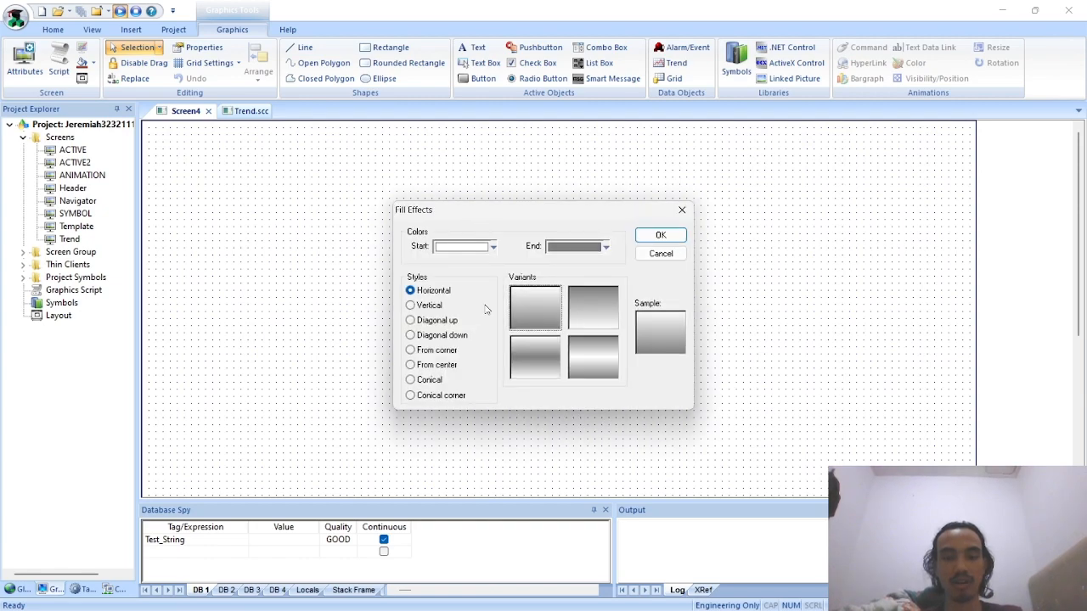
click(482, 247)
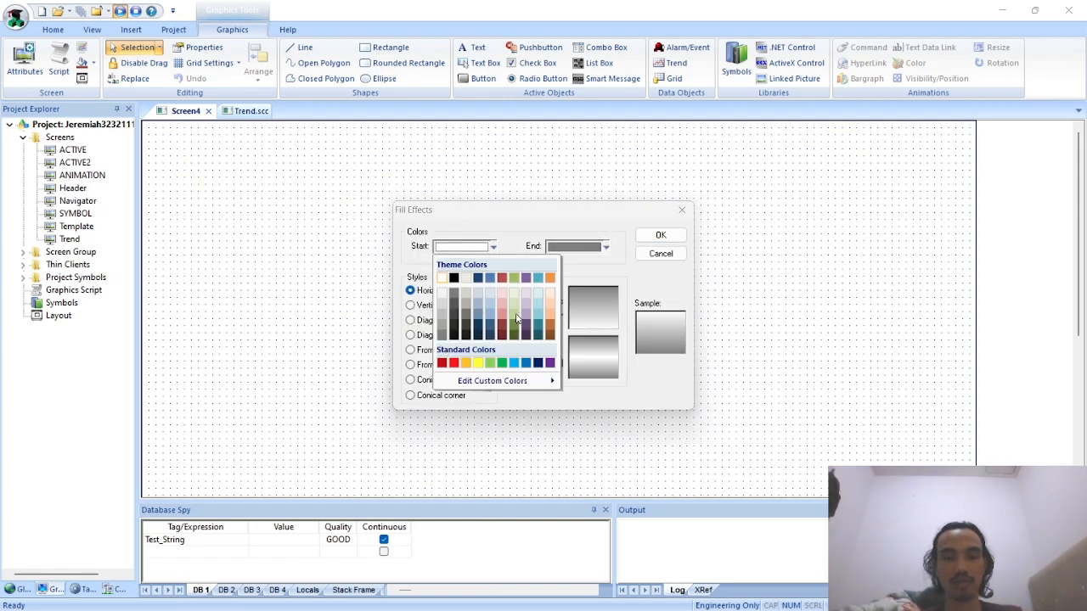
click(502, 313)
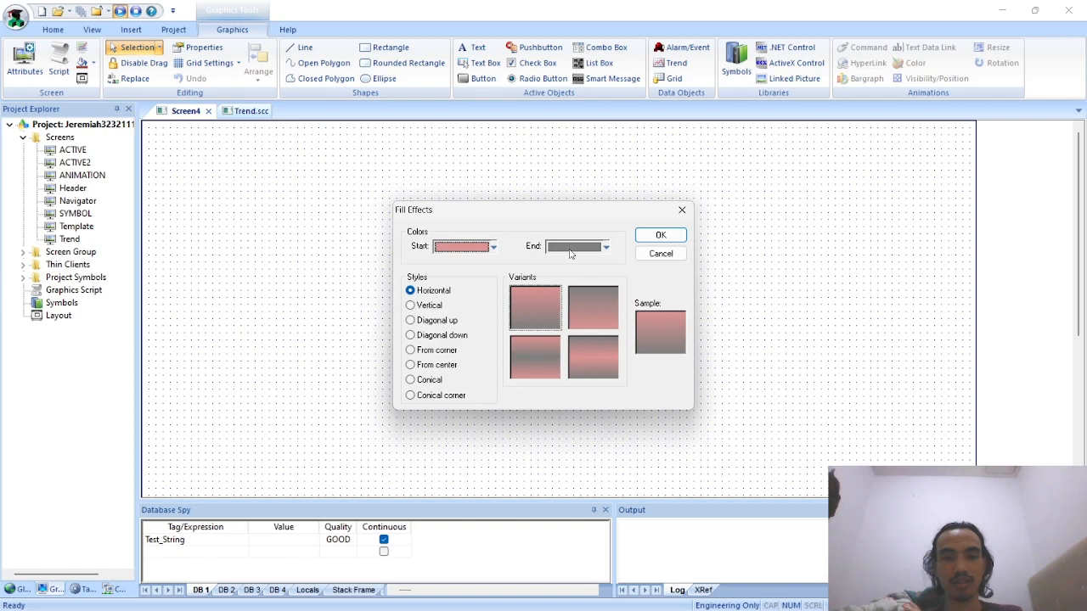
click(491, 248)
click(494, 248)
Step: Set the end colour of the background gradient to light blue
click(607, 247)
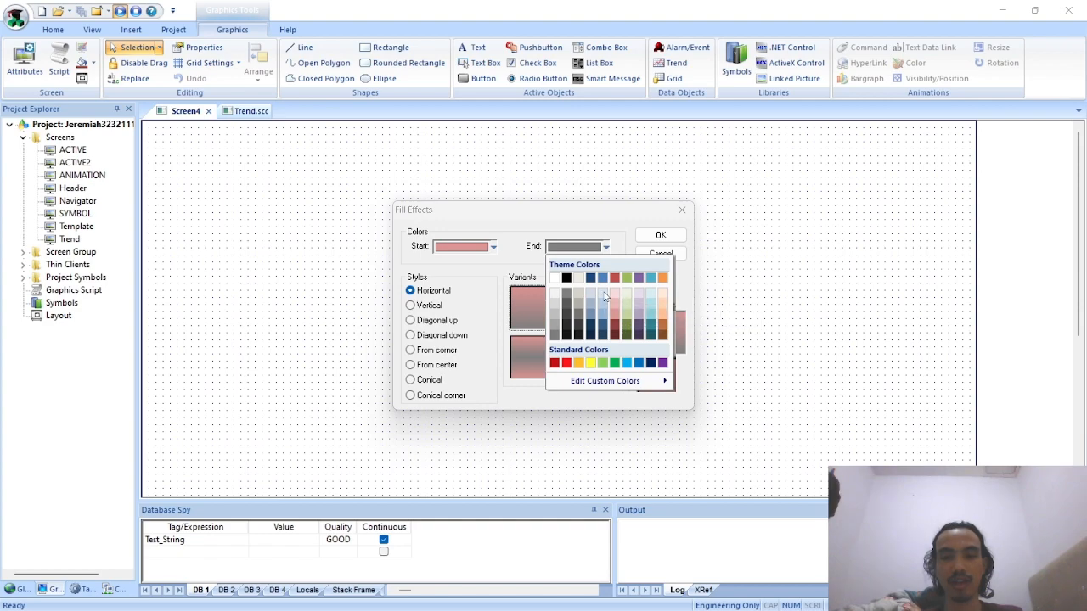
click(618, 294)
click(595, 249)
click(602, 314)
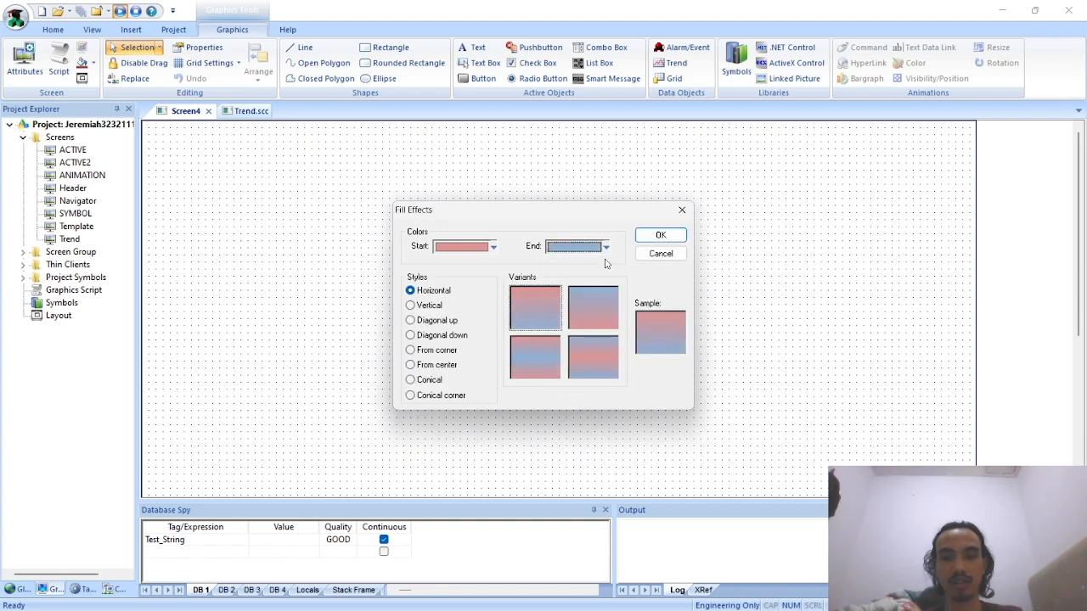
Step: Give the gradient the Conical style in the variant with red above blue, and apply it to the screen background
click(445, 321)
click(445, 352)
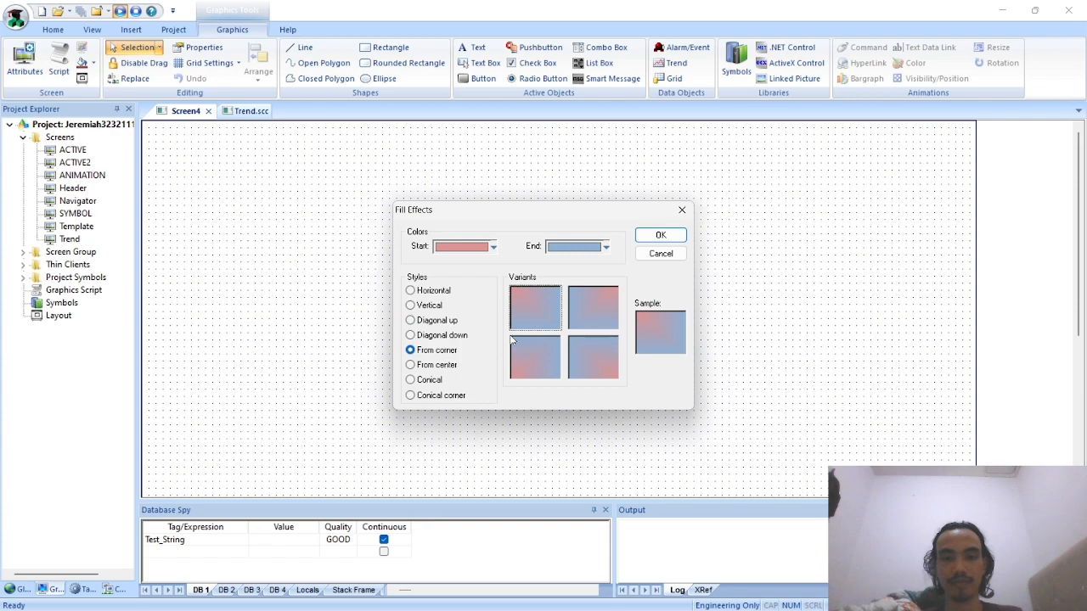
click(435, 365)
click(429, 380)
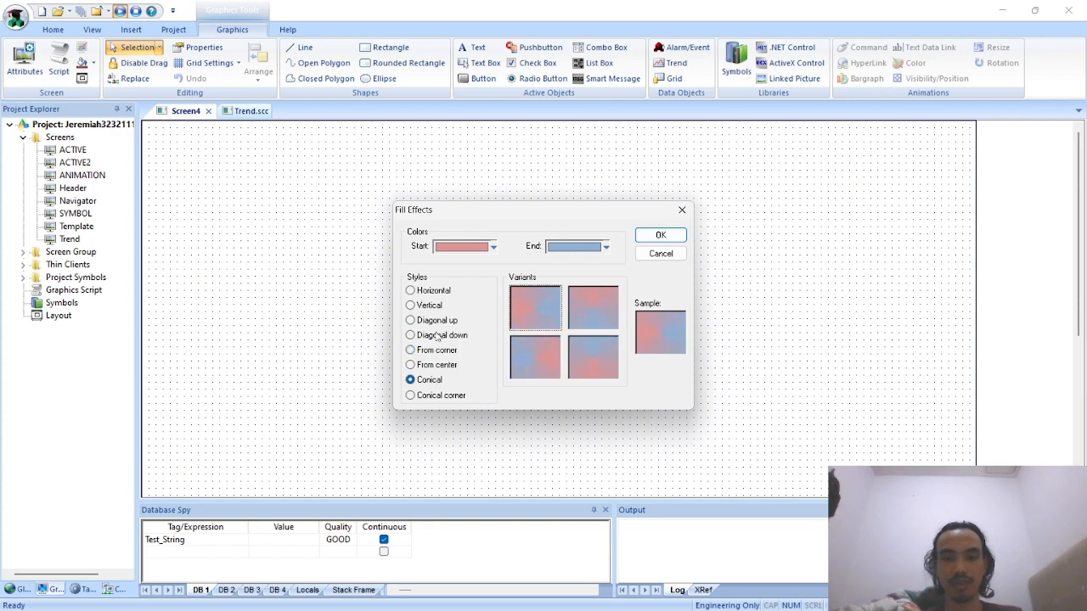
click(587, 302)
click(675, 240)
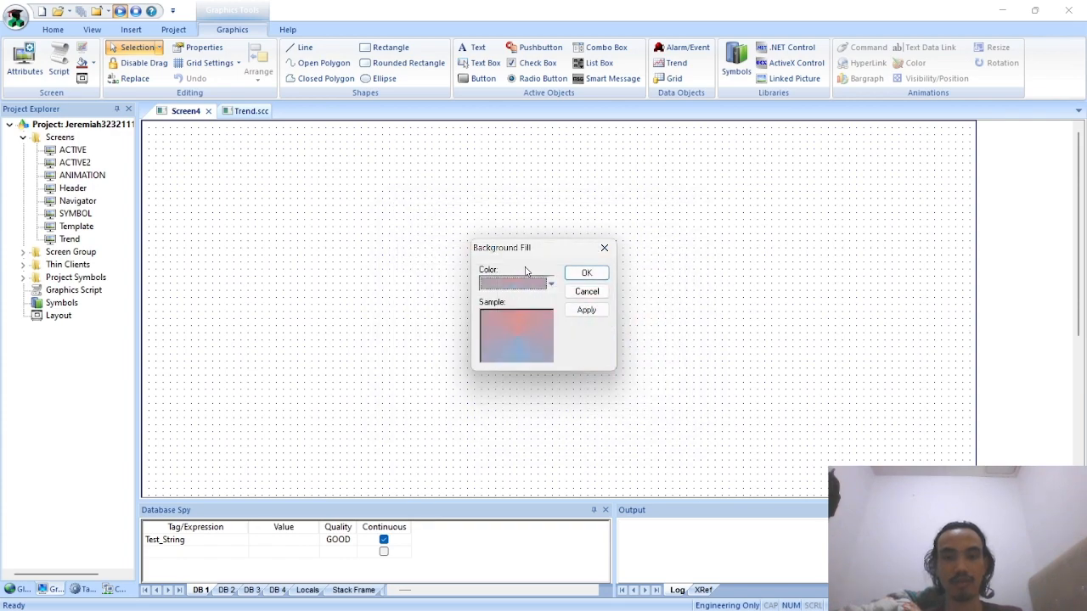
click(582, 311)
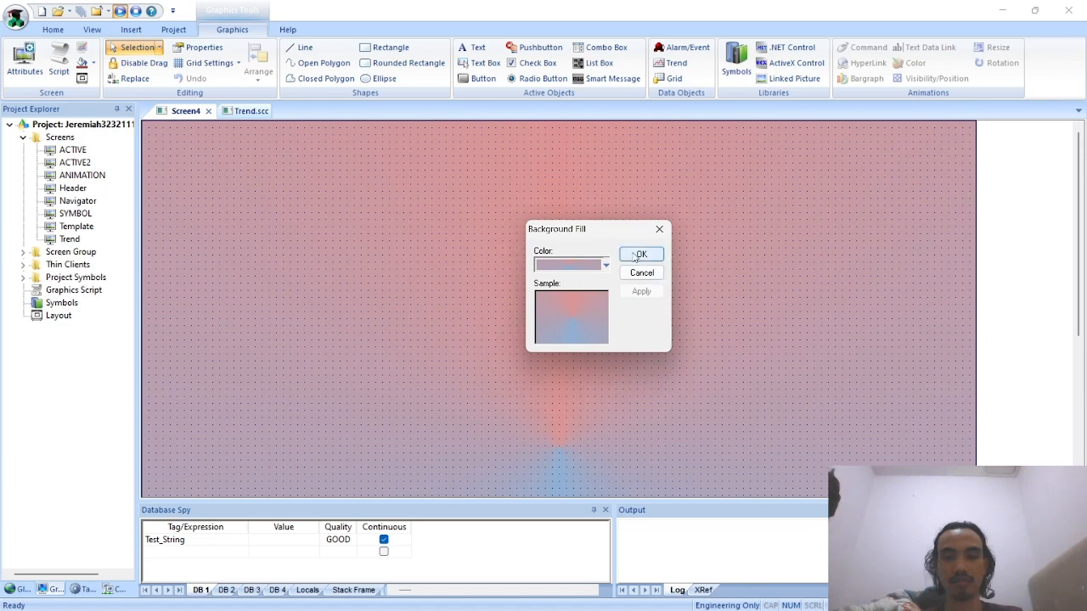
click(586, 273)
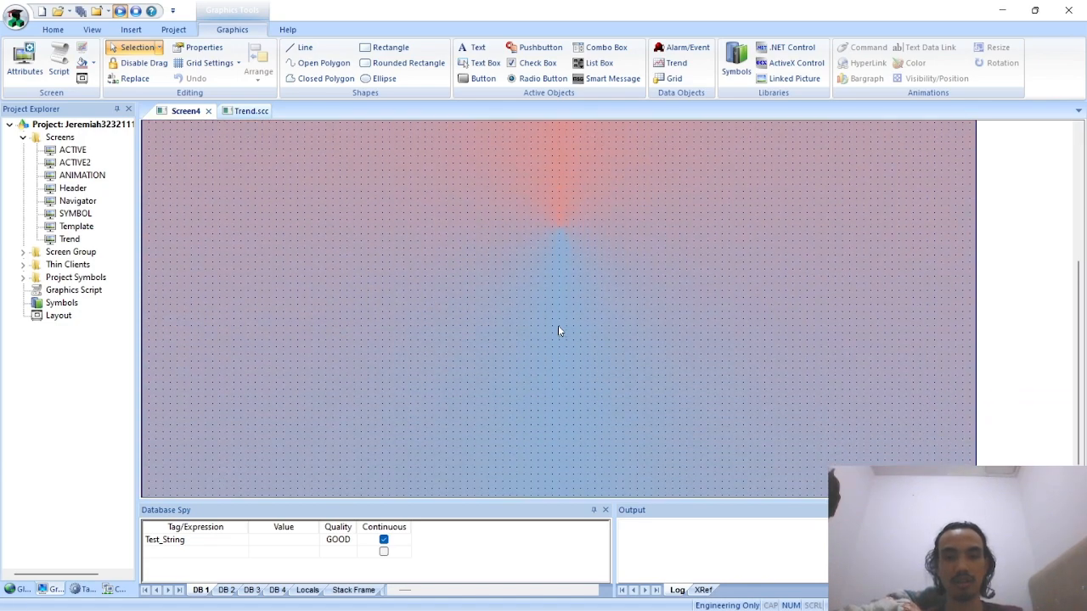
scroll(558, 331, up, 3)
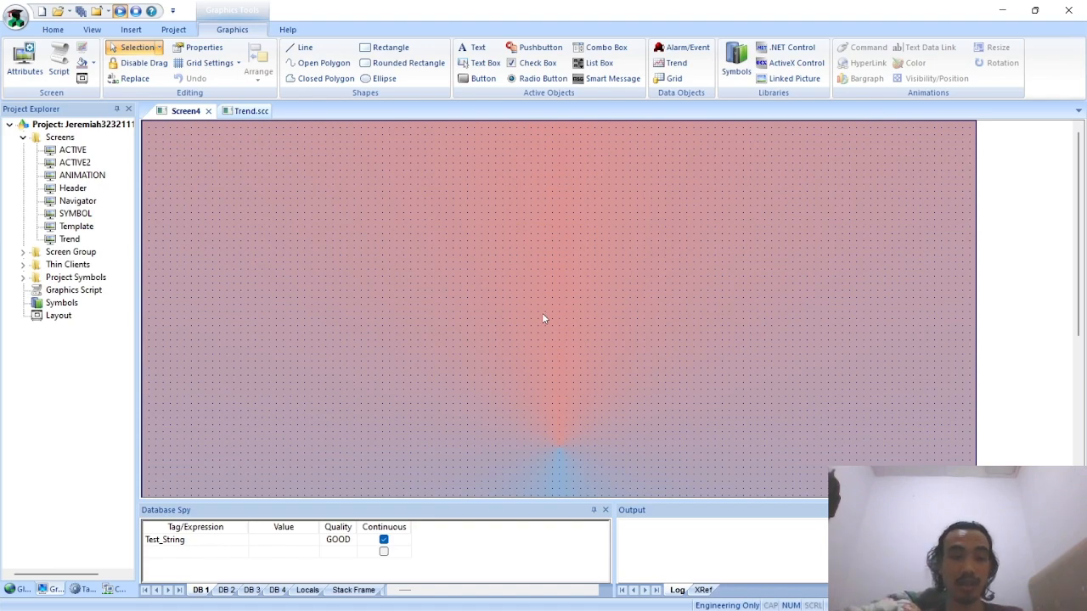
Step: Save the new screen in the project's Screen folder under the name Alarm
right_click(181, 113)
click(201, 123)
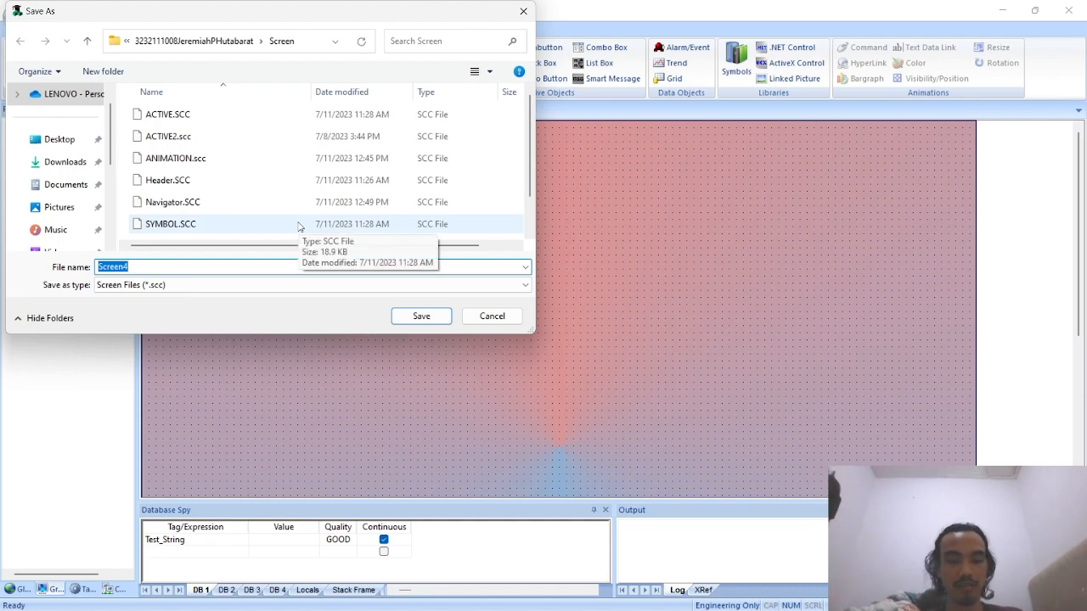
text(Ala)
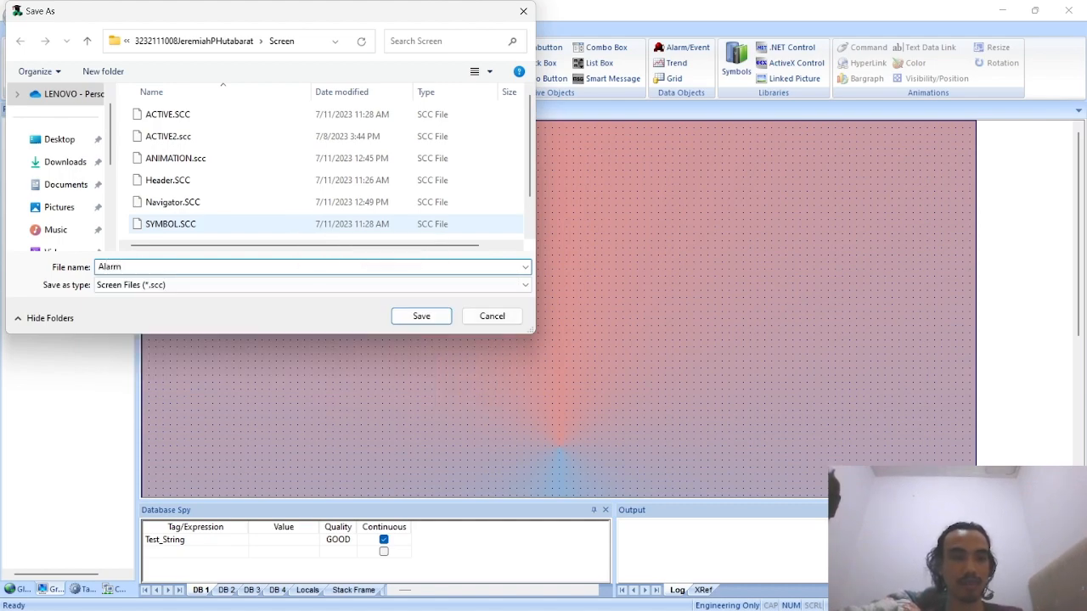
text(rm)
key(Return)
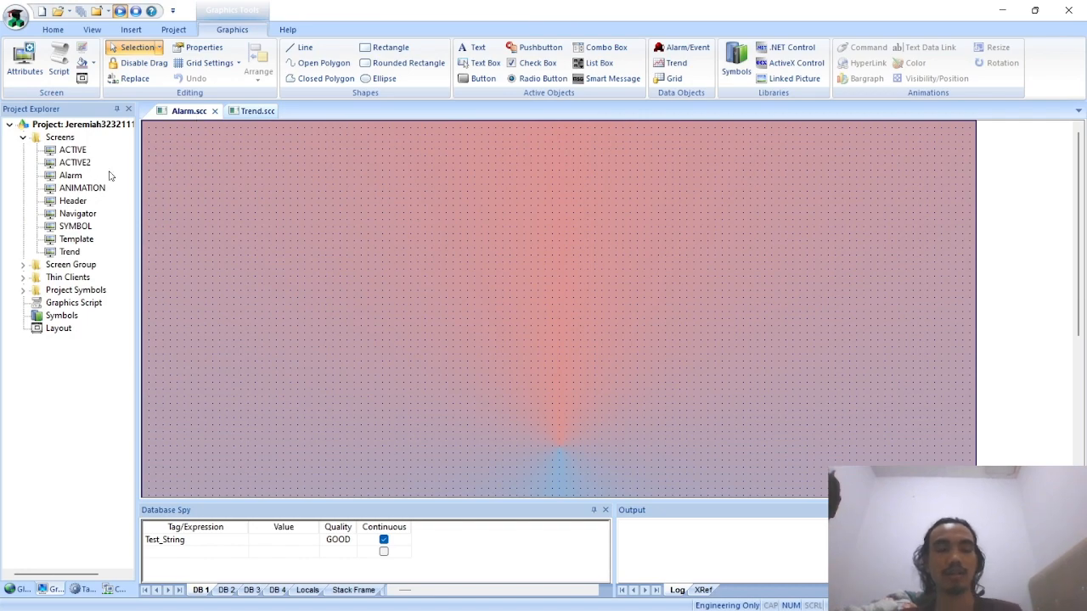
click(239, 113)
click(190, 111)
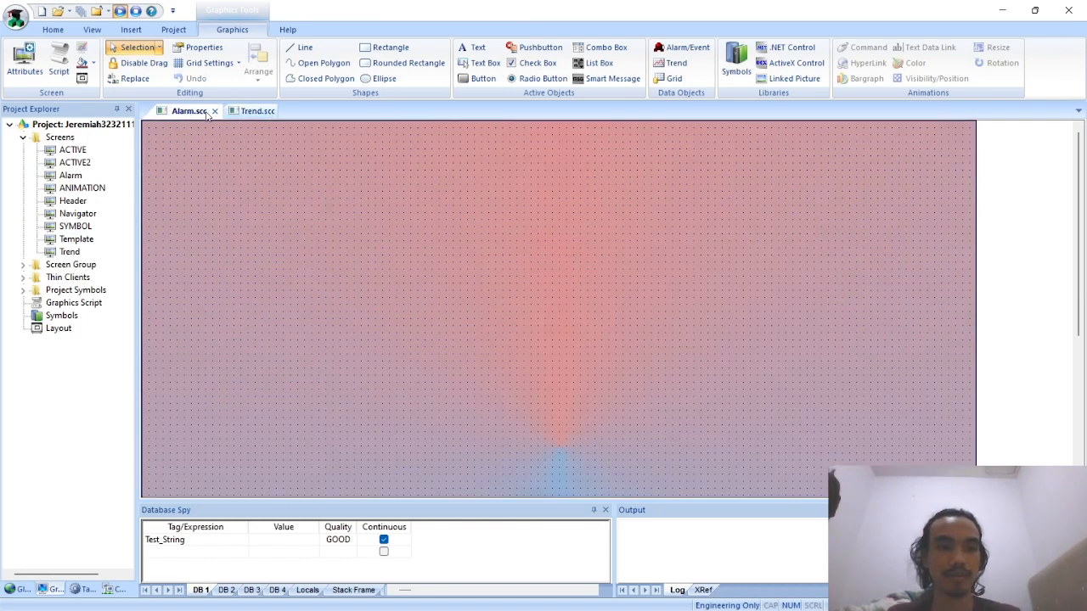
Step: Switch to the Trend and Alarm PDF in Edge and examine the example Alarm screen layout on page 5
key(alt+Tab)
key(alt+Tab)
key(alt+Tab)
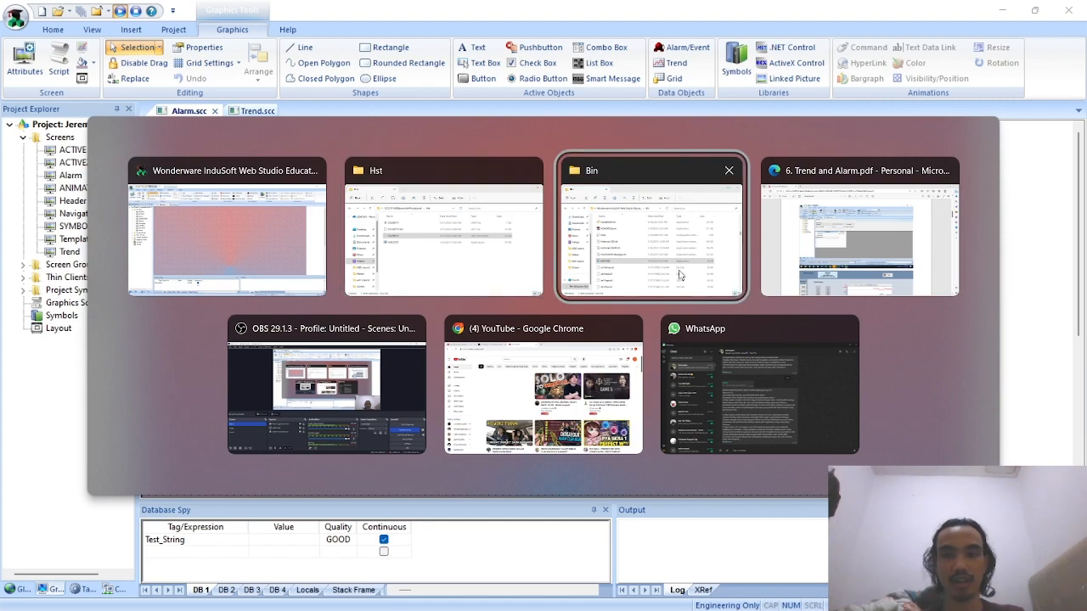
scroll(533, 315, down, 5)
scroll(548, 352, down, 15)
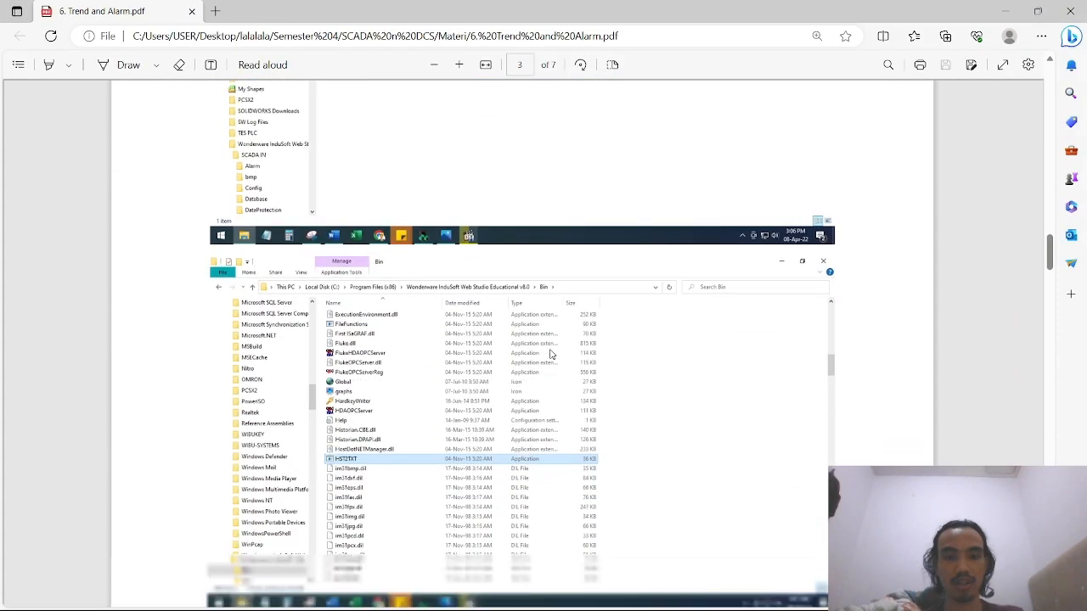
scroll(550, 354, down, 10)
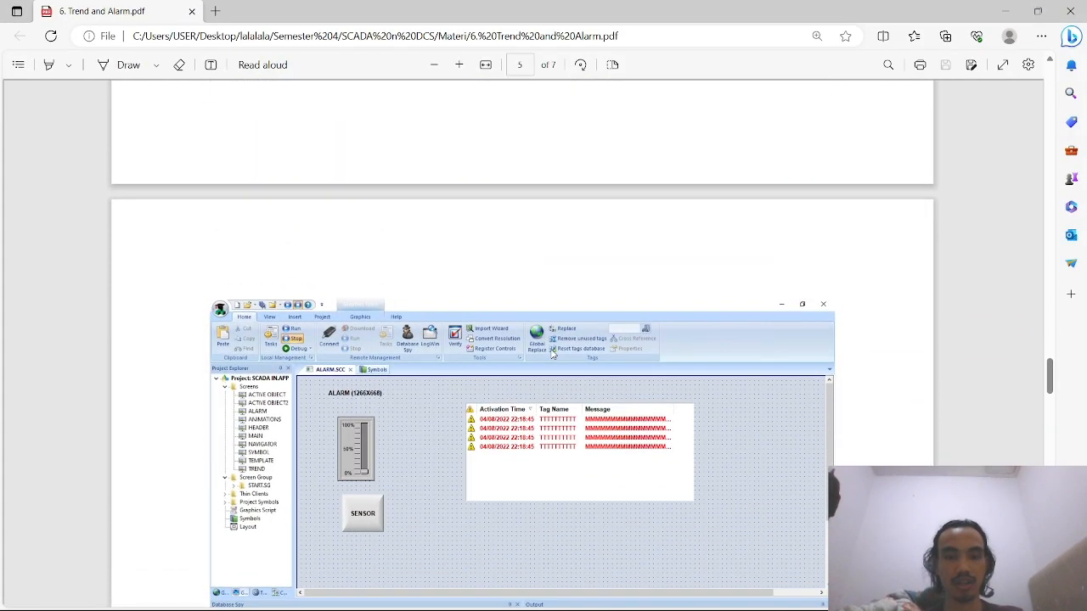
scroll(394, 320, up, 1)
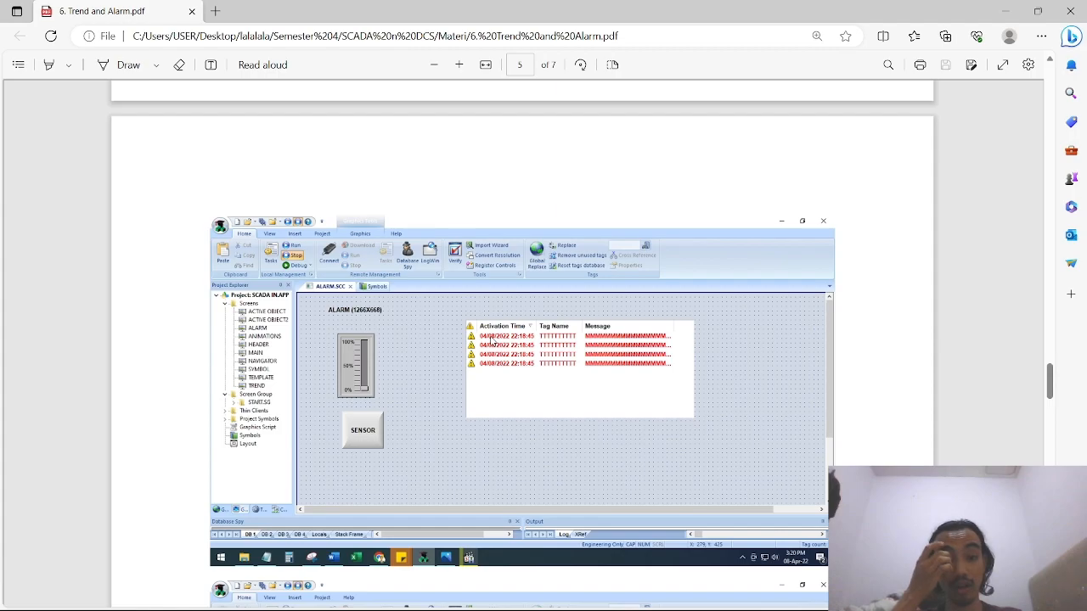
Step: Switch back to InduSoft Web Studio and add a large ALARM title text near the top of the Alarm screen
key(alt+Tab)
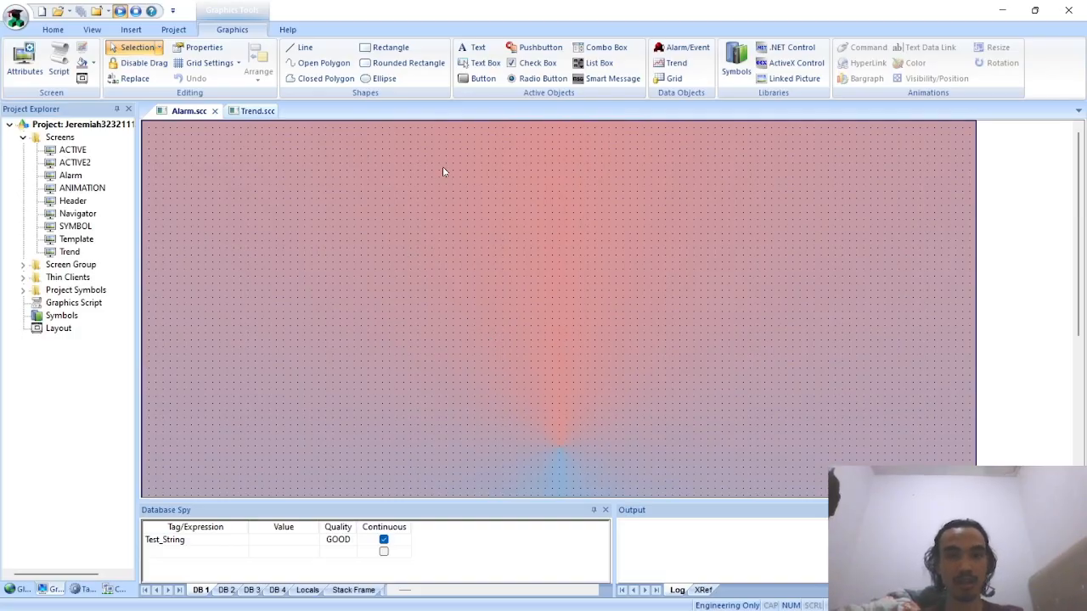
click(473, 53)
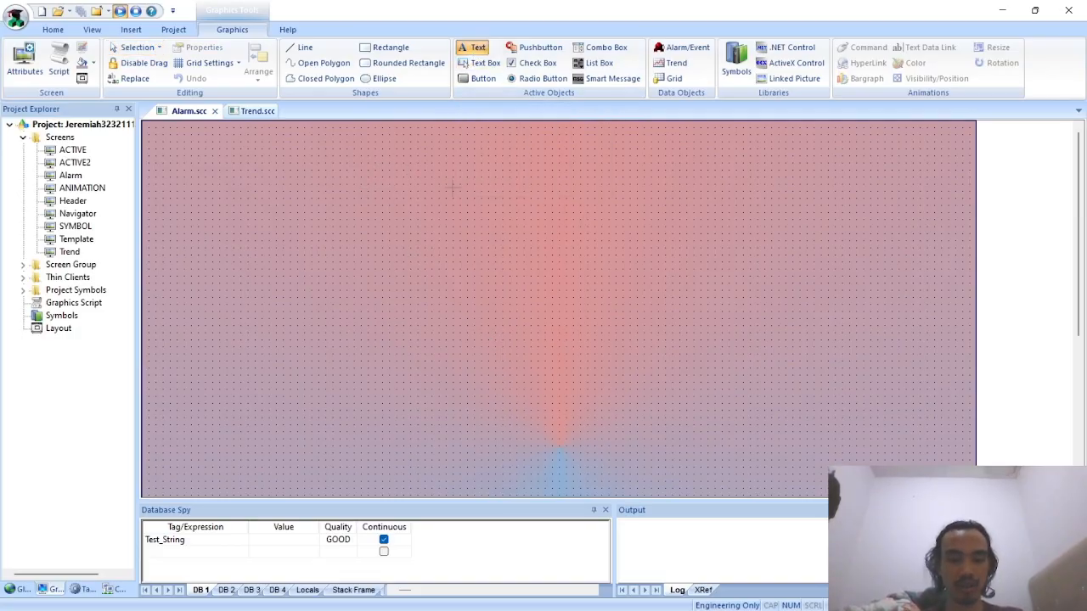
text(ALARM)
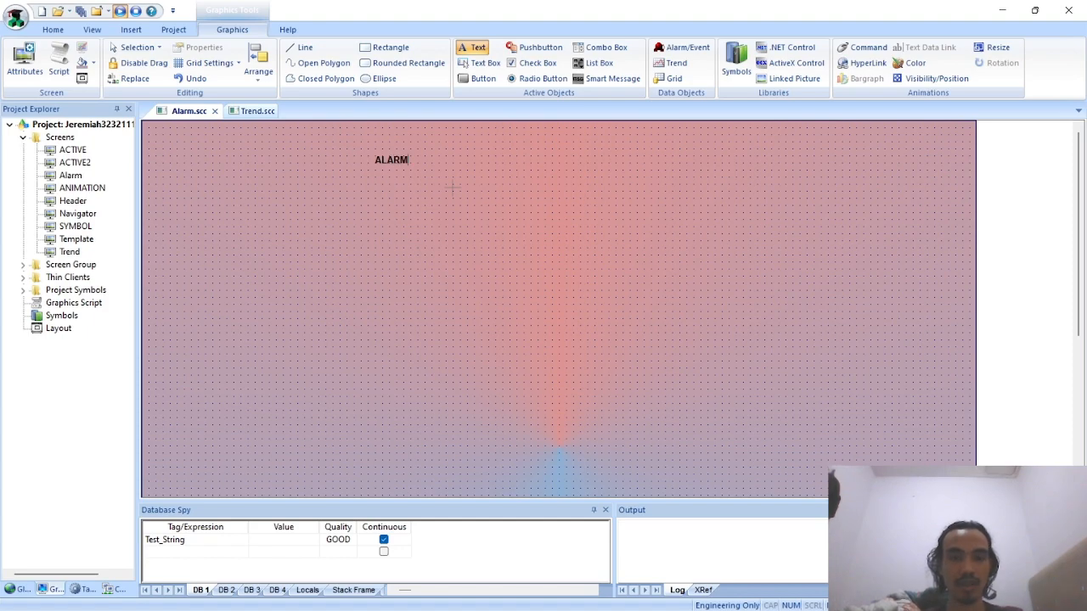
click(452, 187)
drag(409, 166, 574, 208)
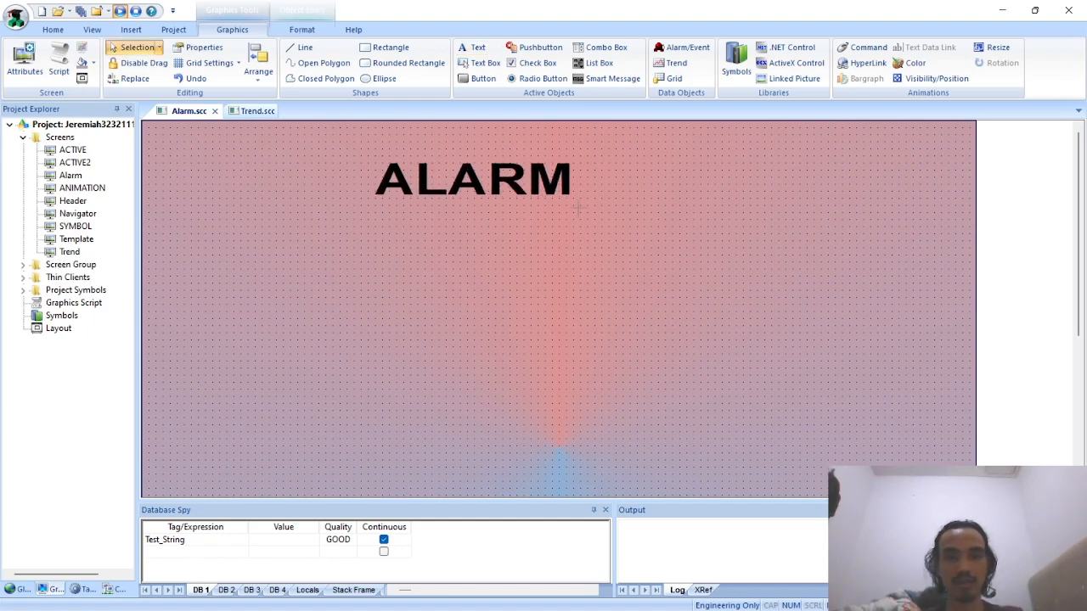
drag(504, 181, 541, 175)
Step: Set the ALARM title's font to Kristen ITC in Oblique style and centre the title over the background gradient
double_click(542, 175)
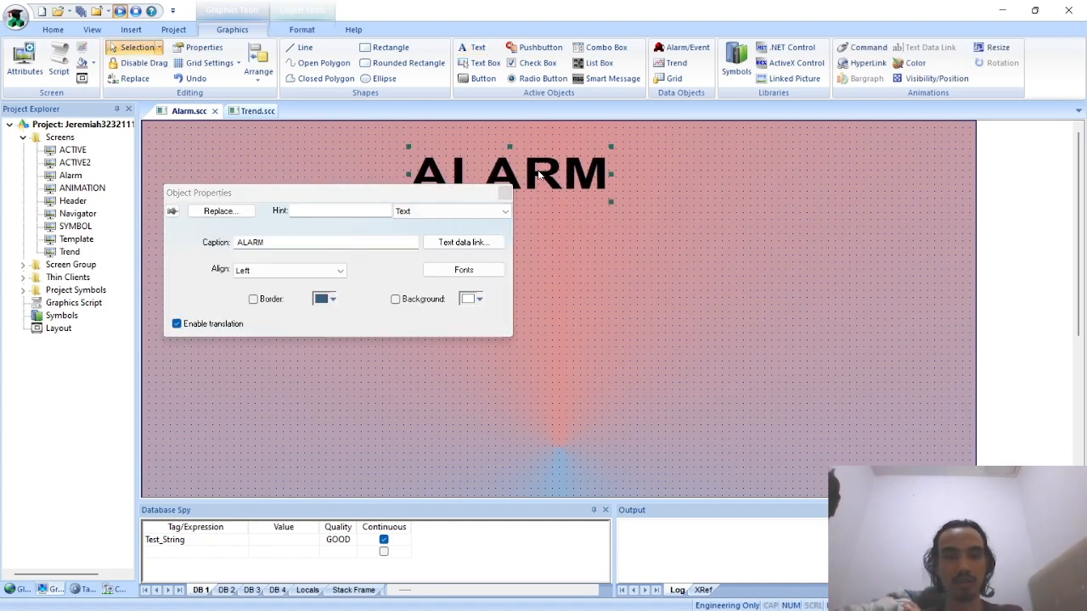
click(472, 269)
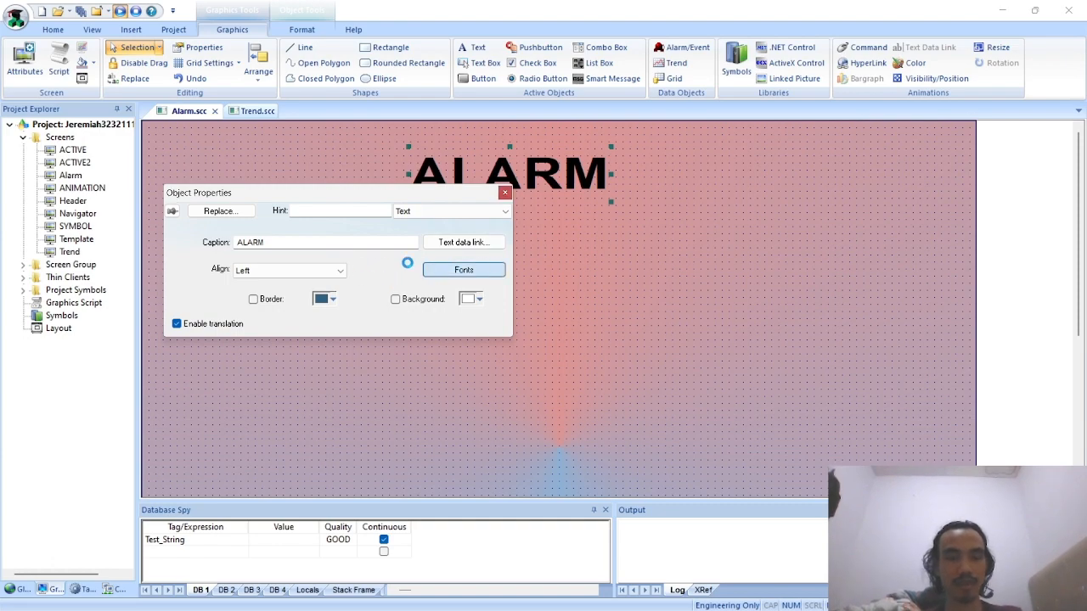
drag(498, 256, 500, 268)
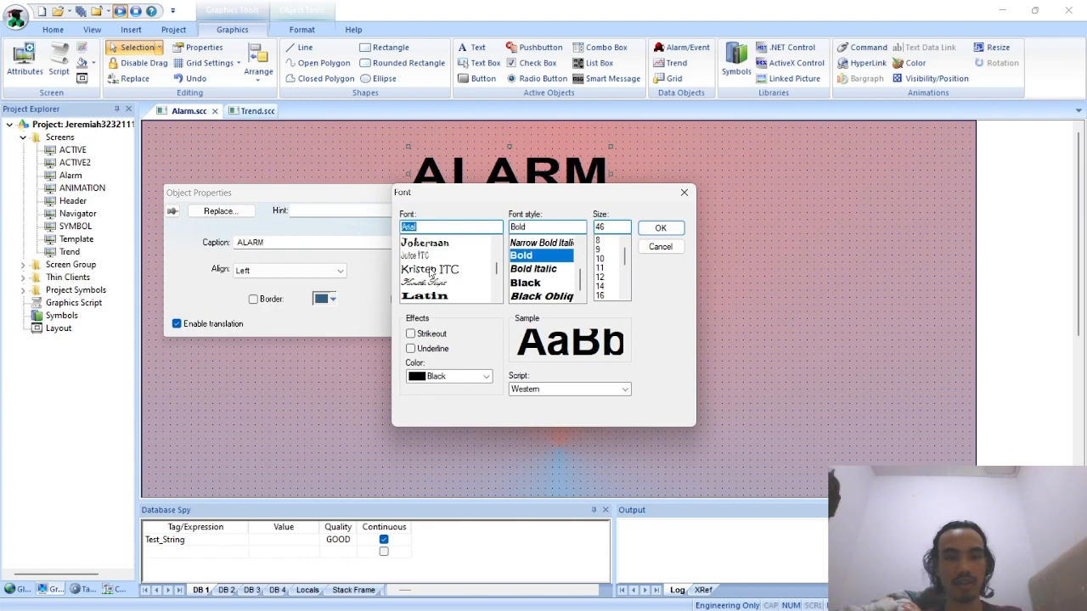
click(431, 270)
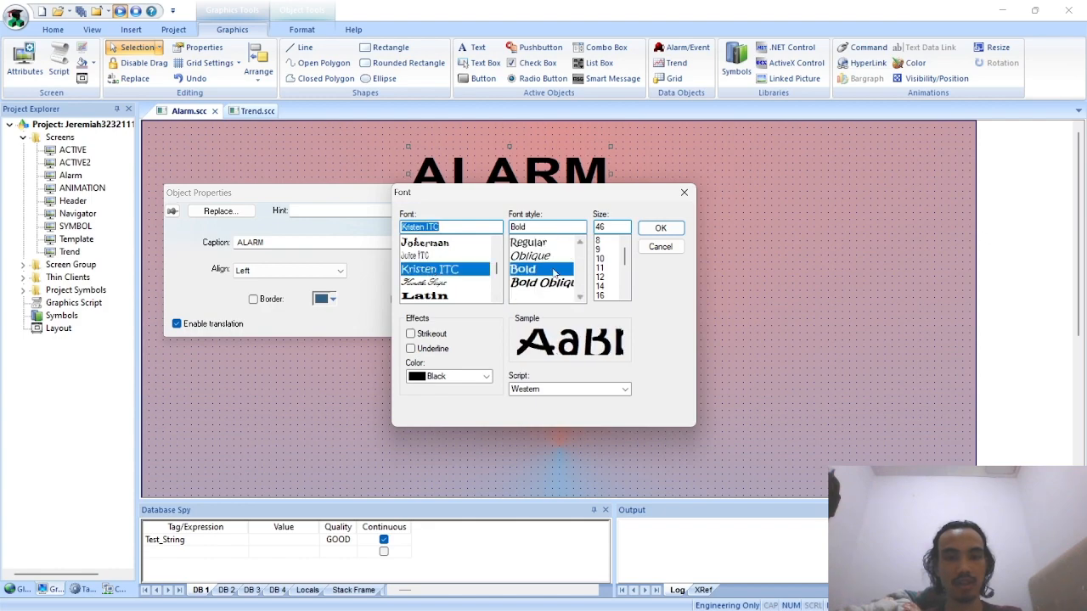
click(540, 257)
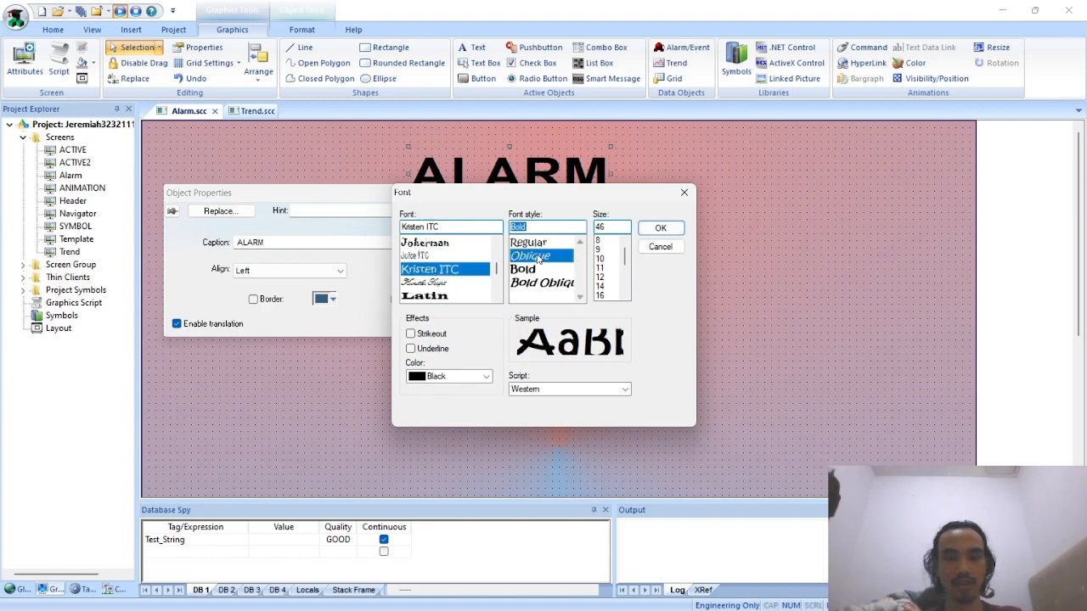
click(661, 229)
drag(494, 195, 538, 195)
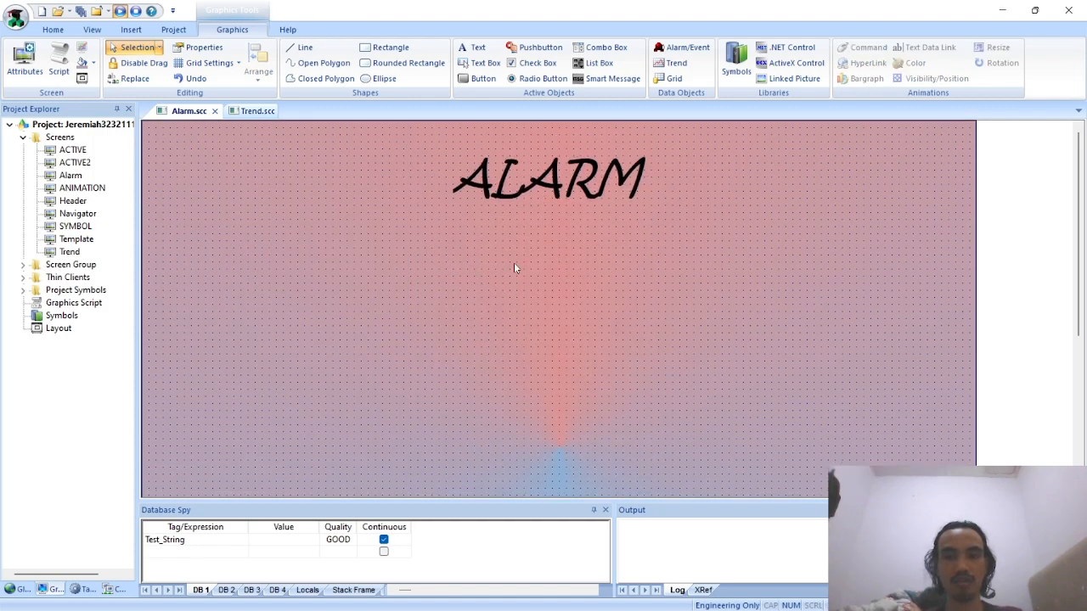
Step: Insert the slider02 symbol from the system Sliders library on the Alarm screen, below and to the left of the title
scroll(426, 222, down, 2)
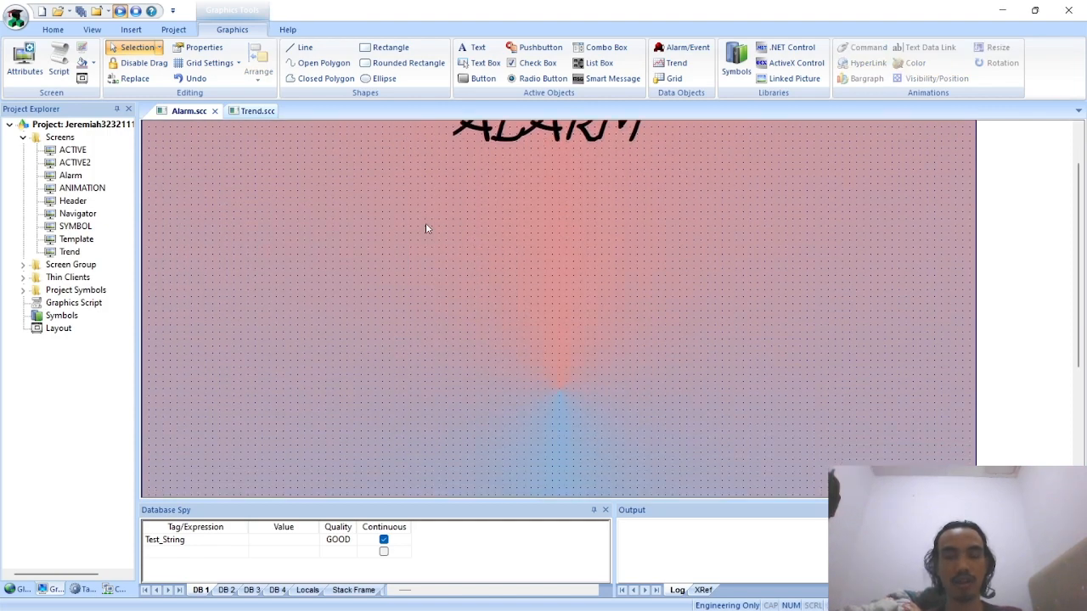
click(736, 60)
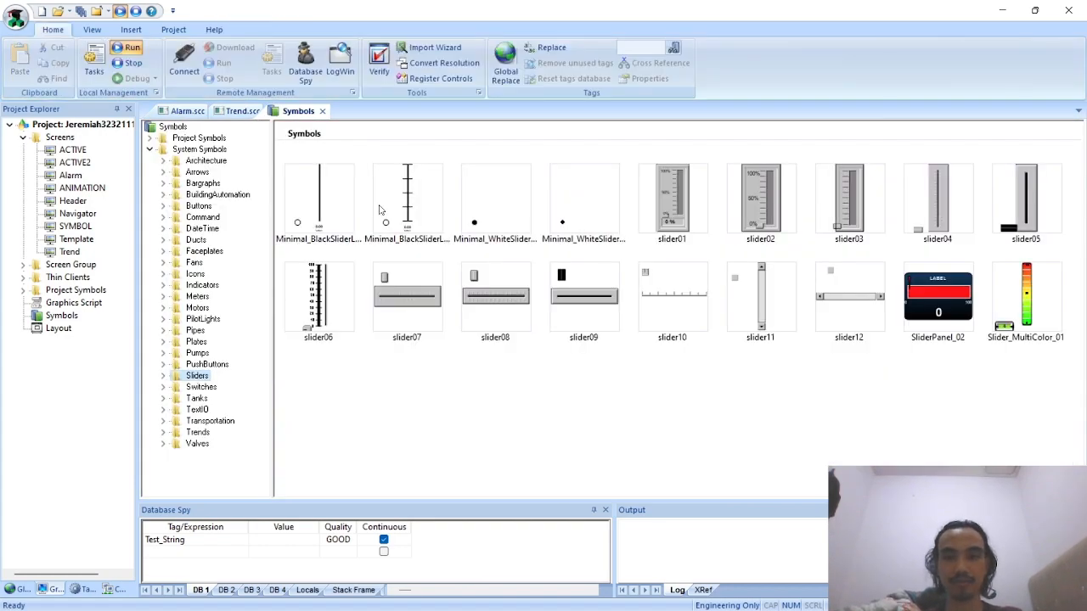
click(760, 201)
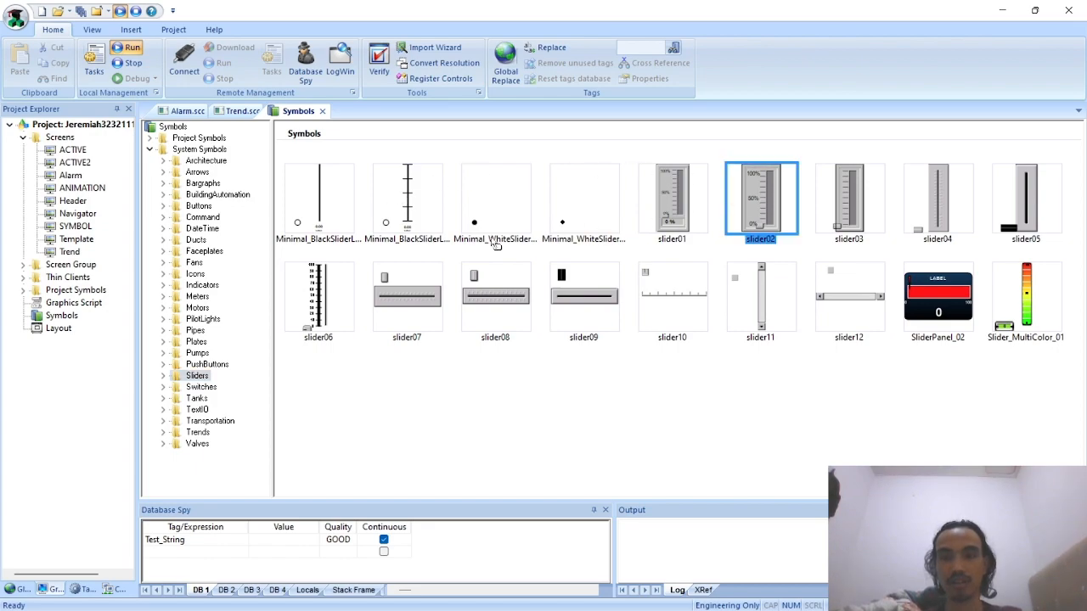
click(194, 112)
drag(258, 241, 303, 212)
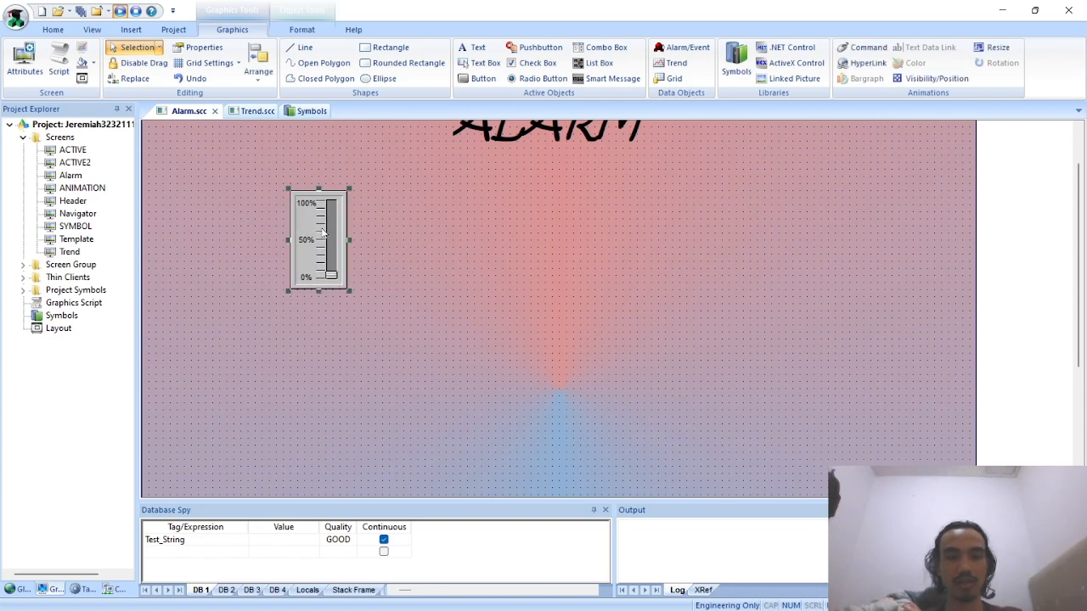
Step: Shift the slider slightly up and left and enlarge it to about 101 by 161
double_click(327, 231)
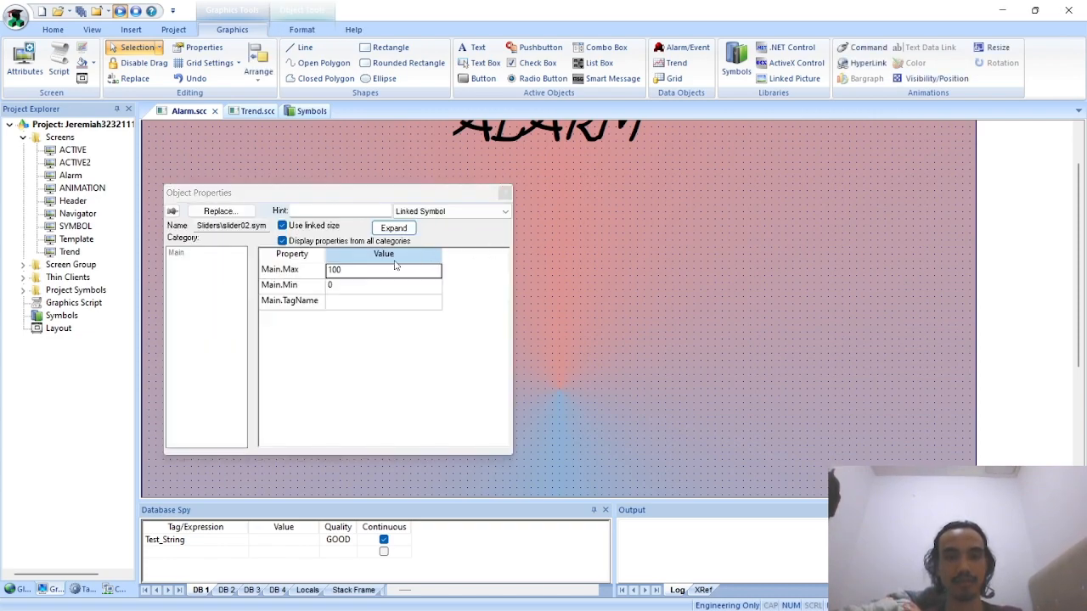
click(505, 193)
drag(346, 253, 339, 246)
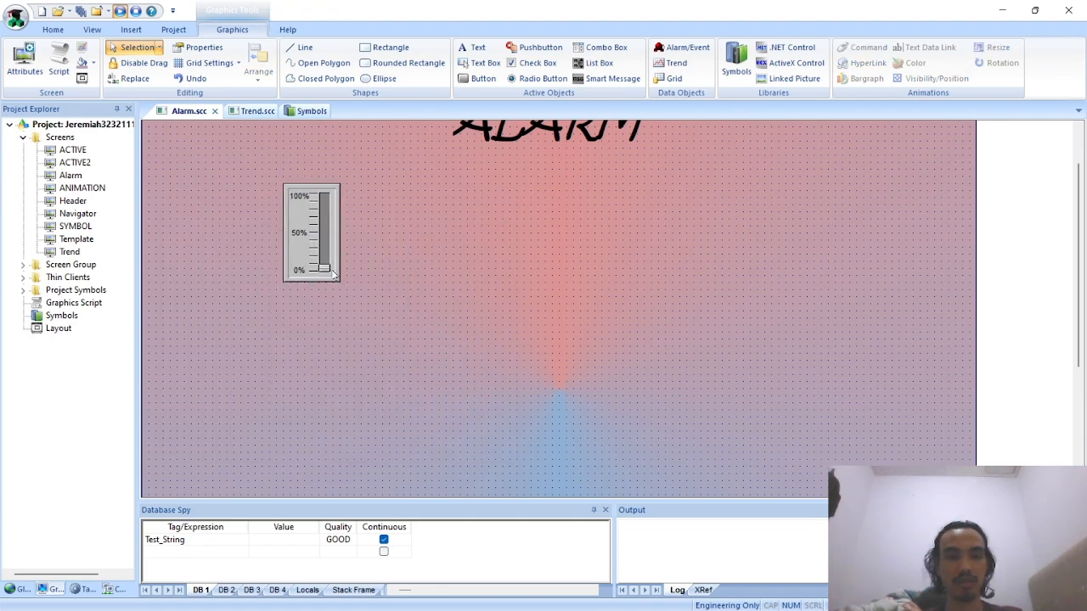
drag(344, 291, 349, 297)
scroll(479, 274, up, 1)
Step: Switch to the Trend and Alarm PDF in Edge and examine the alarm worksheet and Alarm screen examples on pages 5 and 6
key(alt+Tab)
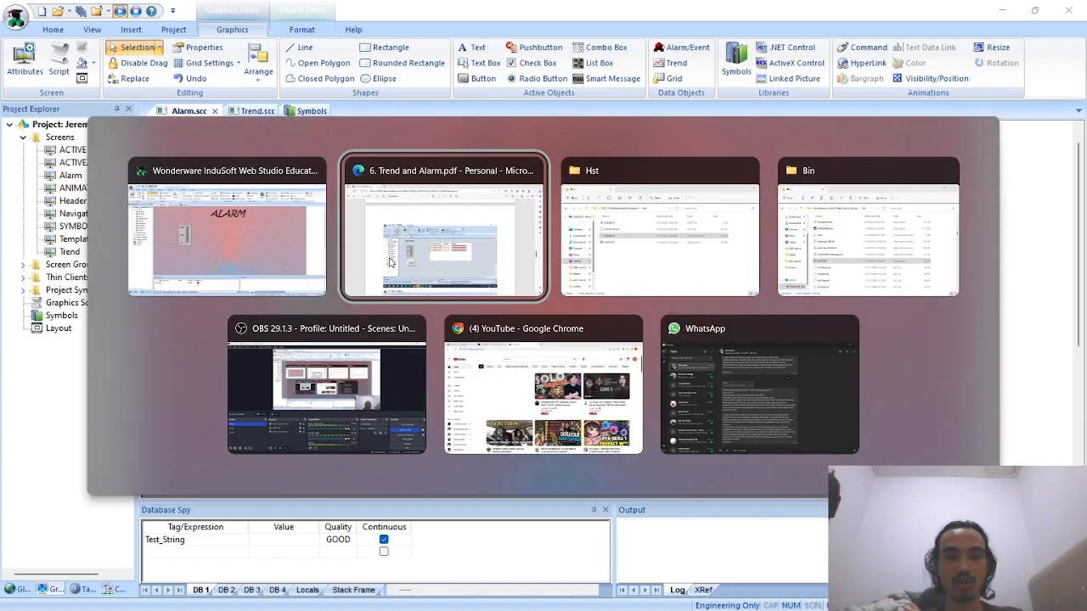
scroll(454, 297, down, 8)
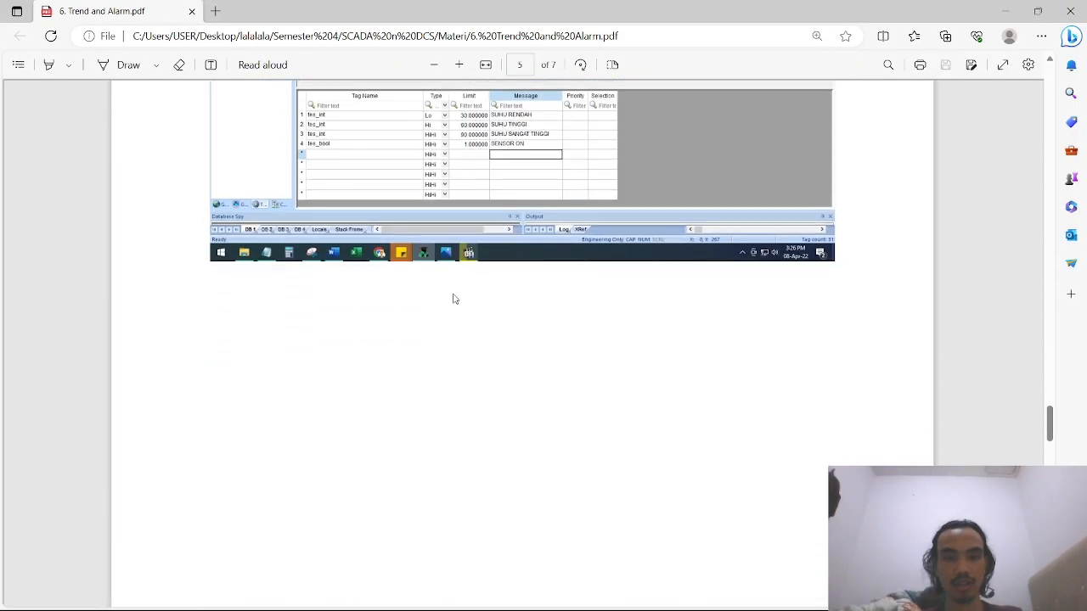
scroll(454, 298, up, 15)
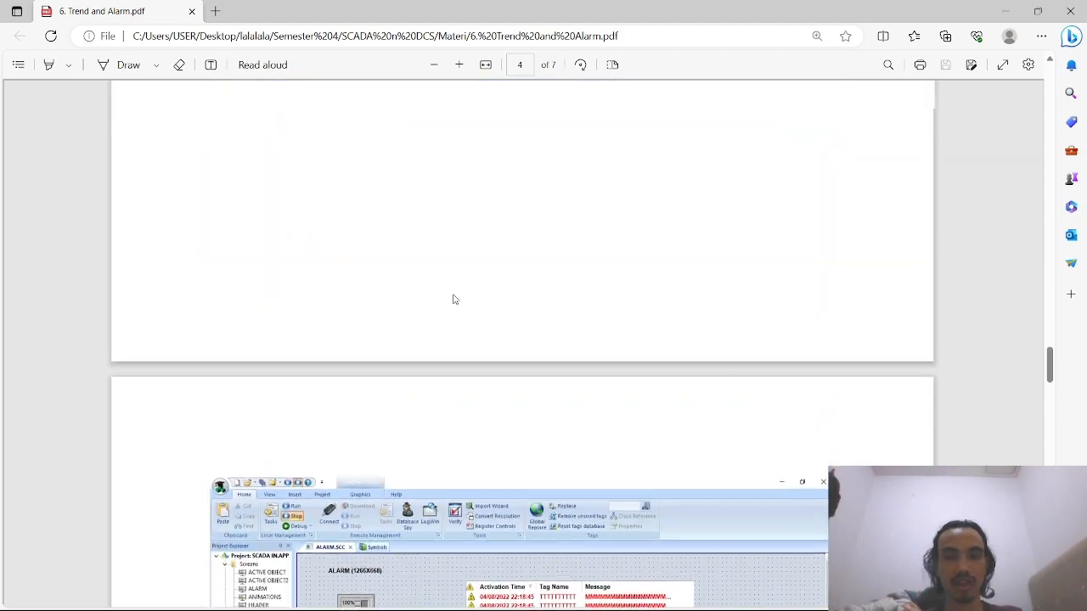
scroll(455, 299, down, 20)
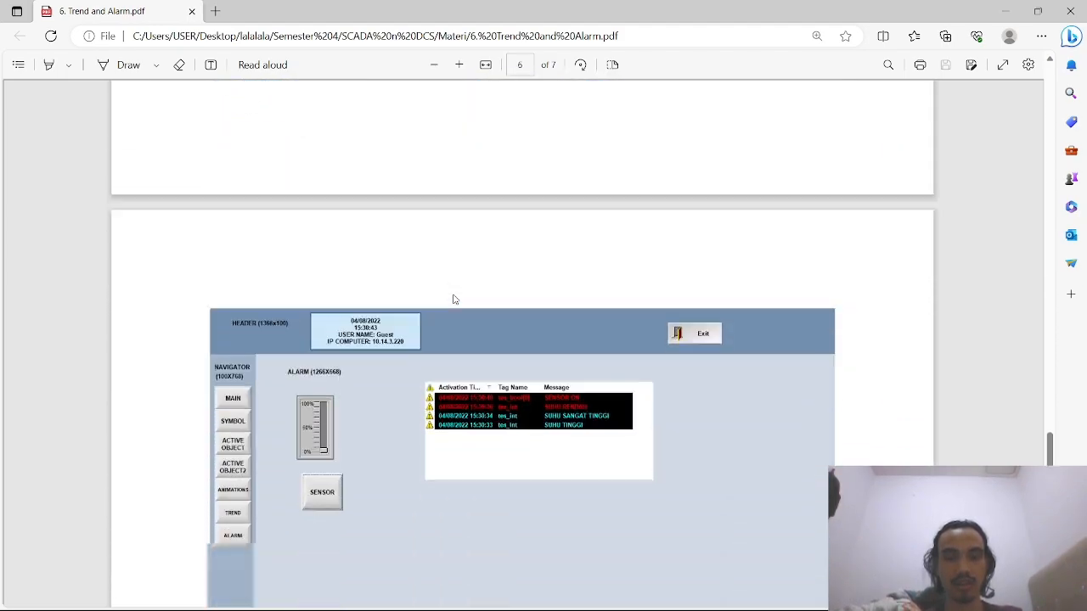
scroll(461, 315, up, 2)
scroll(461, 316, down, 8)
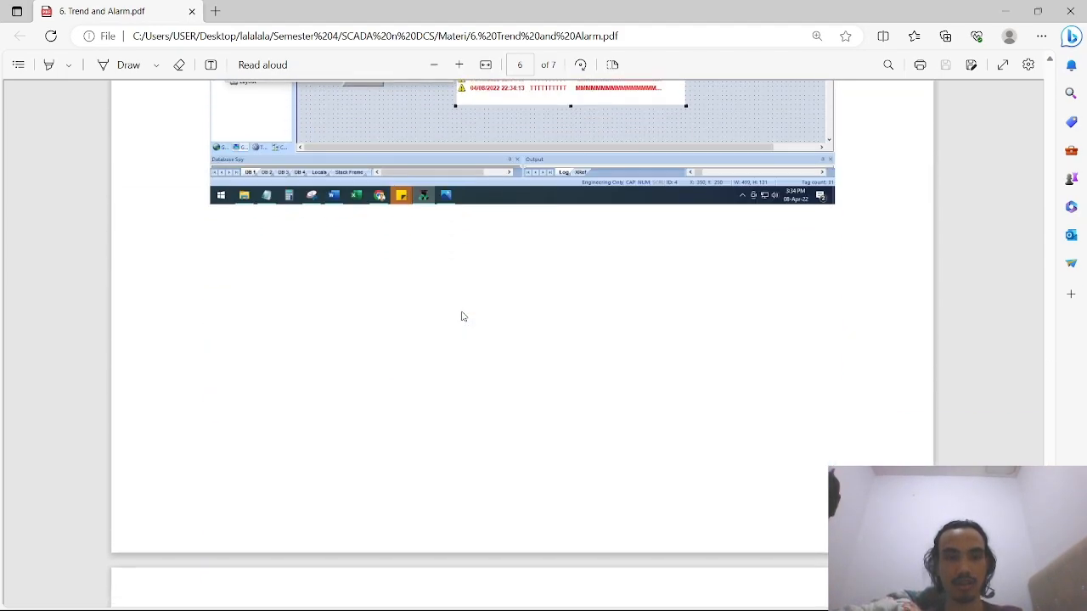
scroll(462, 316, up, 2)
scroll(461, 316, up, 12)
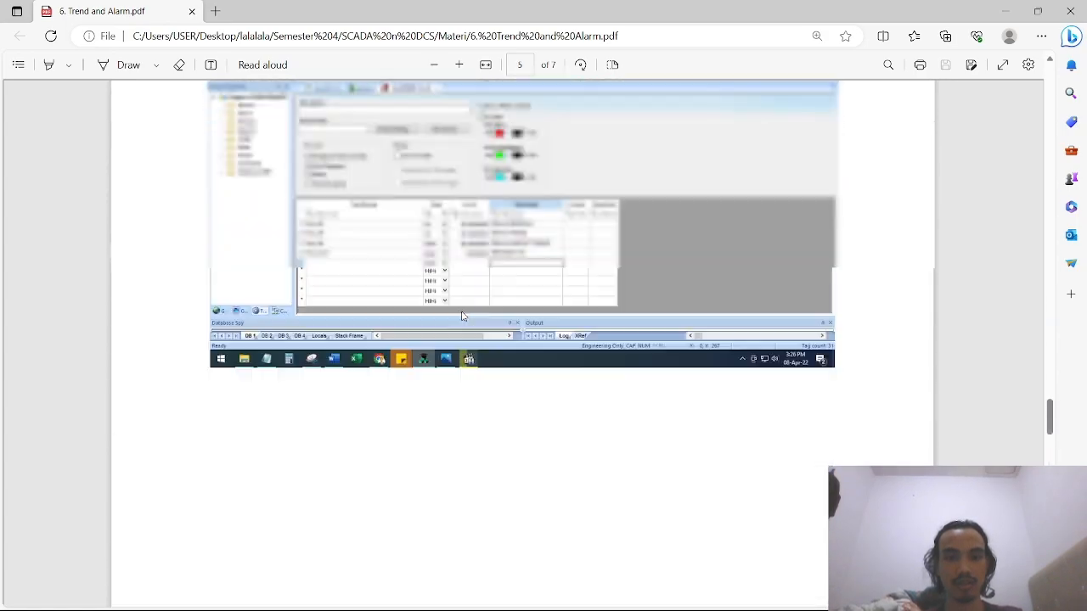
scroll(463, 316, up, 3)
Step: Return to InduSoft Web Studio, link the slider to a new Integer tag named Temp_ALARM with Server scope, and nudge the slider left
key(alt+Tab)
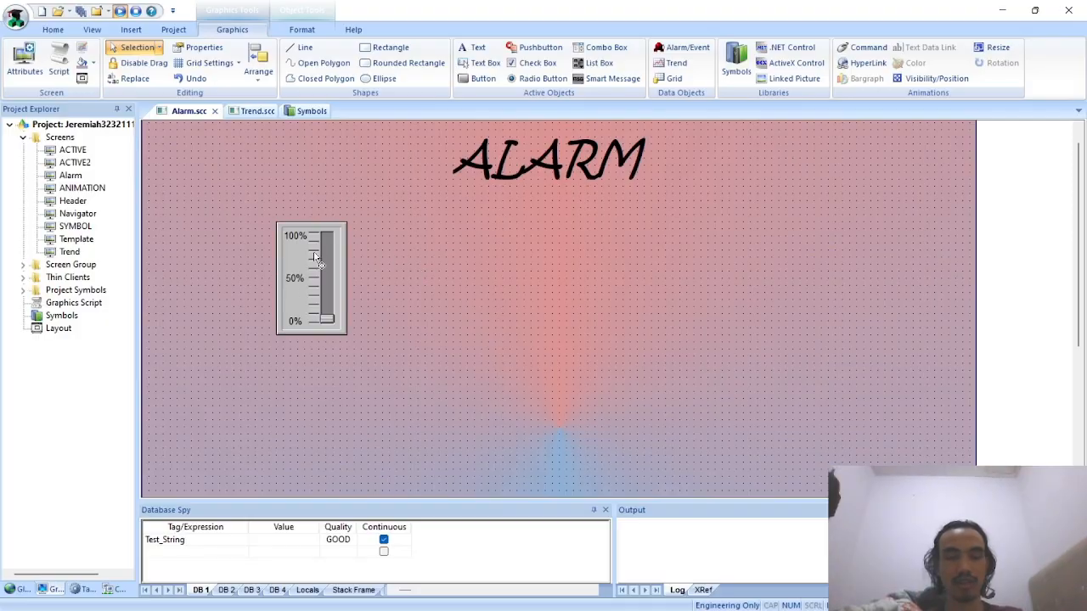
double_click(314, 256)
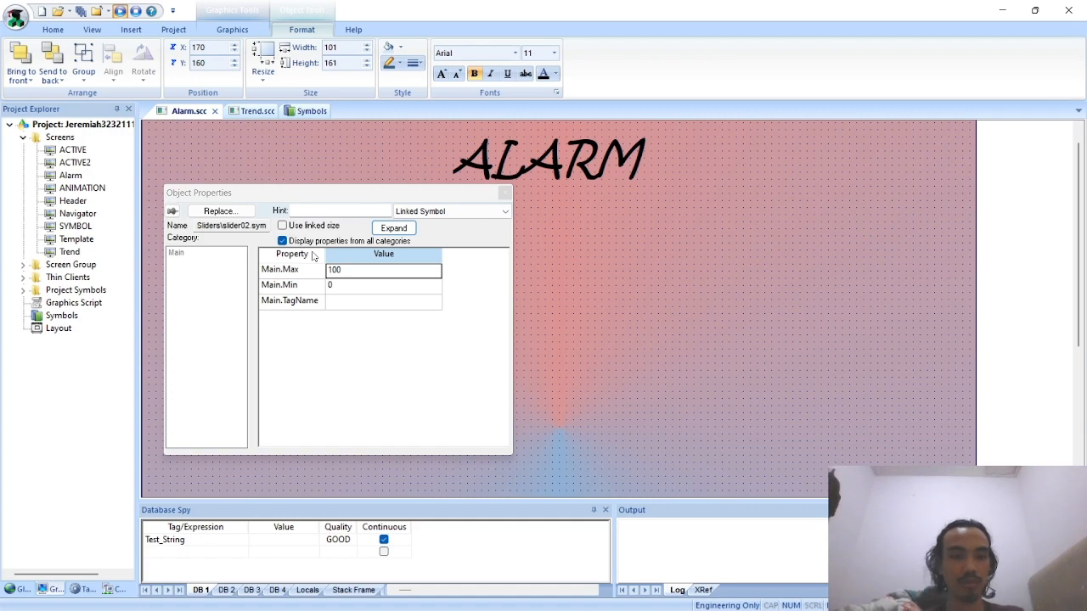
double_click(367, 309)
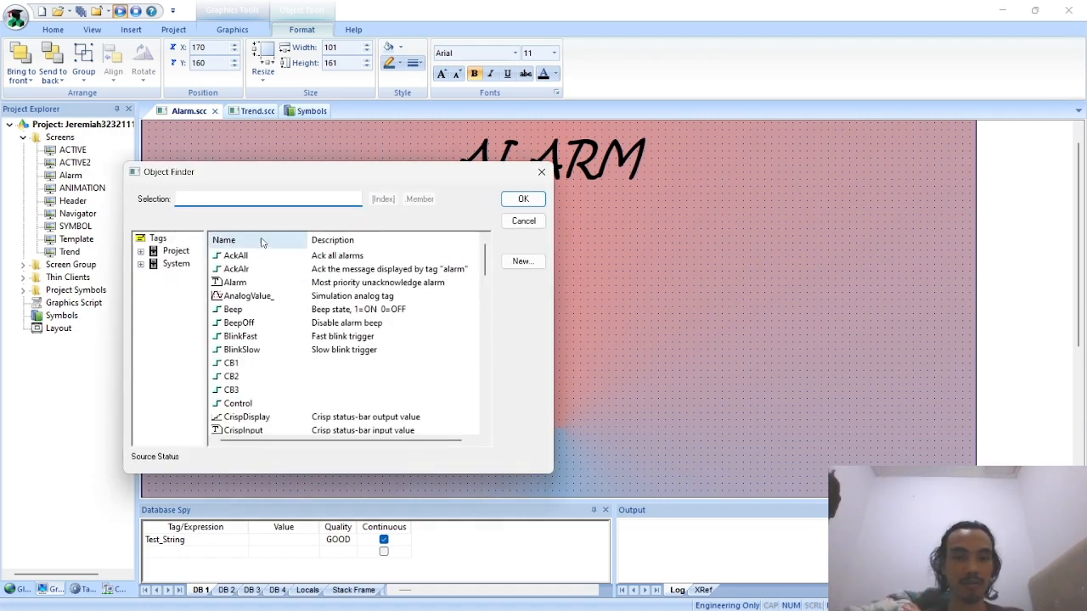
click(541, 172)
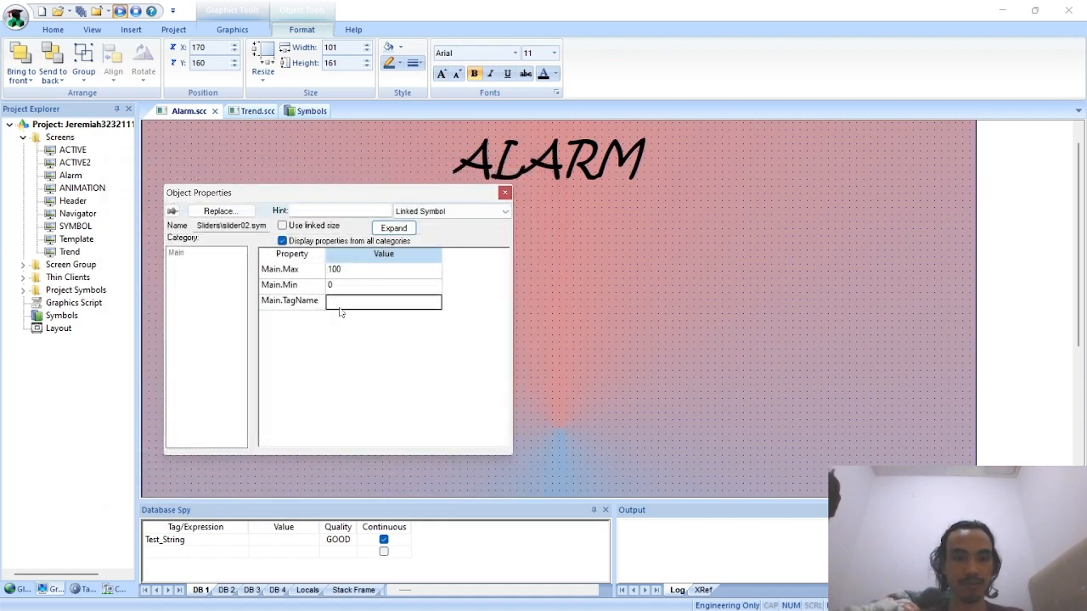
click(343, 311)
text(Temp_ALARM)
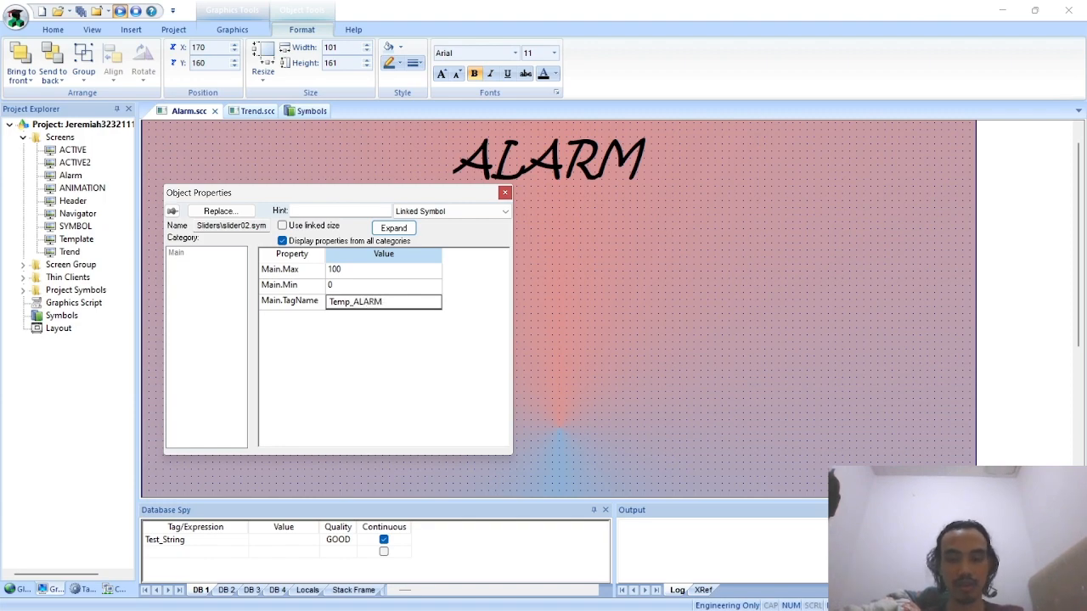
key(Return)
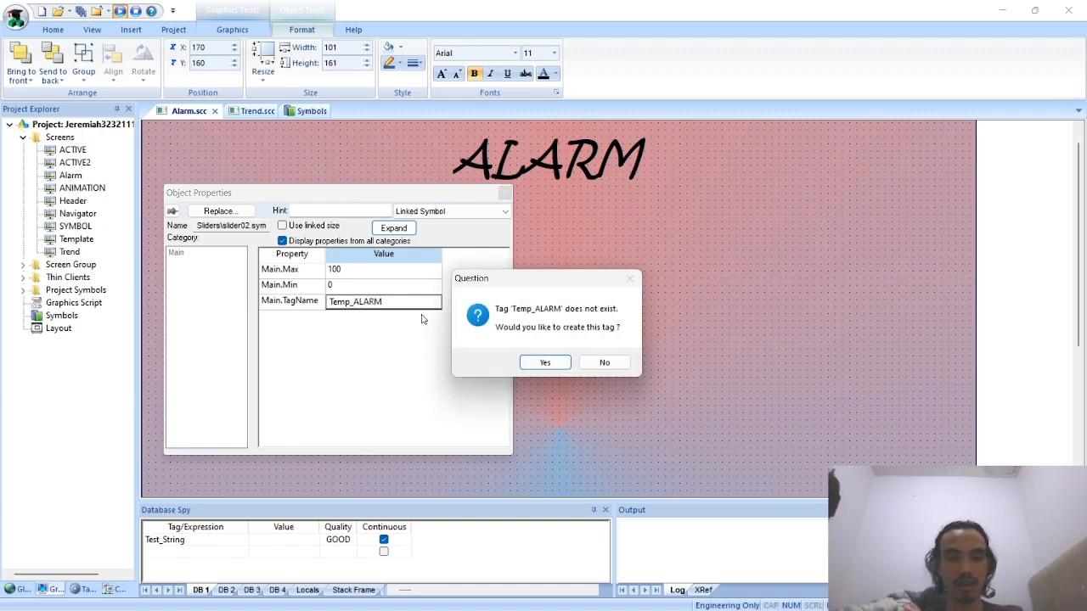
click(543, 362)
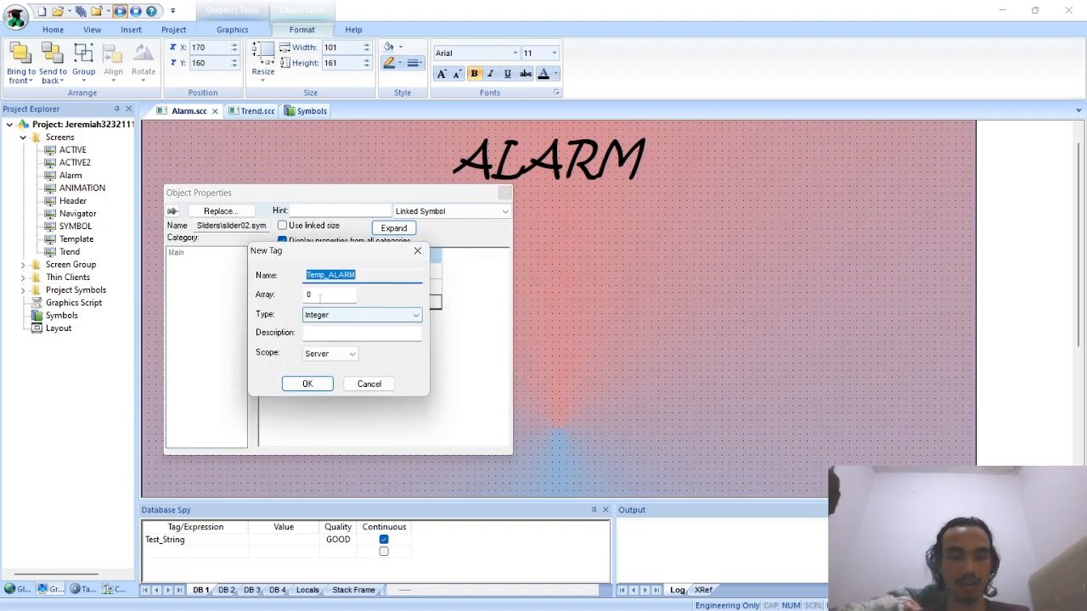
click(308, 385)
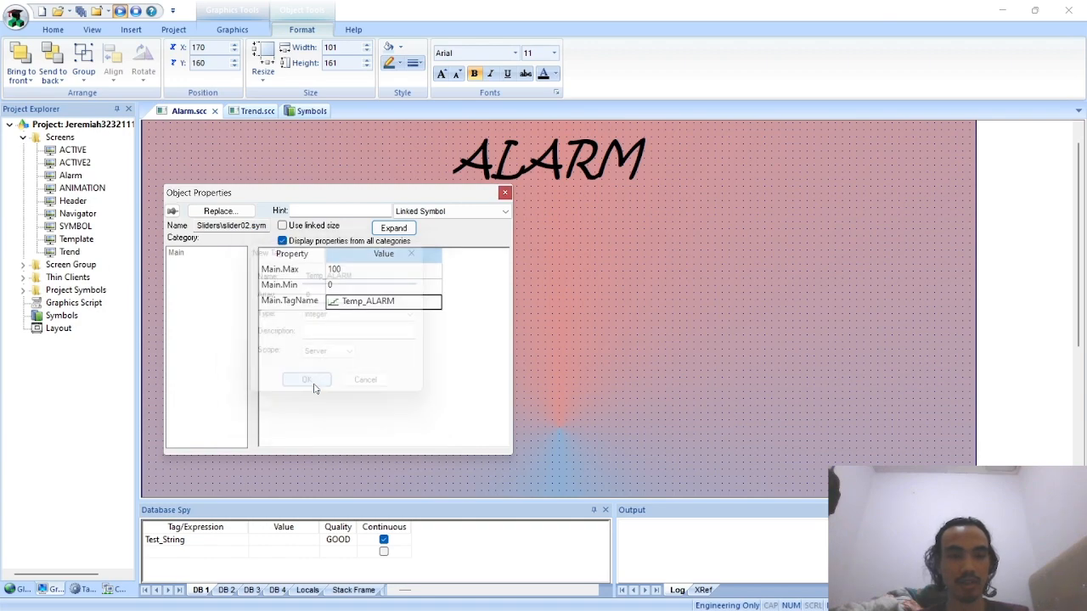
click(504, 193)
click(308, 209)
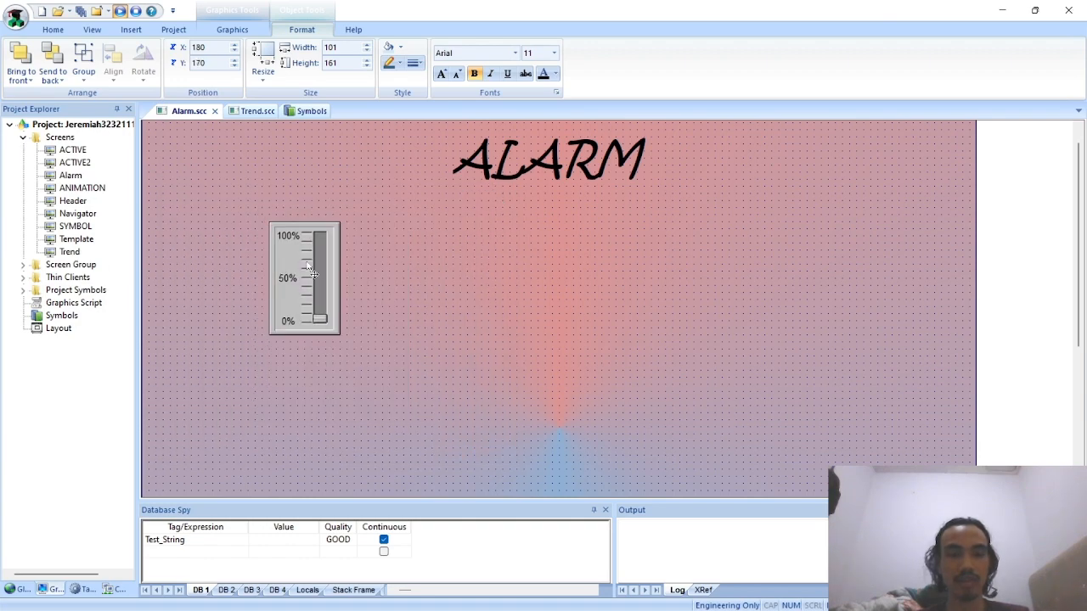
Step: Add a button about 110 by 61 just right of the slider and set its style to OS Like
click(244, 34)
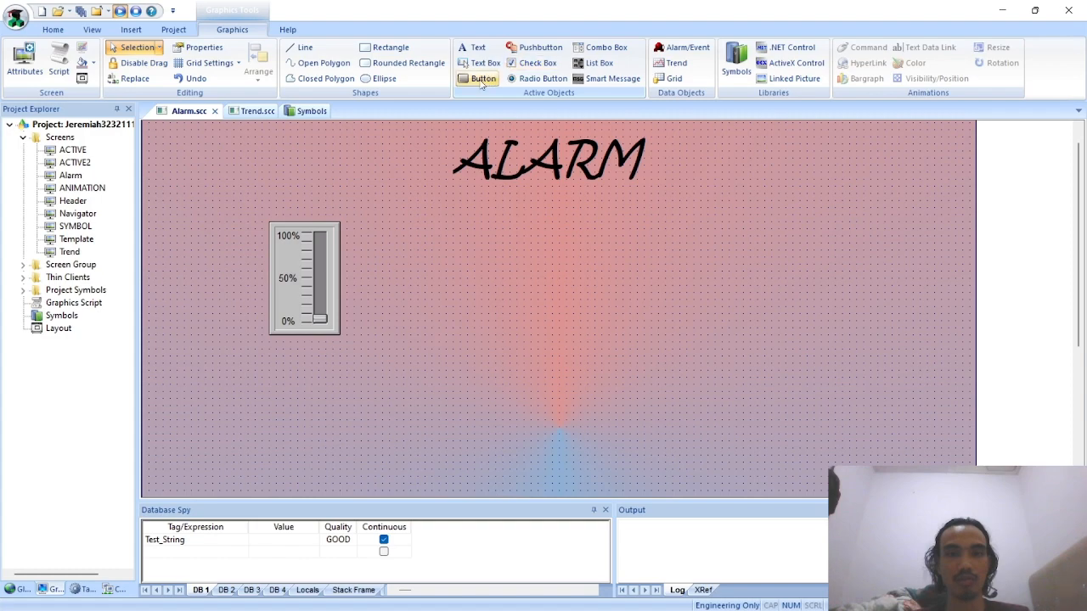
click(483, 79)
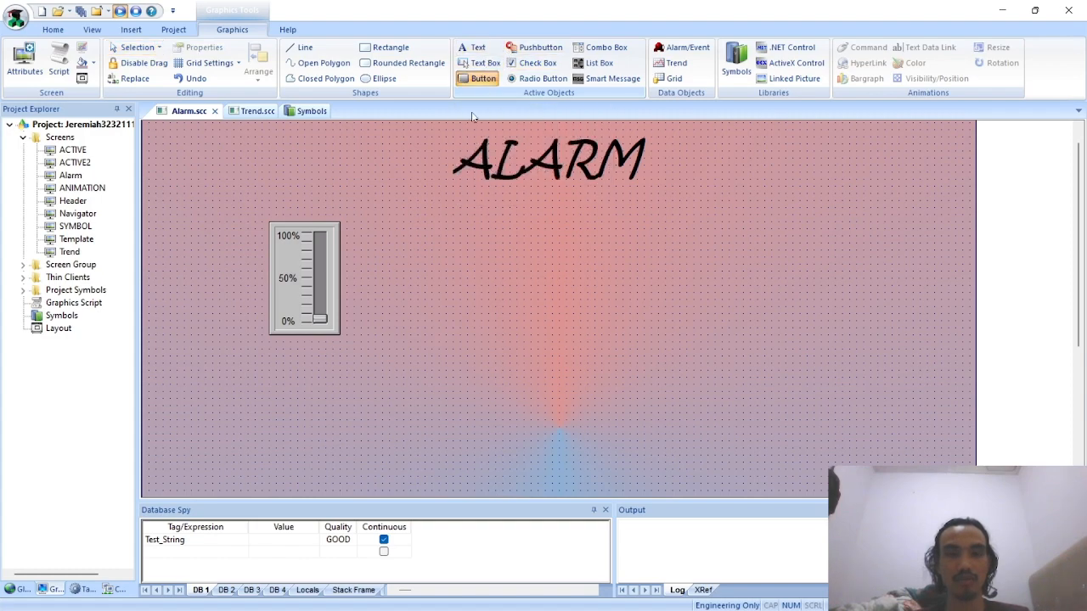
mouse_move(375, 265)
mouse_down()
mouse_move(454, 309)
mouse_move(410, 278)
mouse_move(404, 247)
mouse_up()
double_click(402, 248)
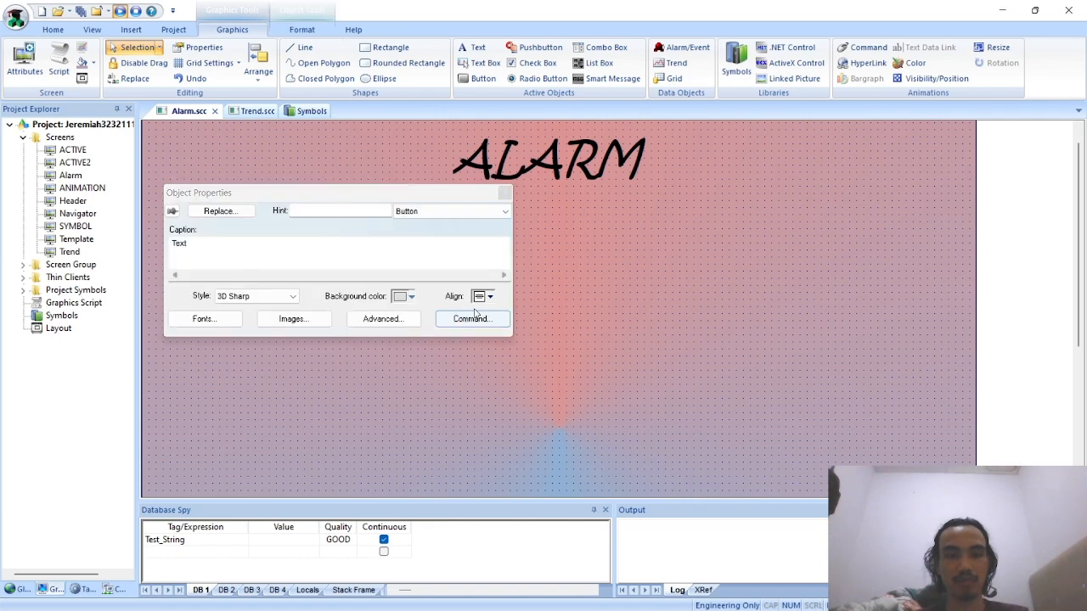
click(270, 296)
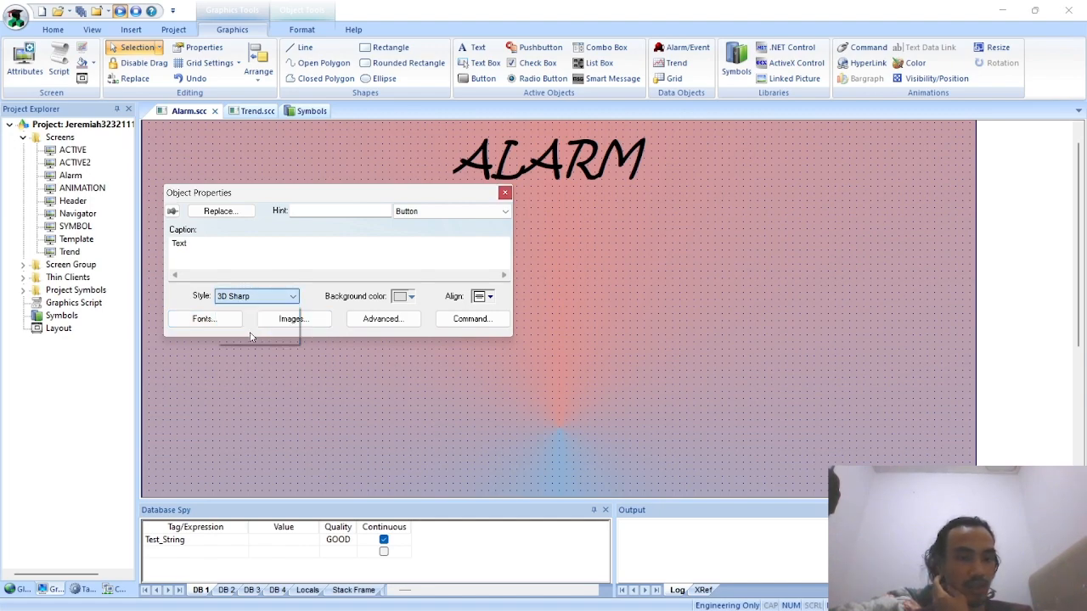
click(242, 328)
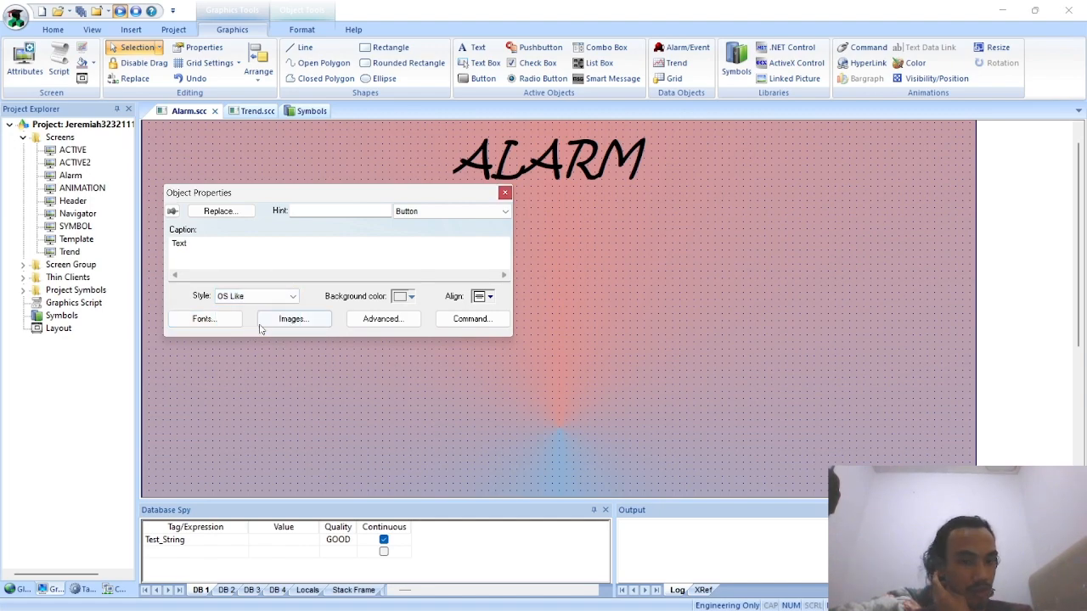
Step: Give the new button a command of type Toggle Tag
click(472, 319)
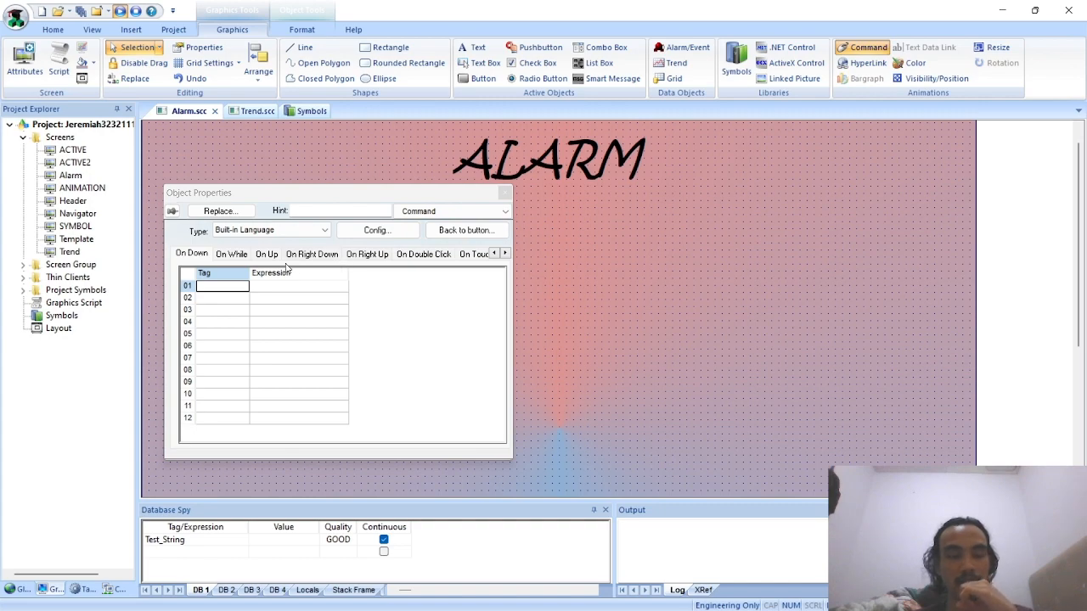
drag(308, 203, 639, 194)
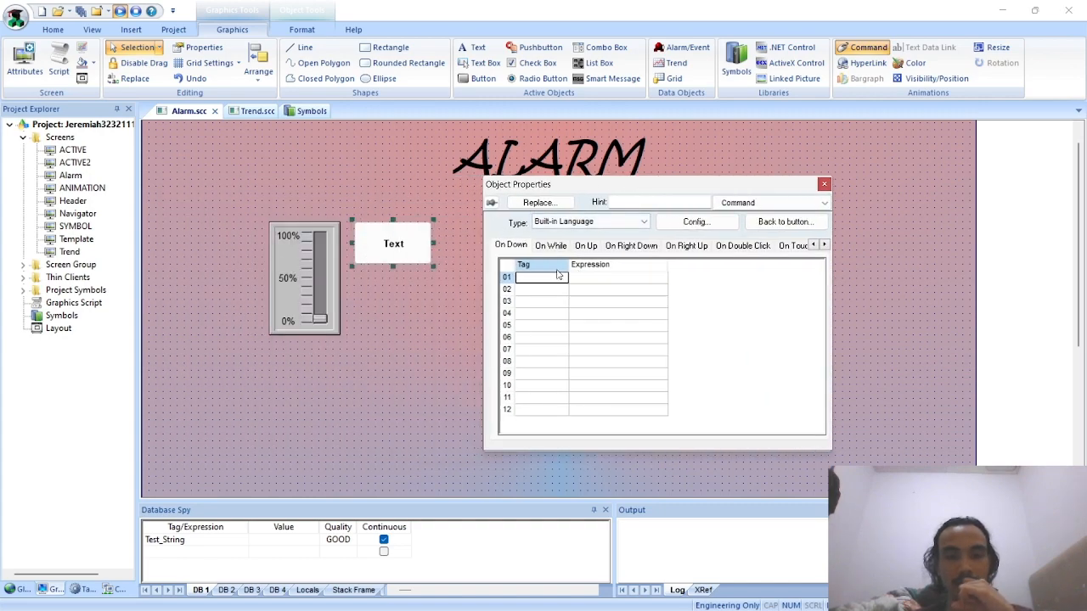
click(588, 221)
click(566, 291)
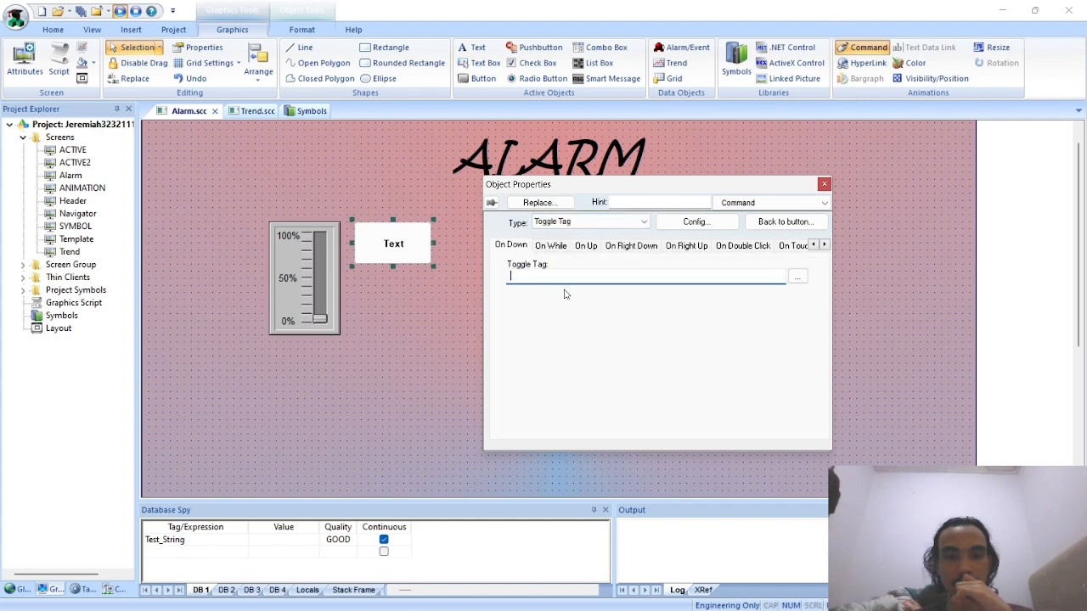
click(797, 277)
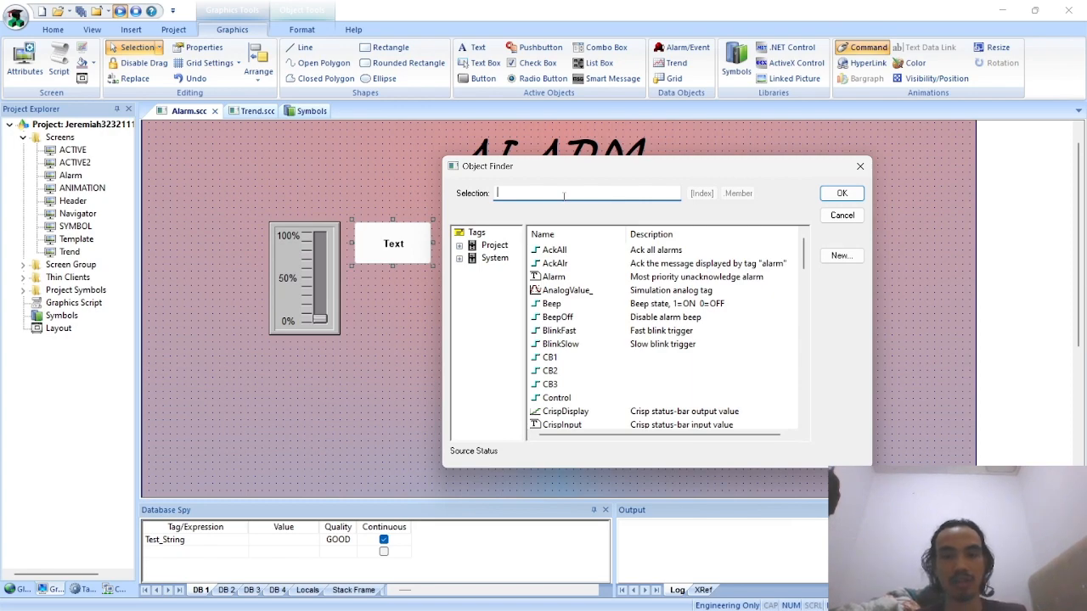
text(t)
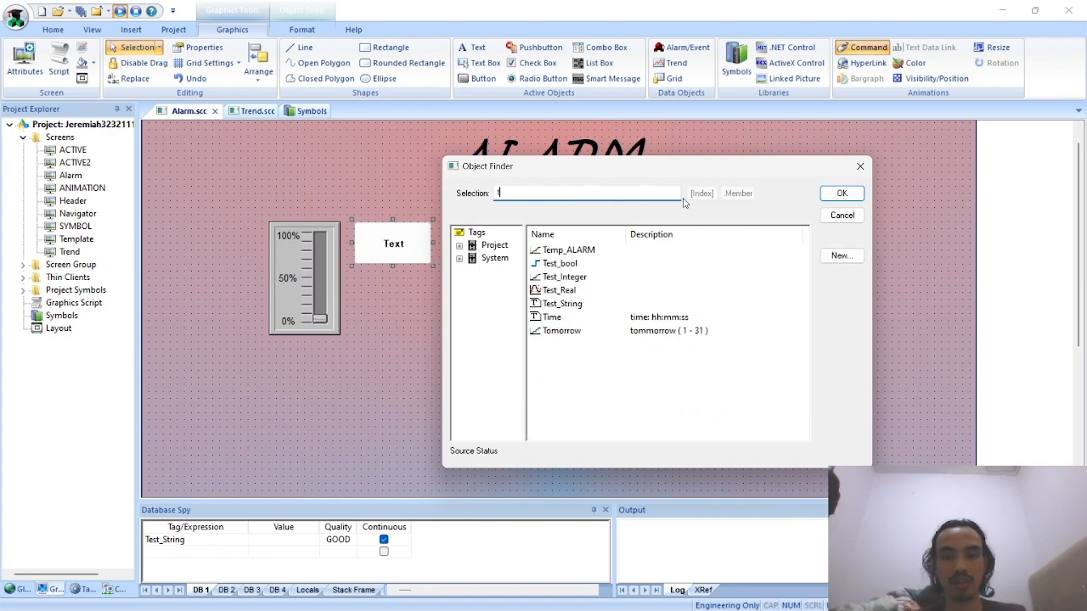
click(860, 166)
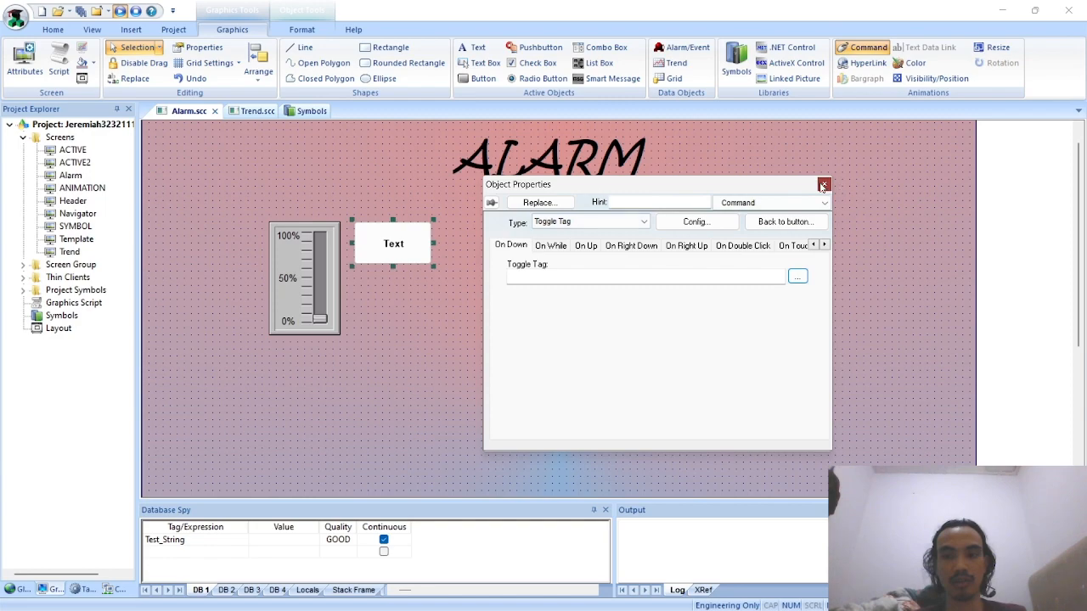
click(822, 186)
click(557, 244)
click(415, 238)
click(464, 247)
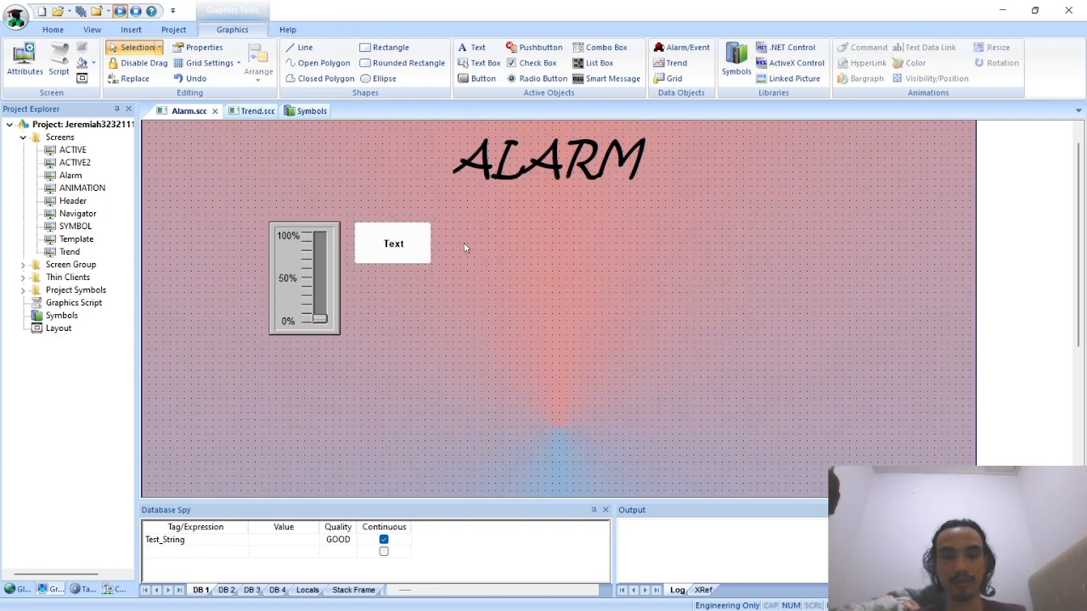
double_click(403, 248)
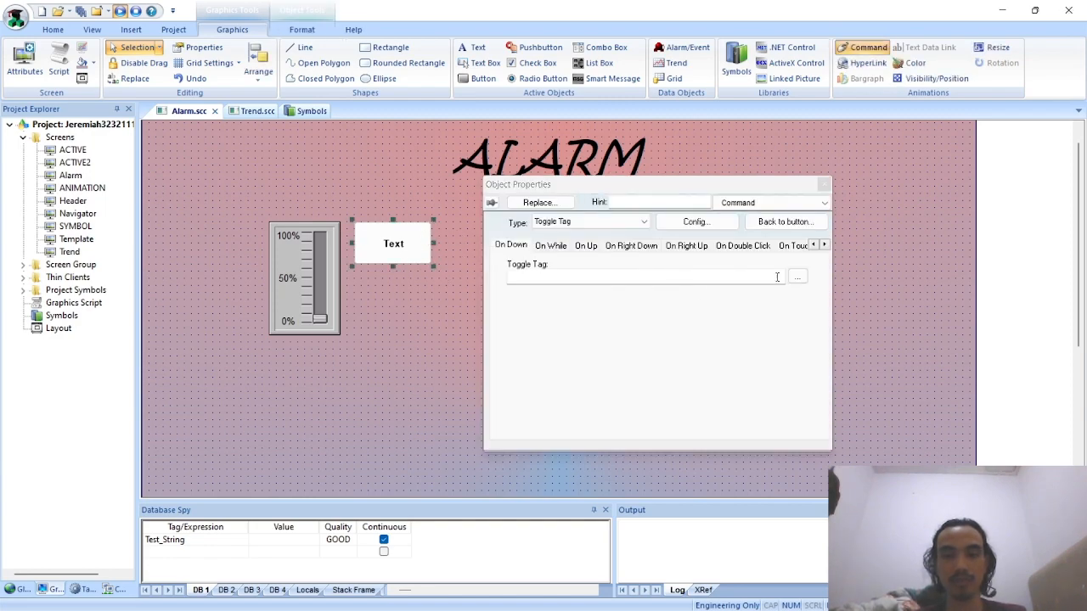
click(768, 203)
click(768, 226)
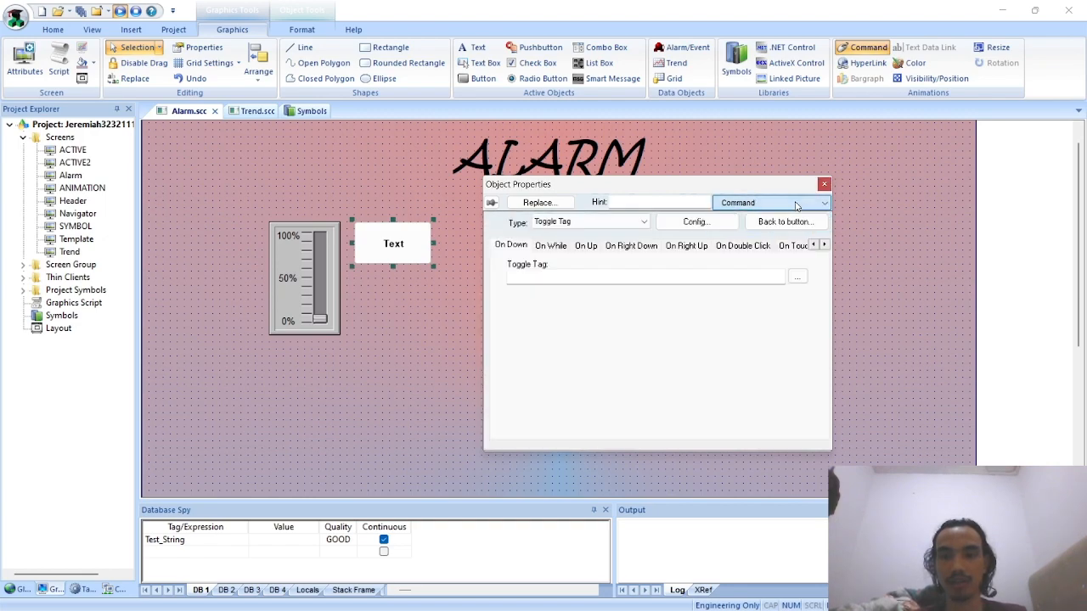
click(797, 277)
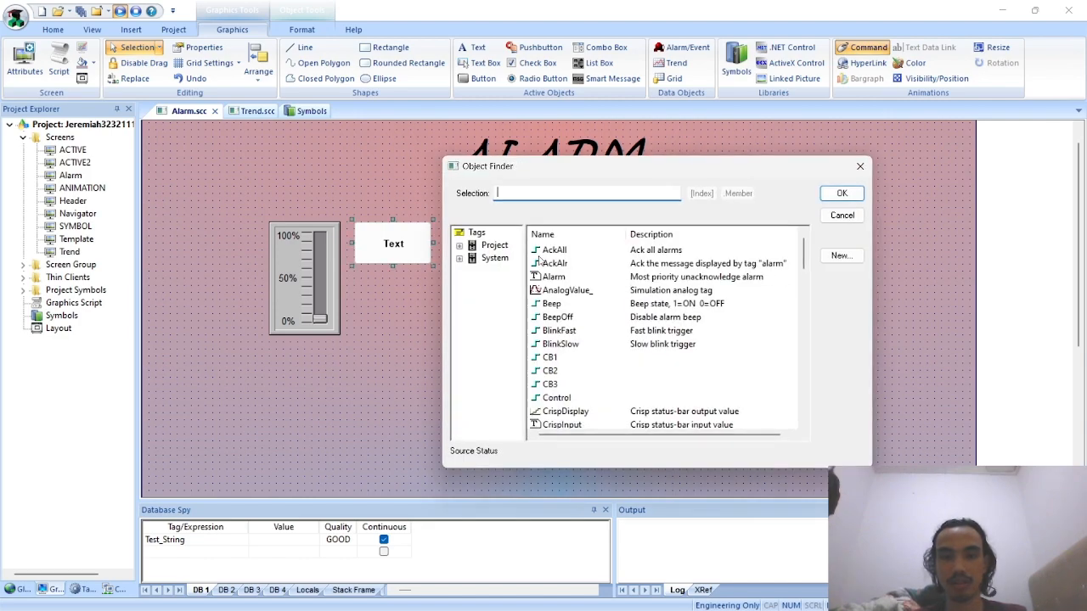
text(tes)
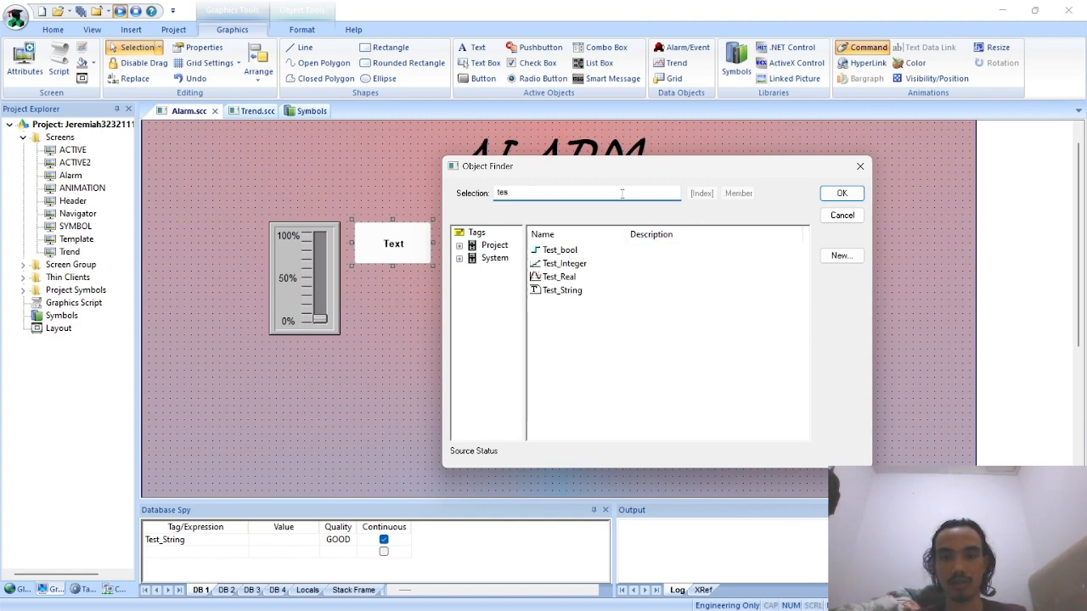
key(BackSpace)
key(BackSpace)
key(BackSpace)
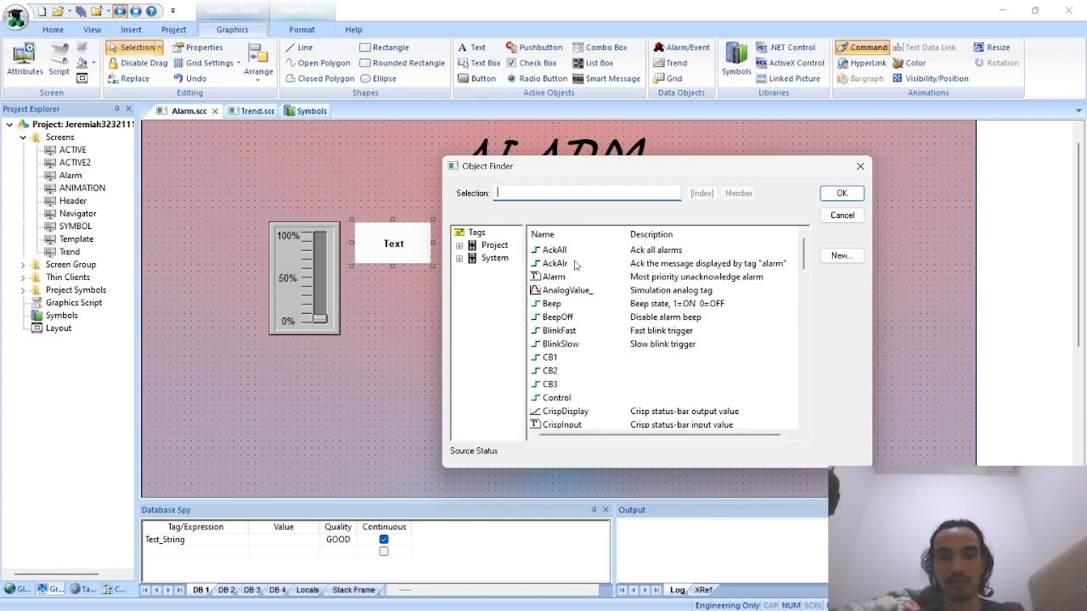
Step: Switch to the Trend and Alarm PDF in Edge and examine the alarm worksheet entries and the SENSOR button examples
key(alt+Tab)
scroll(671, 345, down, 10)
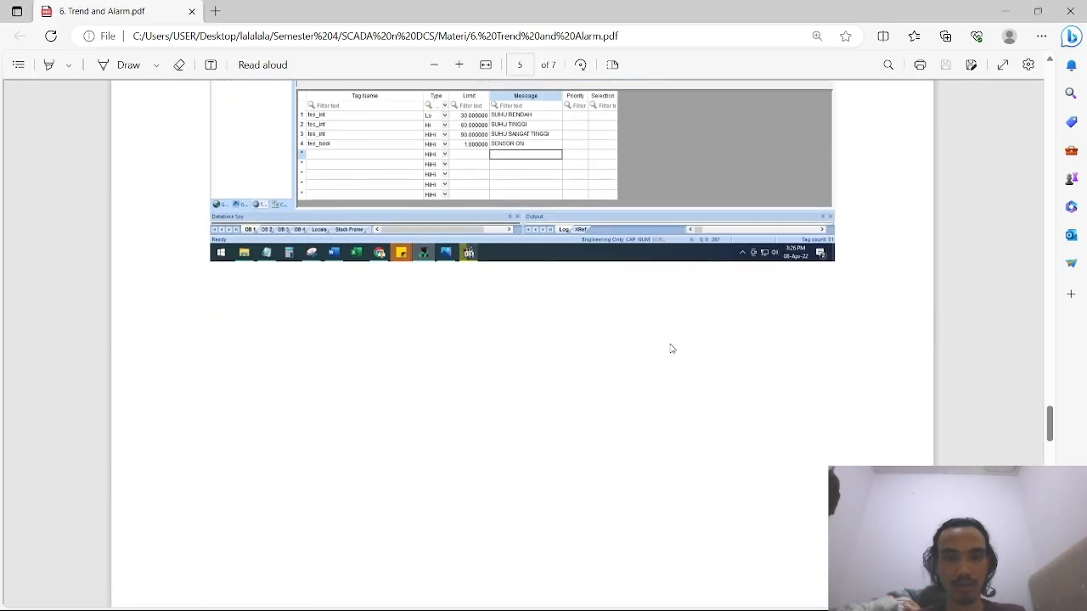
scroll(671, 348, down, 10)
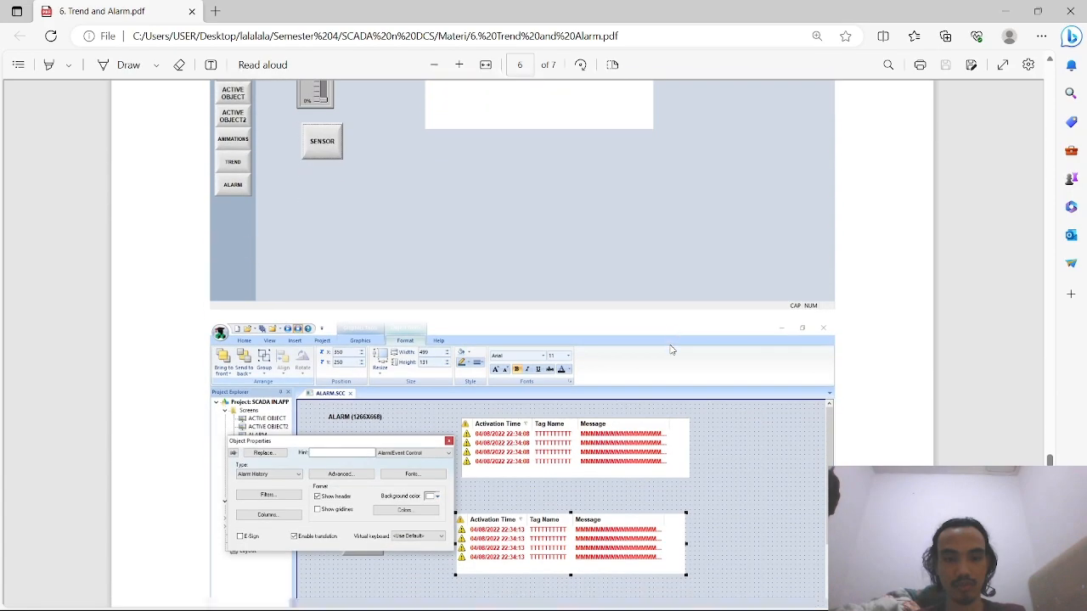
scroll(671, 350, up, 10)
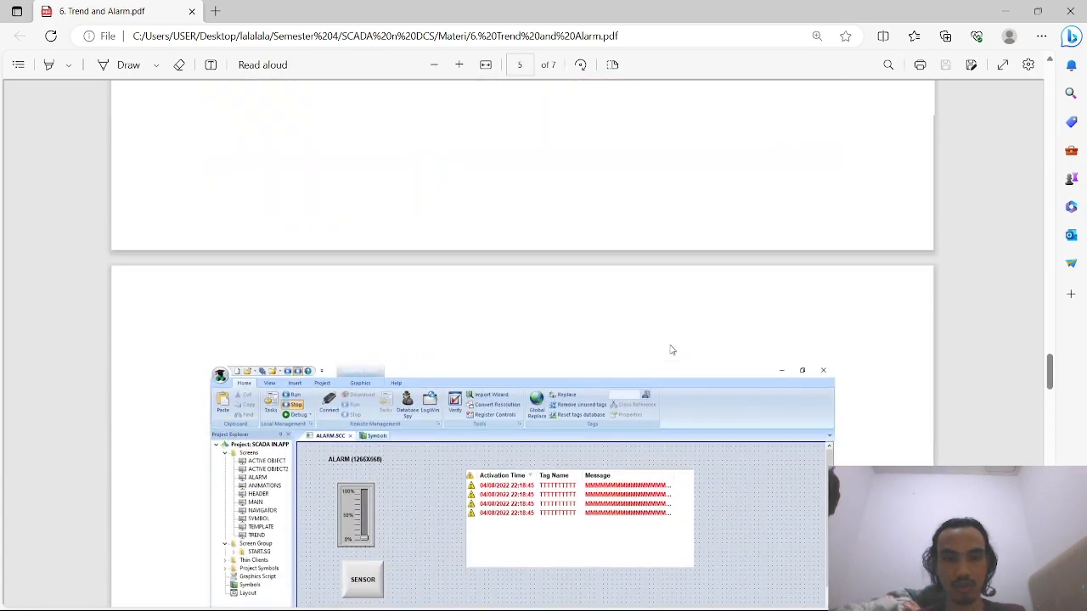
scroll(671, 349, up, 5)
scroll(670, 350, down, 10)
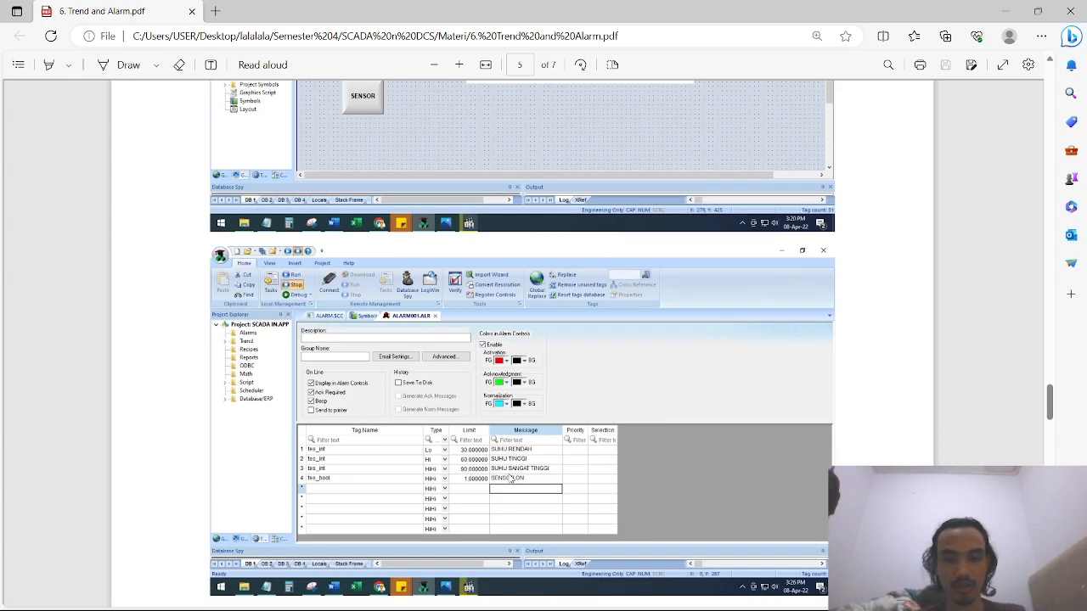
scroll(572, 430, up, 10)
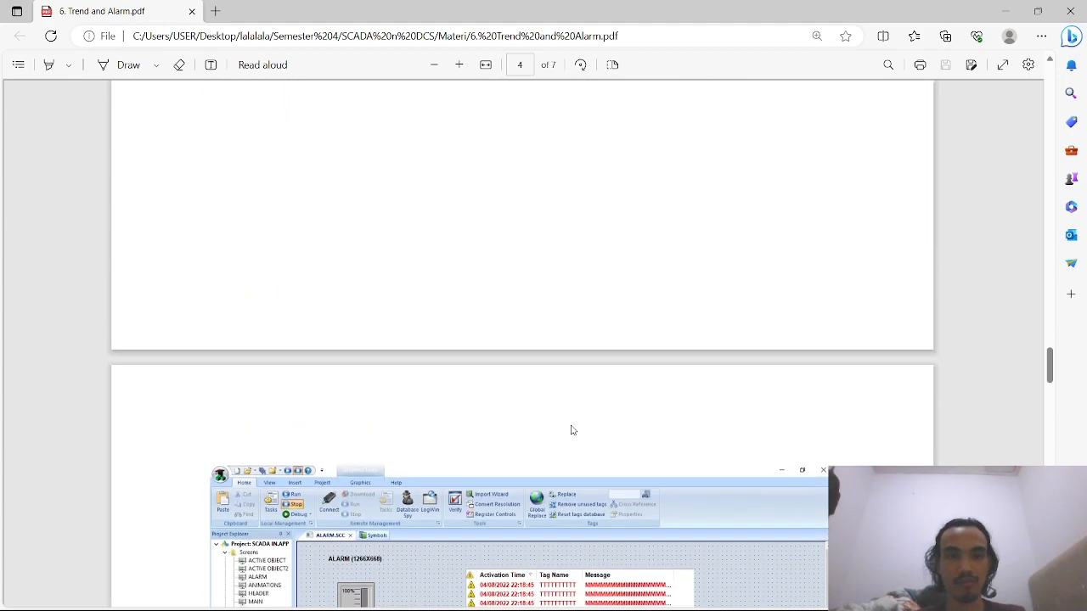
Step: Return to InduSoft Web Studio and set the button's toggle tag to a new tag named Sensor_ with Server scope, choosing its data type
key(alt+Tab)
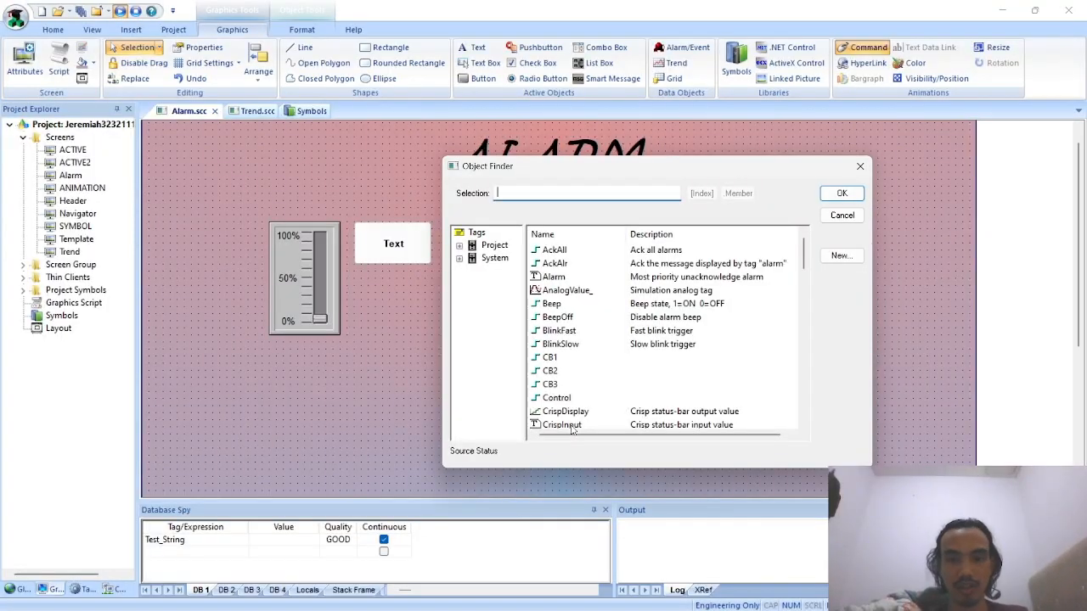
key(Escape)
click(590, 277)
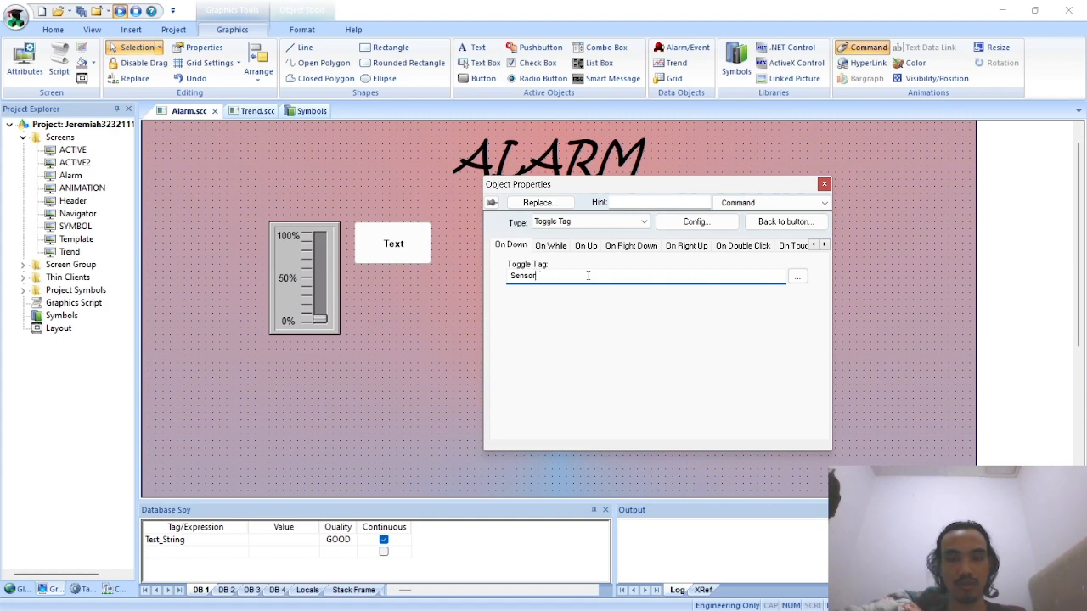
key(Return)
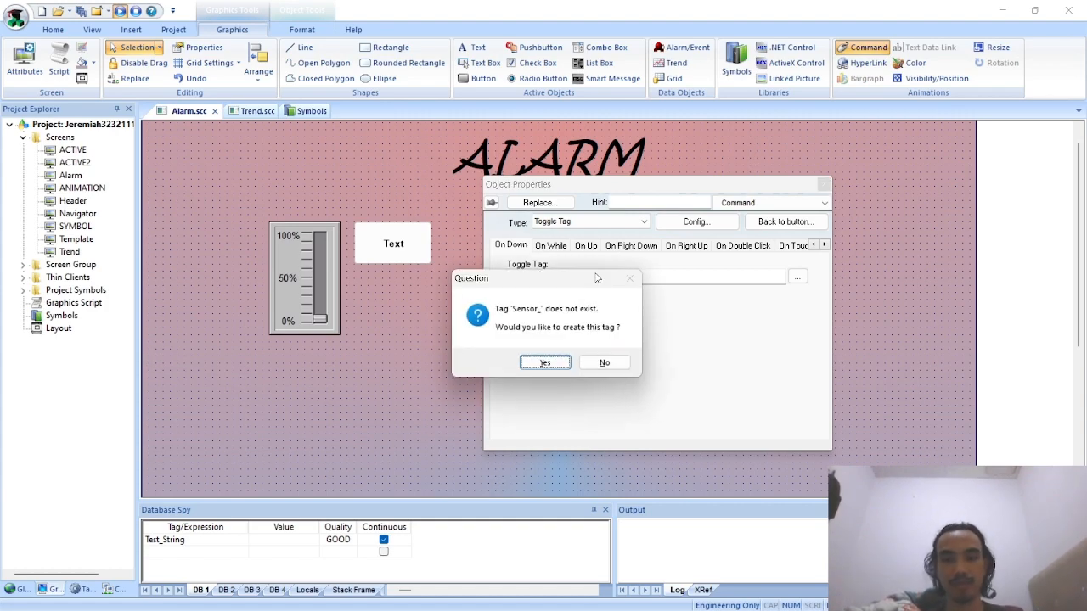
key(Return)
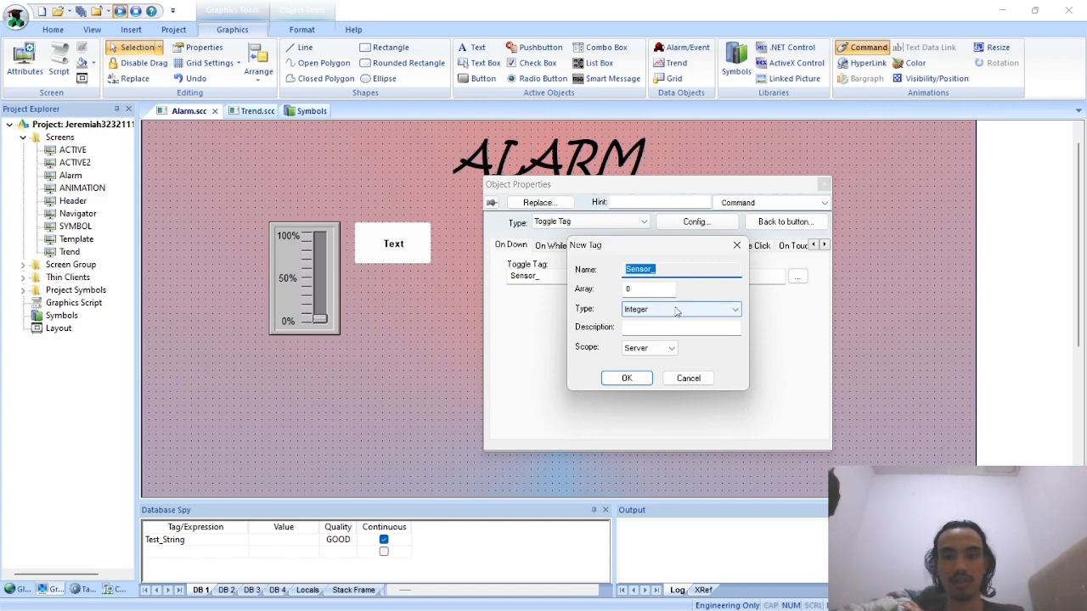
click(658, 309)
click(638, 322)
click(627, 378)
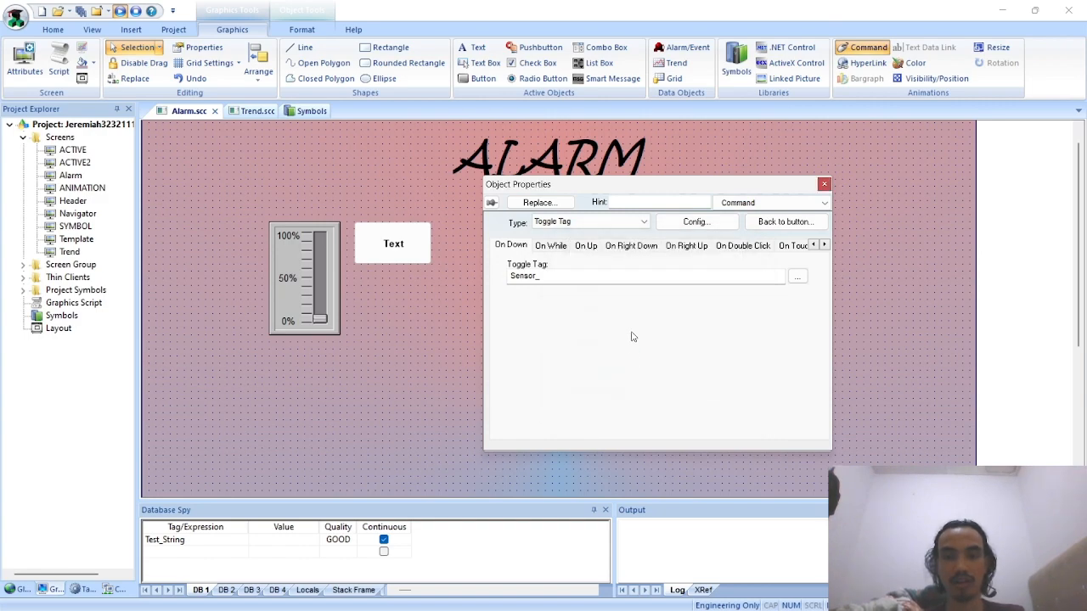
click(822, 186)
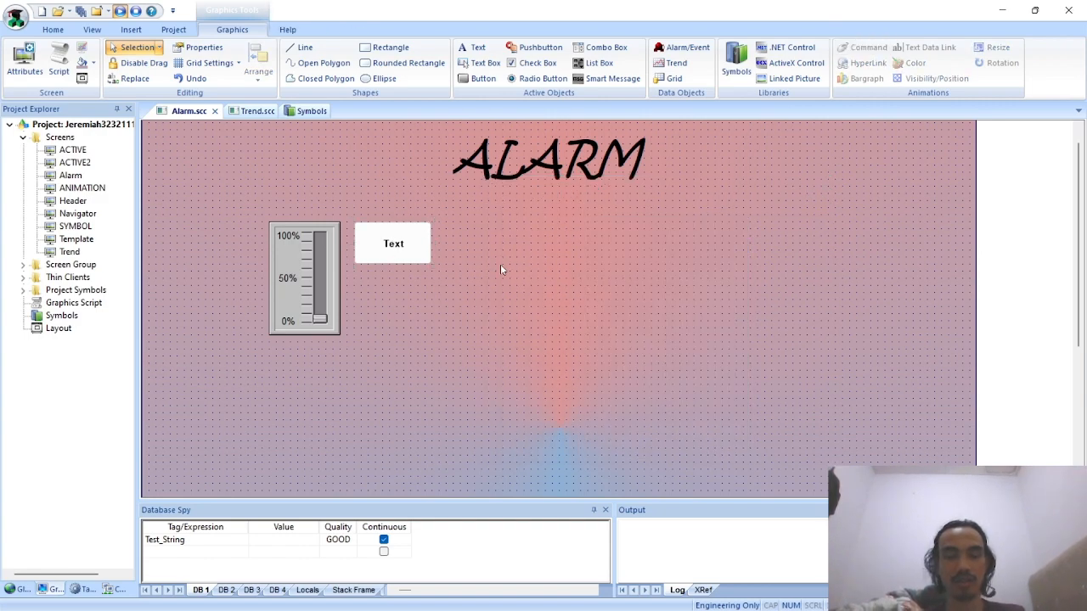
Step: Change the caption of the button beside the slider to SENSOR
click(411, 255)
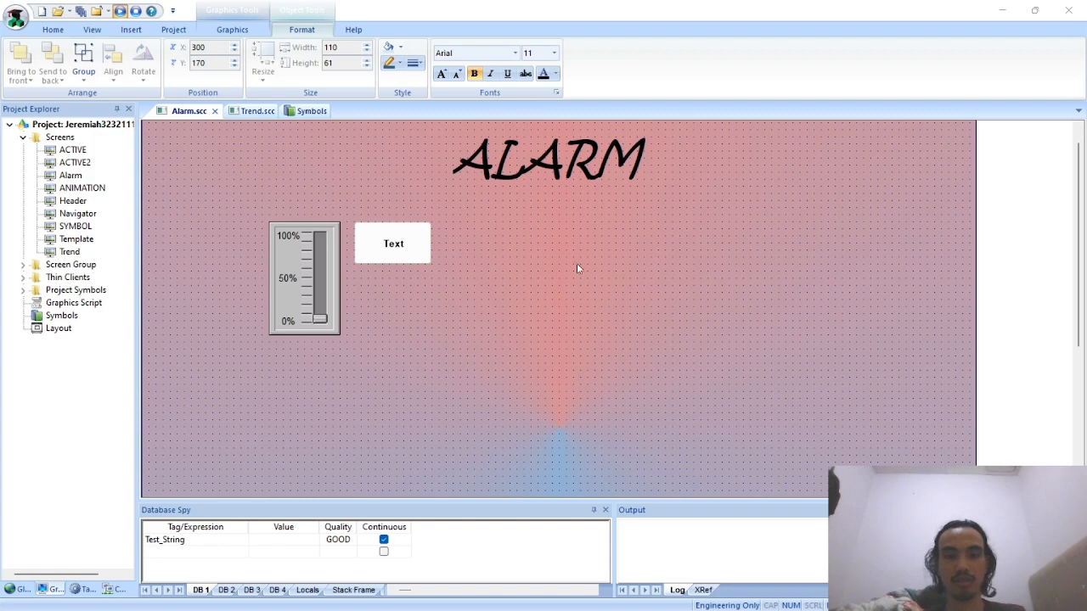
double_click(403, 241)
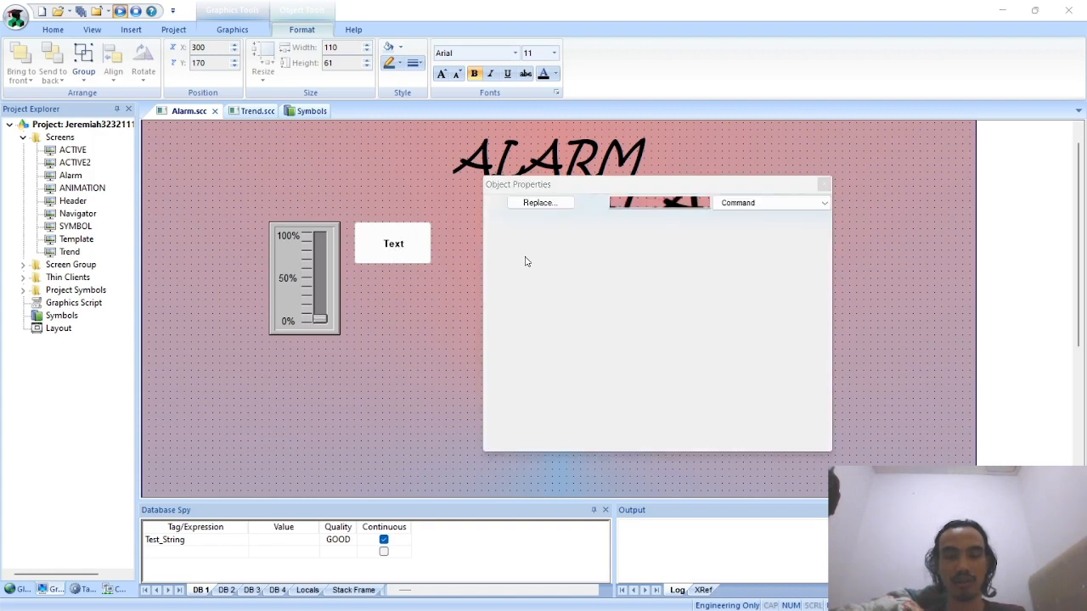
click(769, 204)
click(764, 215)
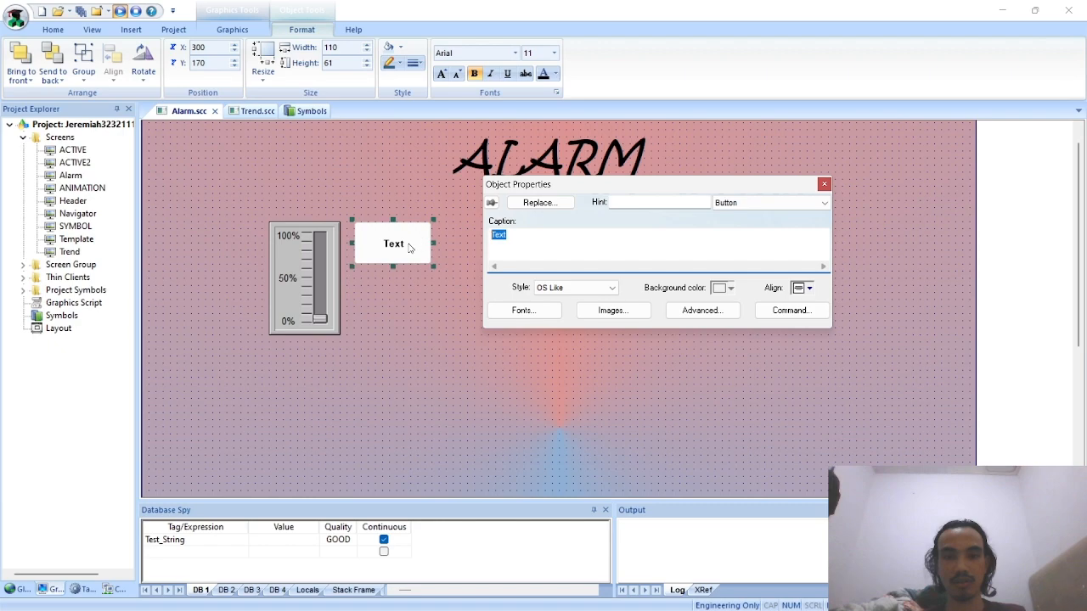
text(SS)
key(Caps_Lock)
text(EN)
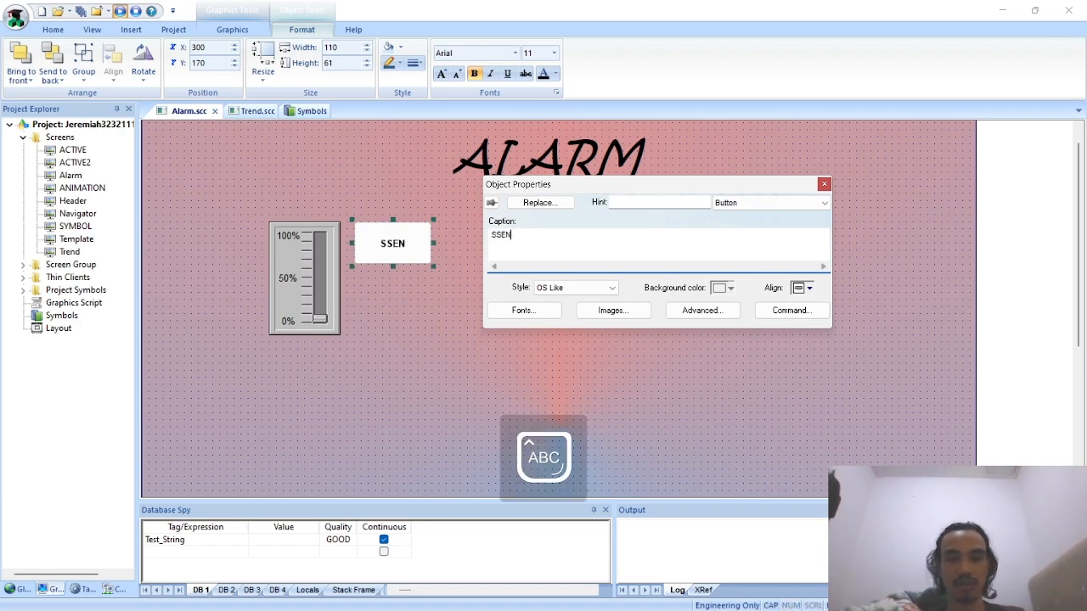
key(BackSpace)
text(NSOR)
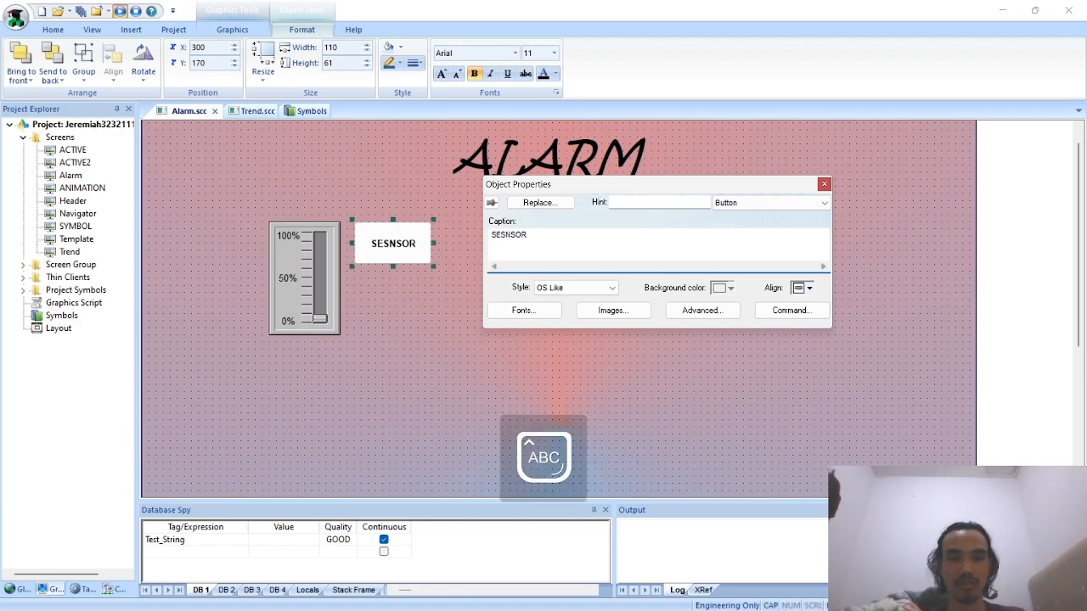
key(BackSpace)
key(BackSpace)
key(BackSpace)
key(BackSpace)
key(BackSpace)
text(NSOR)
key(Return)
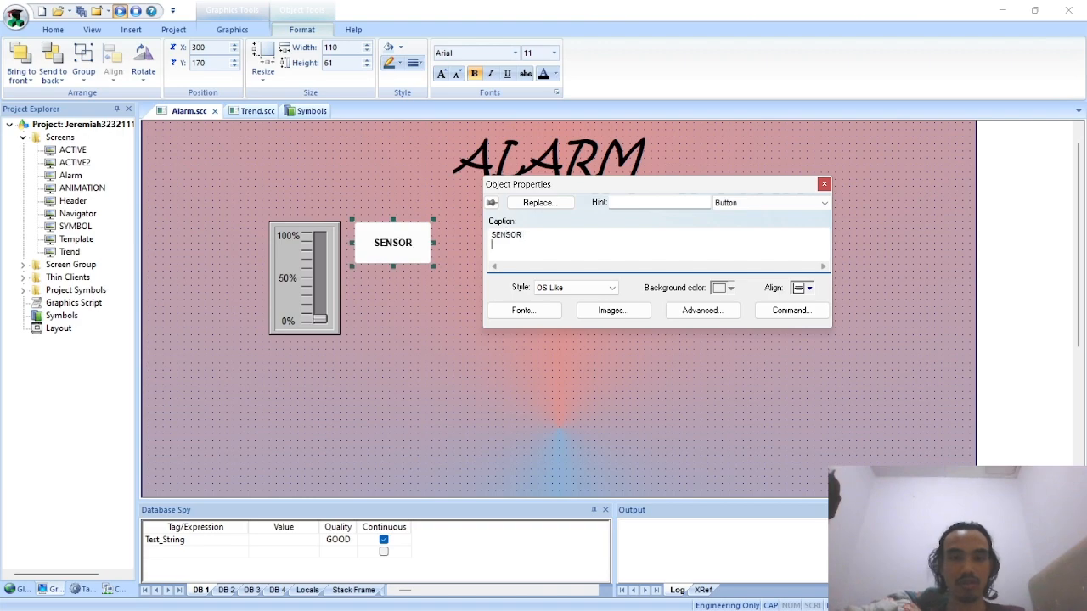
key(Escape)
click(635, 241)
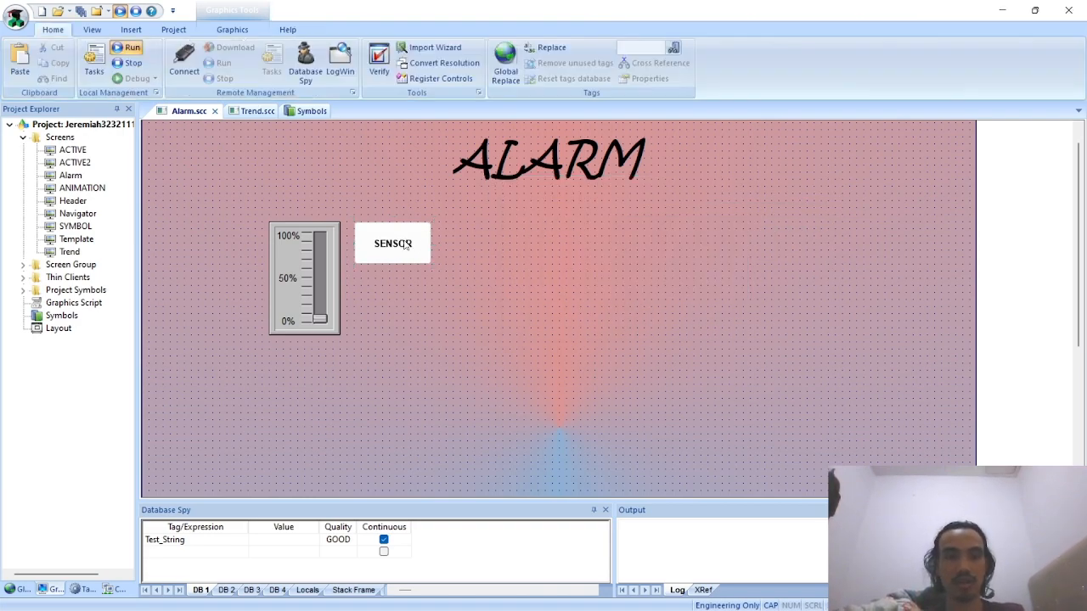
Step: Check the alarm screen example in the Trend and Alarm PDF, then draw an Alarm/Event control about 627 by 352 beside the SENSOR button
key(alt+Tab)
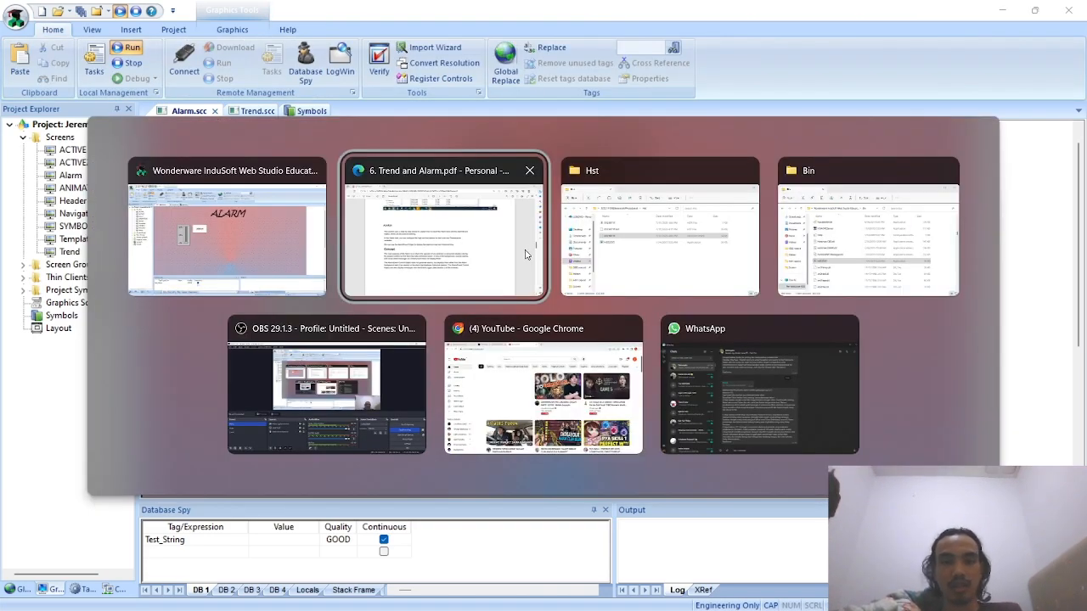
scroll(529, 362, up, 10)
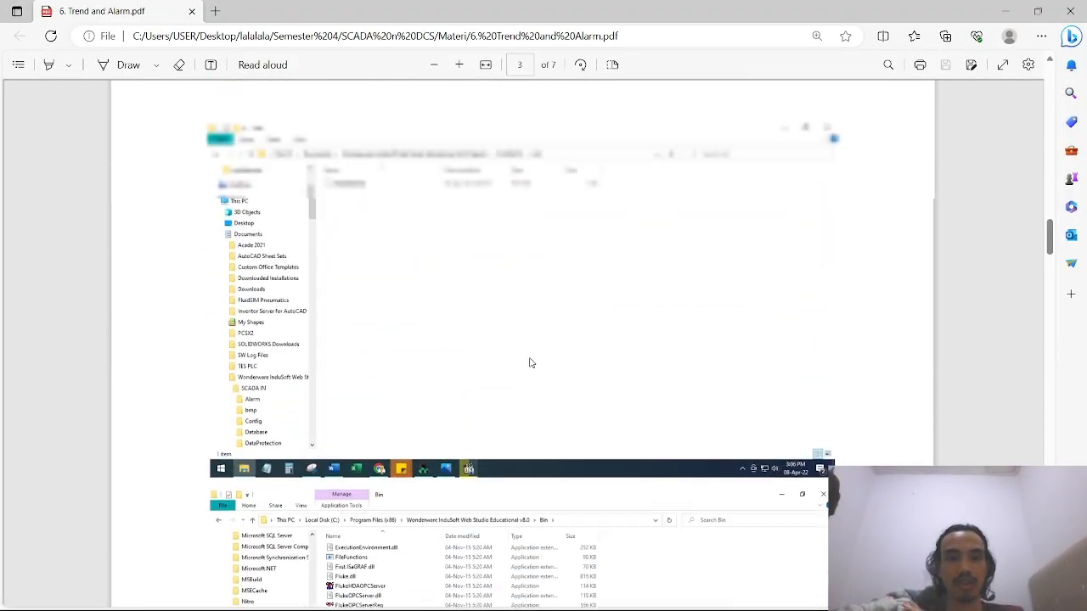
scroll(529, 362, up, 10)
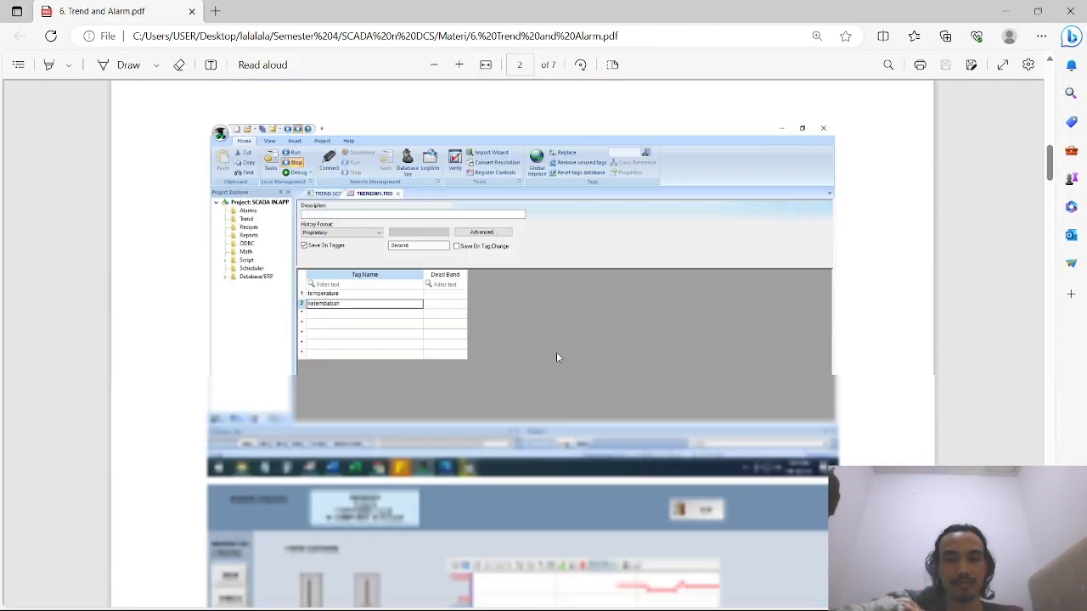
scroll(594, 350, down, 15)
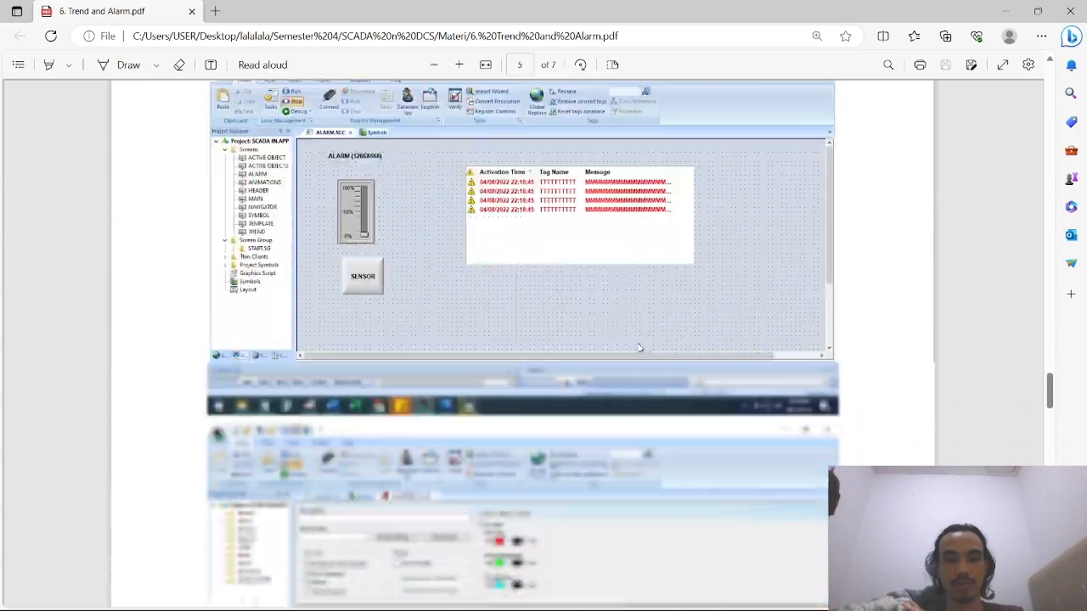
scroll(640, 348, up, 2)
key(alt+Tab)
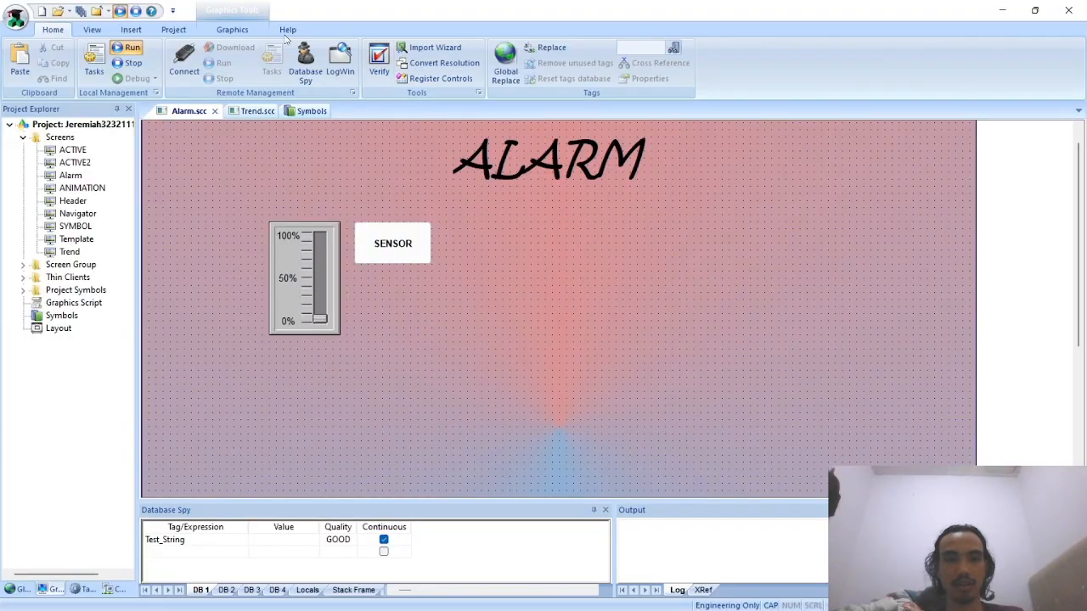
click(232, 29)
click(683, 47)
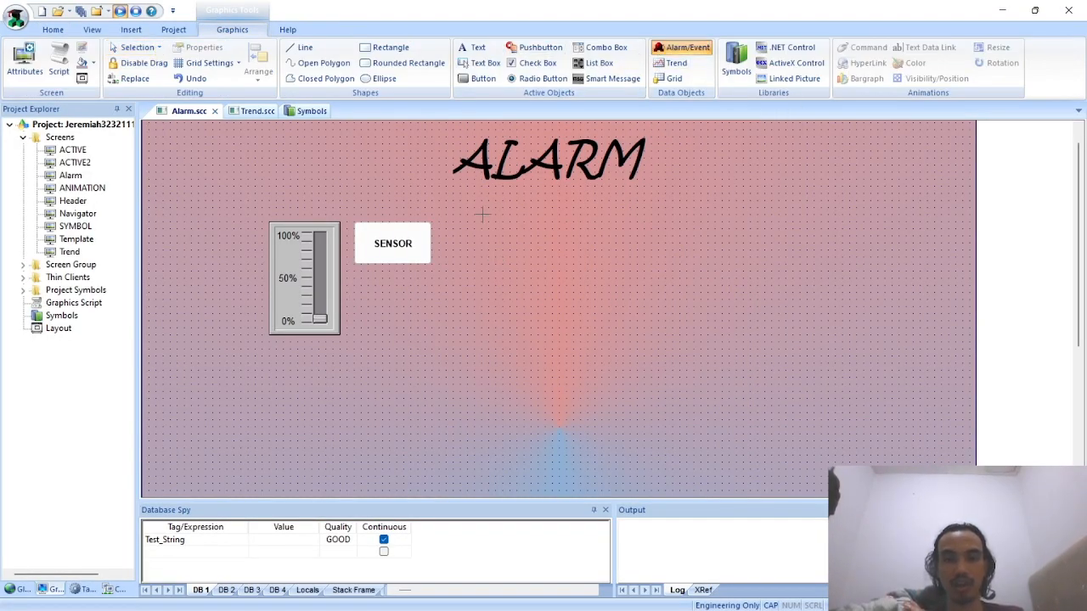
drag(481, 214, 917, 464)
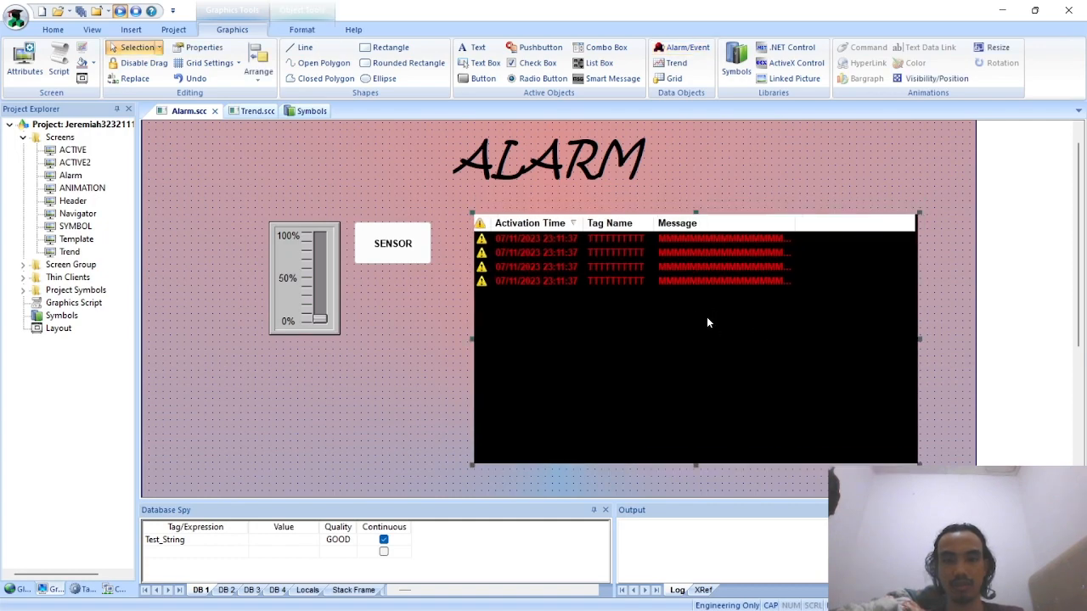
drag(707, 320, 690, 320)
Step: Switch to the PDF in Edge and compare the alarm list example's appearance with the alarm worksheet example
key(alt+Tab)
scroll(701, 284, down, 3)
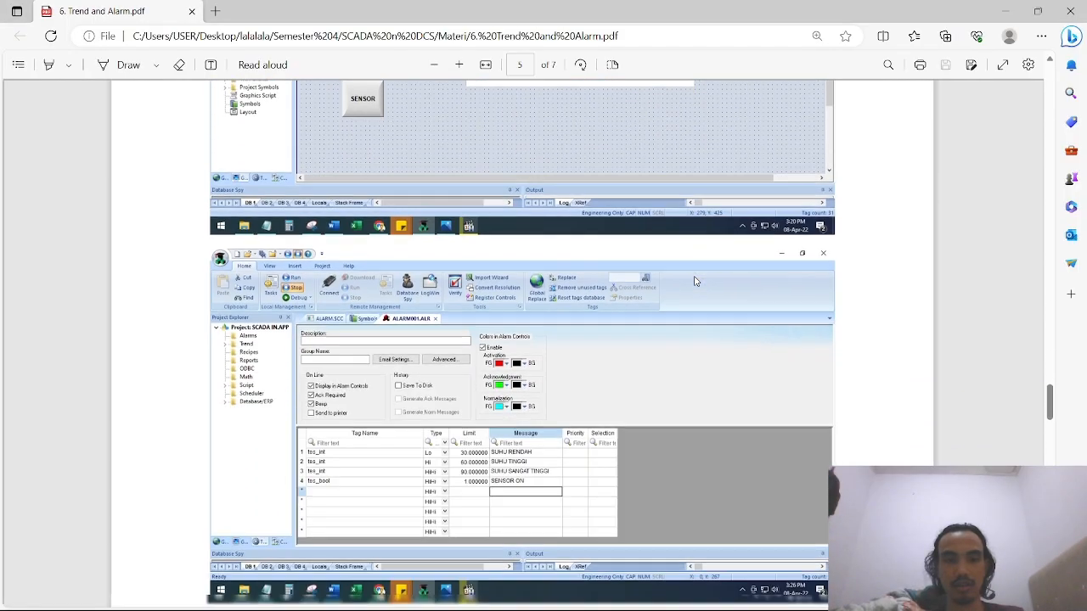
scroll(694, 281, up, 5)
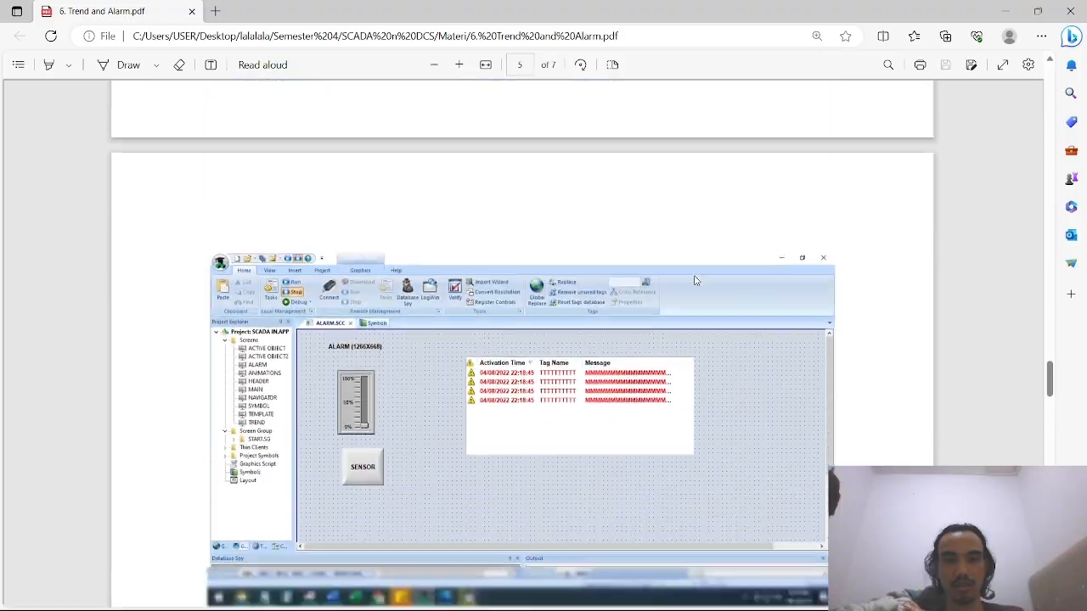
scroll(695, 281, down, 3)
key(alt+Tab)
Step: In InduSoft Web Studio, set the Alarm/Event control's background color to white and close its properties
double_click(578, 251)
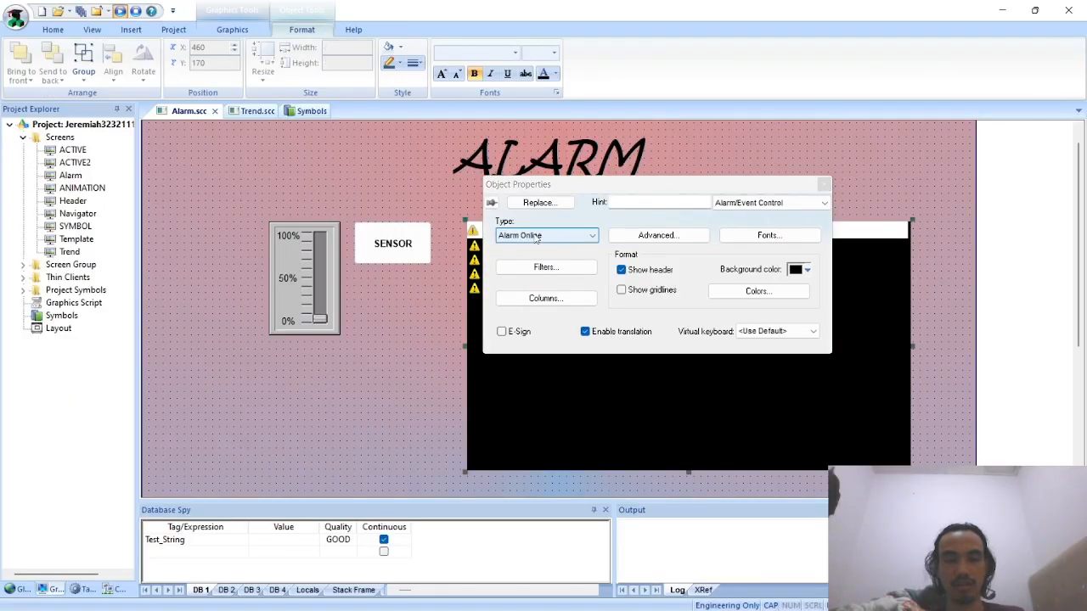
click(658, 236)
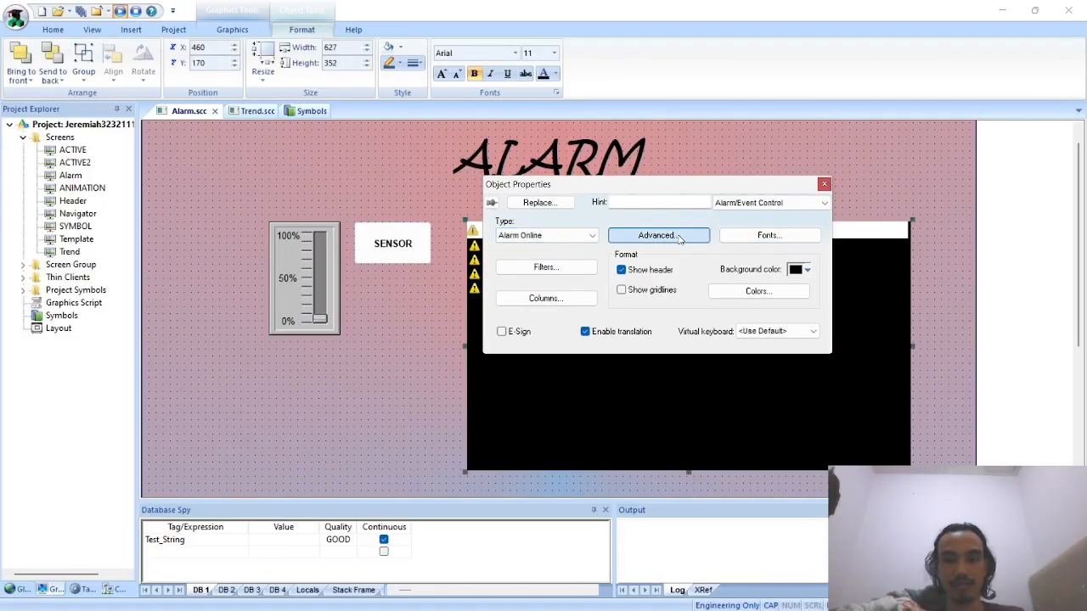
click(798, 75)
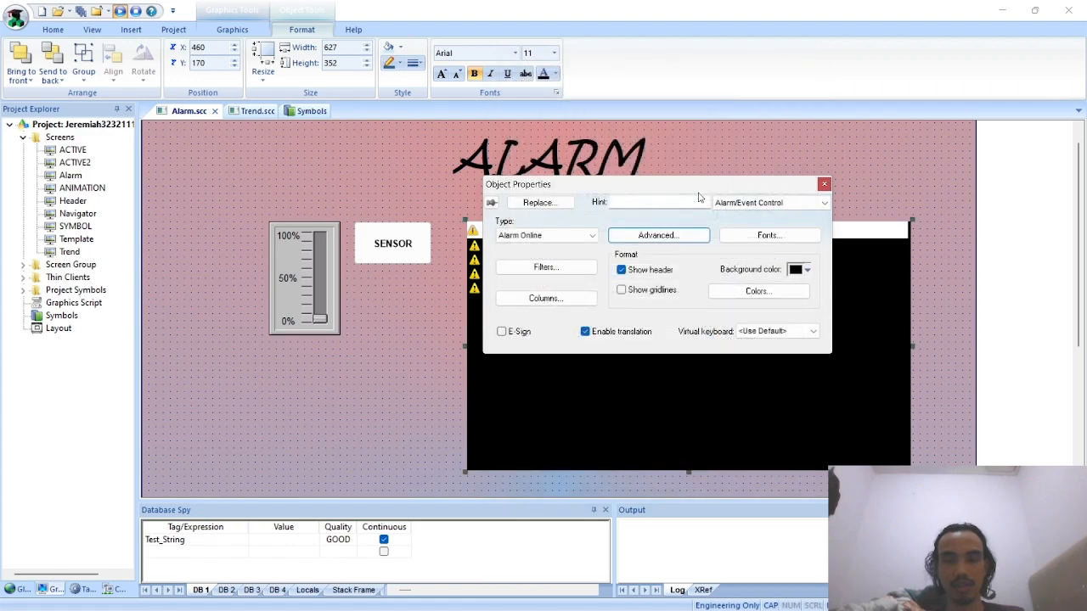
drag(698, 189, 723, 181)
click(832, 262)
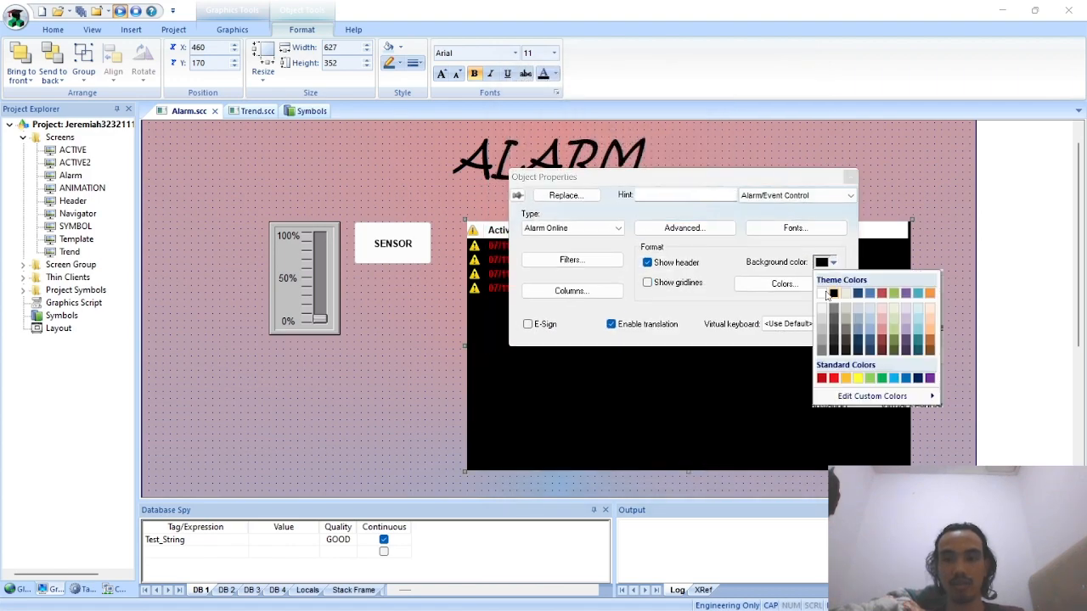
click(824, 294)
drag(773, 181, 682, 193)
click(674, 211)
click(674, 210)
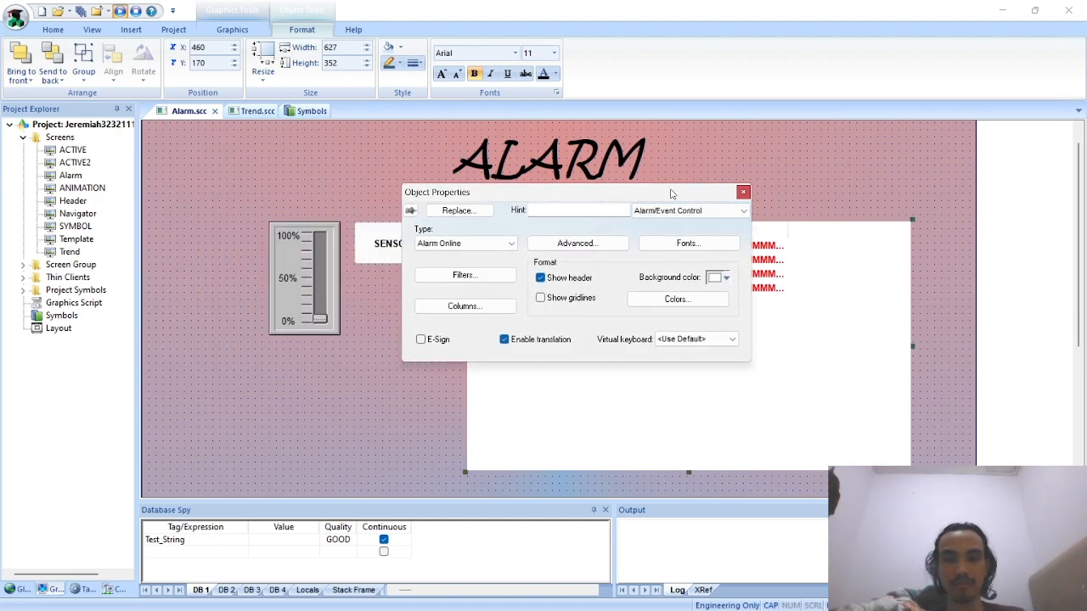
click(742, 192)
Step: Switch to the PDF in Edge and examine the finished alarm screen example and the tags, types, limits and messages of its alarm worksheet
key(alt+Tab)
scroll(638, 255, up, 3)
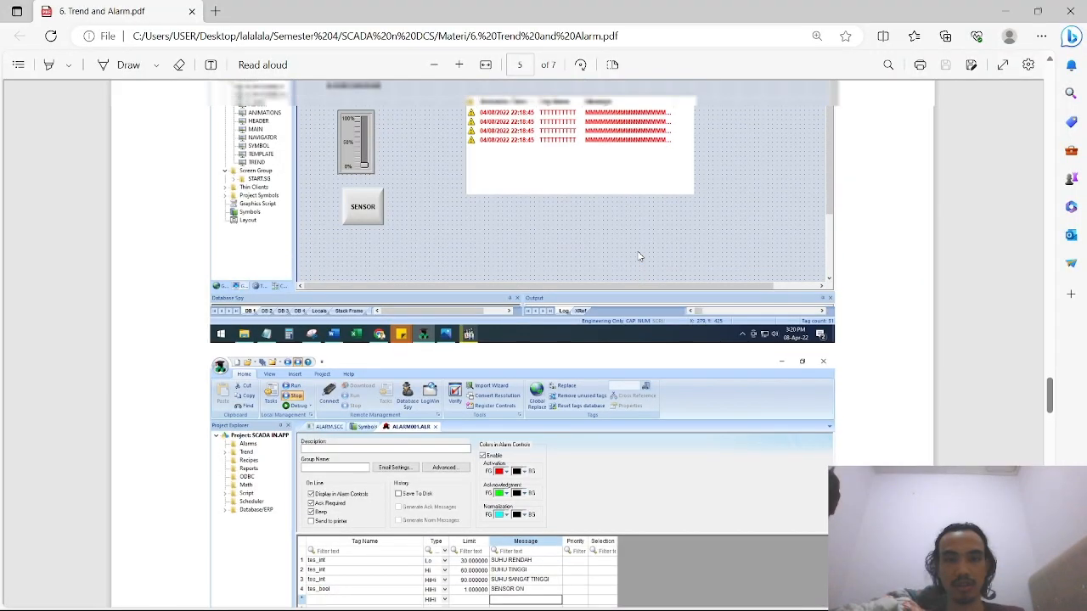
scroll(638, 255, down, 15)
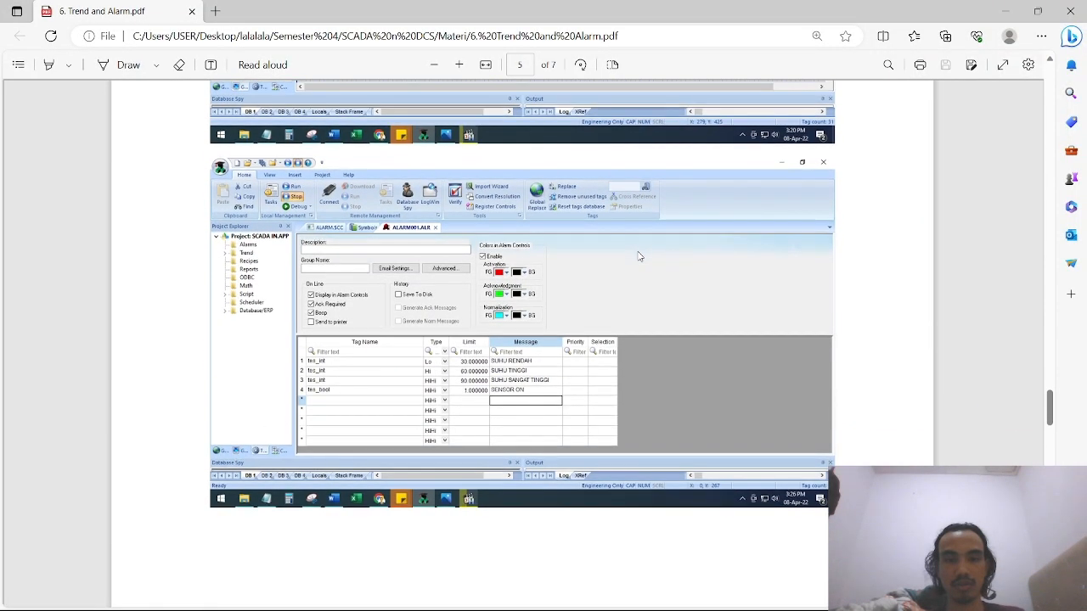
scroll(639, 256, up, 20)
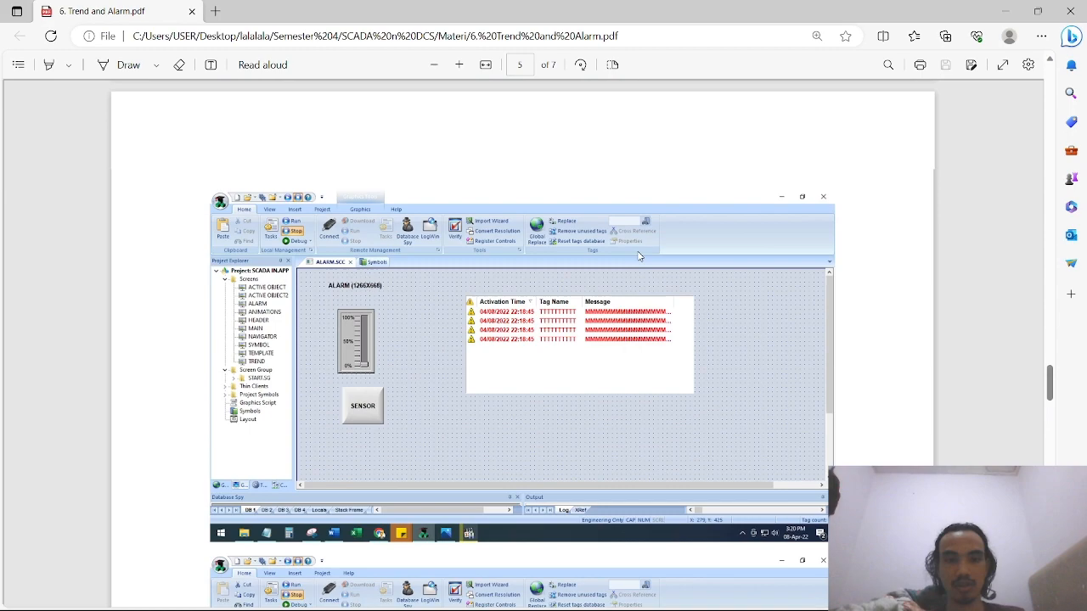
scroll(638, 256, down, 10)
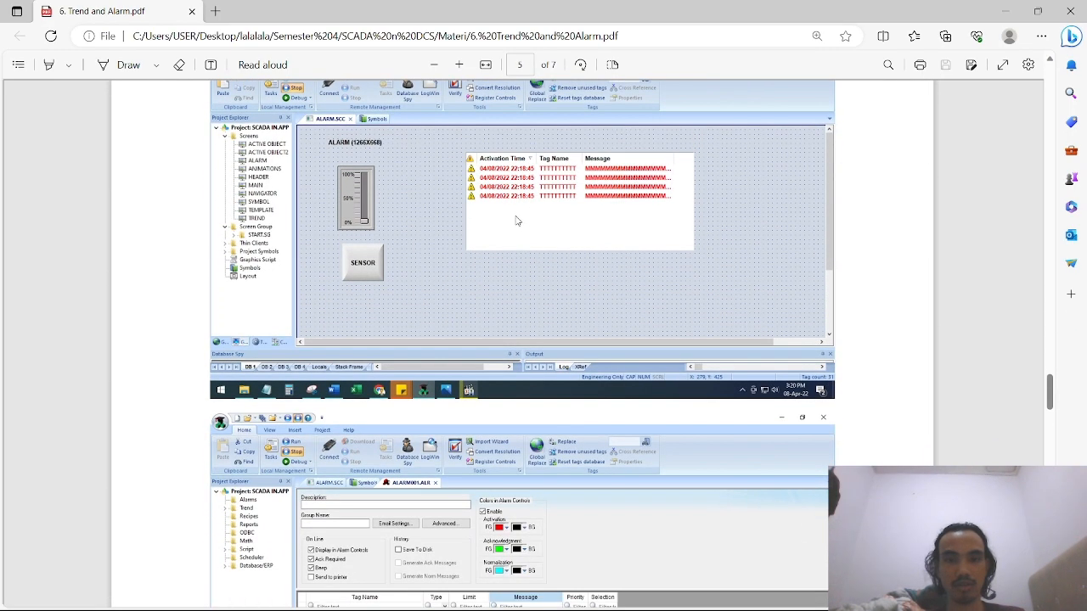
scroll(472, 303, down, 4)
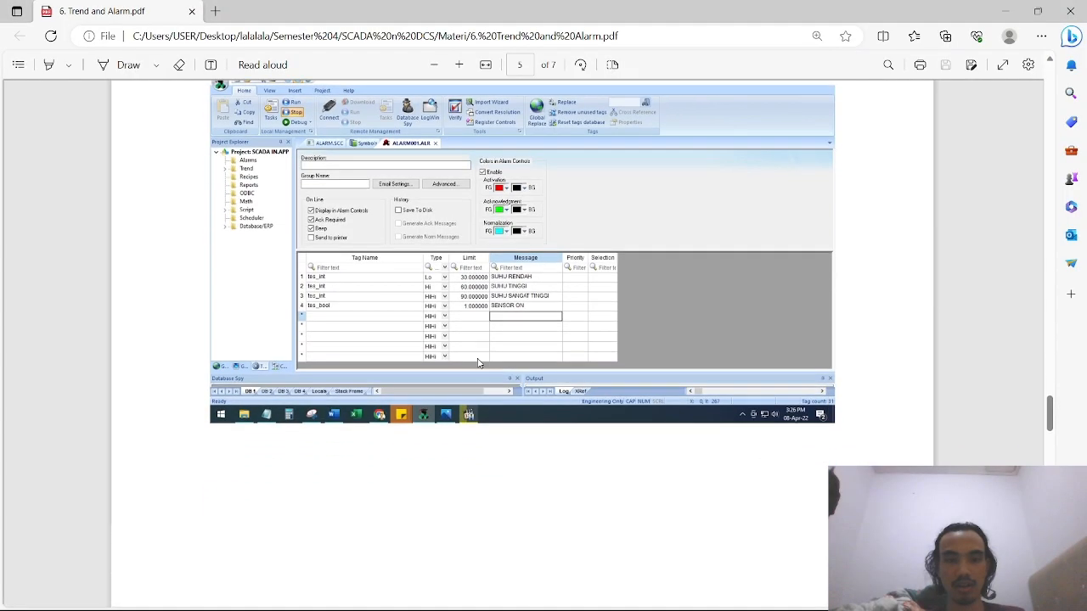
scroll(478, 363, down, 1)
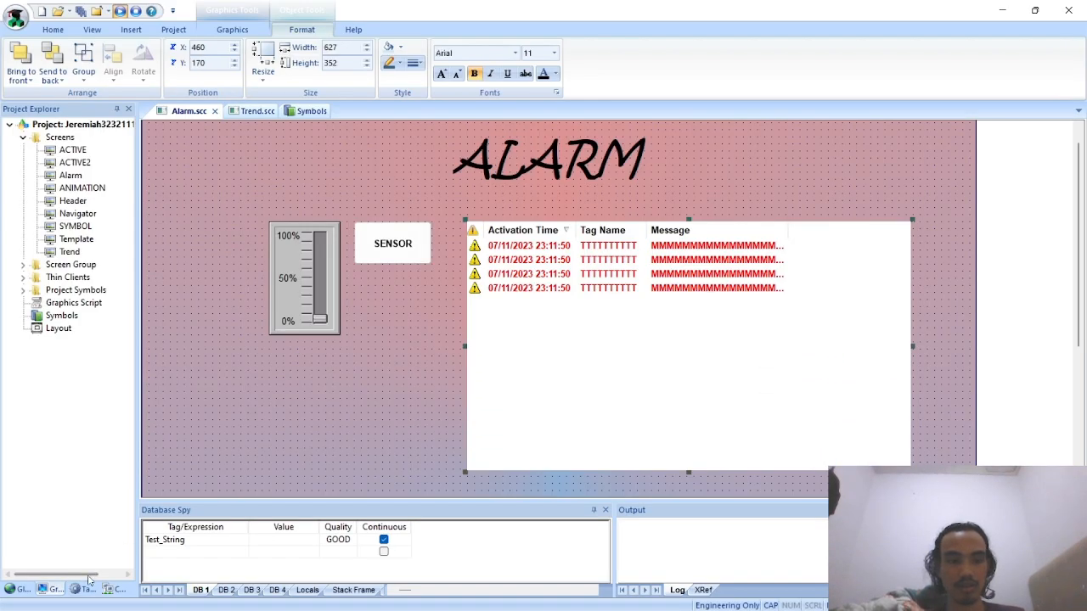
Step: Return to InduSoft Web Studio and open a new alarm worksheet from the project's Alarms tasks, consulting the PDF's worksheet example
click(87, 587)
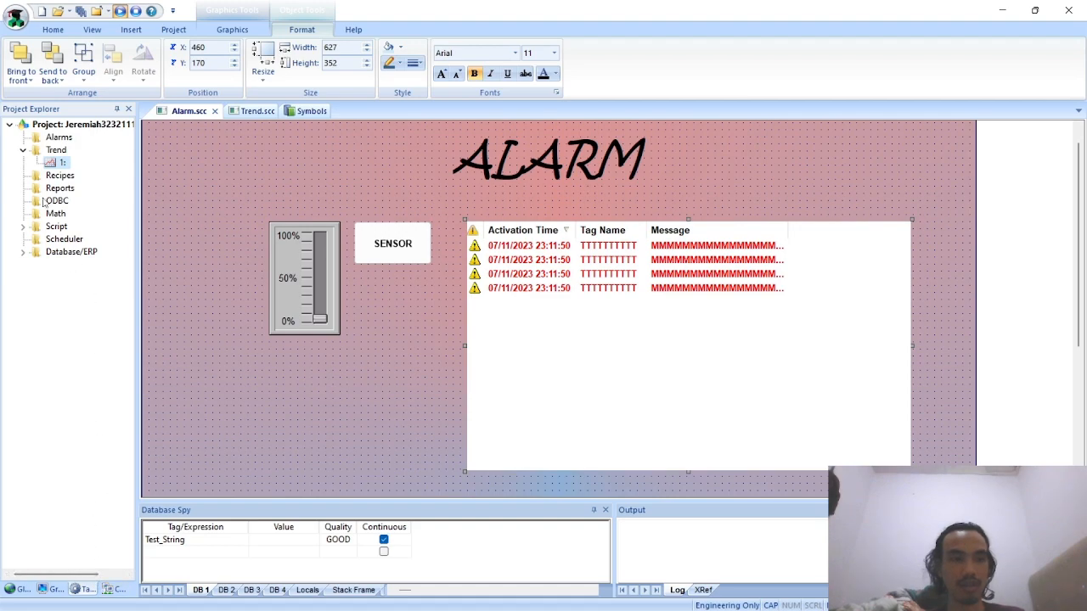
double_click(51, 138)
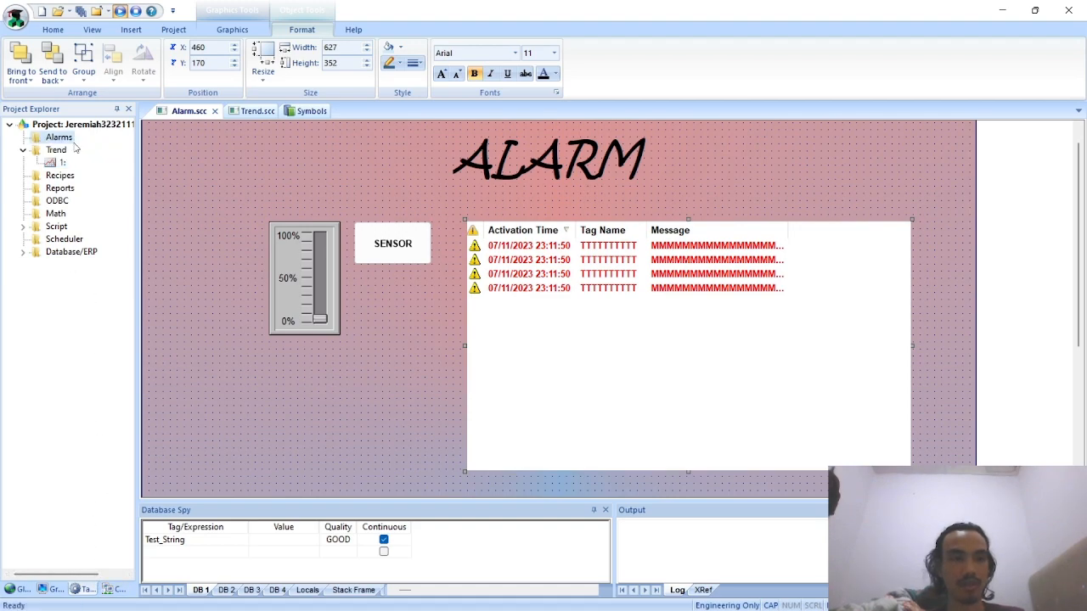
key(alt+Tab)
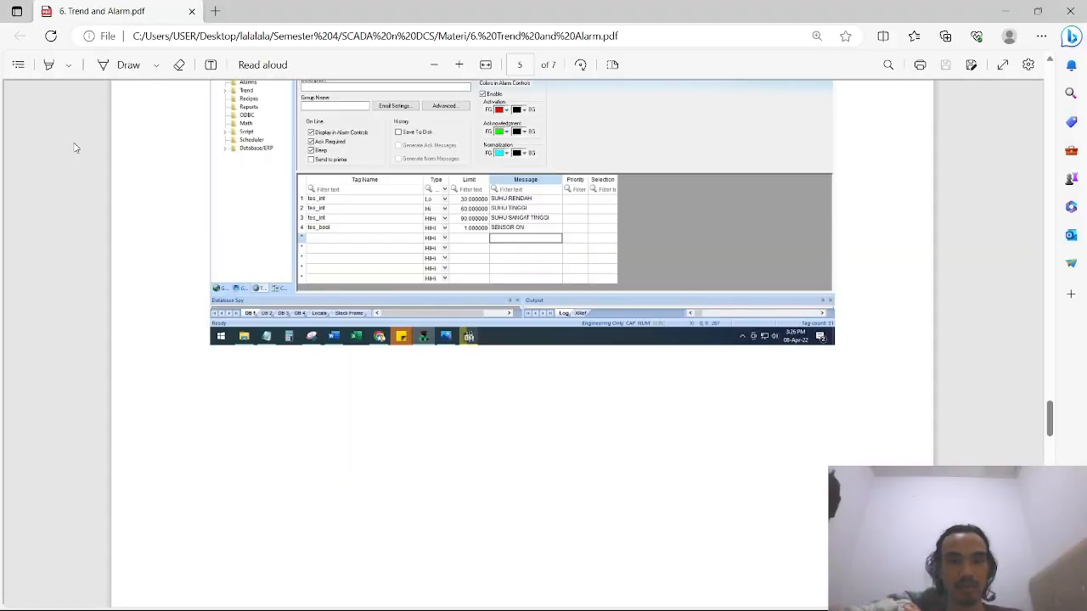
scroll(230, 235, up, 2)
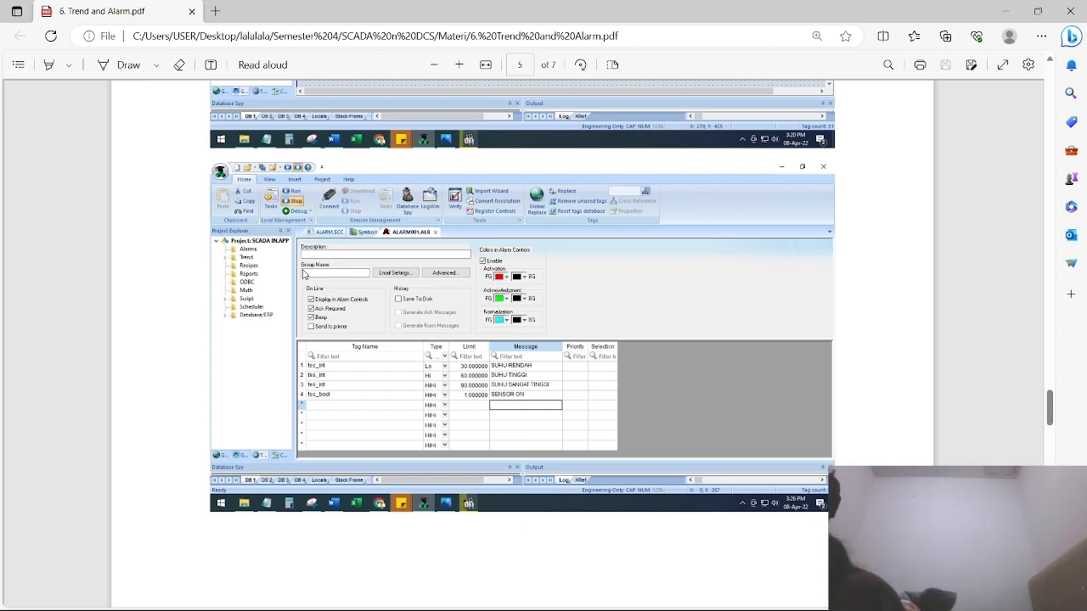
key(alt+Tab)
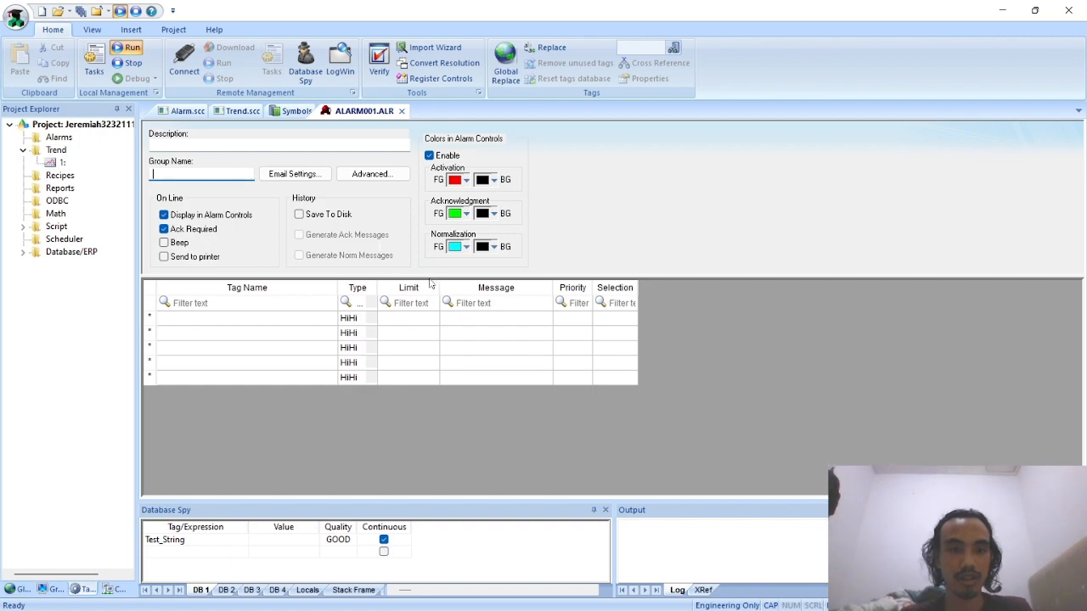
Step: Assign the existing tag Temp_ALARM to the first row of the alarm worksheet
click(210, 320)
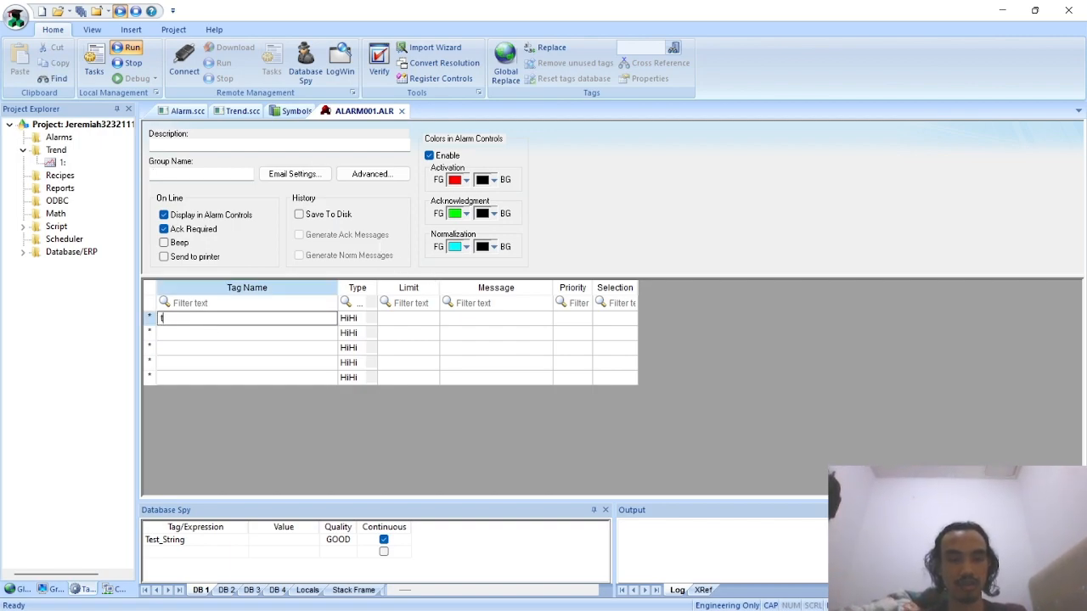
key(Caps_Lock)
text(T)
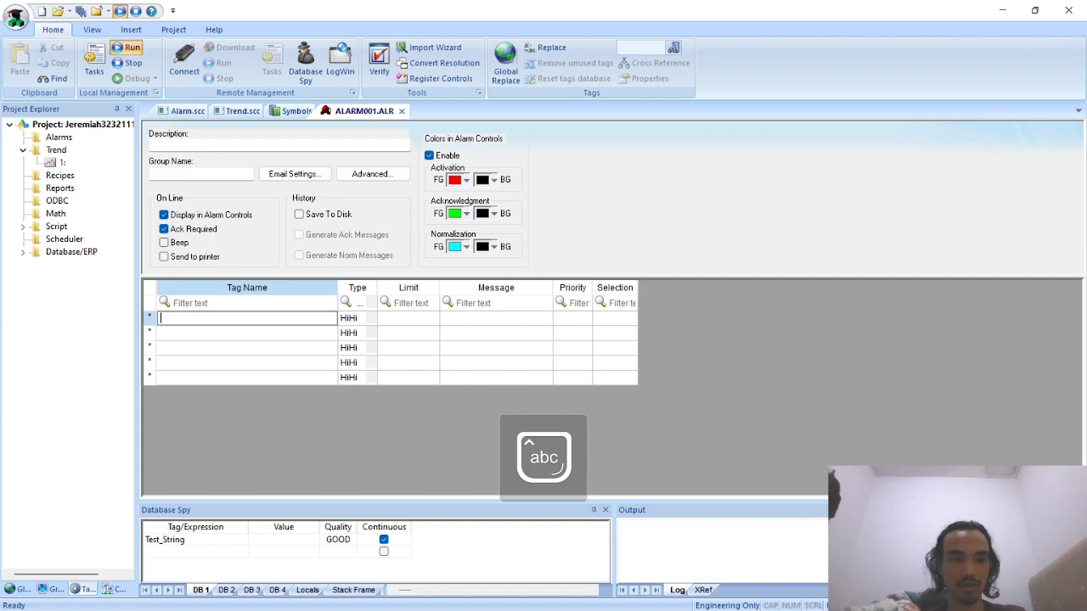
double_click(225, 325)
text(te)
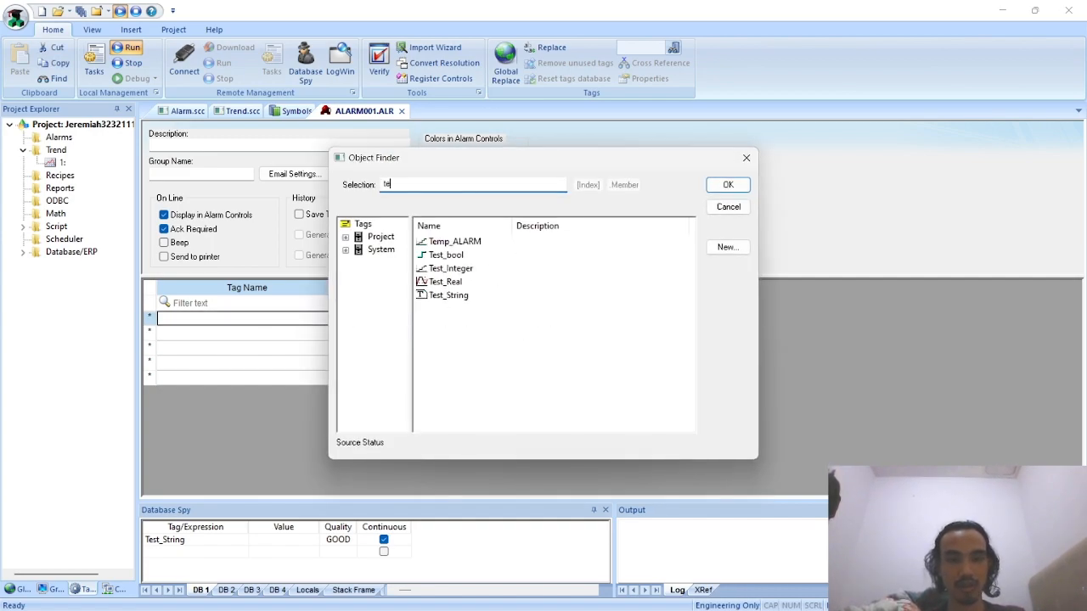
click(462, 243)
click(727, 185)
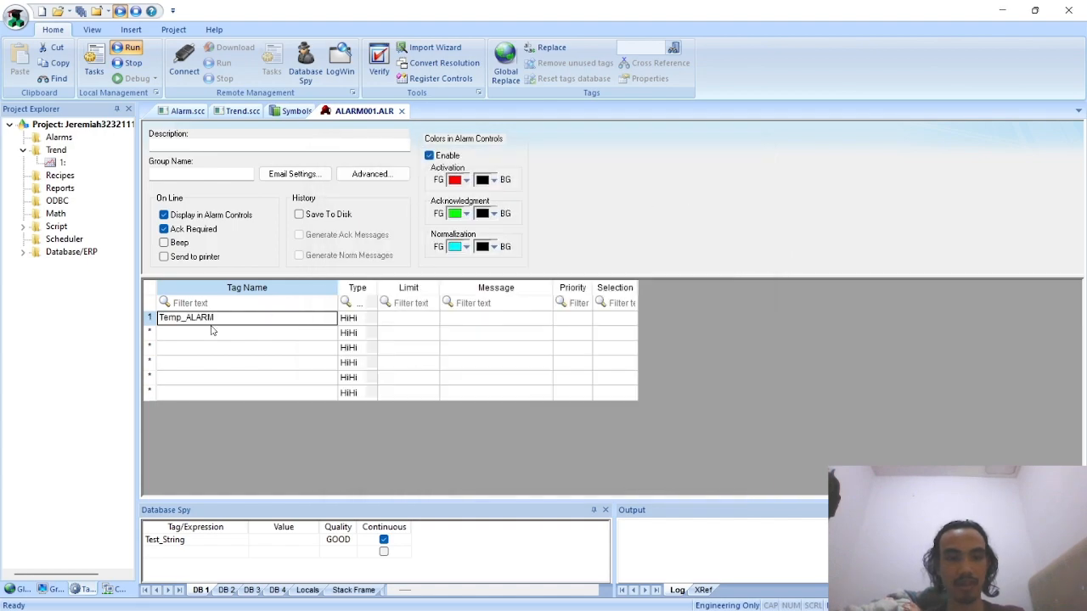
Step: Assign the Temp_ALARM tag to the second and third rows of the alarm worksheet
double_click(212, 333)
text(te)
click(503, 243)
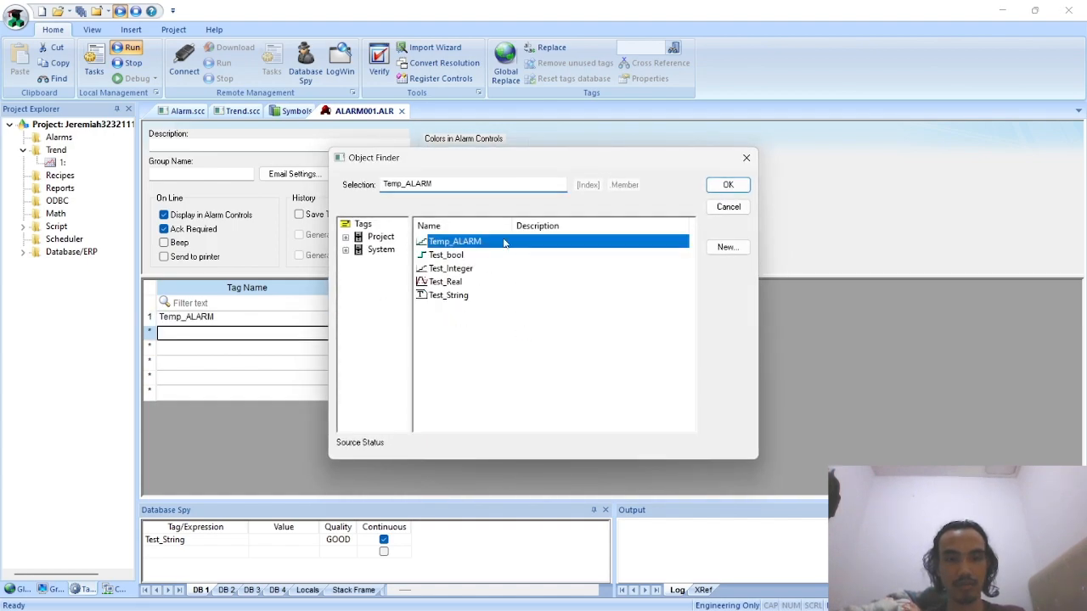
click(727, 185)
double_click(234, 352)
text(te)
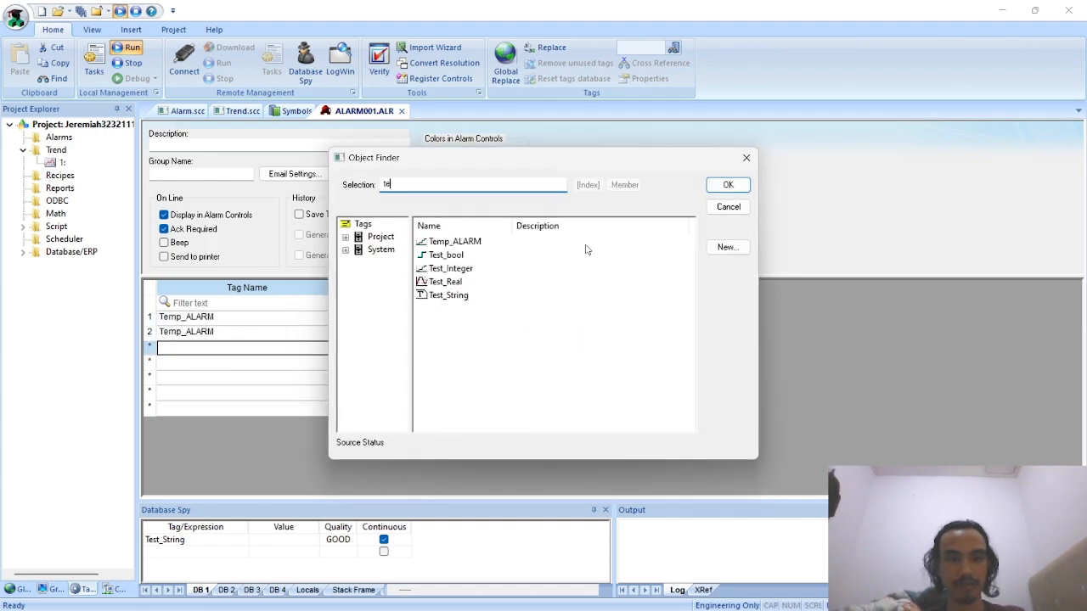
click(510, 242)
click(728, 185)
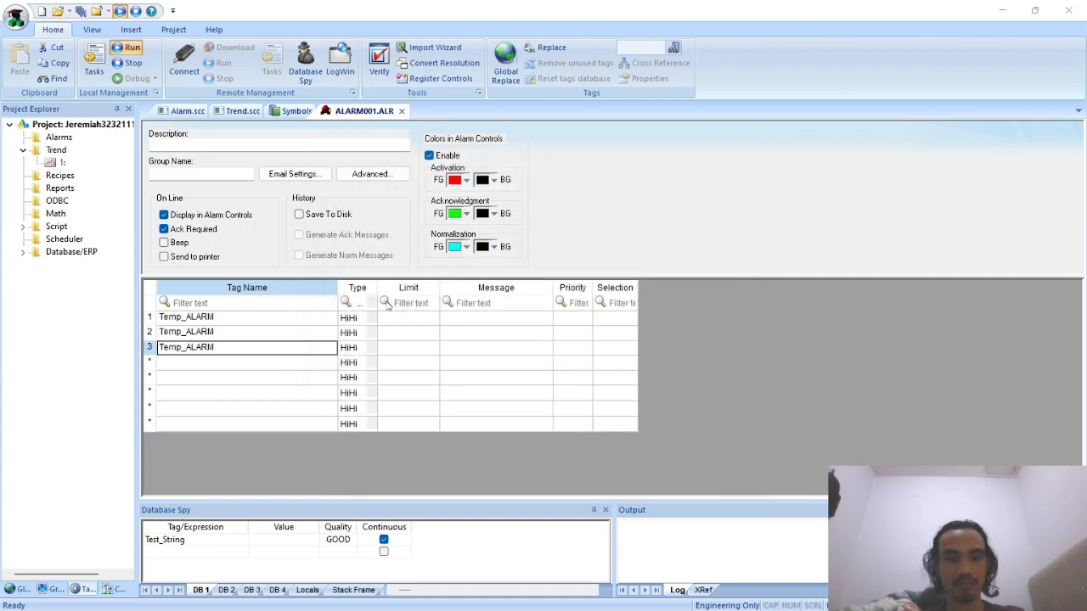
Step: Set the alarm type of the first Temp_ALARM row to Lo, after checking the worksheet example in the PDF
key(alt+Tab)
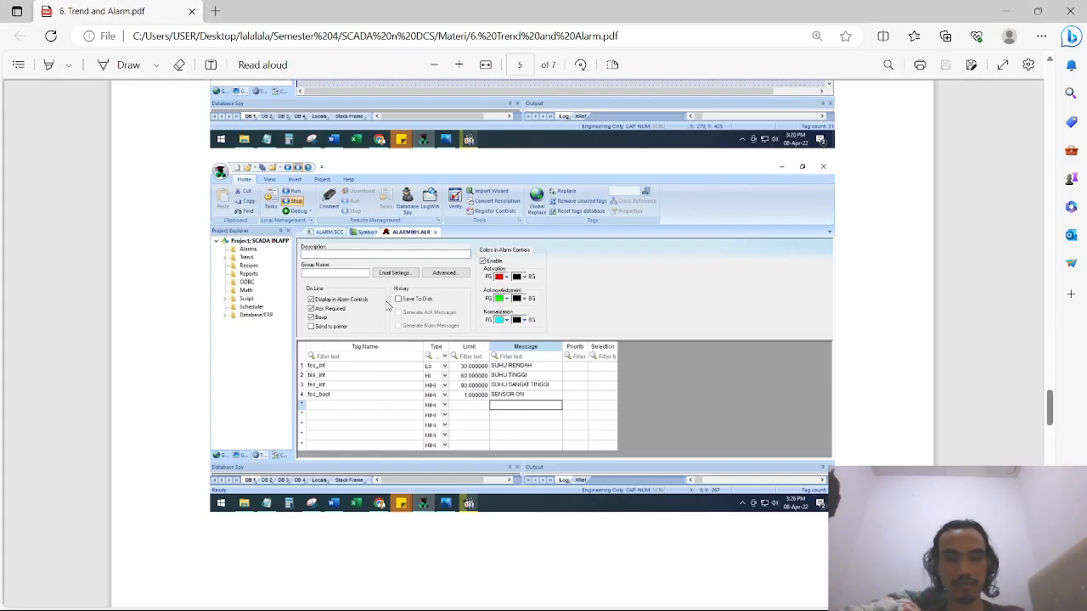
key(alt+Tab)
click(407, 321)
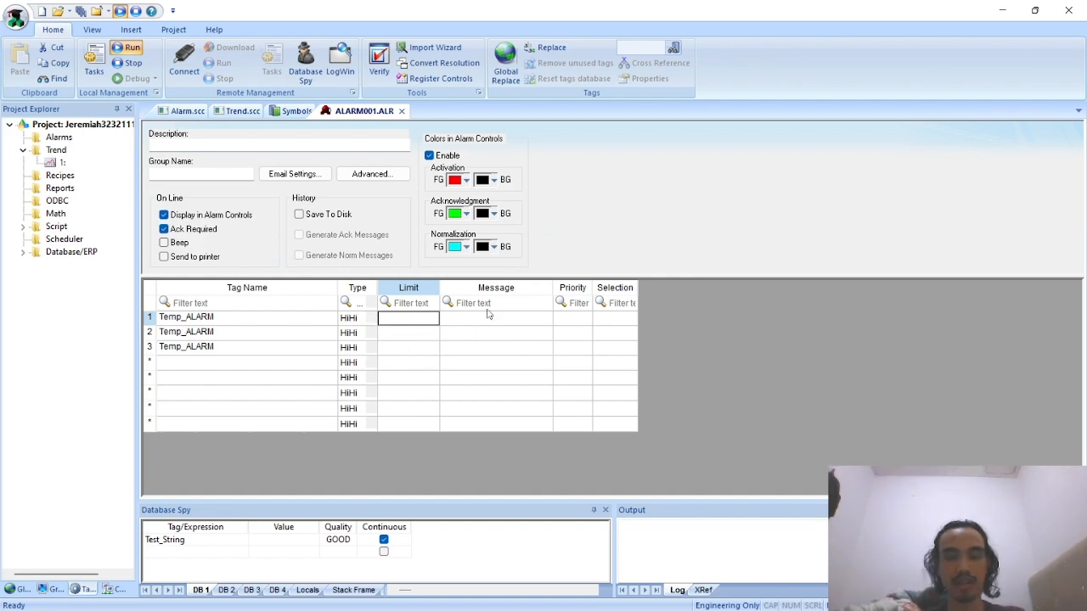
click(376, 324)
click(373, 319)
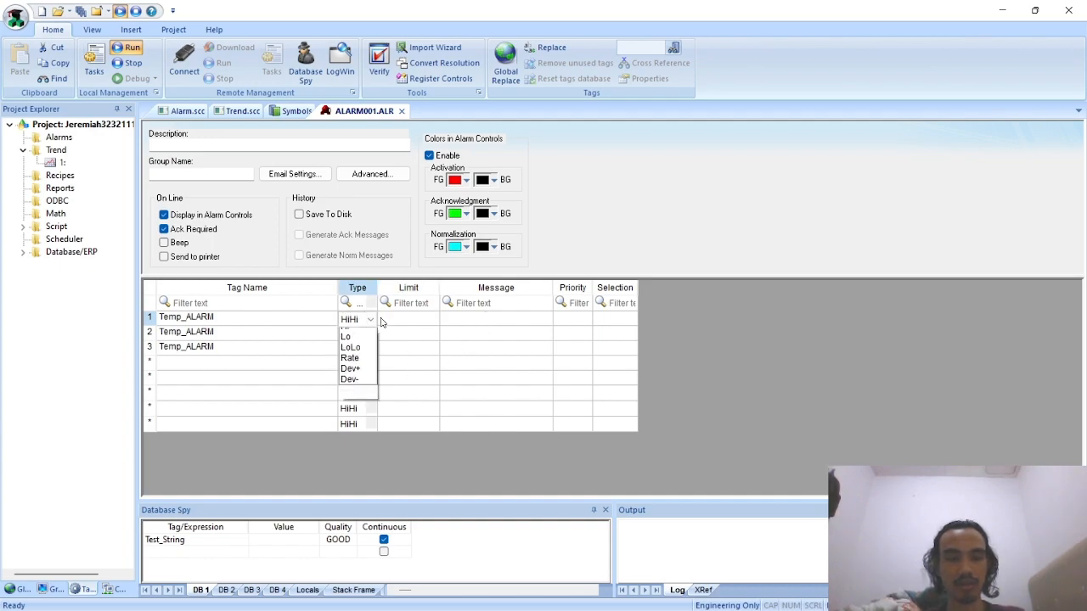
click(371, 320)
click(370, 321)
click(363, 355)
Step: Set the alarm type to Hi for the second Temp_ALARM row and HiHi for the third
click(366, 337)
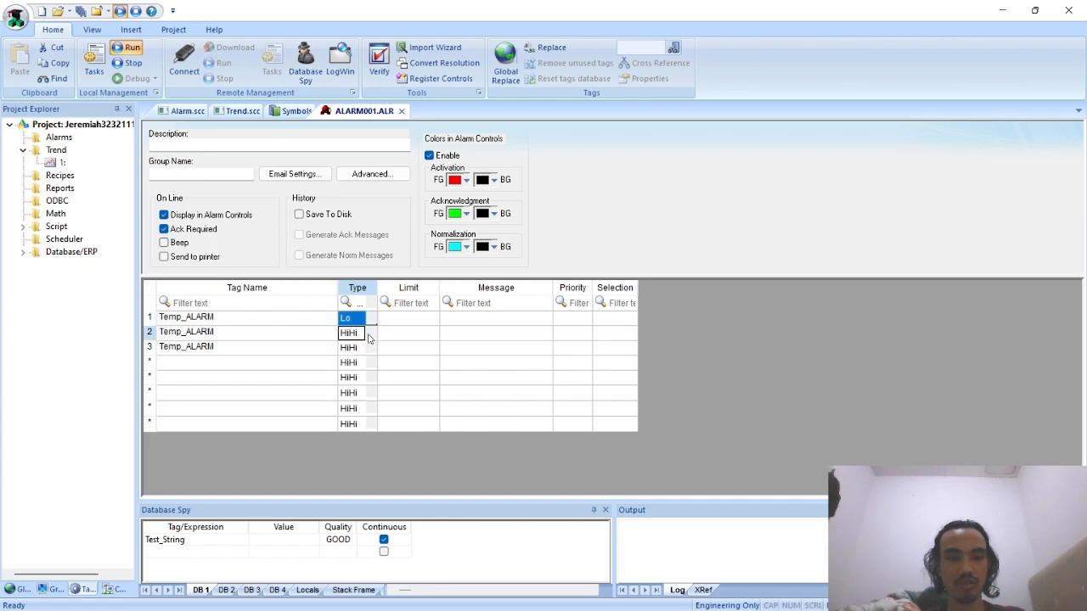
click(371, 336)
click(371, 336)
click(371, 336)
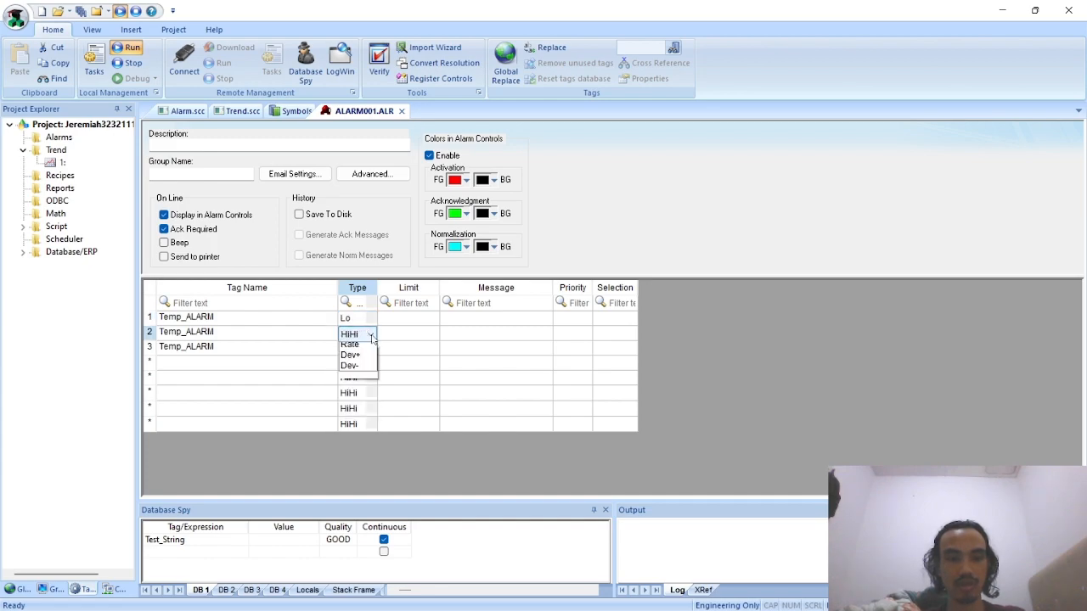
click(364, 359)
click(360, 352)
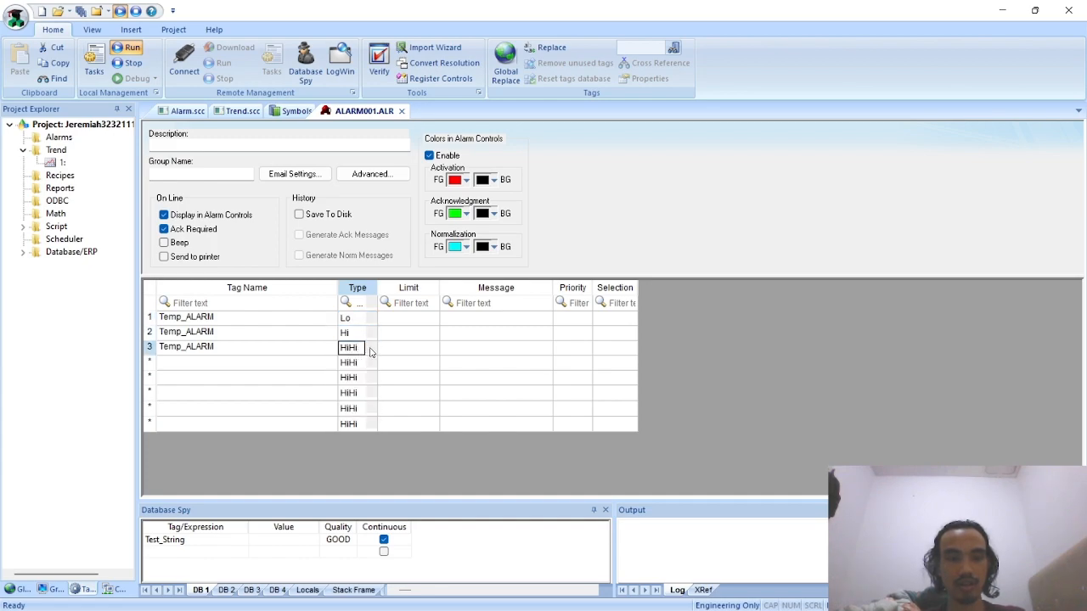
click(370, 350)
click(370, 349)
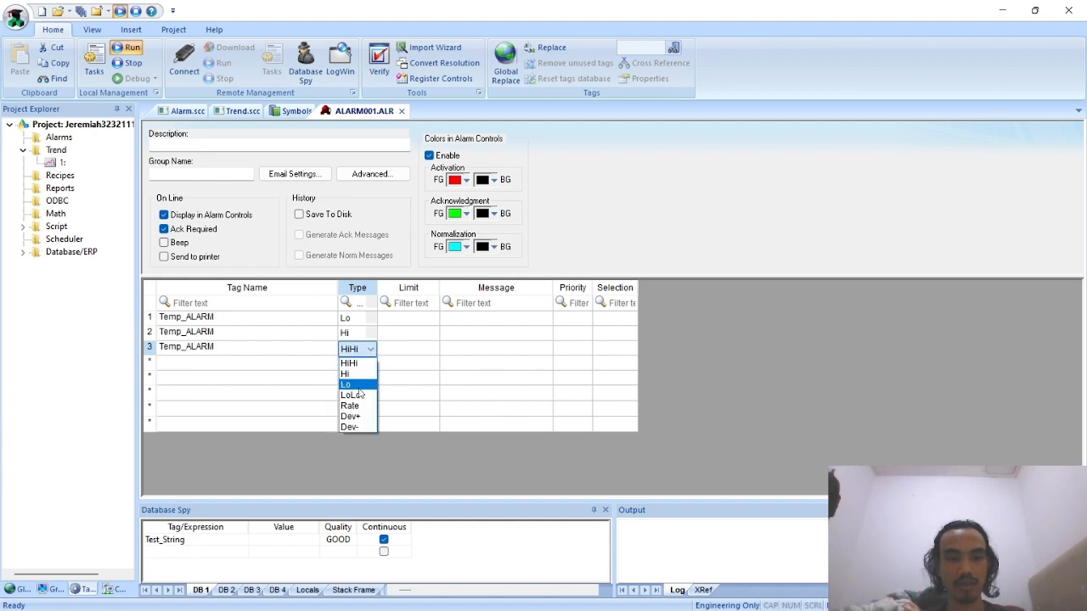
click(360, 364)
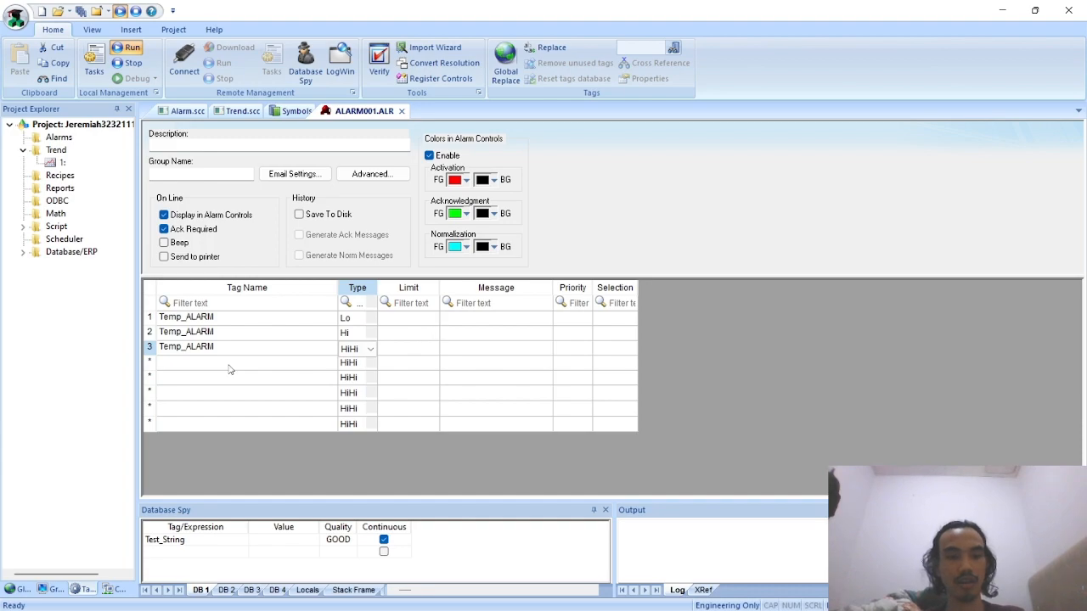
Step: Assign the existing tag Sensor_ to the fourth row of the alarm worksheet
click(192, 367)
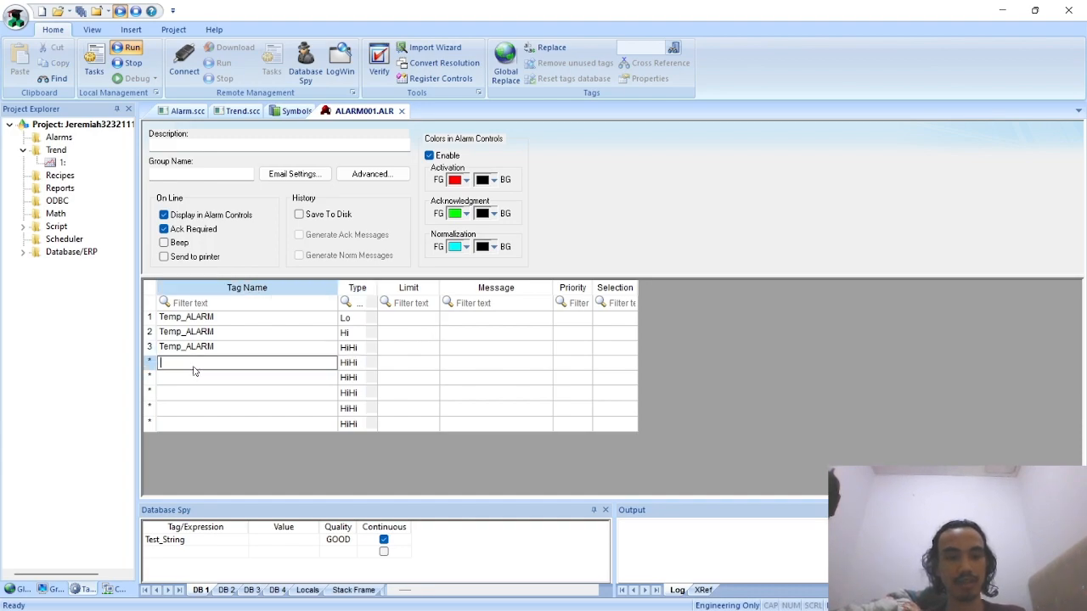
double_click(195, 371)
text(se)
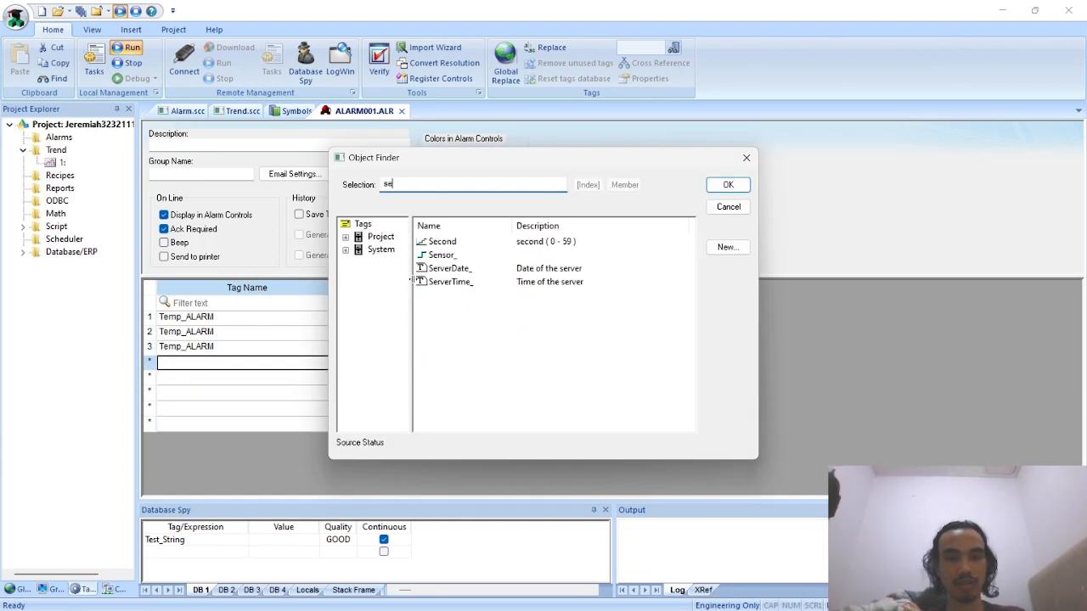
click(441, 255)
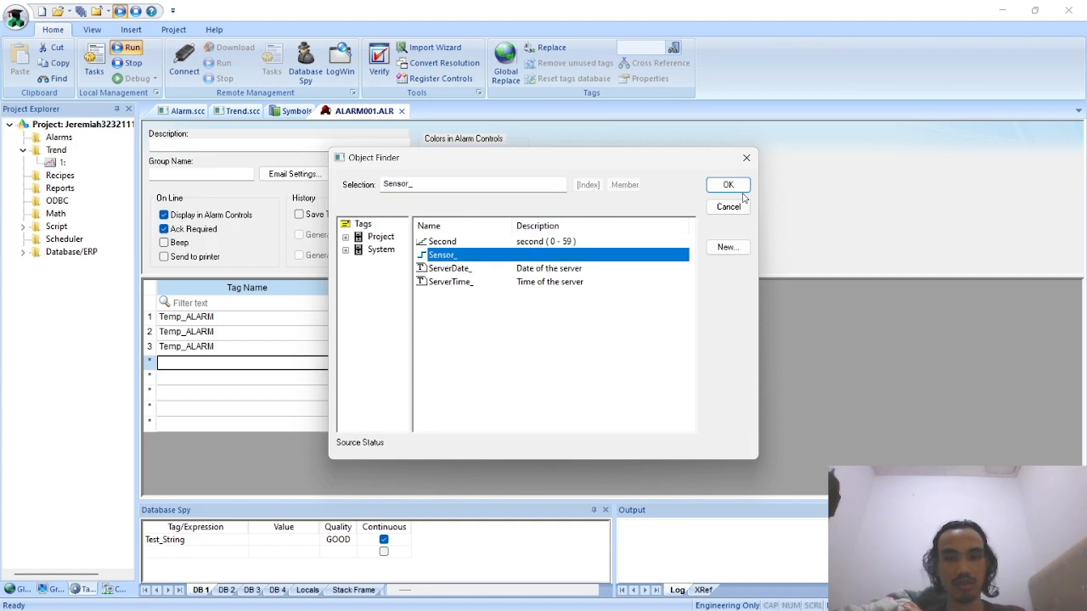
click(732, 187)
Step: Check the sensor row in the PDF example and set the limit of the Sensor_ alarm to 1
key(alt+Tab)
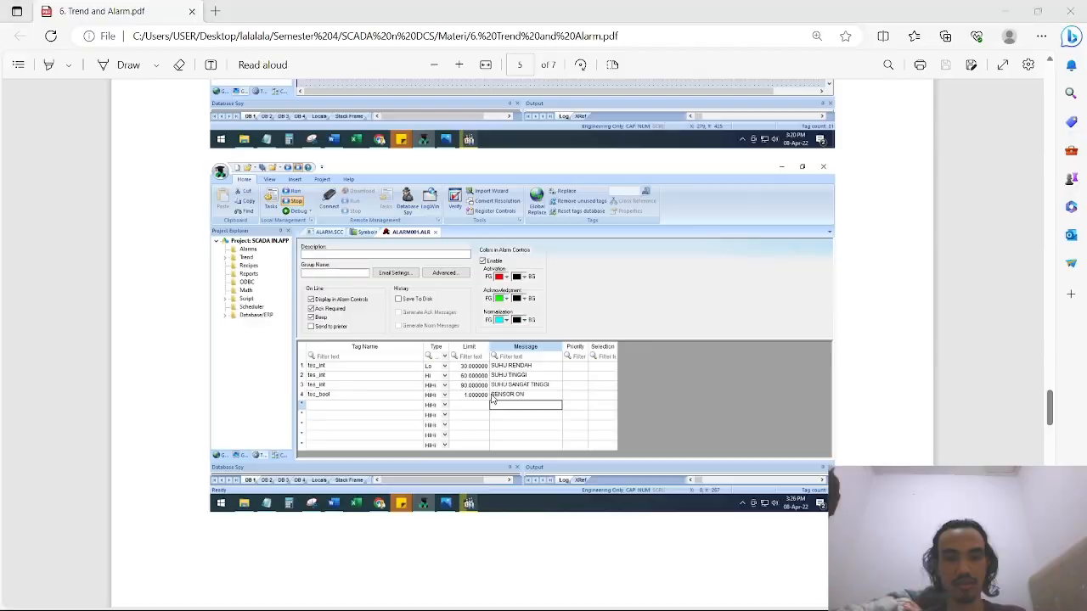
key(alt+Tab)
click(420, 367)
text(1)
key(Return)
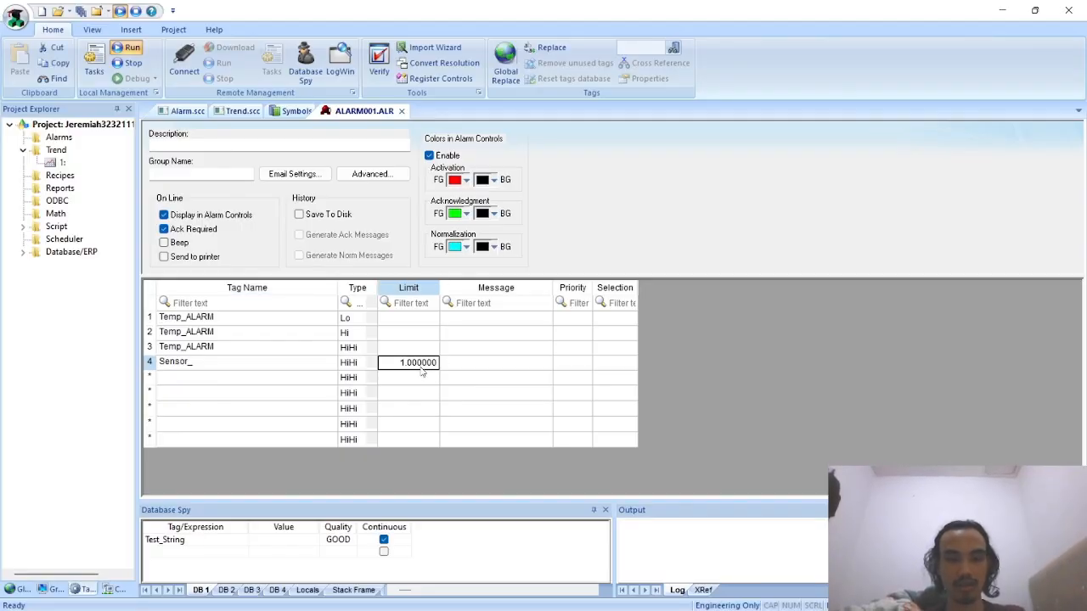
Step: Give the Lo alarm in the first row a limit of 30 and the message "Temperature Good", consulting the PDF for the limit
click(415, 318)
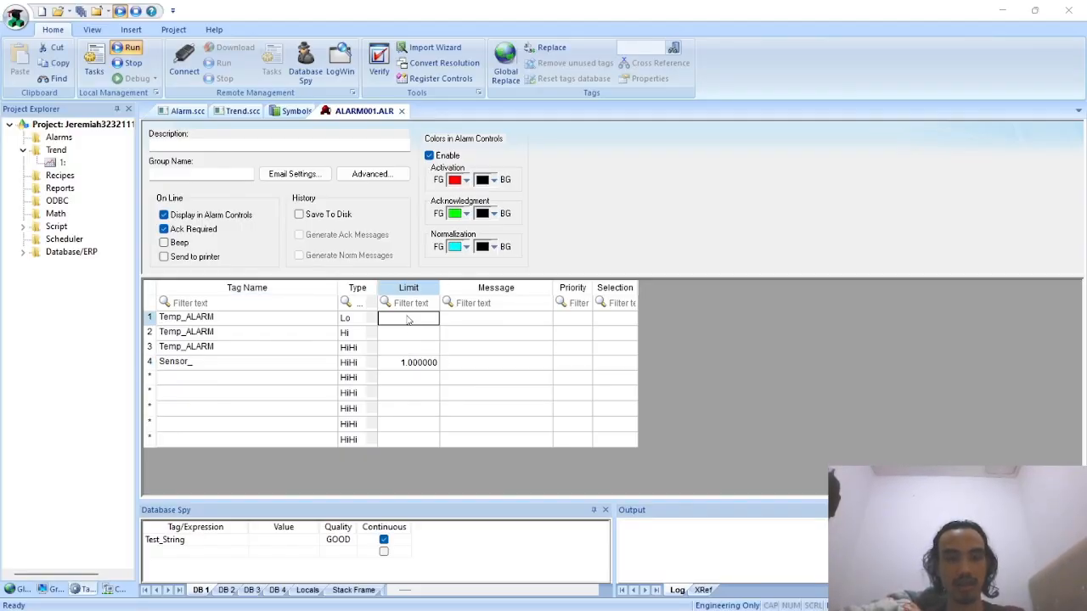
key(alt+Tab)
key(alt+Tab)
click(407, 320)
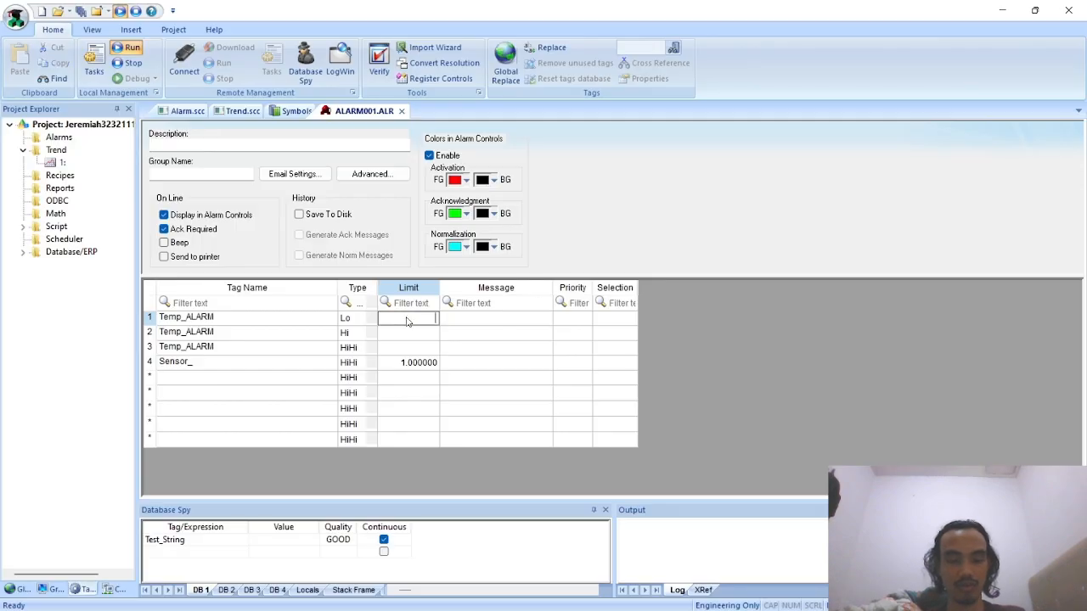
key(Return)
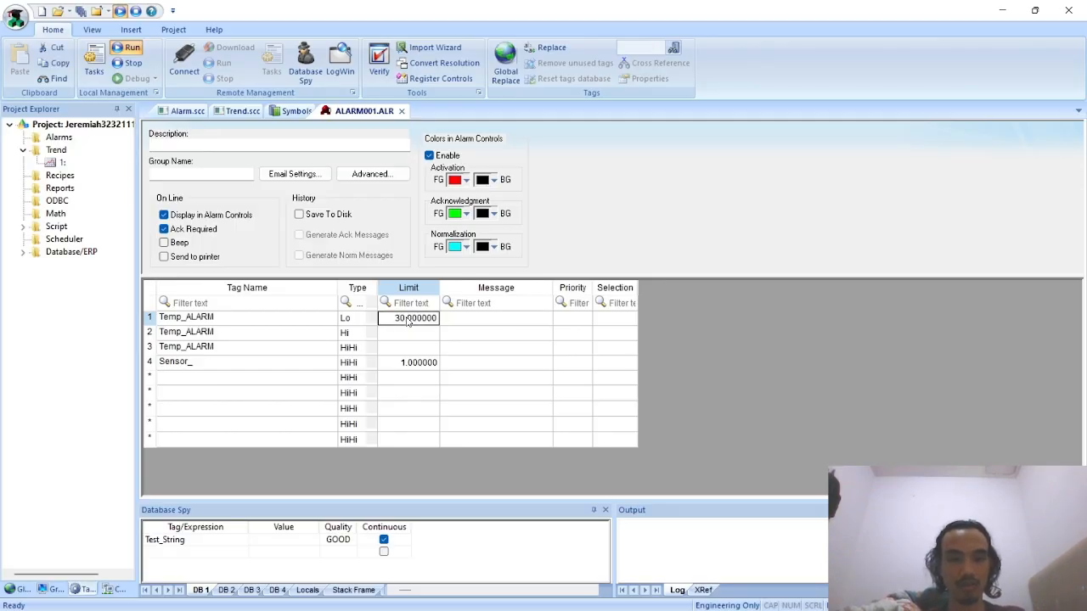
key(Tab)
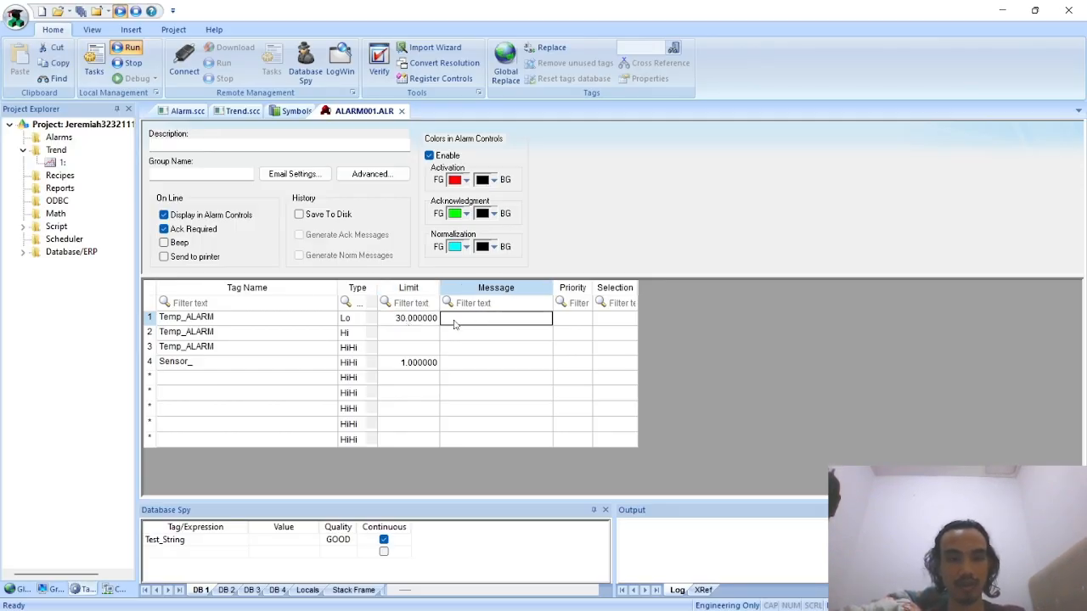
click(481, 325)
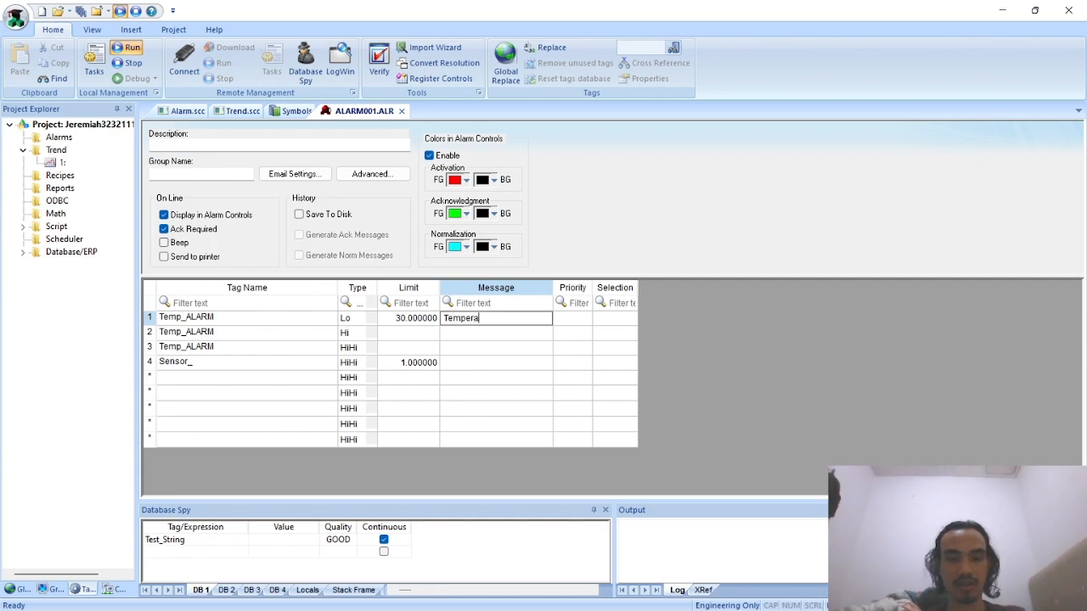
text(Temperature Good)
click(481, 325)
Step: Give the Hi alarm in the second row a limit of 60 and the message "Hot Temperature"
click(402, 335)
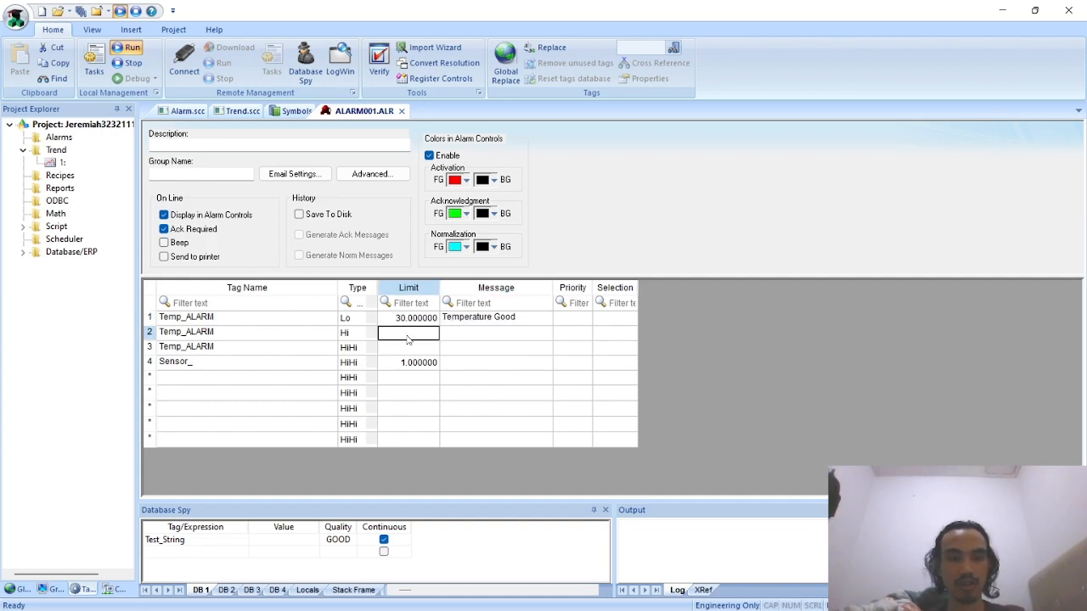
click(407, 336)
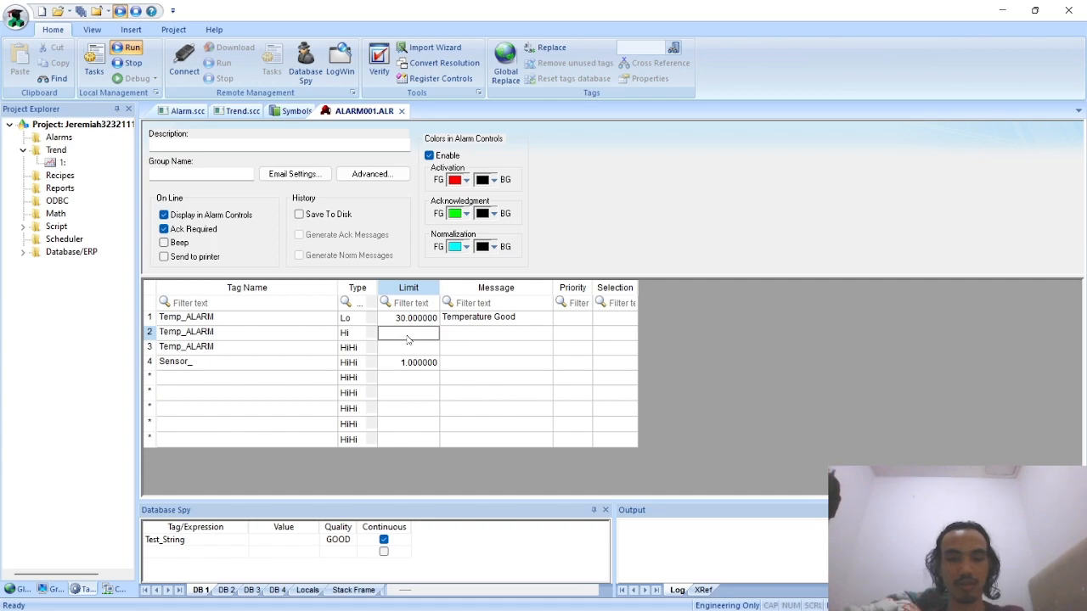
text(60)
key(Return)
click(466, 339)
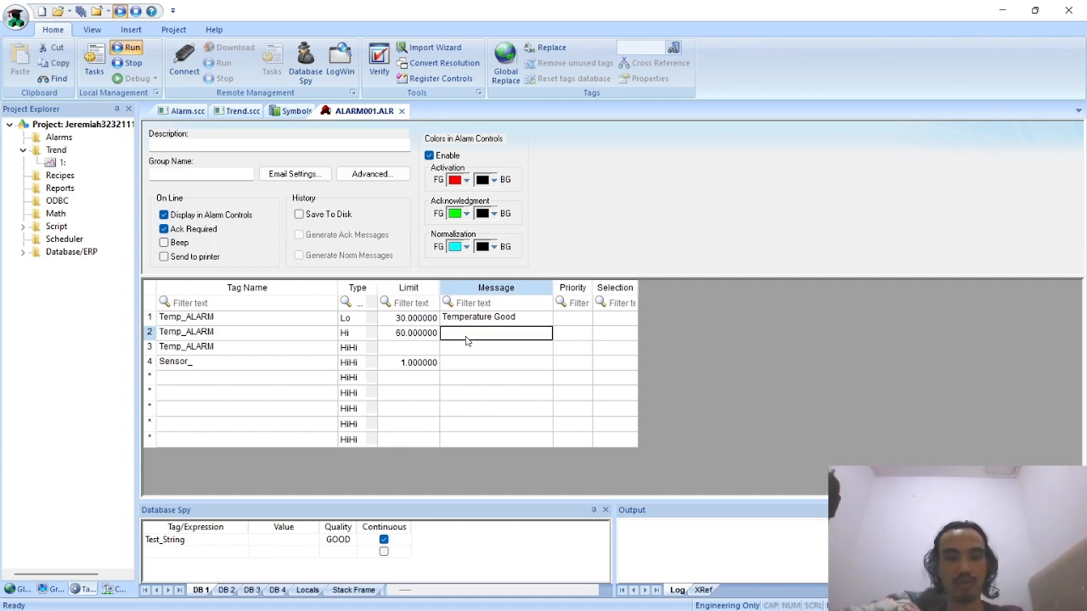
click(473, 337)
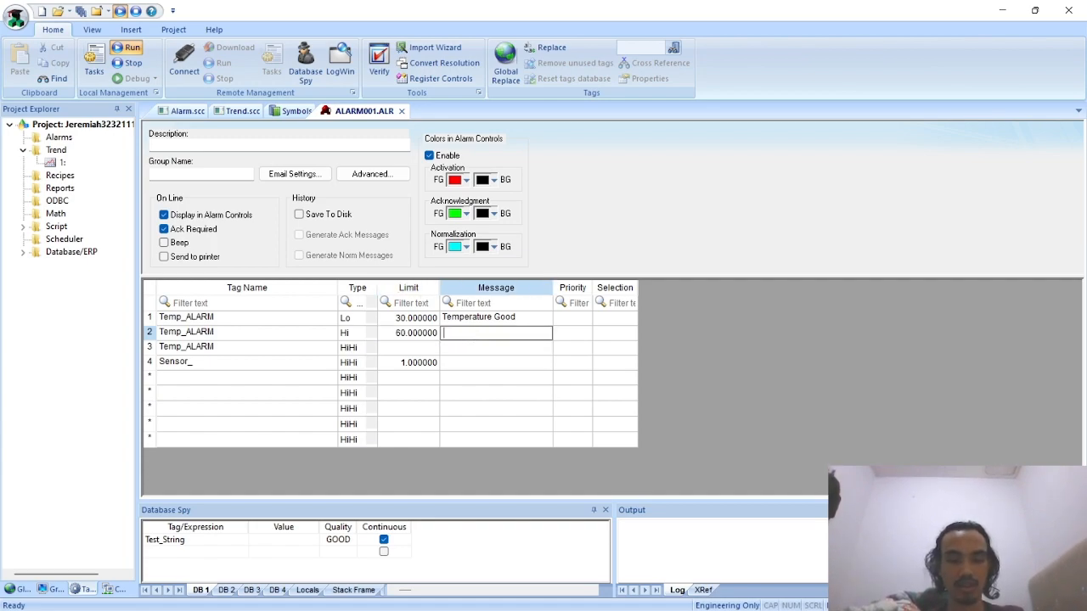
text(Temp)
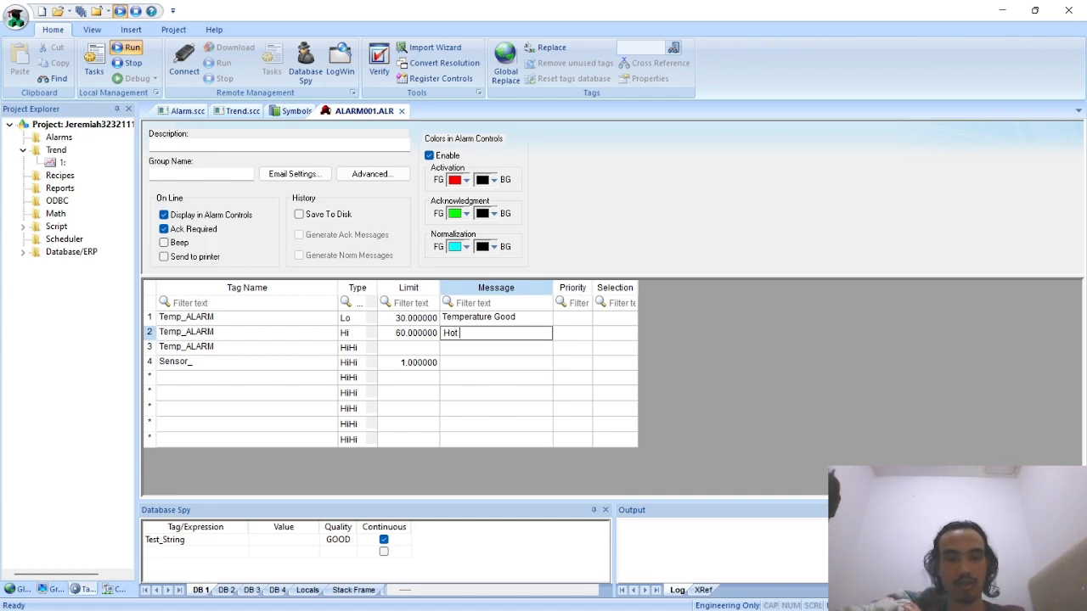
text(eratrue)
key(Return)
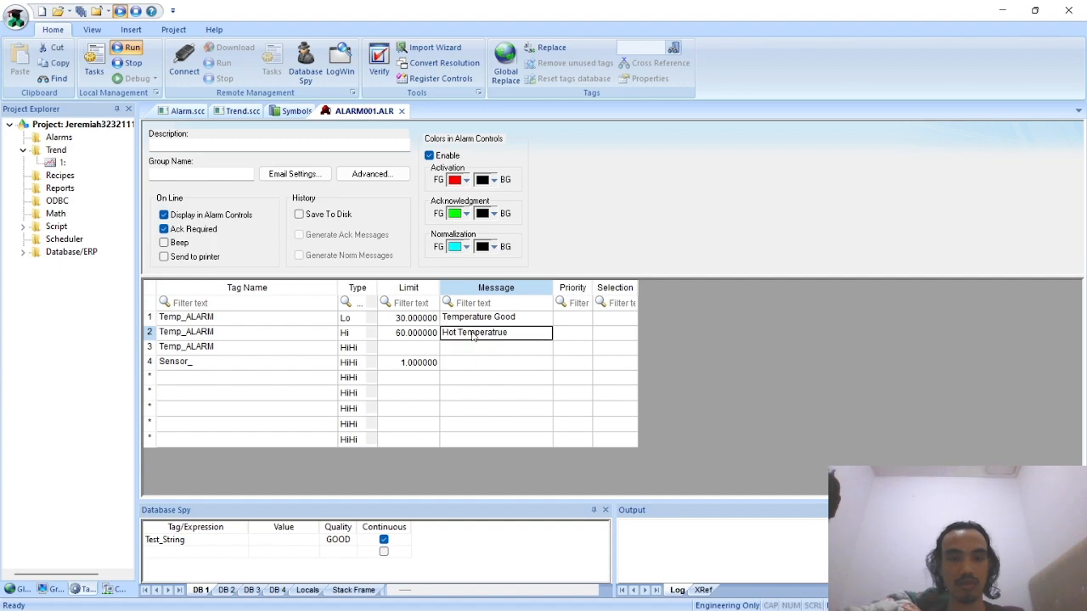
click(486, 336)
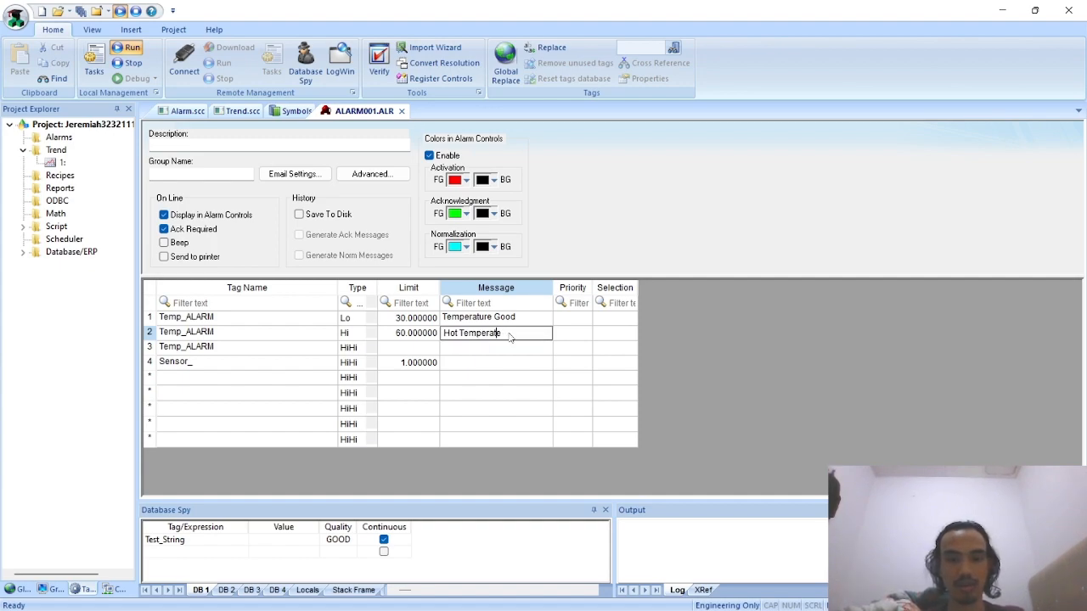
text(ure)
Step: Give the HiHi alarm in the third row a limit of 90 and the message "Warning Temperature"
click(416, 348)
click(416, 350)
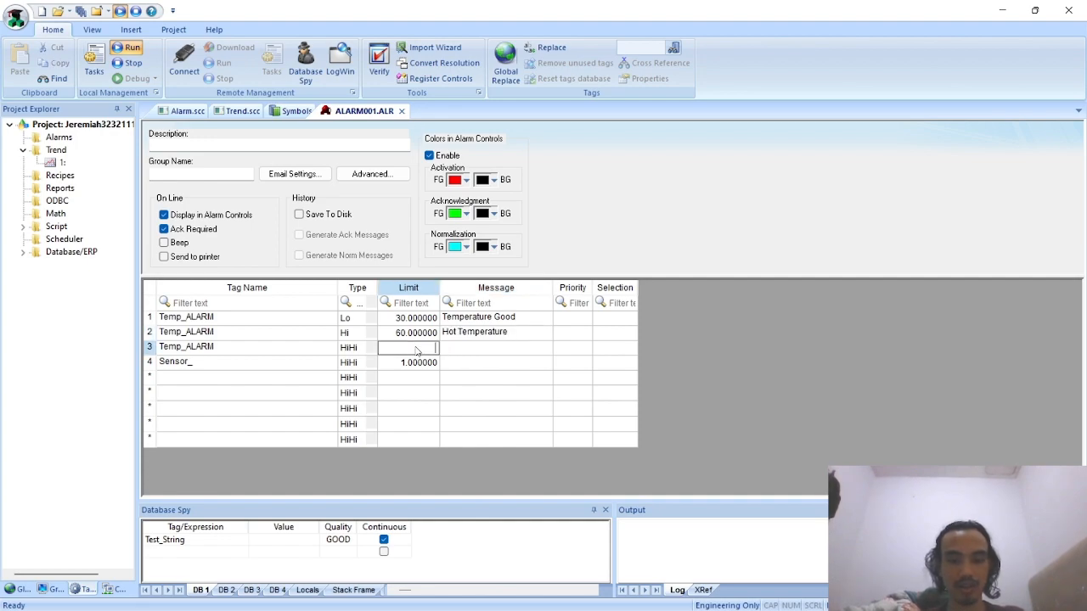
text(90)
key(Return)
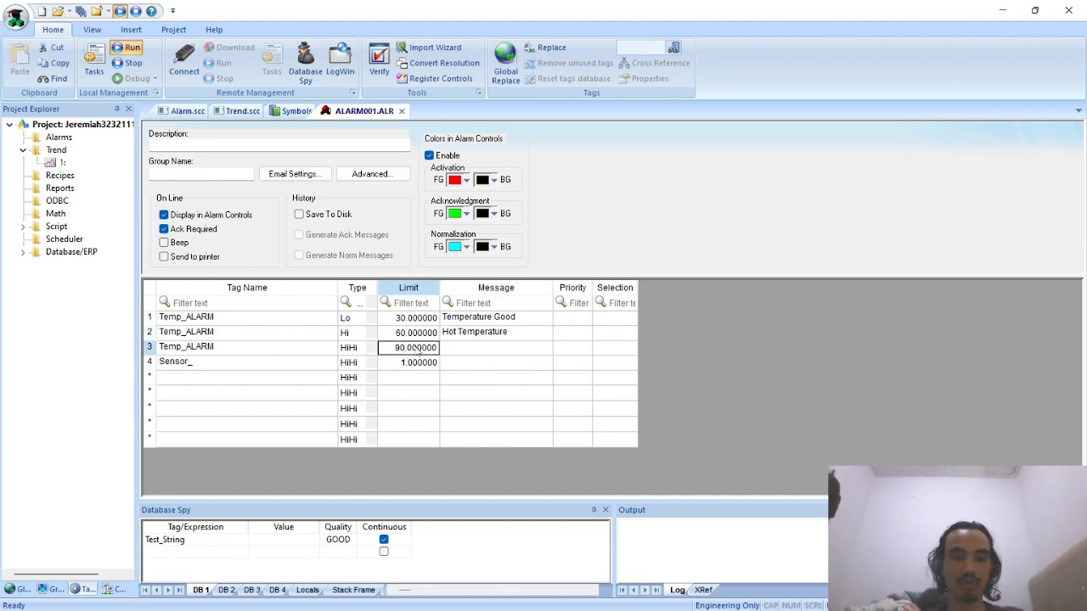
click(469, 352)
click(475, 351)
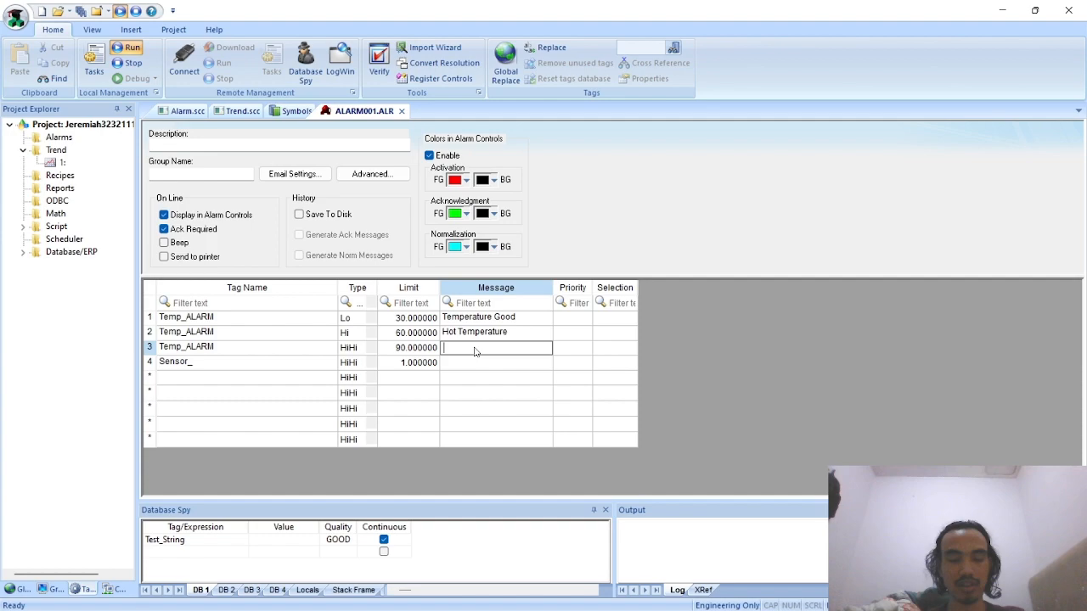
text(Warning Temperatu)
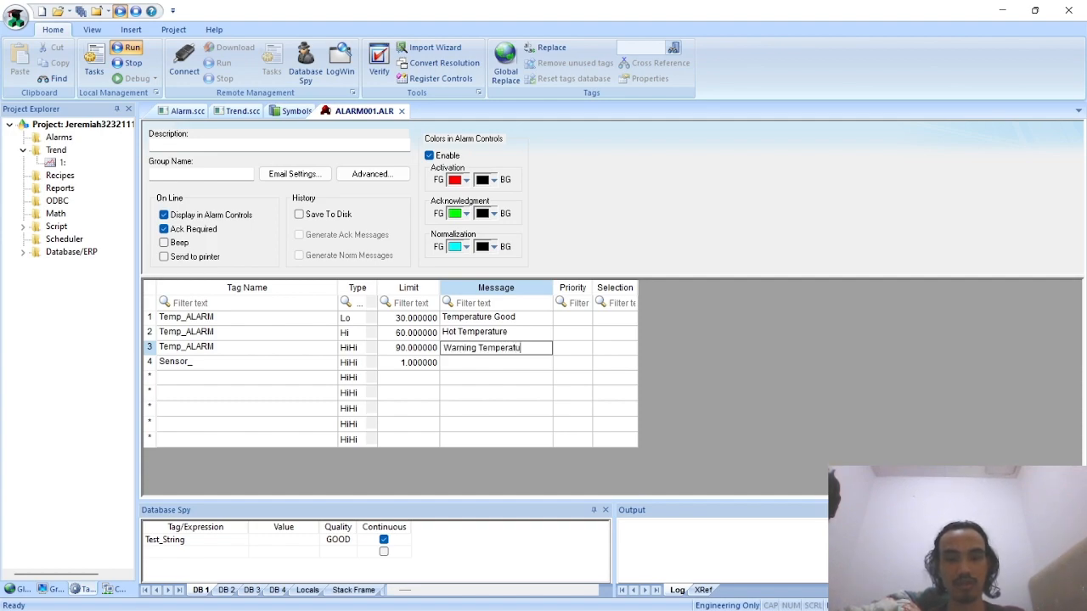
text(re)
Step: Enter the message "Sensor Activated" for the Sensor_ alarm, after checking the PDF example
click(498, 363)
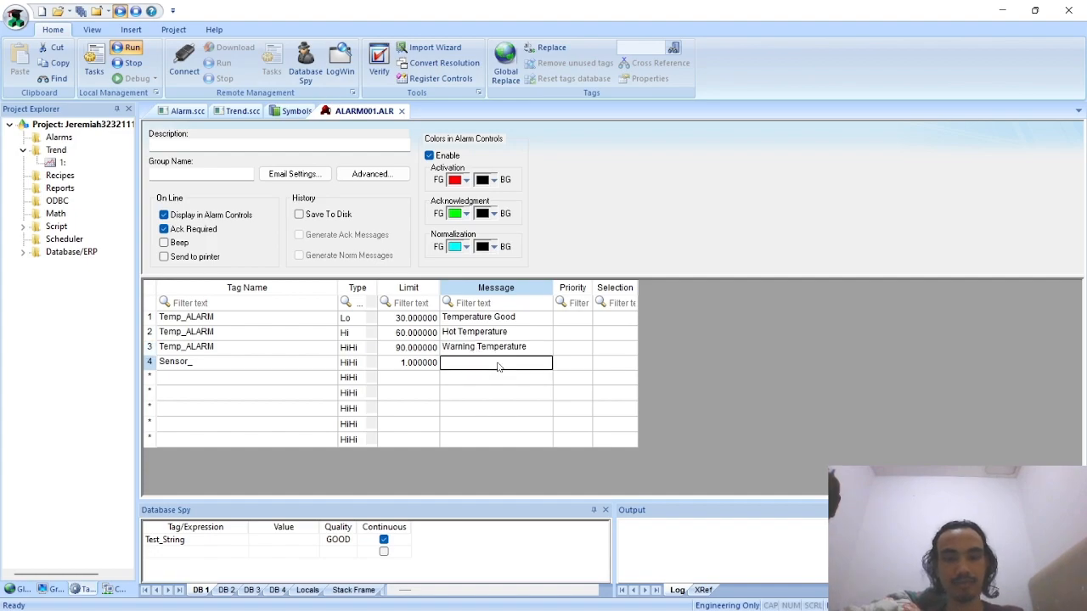
key(alt+Tab)
key(alt+Tab)
click(484, 367)
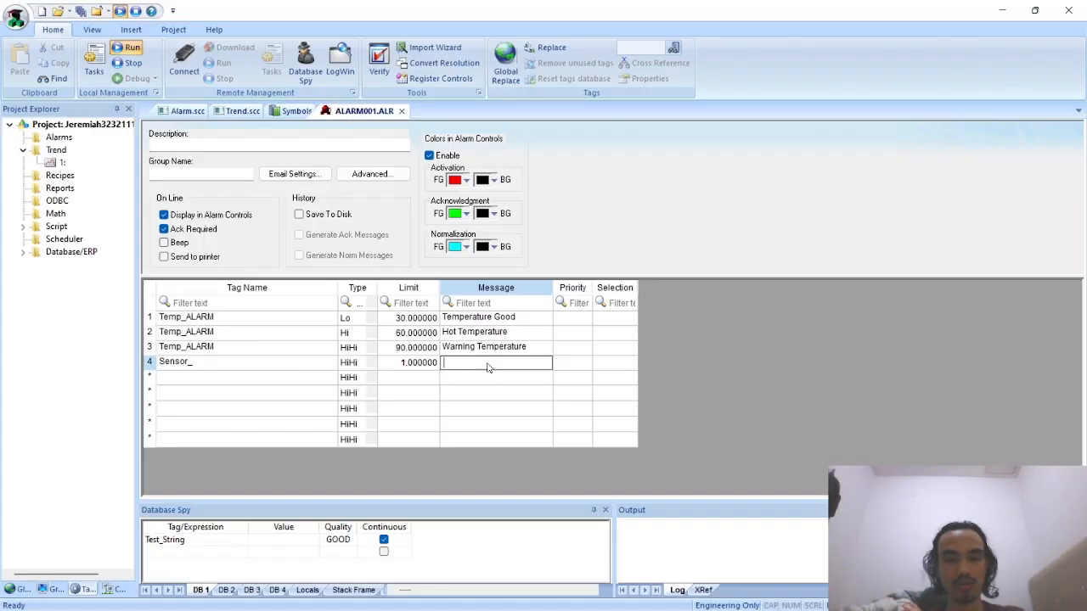
text(Sens)
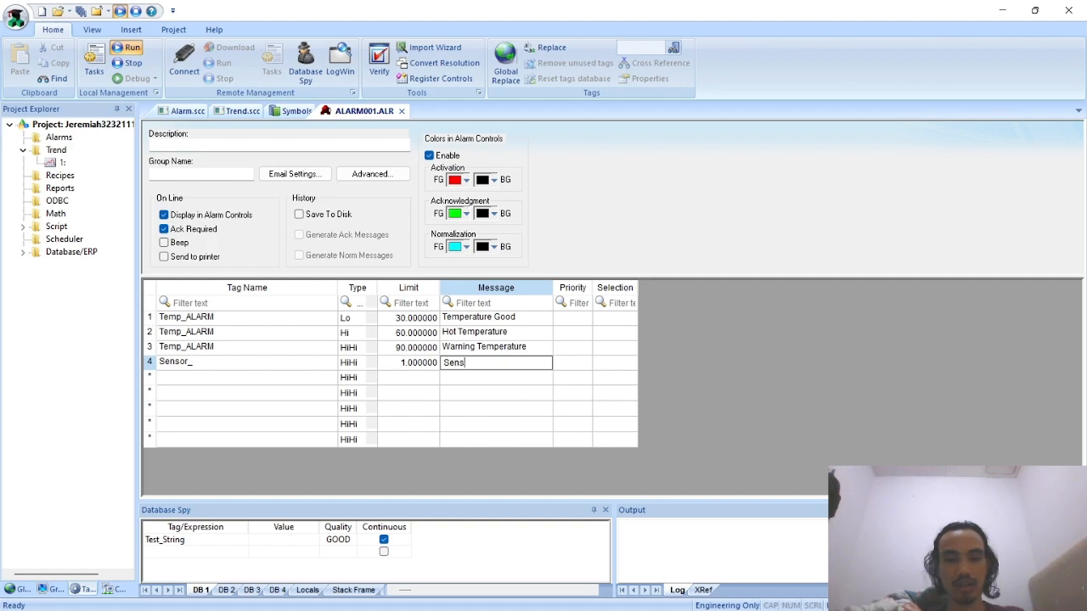
text(orAac)
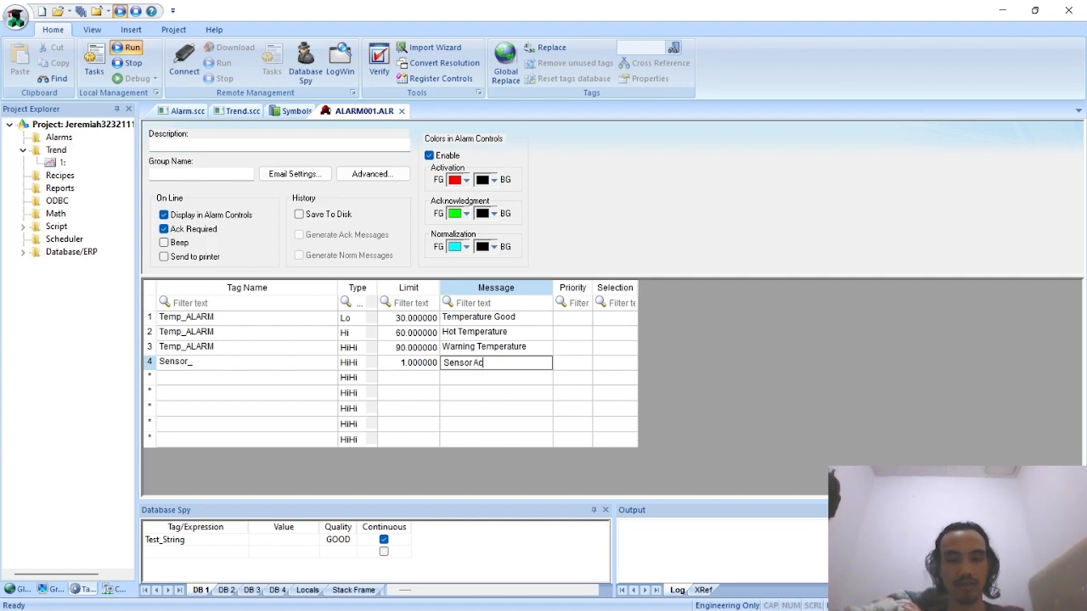
text(tivated)
key(Return)
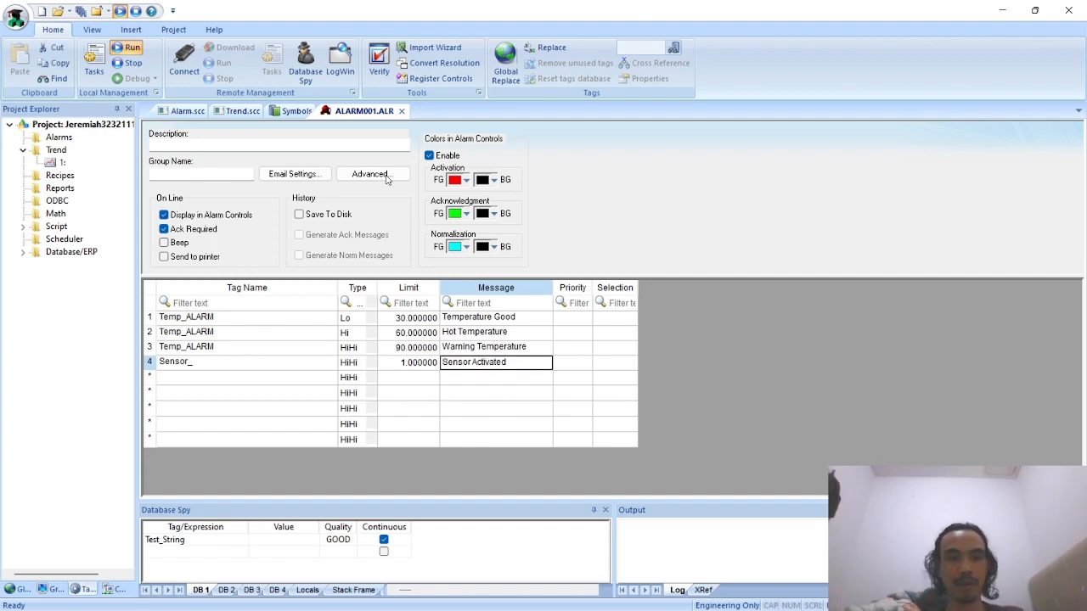
Step: Save the alarm worksheet as sheet number 1, and close it along with the Symbols document
right_click(366, 116)
click(407, 117)
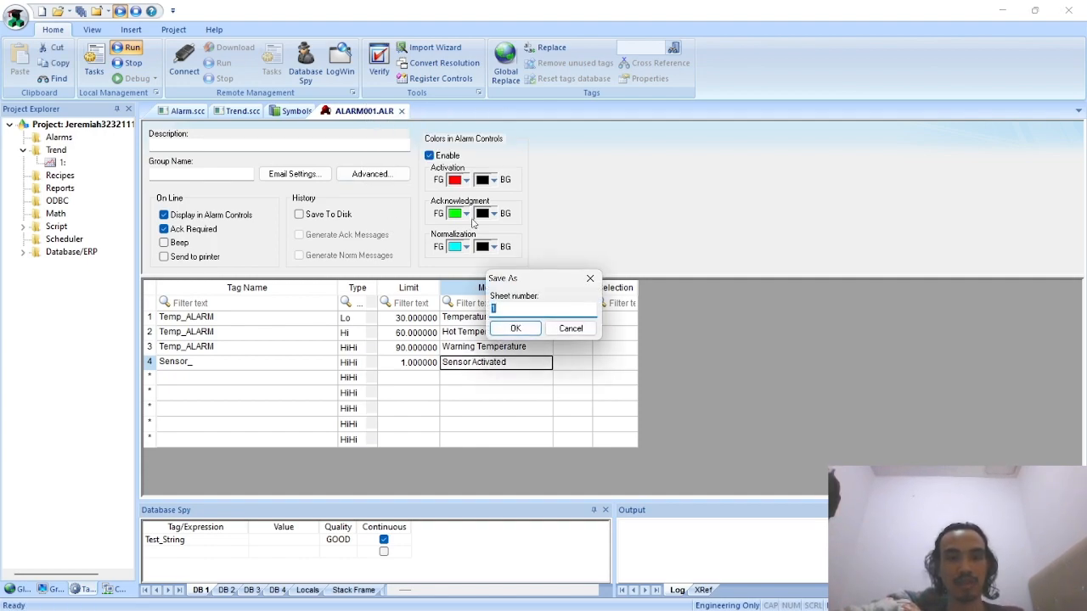
click(520, 328)
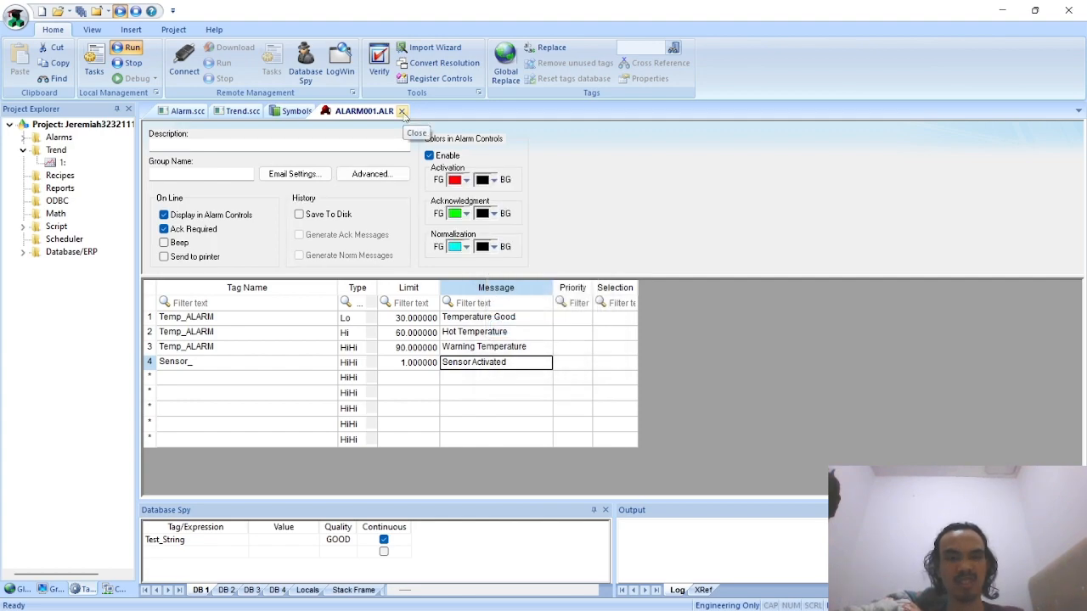
click(403, 111)
click(321, 112)
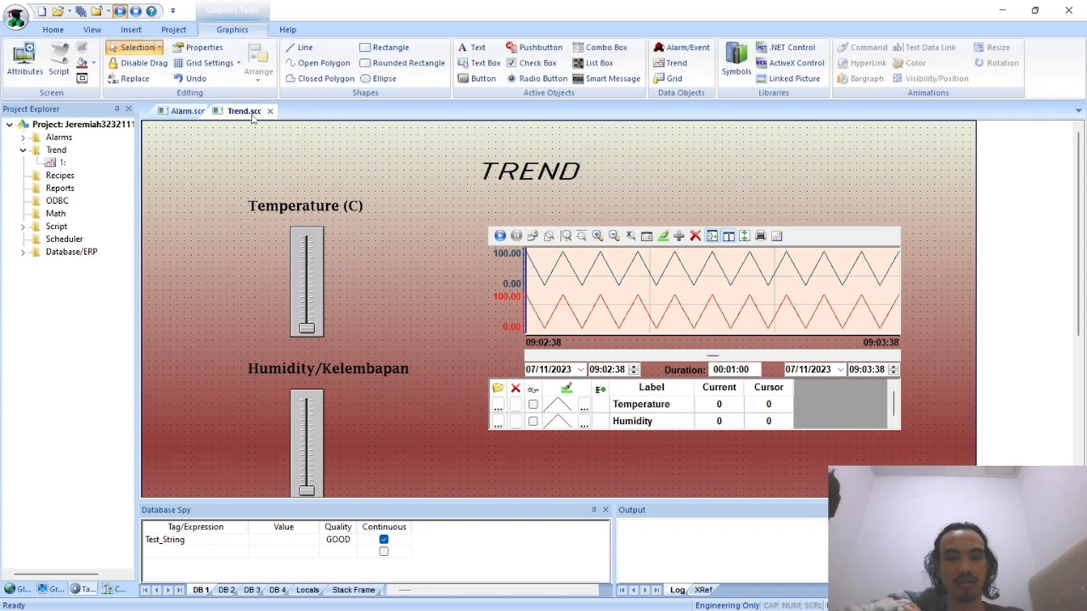
Step: Run the project with the Alarm screen, test the temperature alarms by moving the slider, and close the viewer
click(184, 116)
click(390, 261)
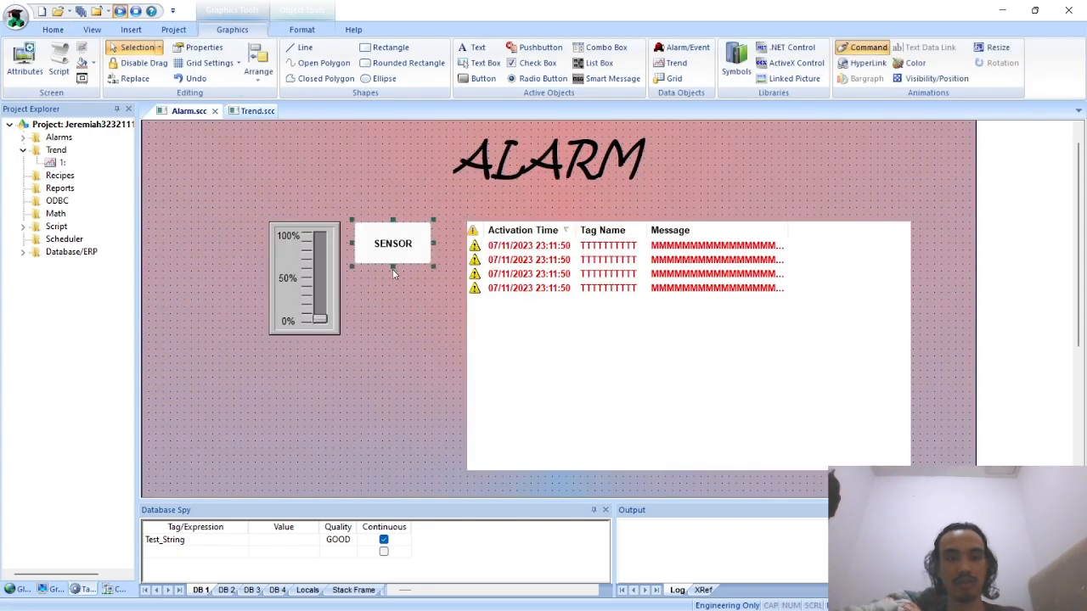
click(395, 282)
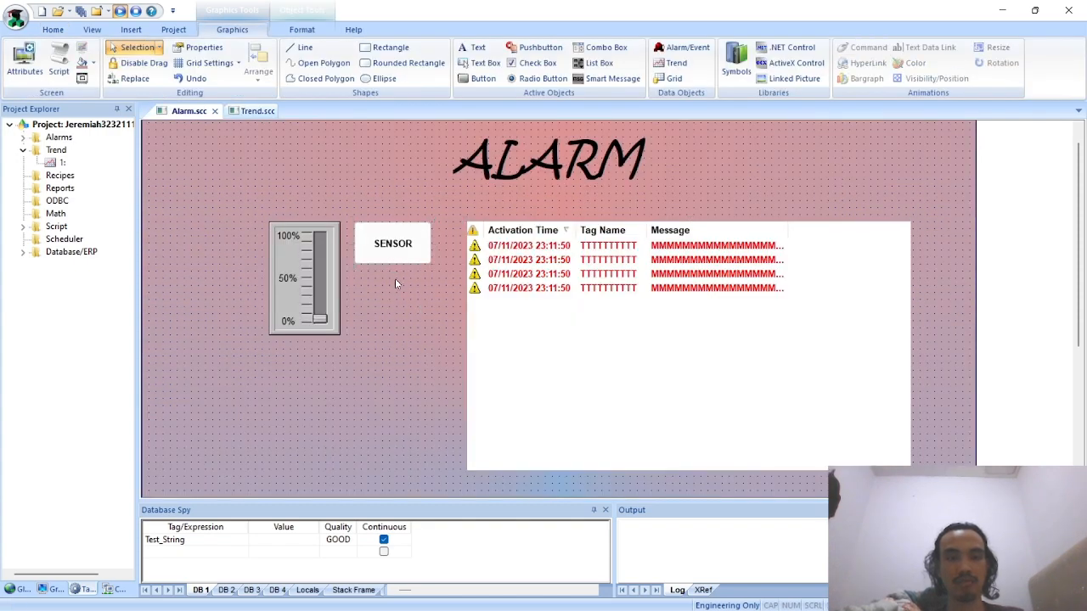
click(120, 12)
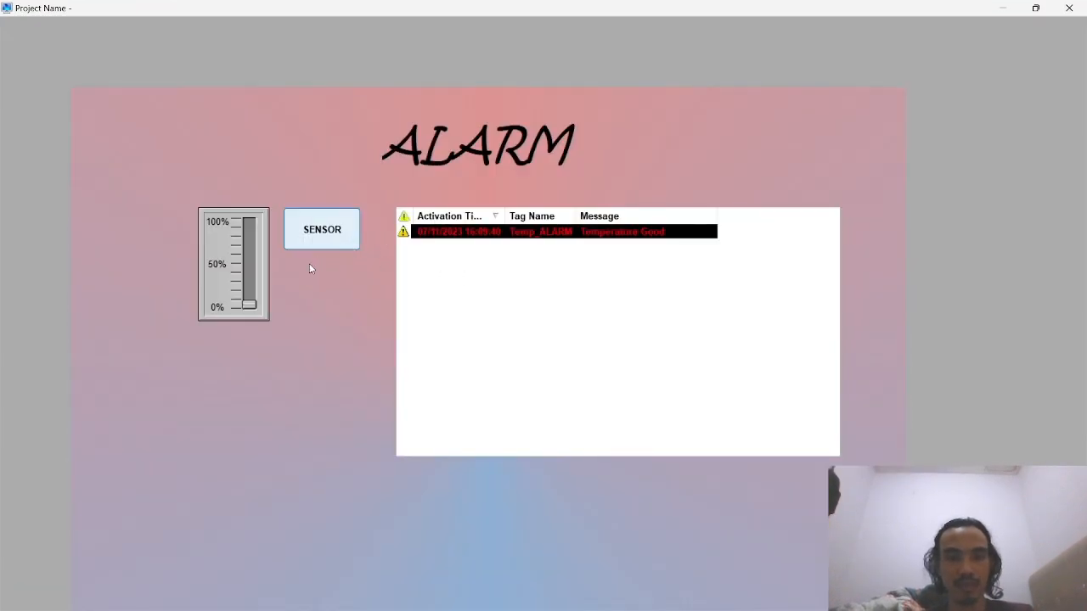
drag(251, 303, 262, 278)
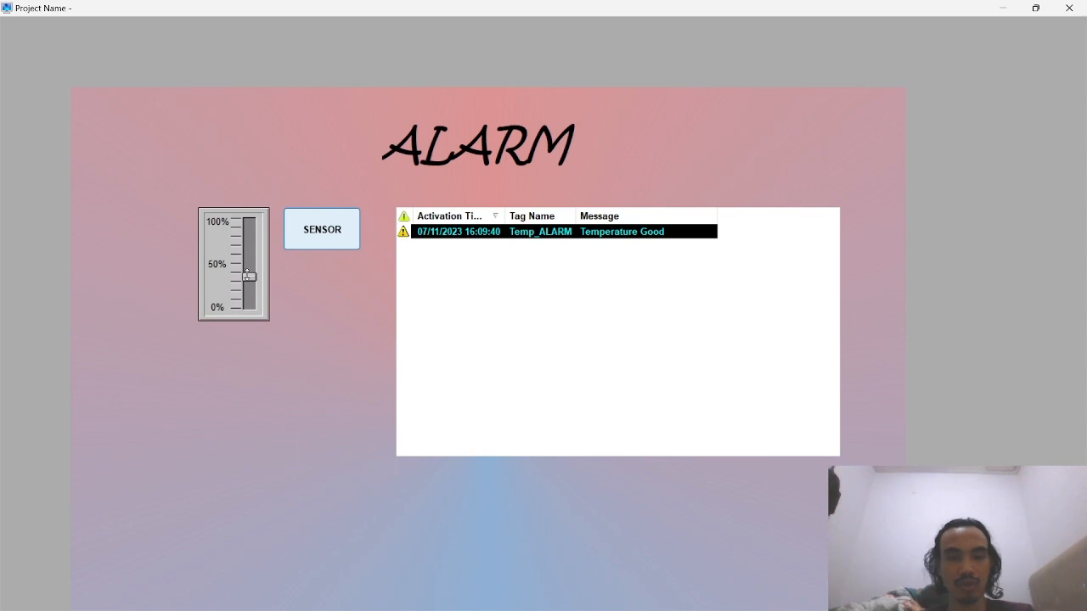
mouse_move(247, 271)
mouse_down()
mouse_move(252, 237)
mouse_move(249, 288)
mouse_up()
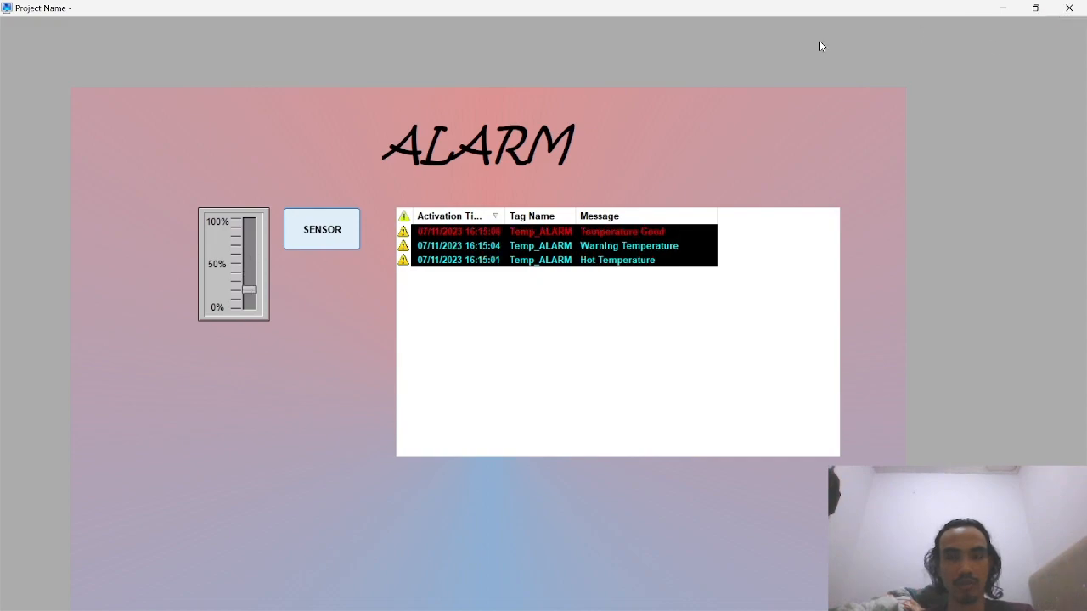
key(alt+F4)
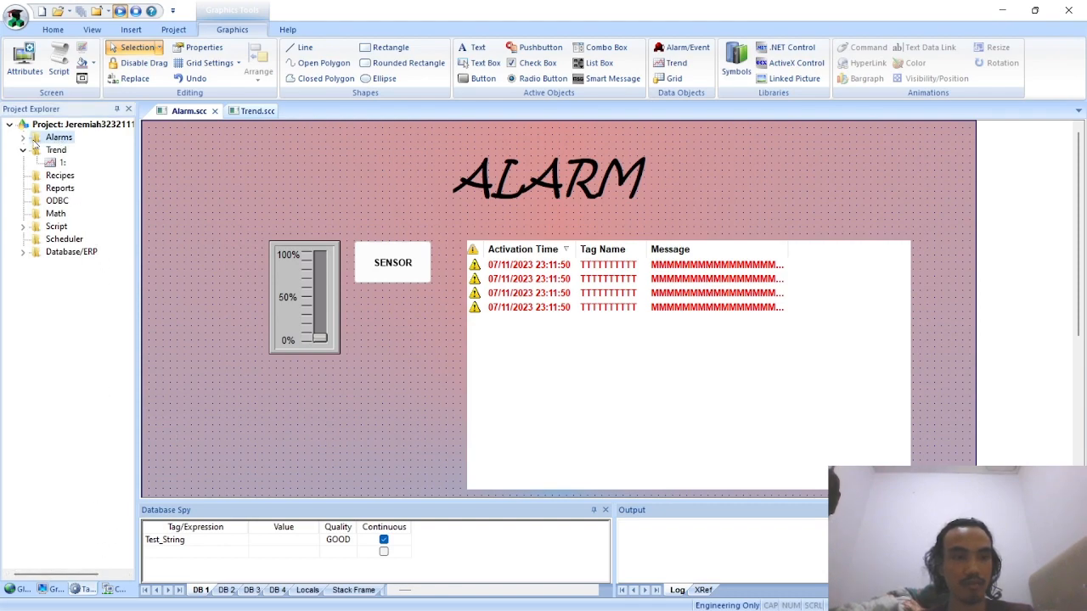
Step: Try light green as the activation foreground color in the saved alarm worksheet, and set it back to red
double_click(58, 138)
double_click(56, 150)
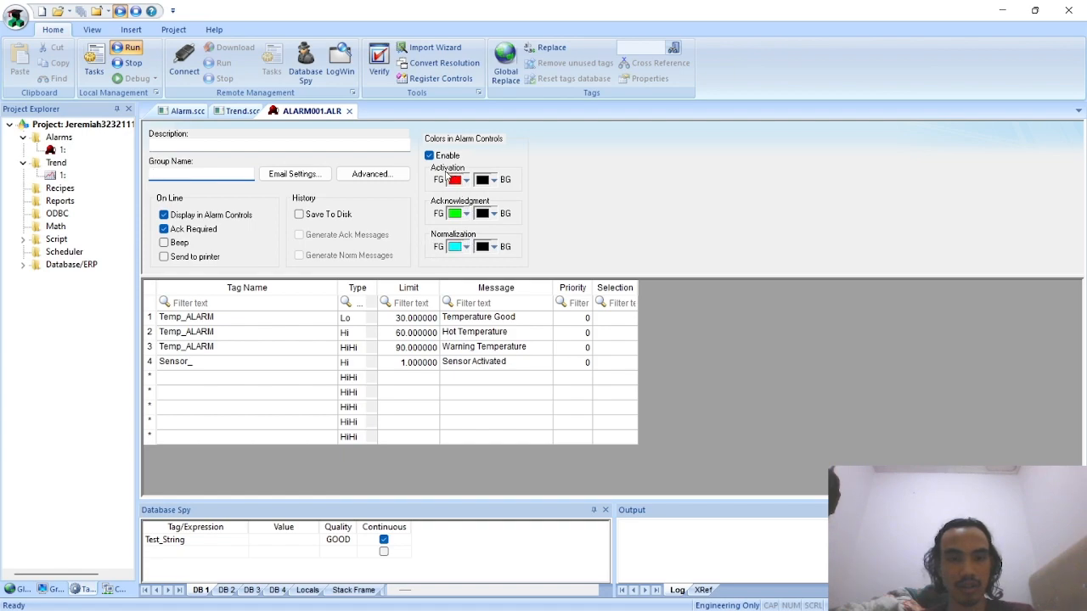
click(450, 179)
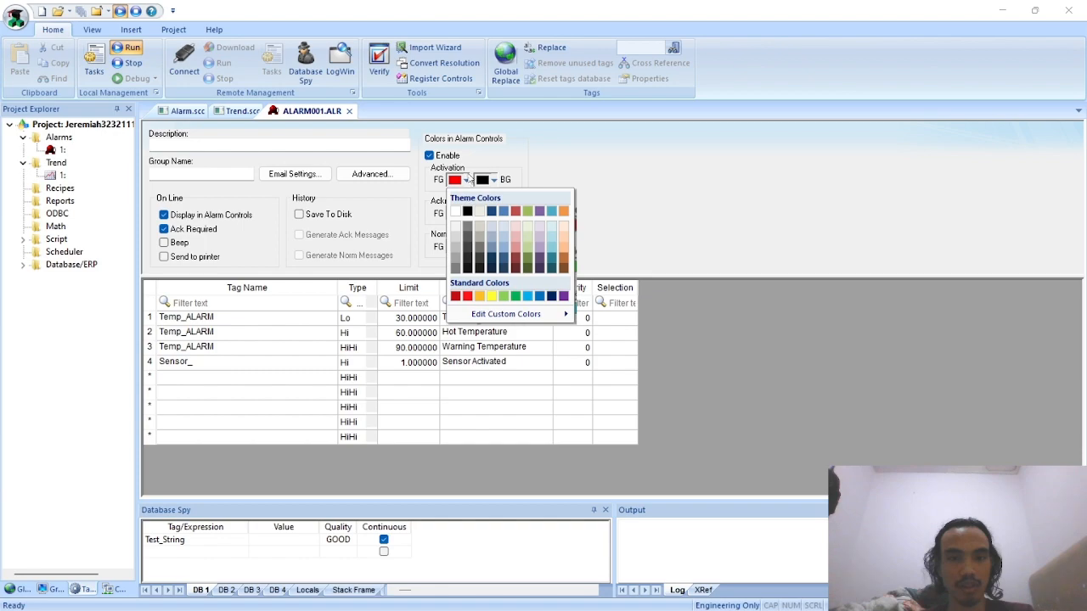
click(486, 164)
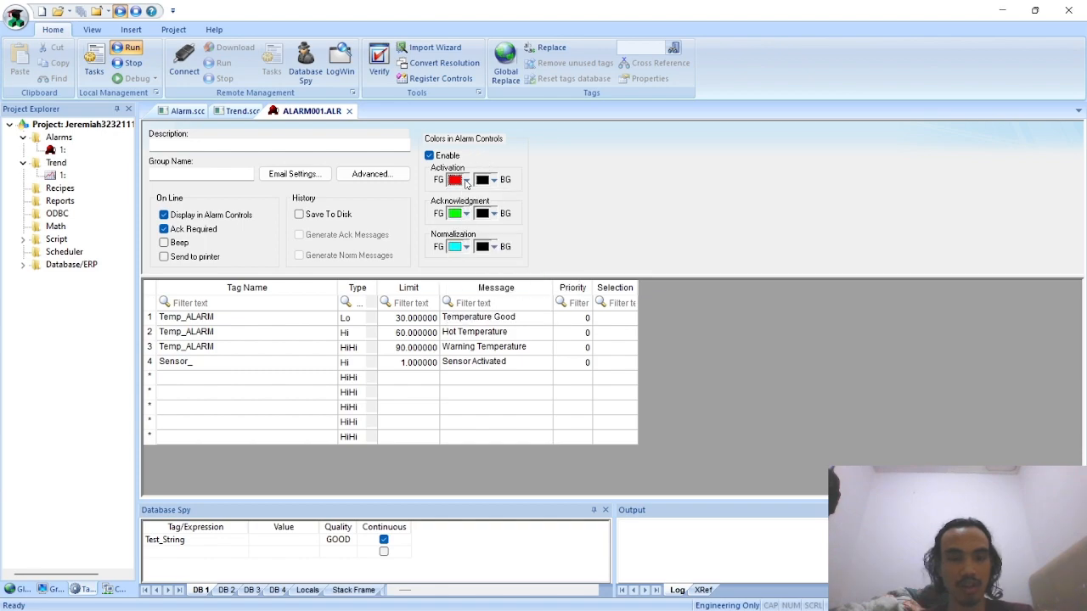
click(465, 181)
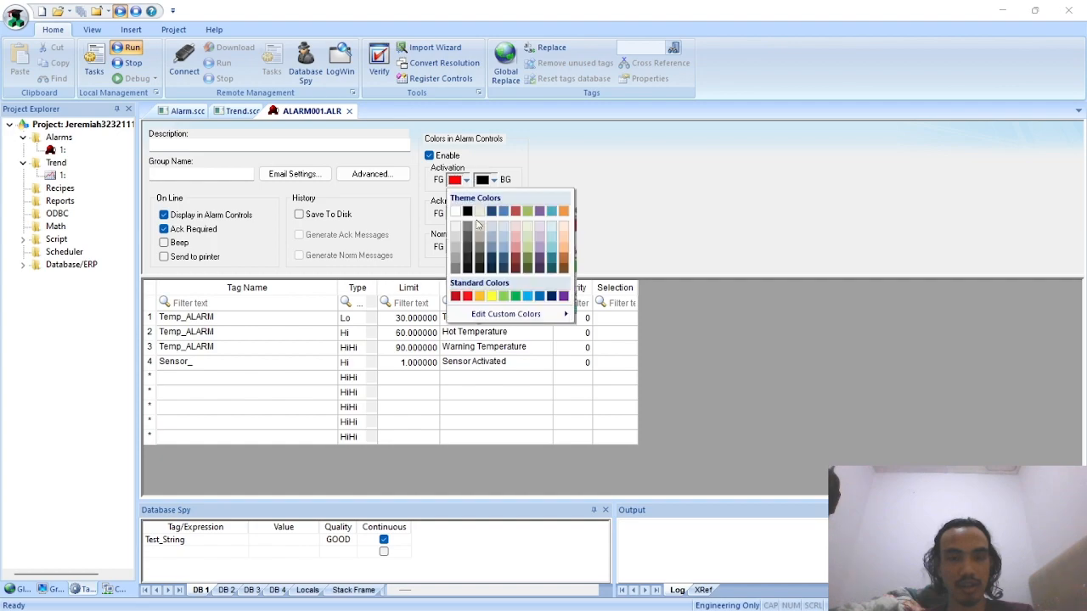
click(516, 301)
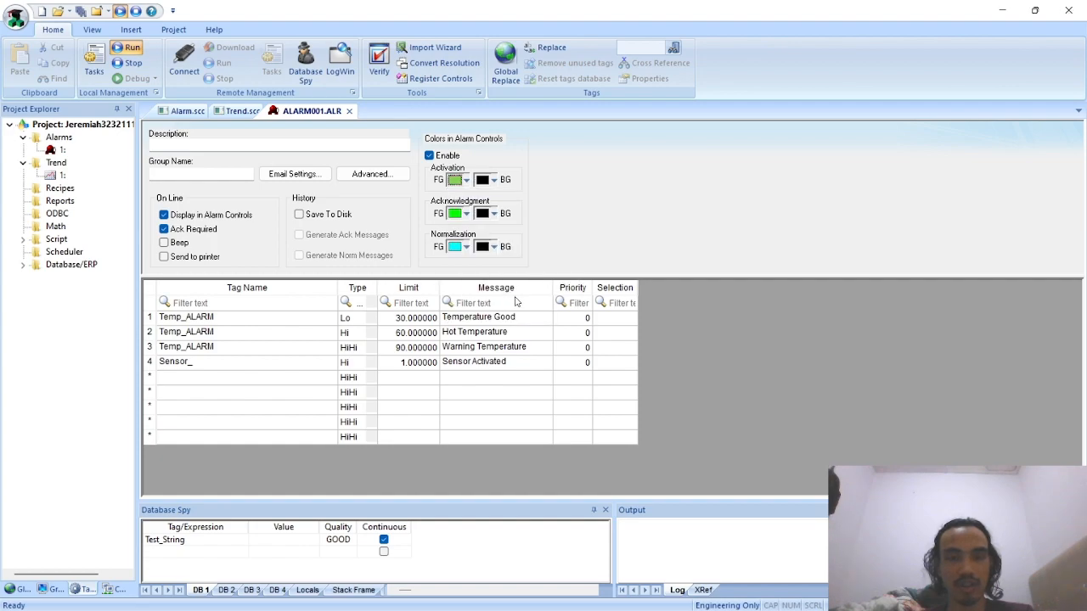
click(462, 182)
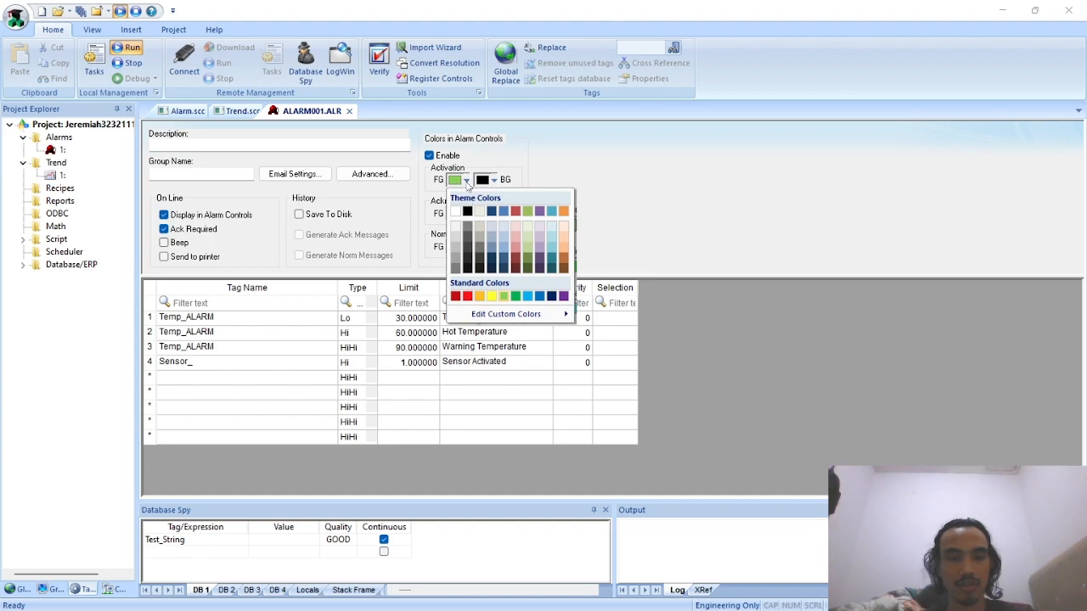
click(468, 296)
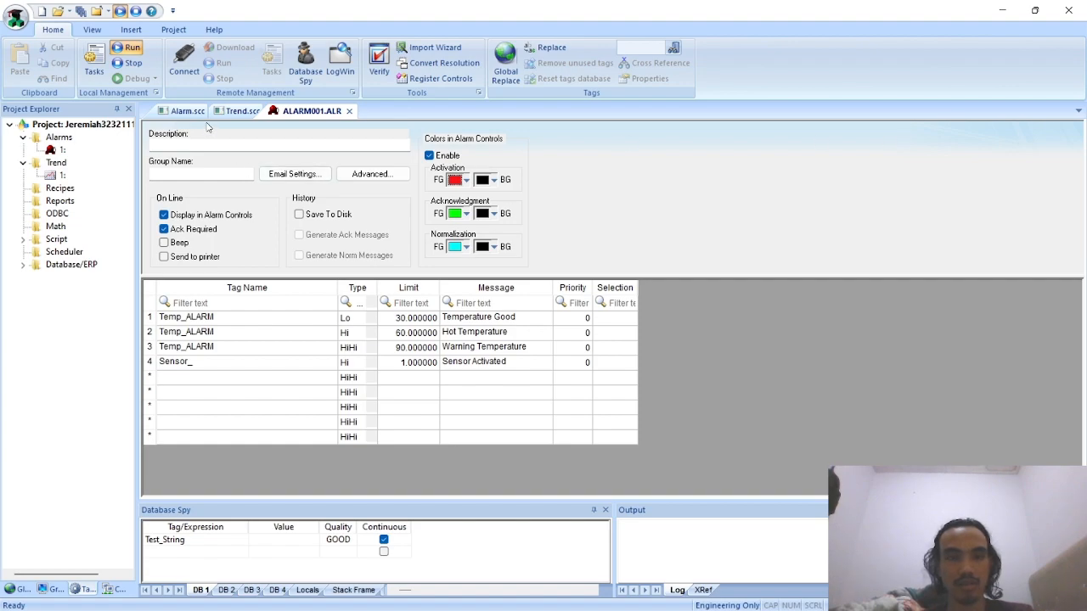
Step: Run the Alarm screen again and move the temperature slider through the high, middle and low ranges to check each alarm
click(182, 112)
click(119, 47)
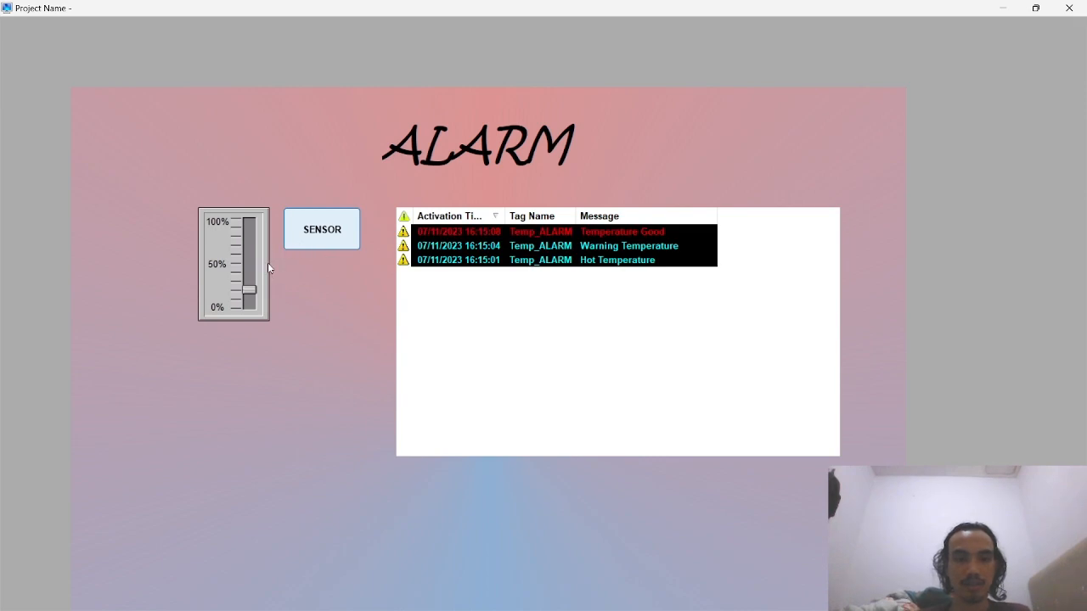
drag(248, 287, 247, 232)
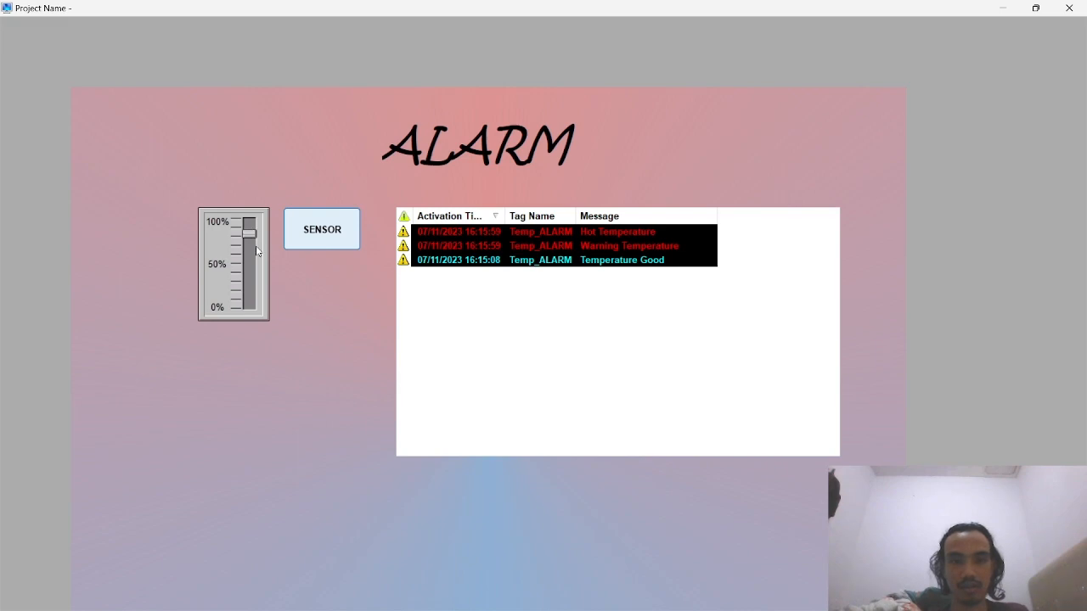
drag(249, 233, 251, 248)
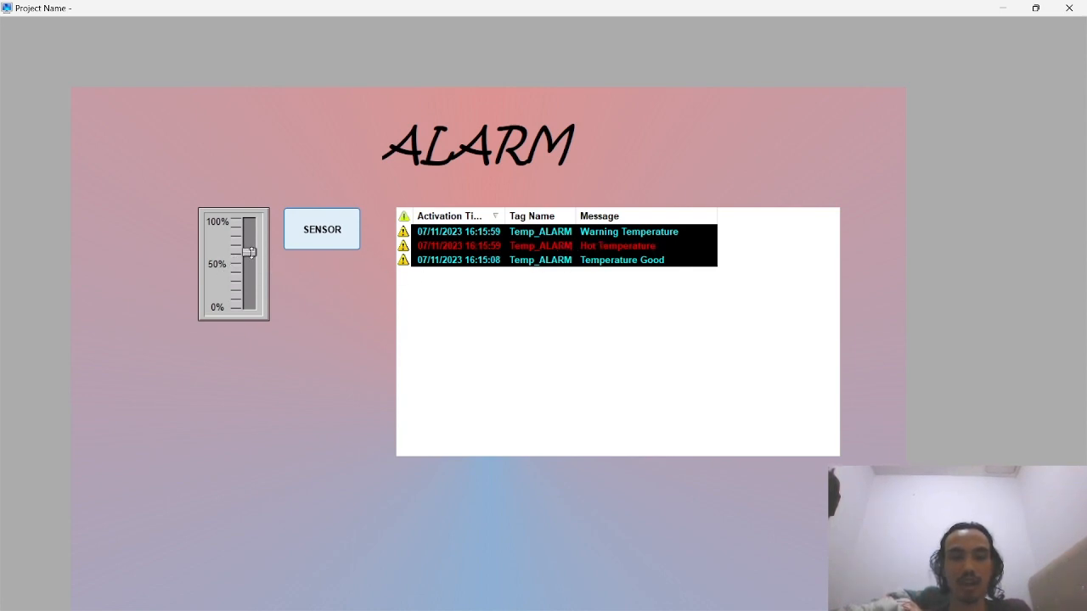
drag(249, 252, 251, 287)
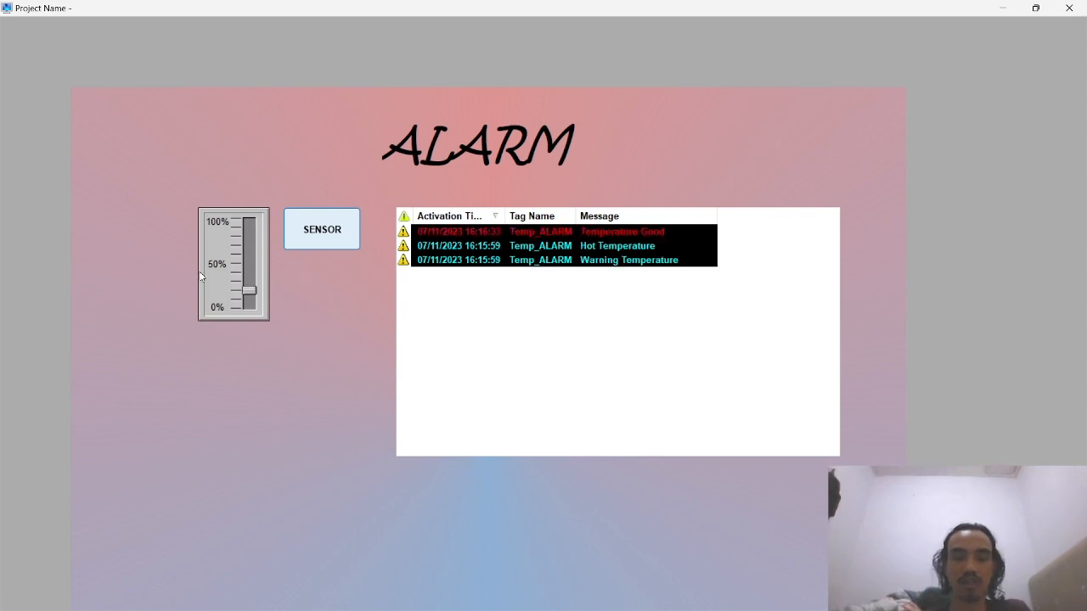
Step: Toggle the SENSOR button several times to test its alarm, and close the viewer
click(326, 234)
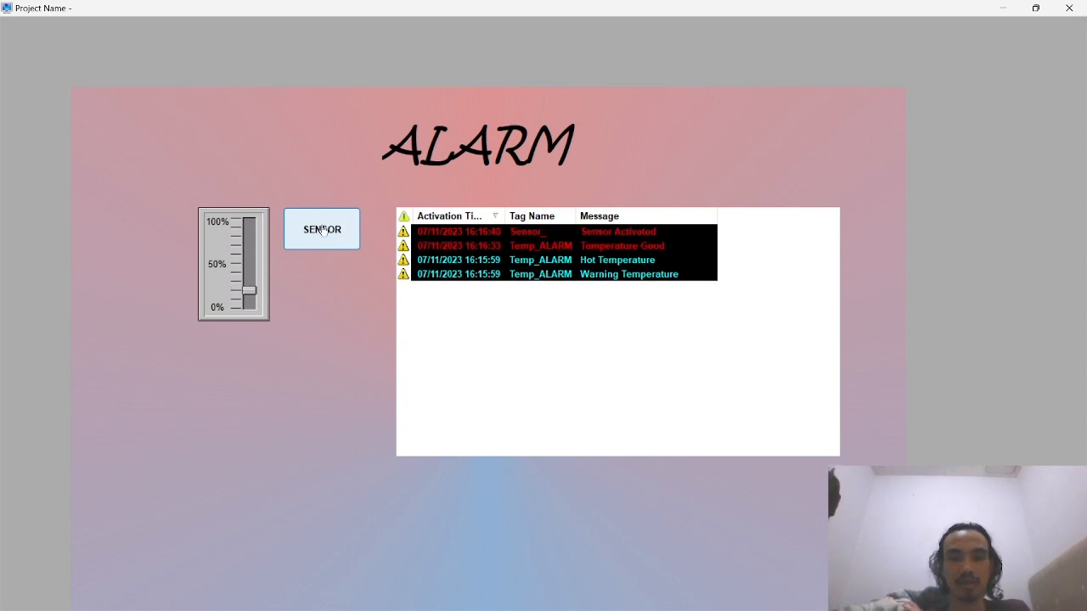
click(315, 232)
click(315, 231)
click(320, 226)
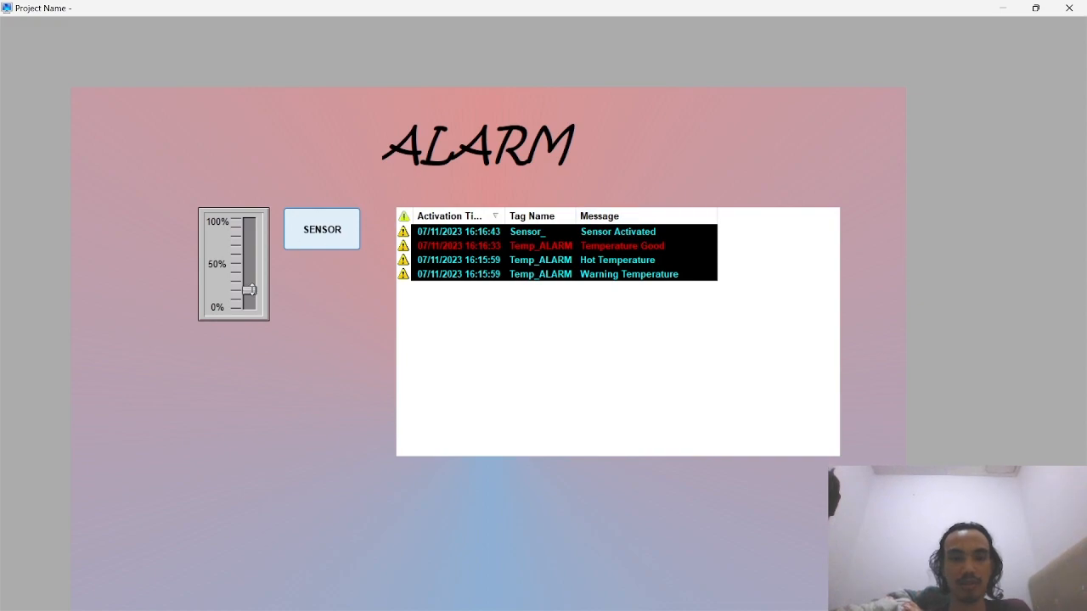
key(alt+F4)
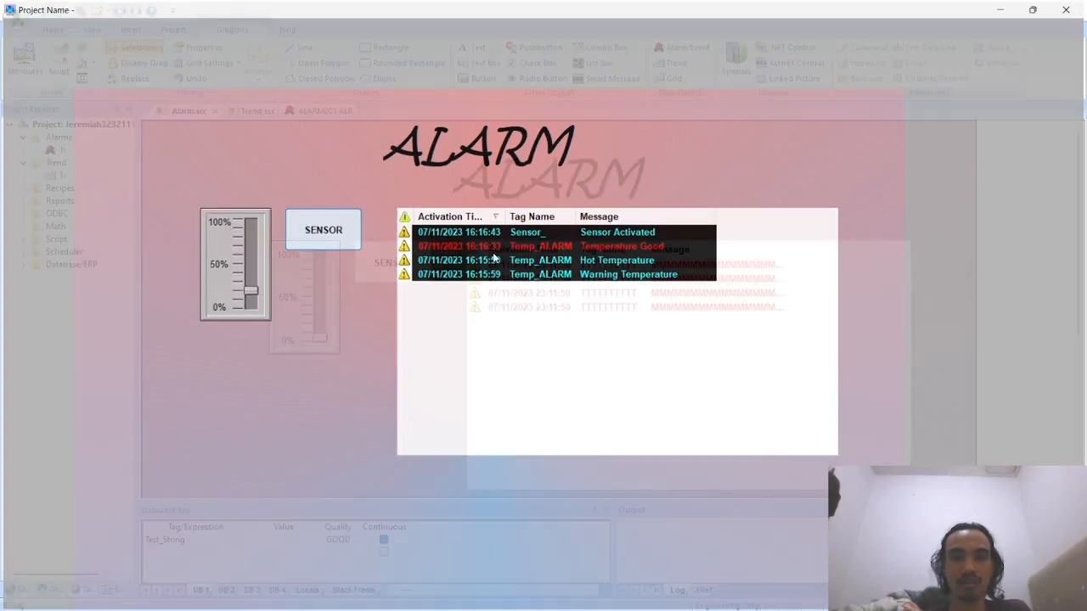
Step: Add the text "Temp : ##" below the SENSOR button on the Alarm screen
click(479, 49)
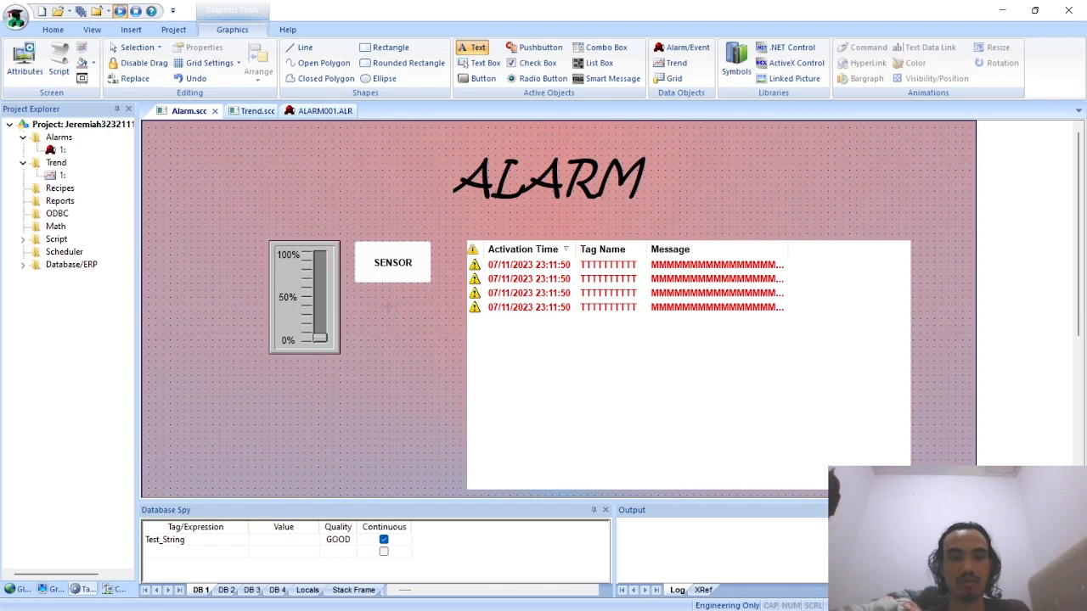
click(362, 306)
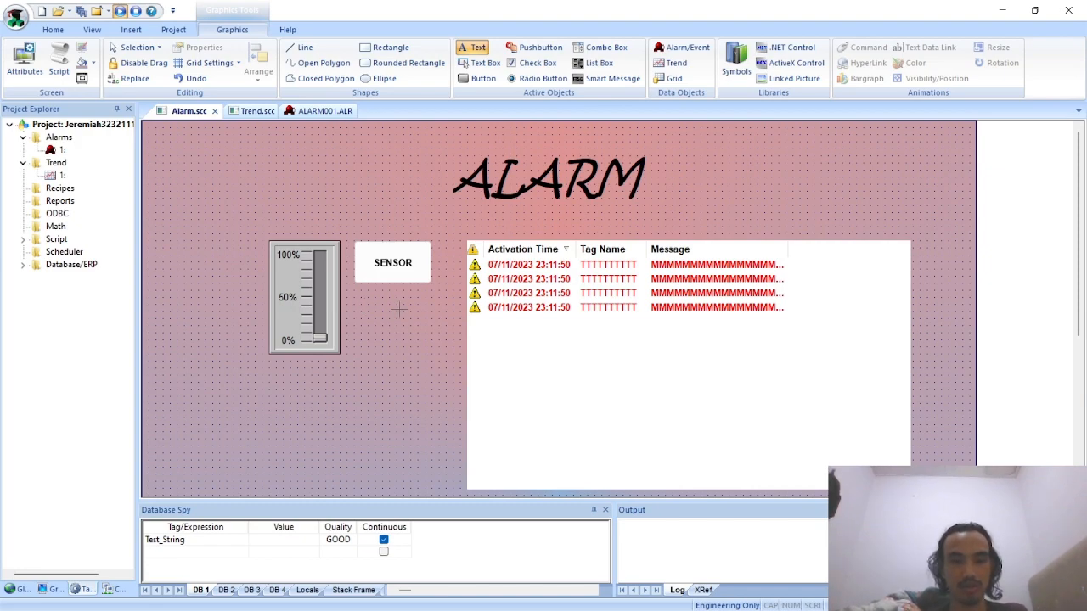
text(Temp)
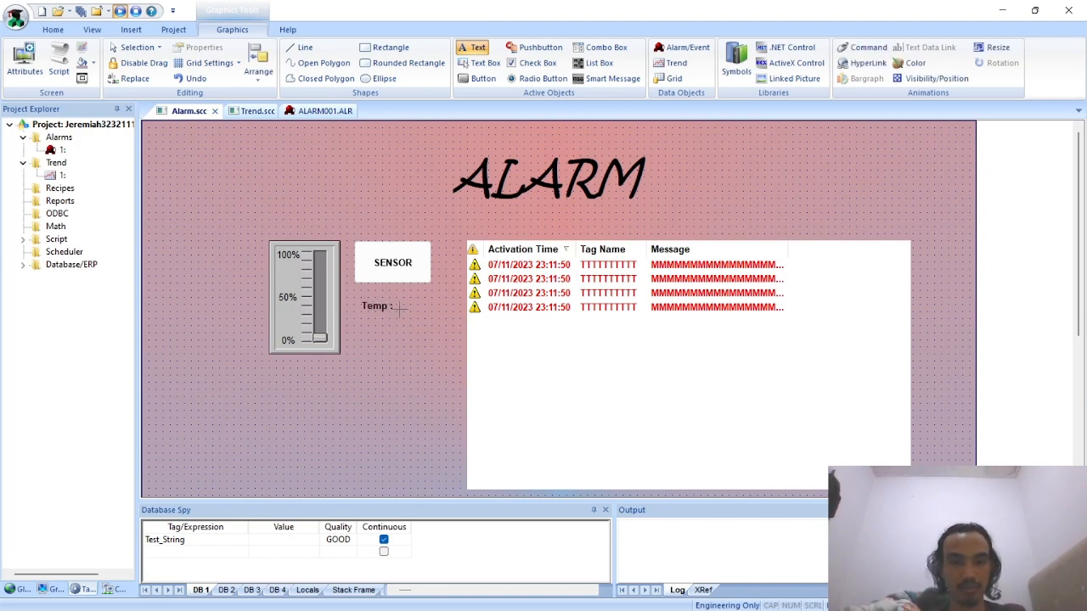
text( : ##)
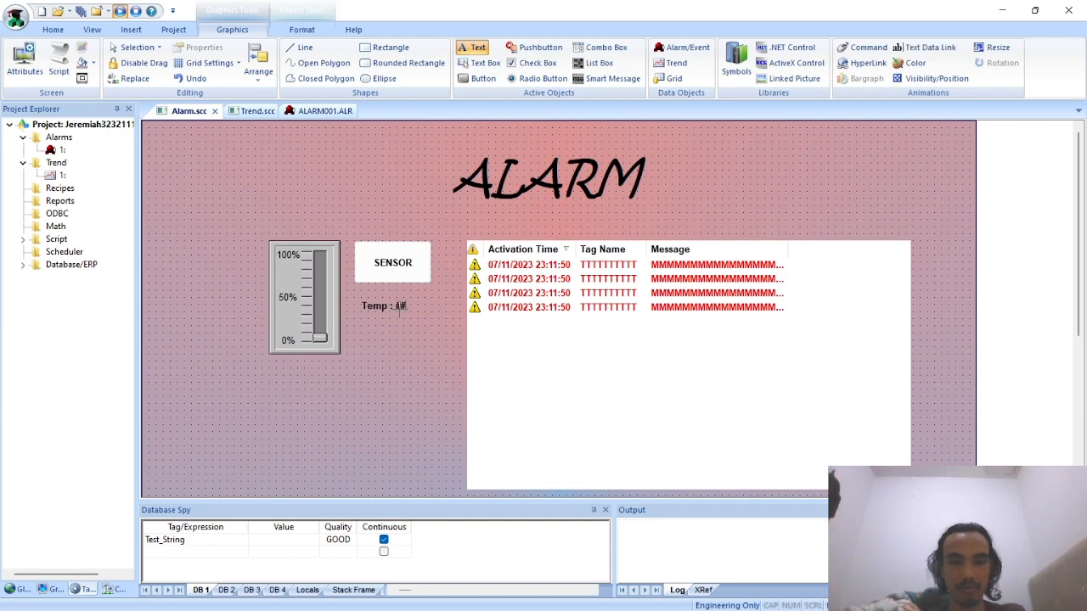
click(434, 320)
Step: Add a text data link to the "Temp : ##" label using the tag Temp_ALARM
double_click(385, 305)
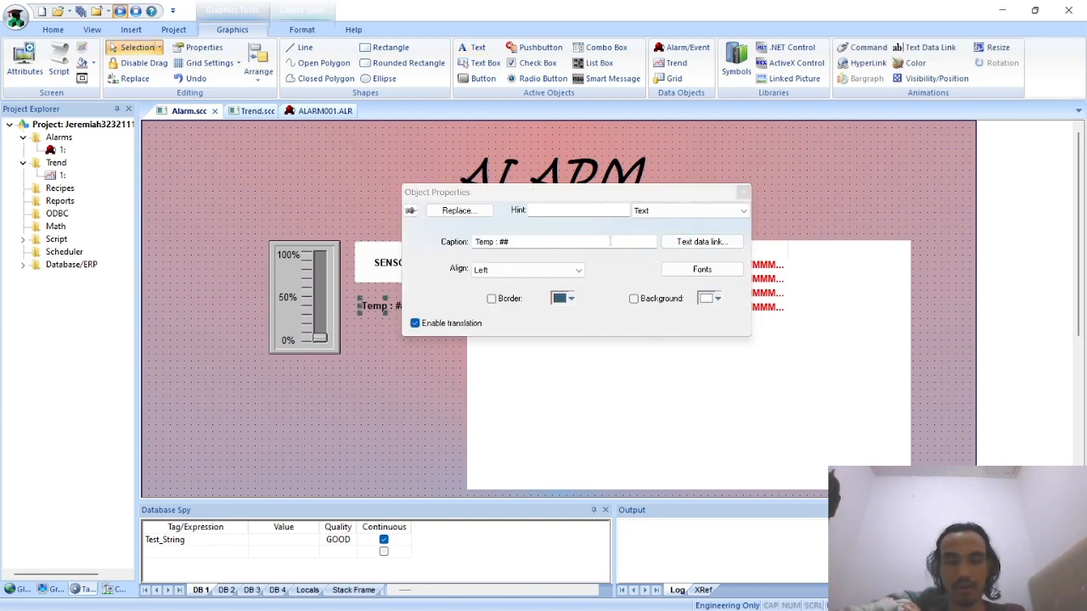
click(701, 242)
double_click(608, 235)
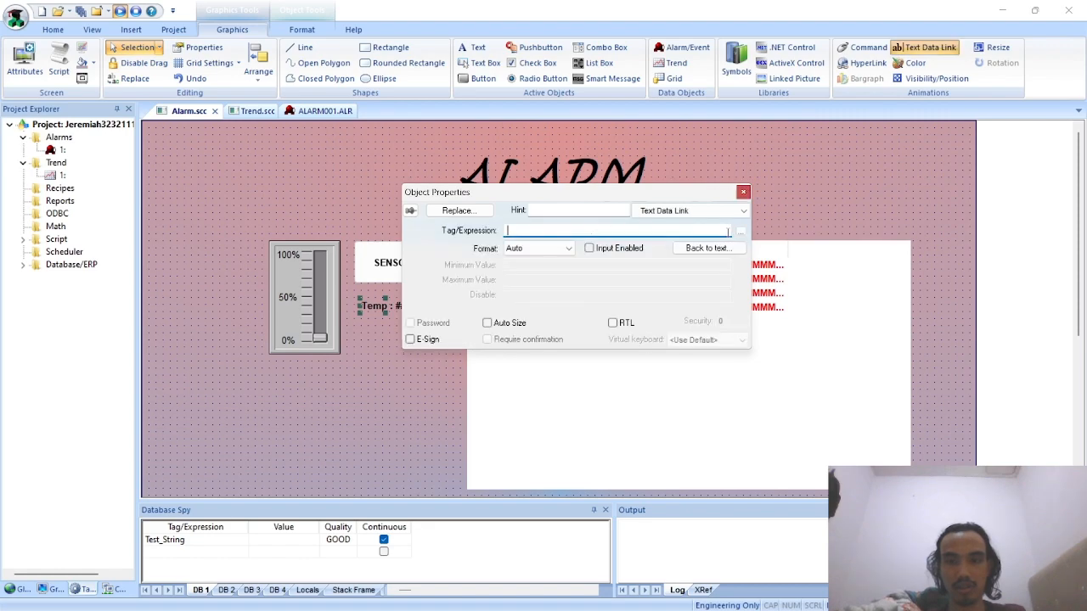
text(te)
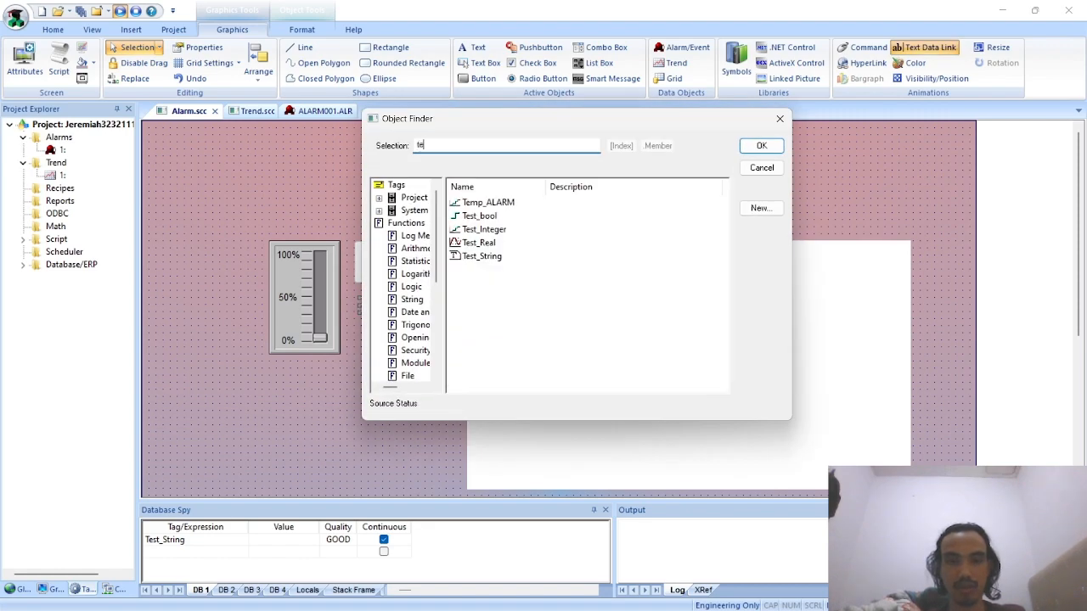
click(475, 202)
click(762, 145)
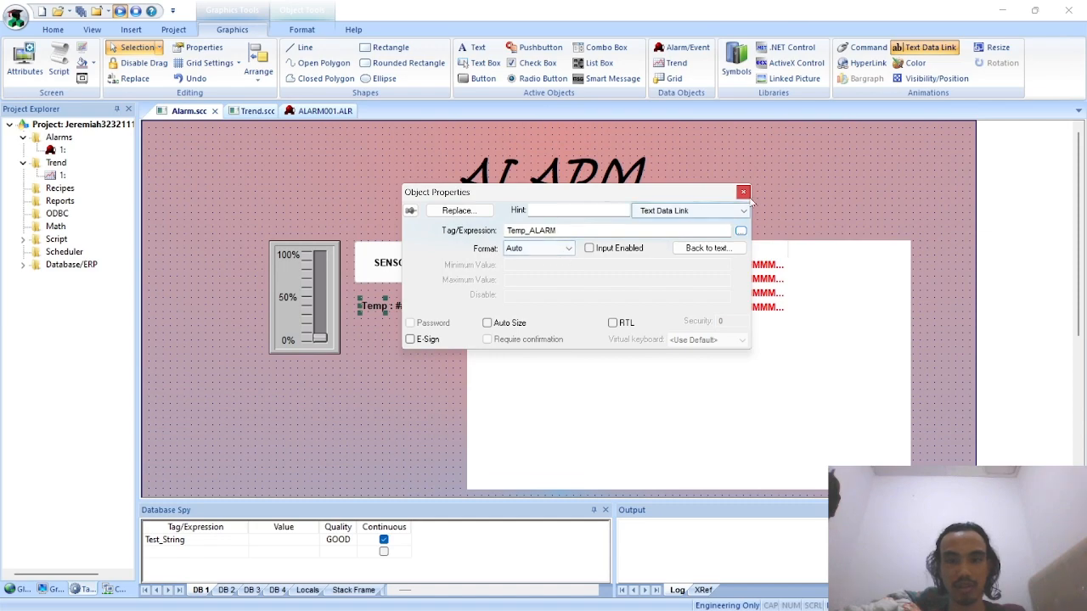
click(743, 192)
Step: Move the "Temp : ##" label slightly closer to the SENSOR button and deselect it
click(417, 348)
click(391, 311)
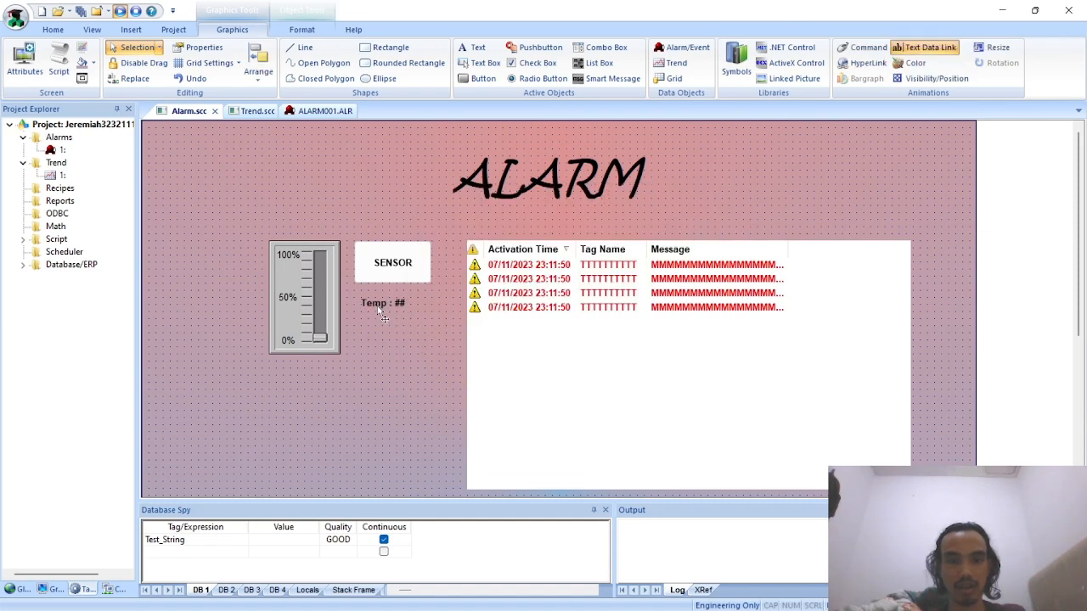
click(412, 318)
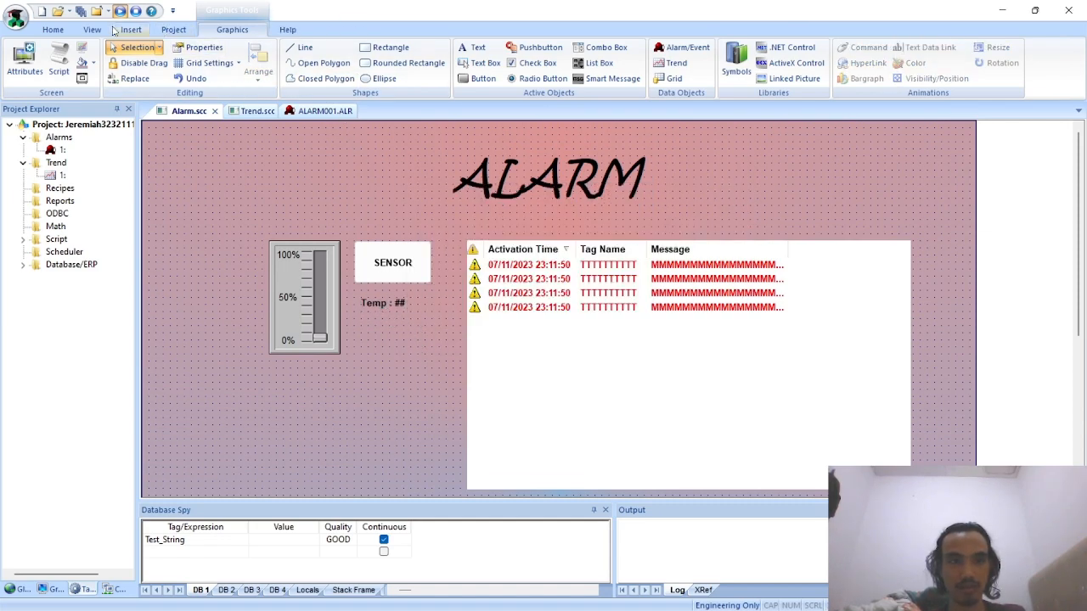
Step: Run the Alarm screen, raise the slider close to 100% to test the temperature label, and close the viewer
click(120, 11)
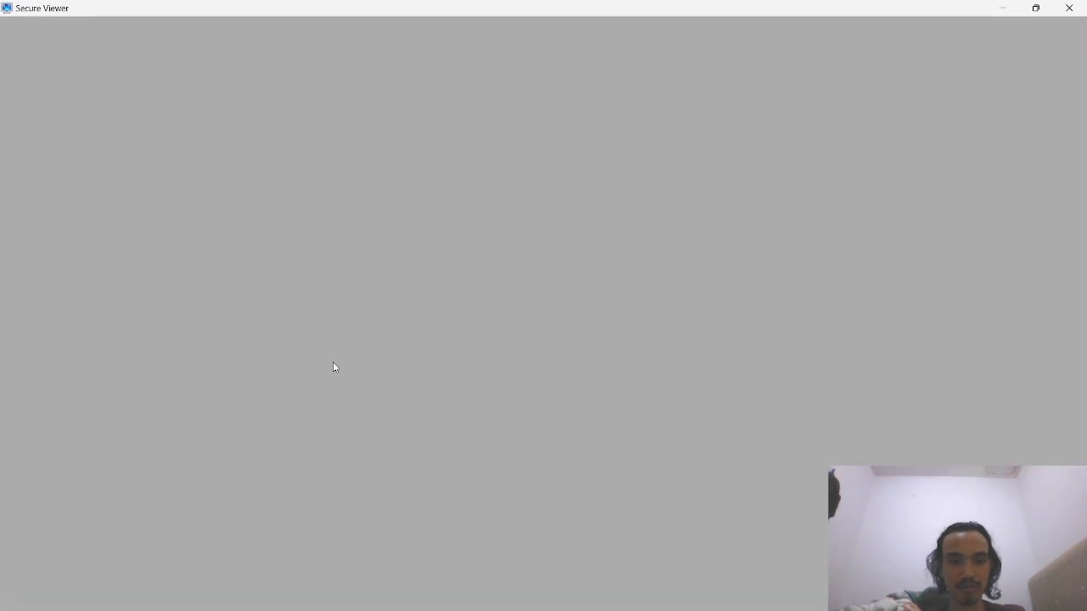
drag(248, 289, 258, 234)
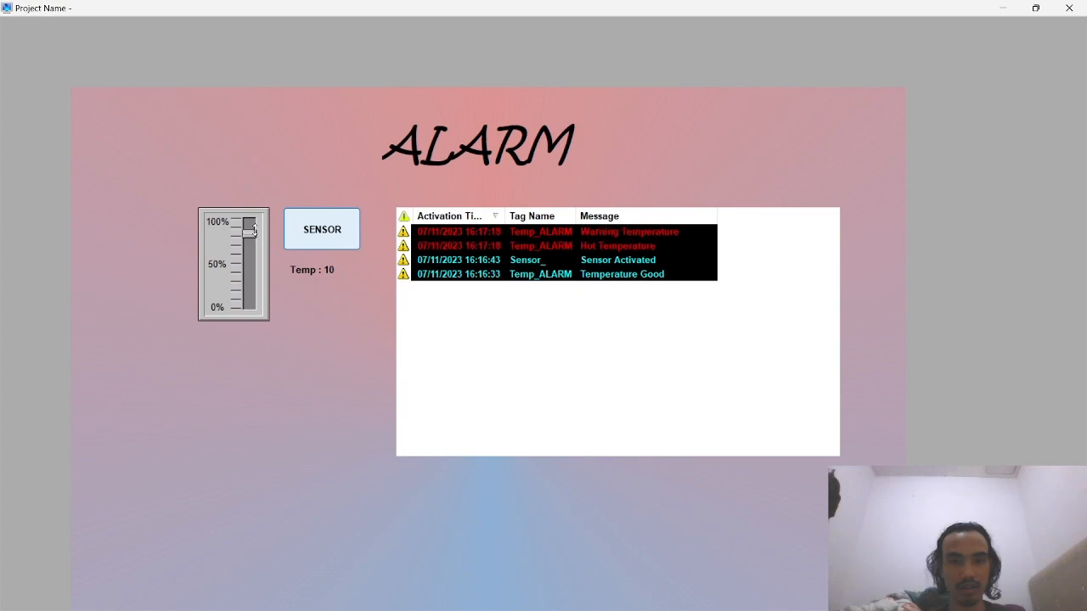
click(1070, 7)
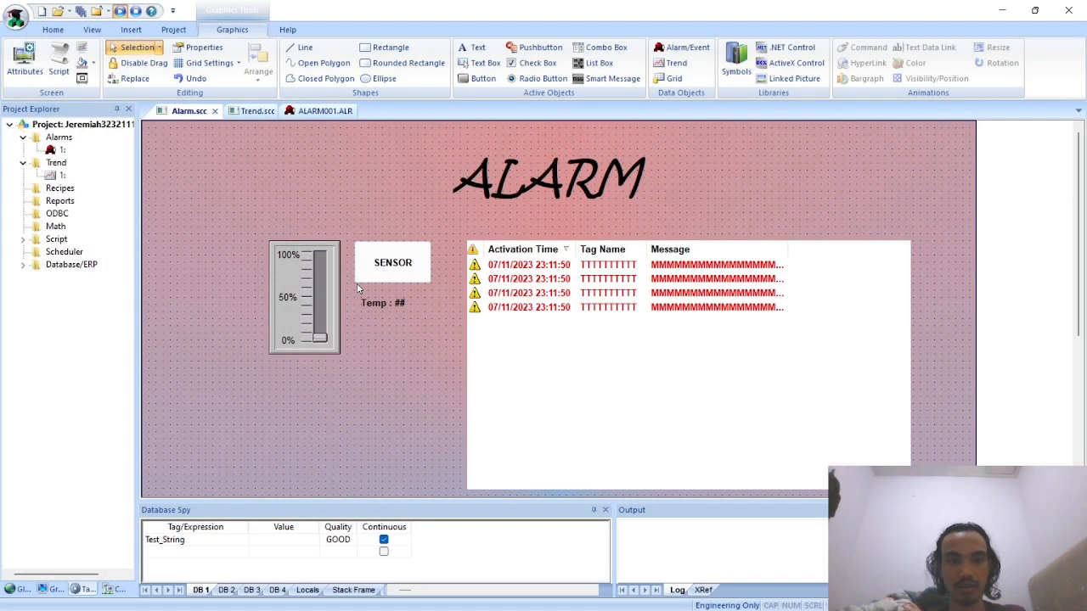
Step: Change the caption of the "Temp : ##" label below the SENSOR button to "Temp : ####"
click(397, 301)
double_click(407, 303)
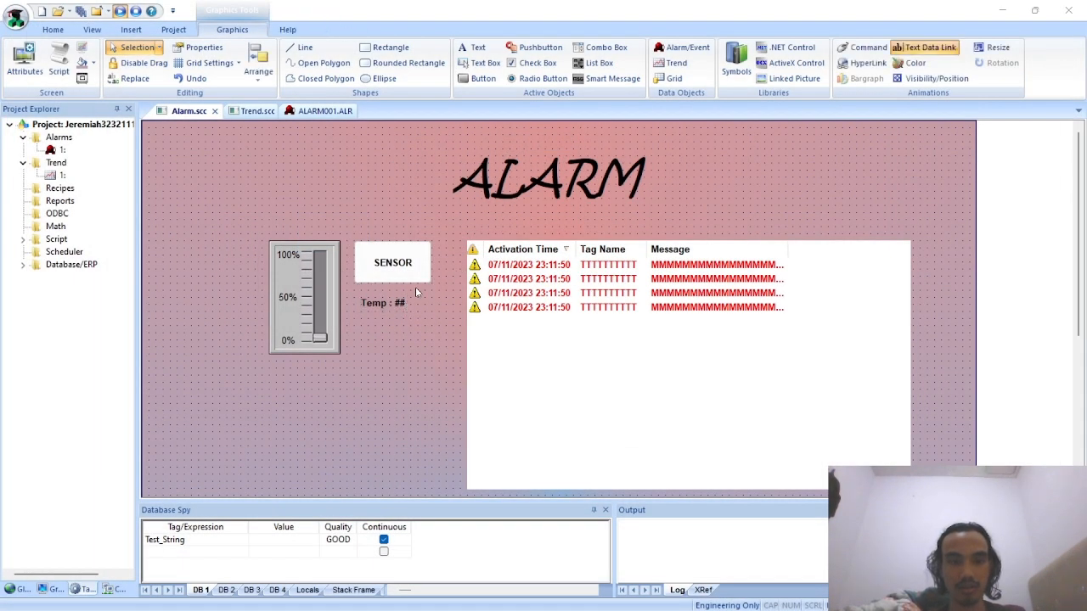
click(705, 248)
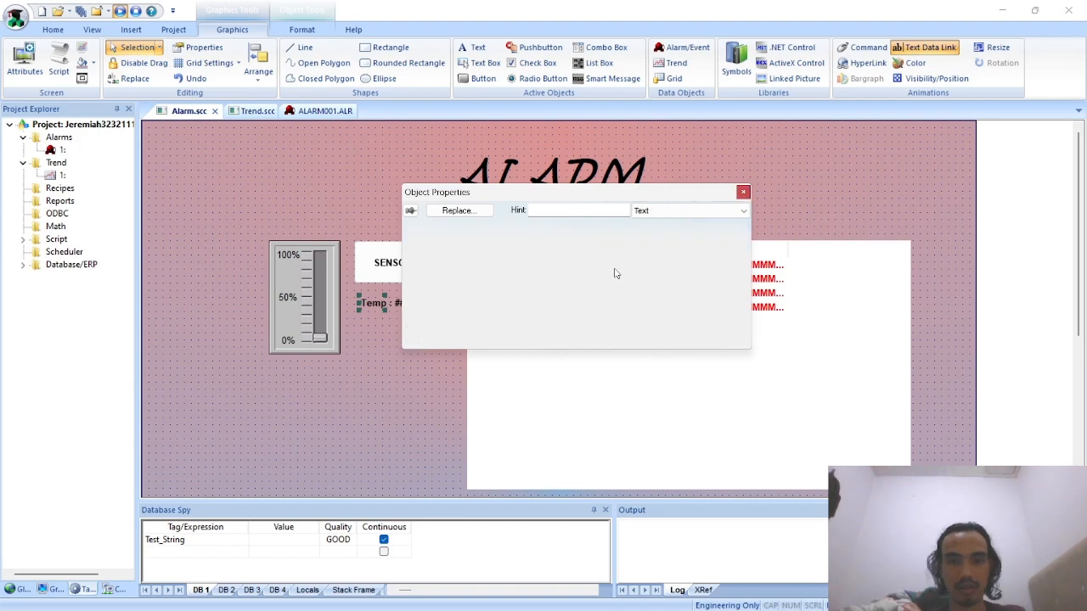
click(533, 246)
text(####)
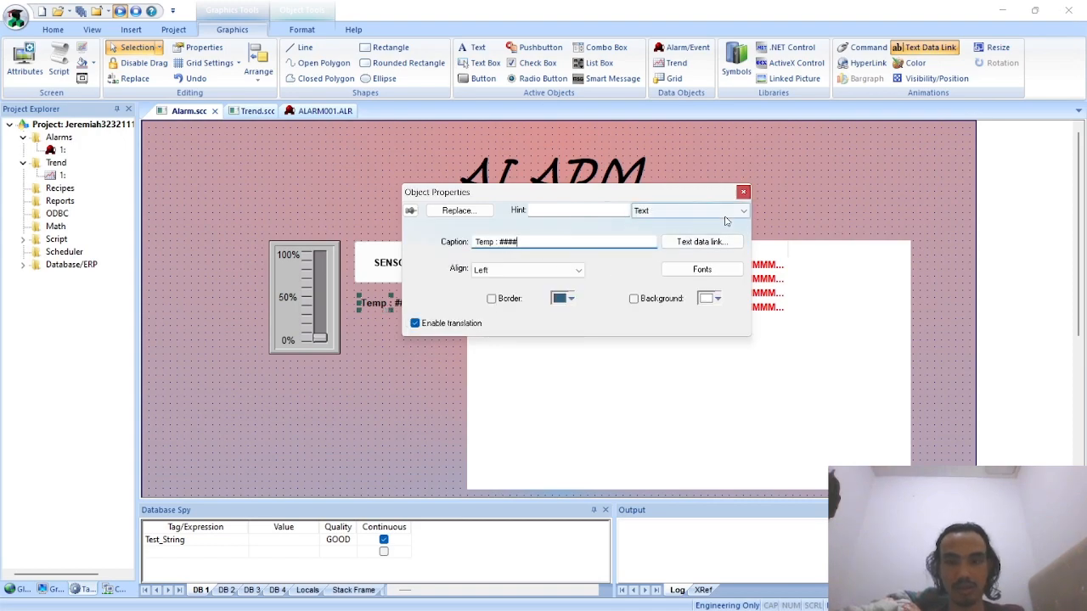
click(743, 192)
click(372, 310)
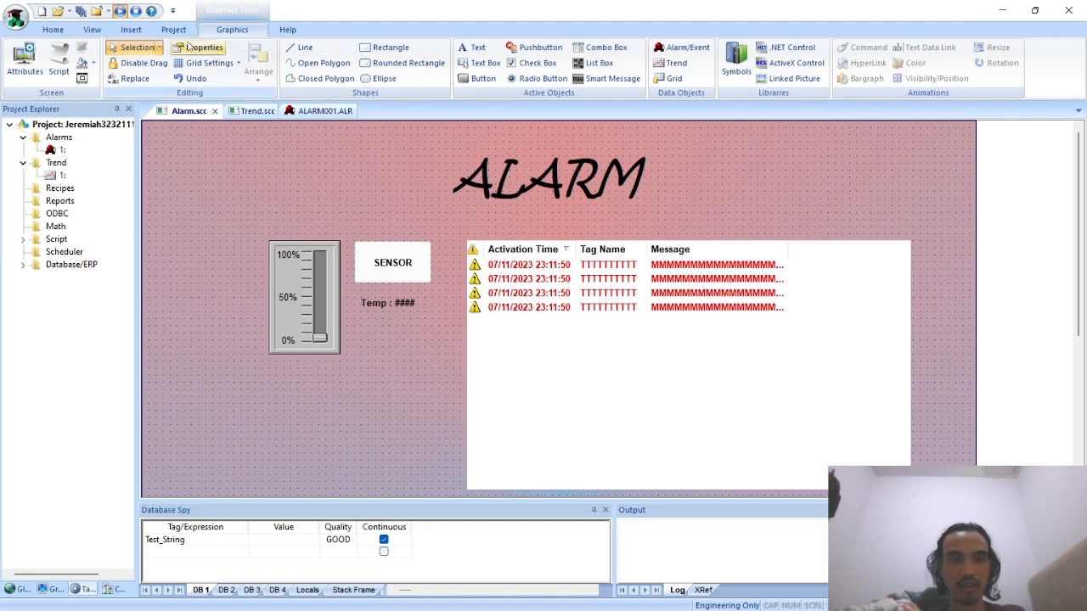
Step: Test the temperature alarms at runtime by setting the slider to 100, 88, 58, 26 and 11, and close the viewer
click(123, 14)
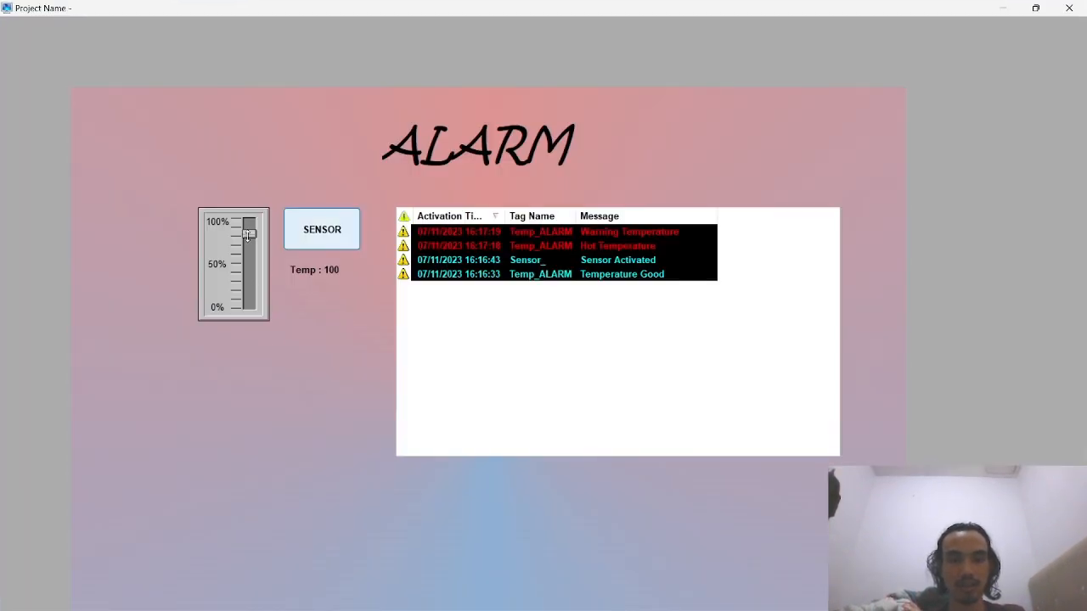
mouse_move(247, 236)
mouse_down()
mouse_move(246, 314)
mouse_move(248, 229)
mouse_up()
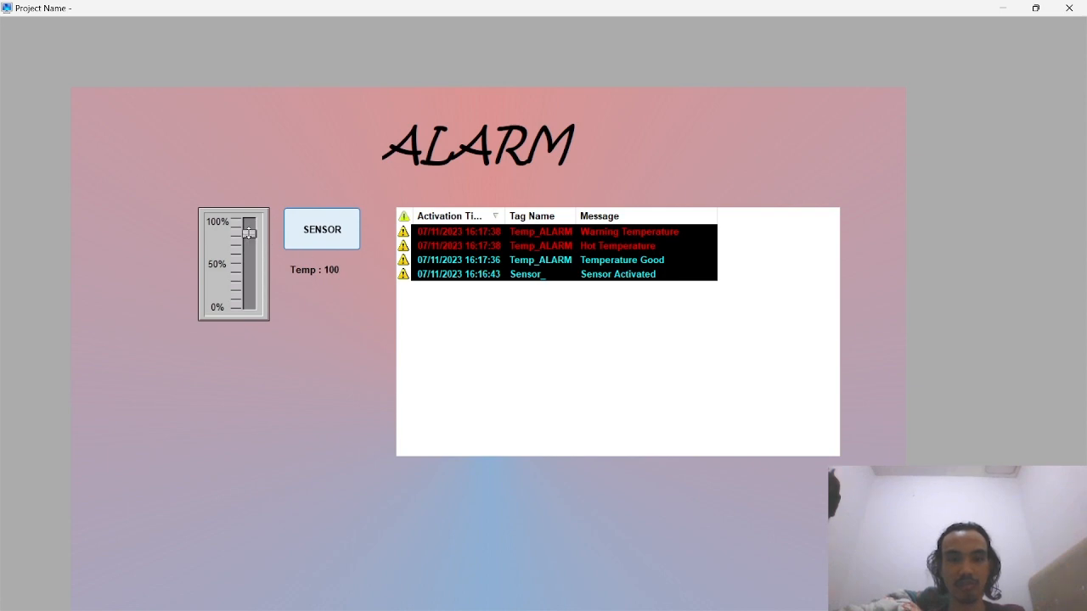
drag(248, 232, 247, 242)
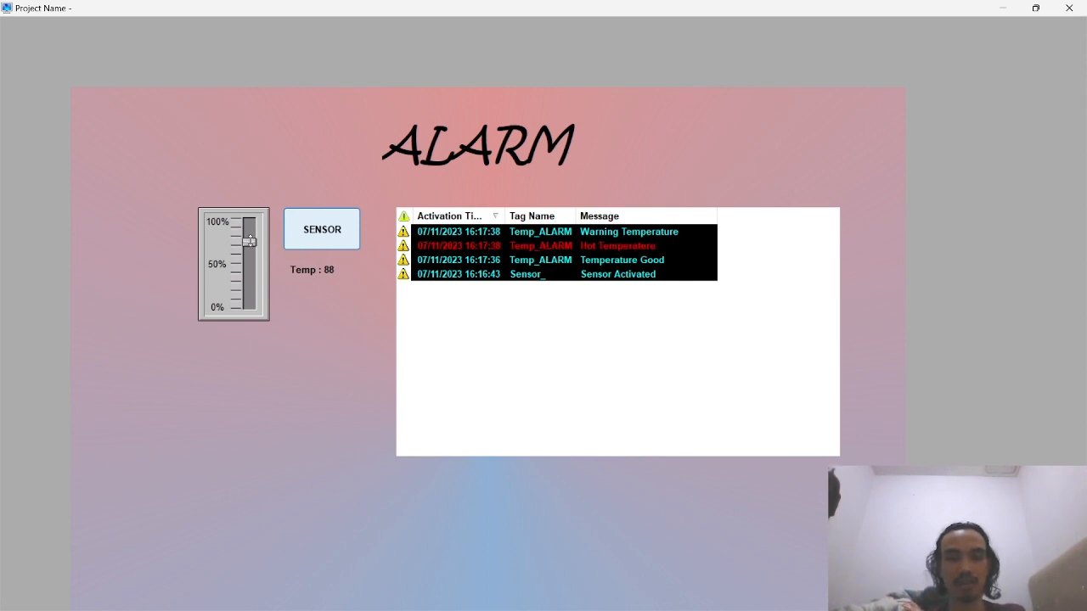
drag(250, 240, 246, 263)
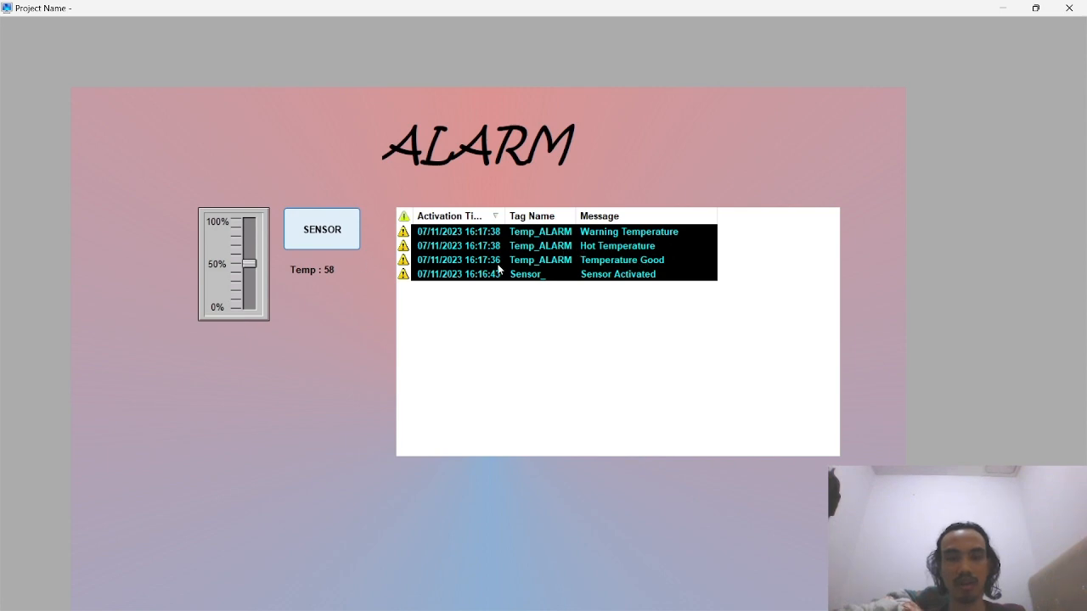
drag(252, 263, 247, 286)
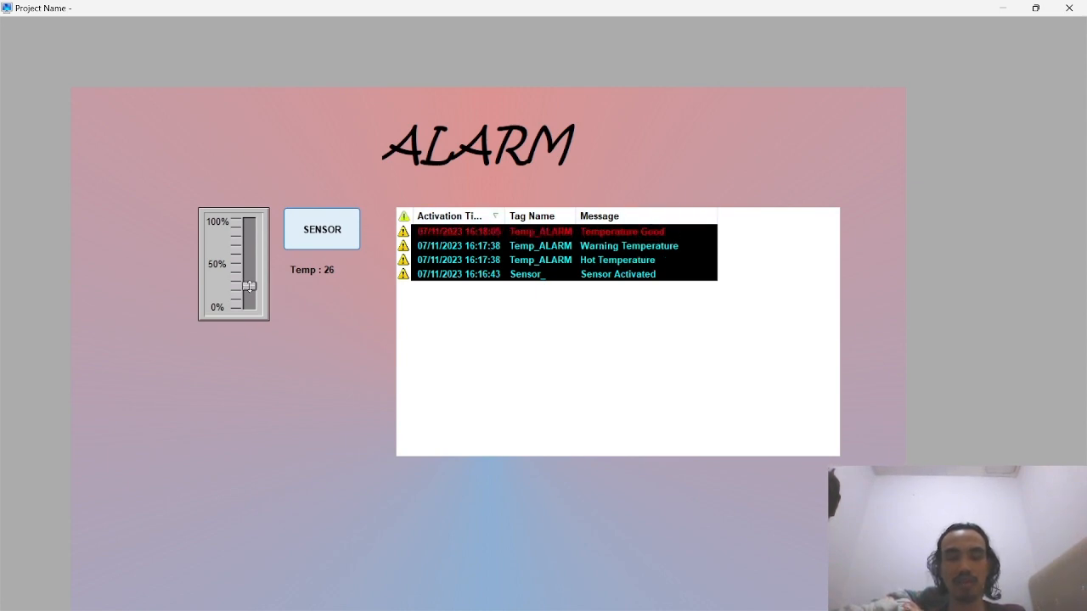
drag(248, 286, 249, 296)
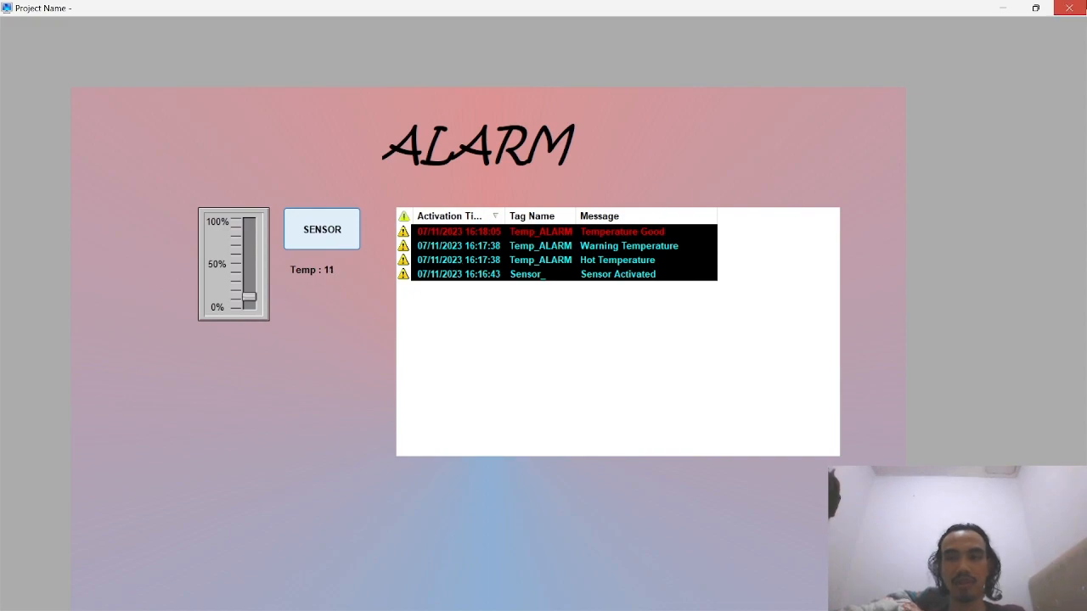
click(1067, 8)
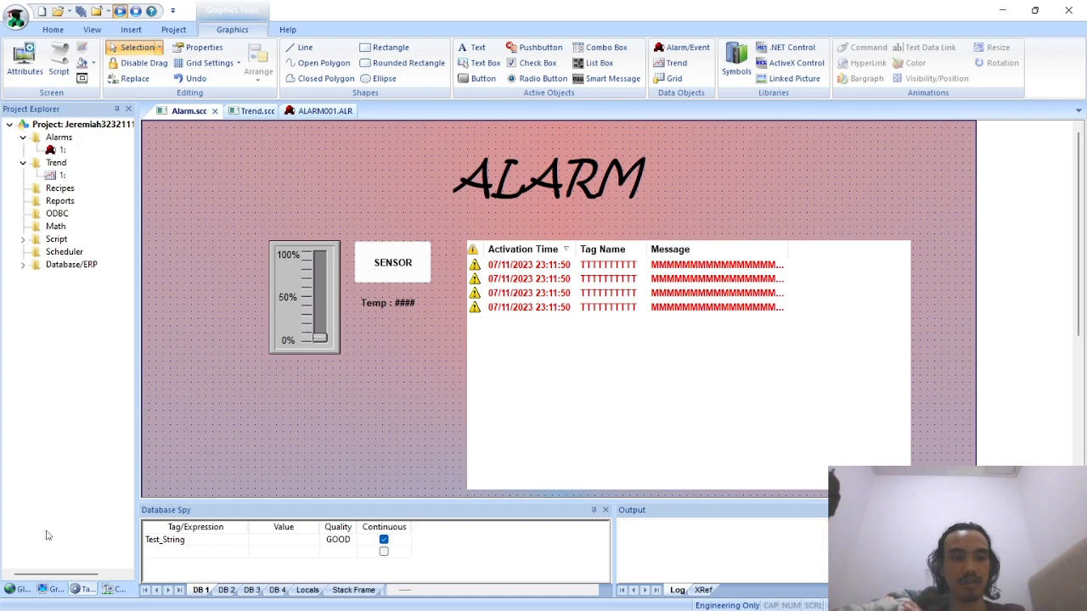
Step: Duplicate the ANIMATION button twice on the Navigator screen, stacking the copies evenly below the original
click(51, 589)
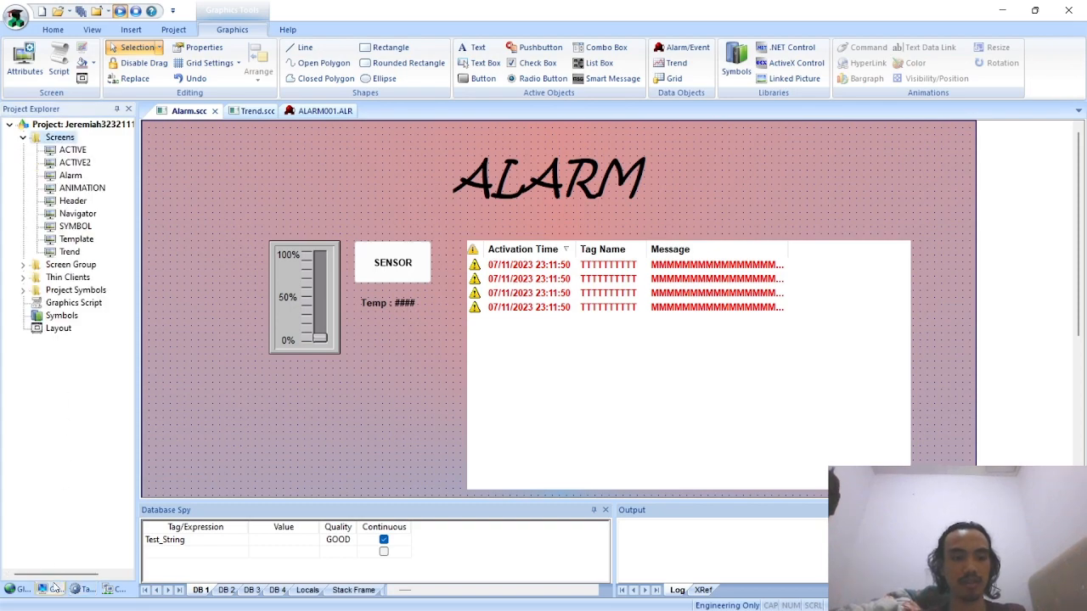
double_click(76, 214)
scroll(187, 363, down, 1)
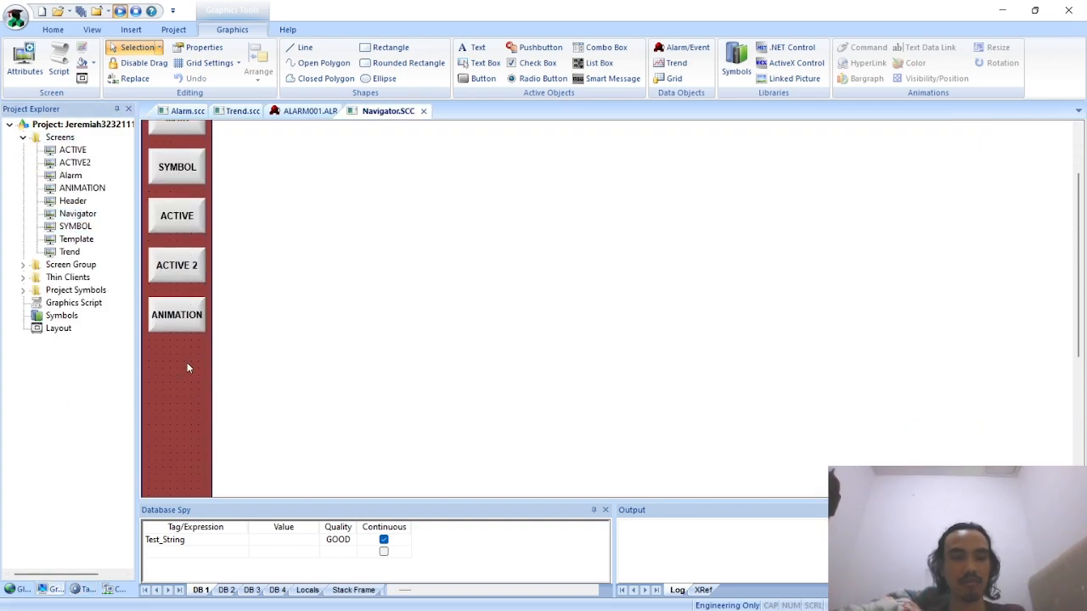
click(194, 320)
key(ctrl+c)
key(ctrl+v)
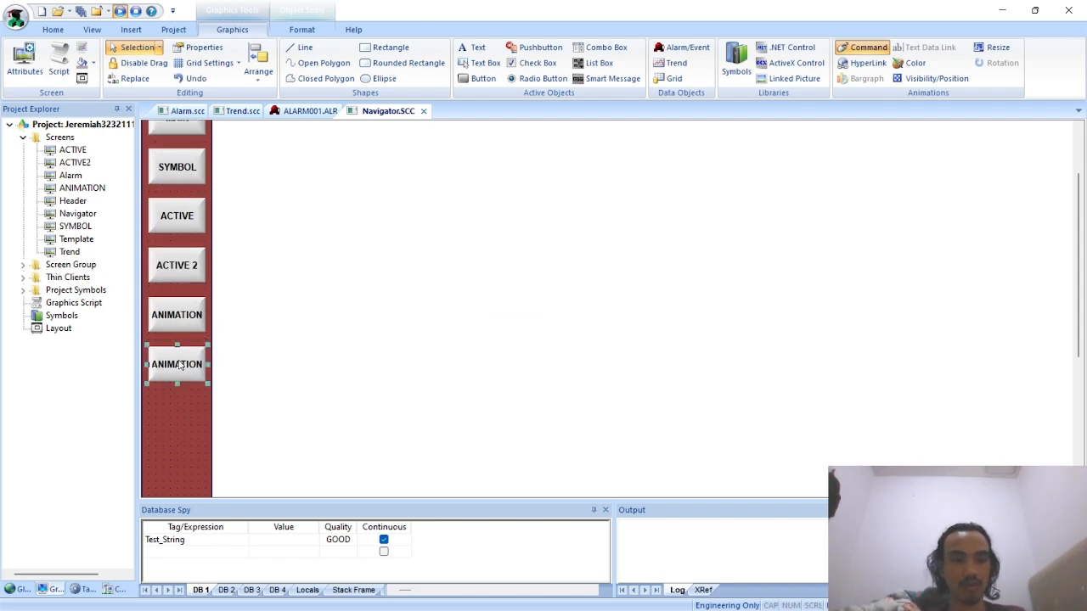
drag(193, 138, 202, 416)
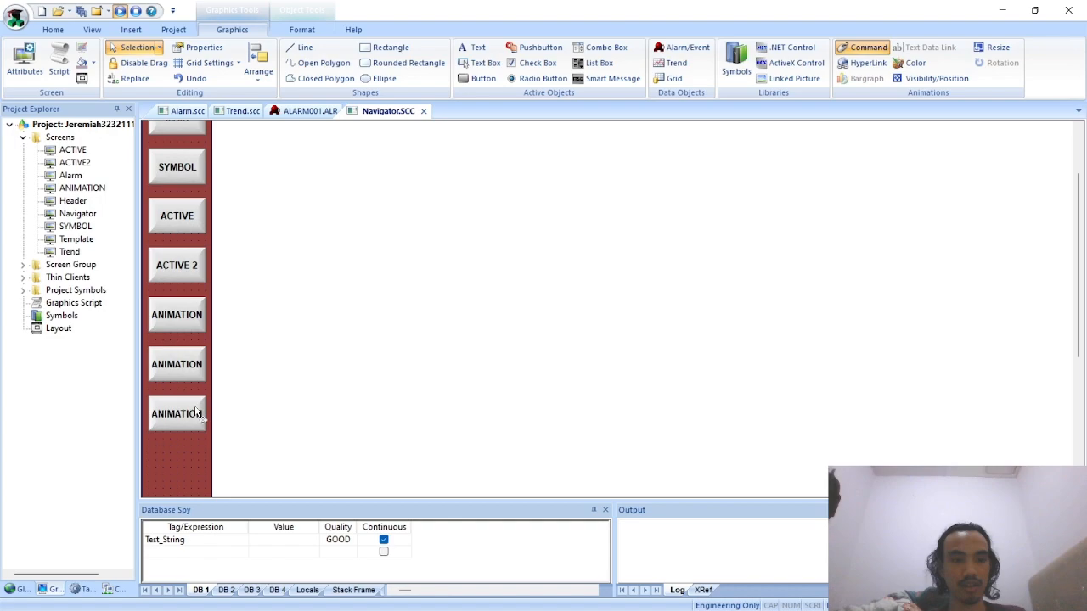
scroll(255, 383, up, 1)
scroll(254, 383, down, 1)
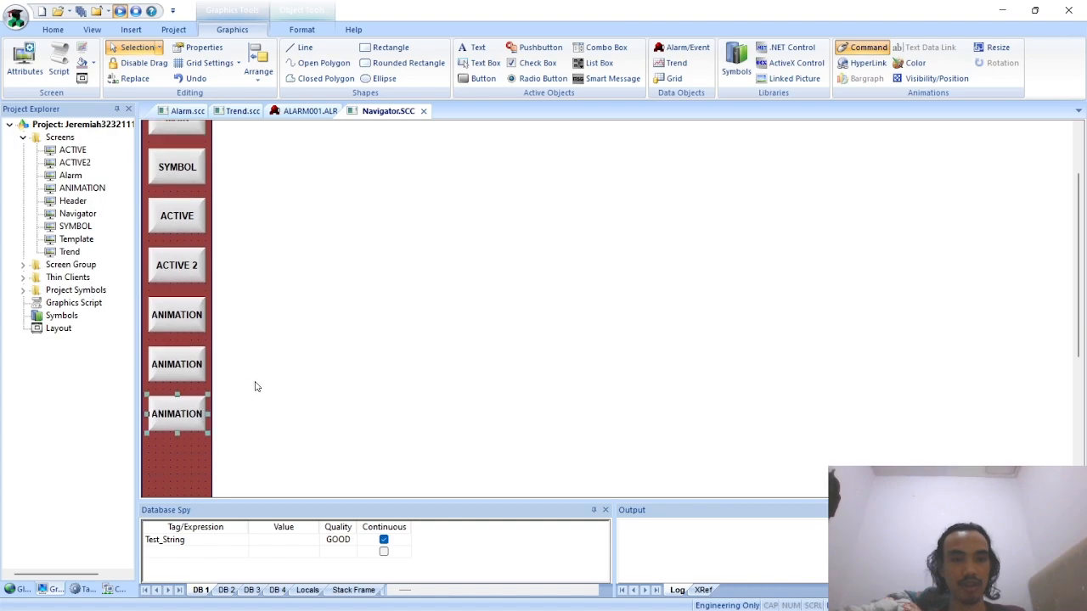
Step: Make the upper ANIMATION copy open the Trend screen and change its caption to TREND
click(181, 362)
key(alt+Return)
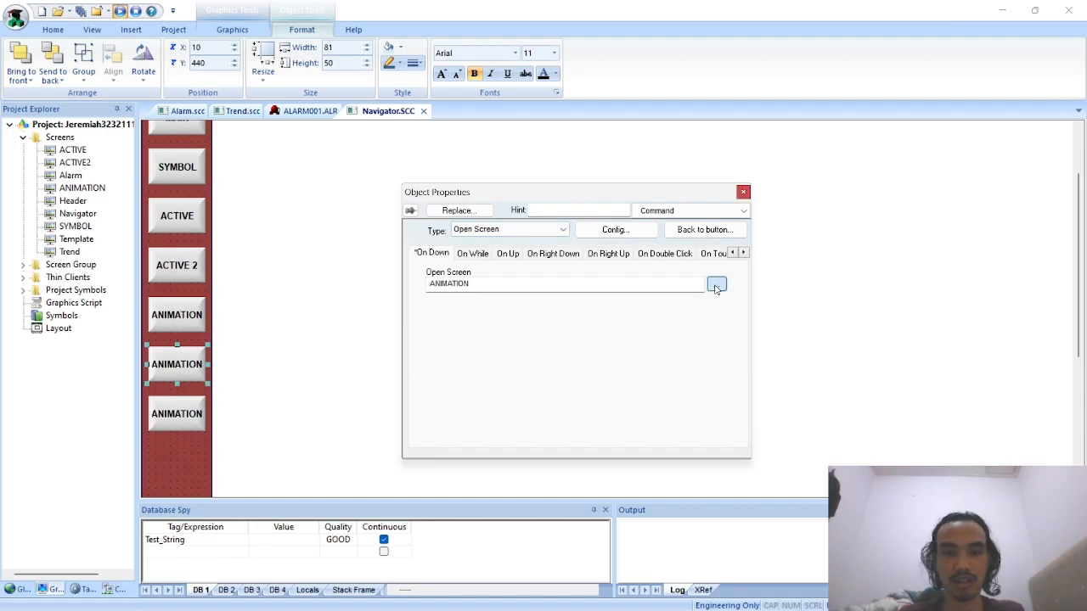
click(717, 287)
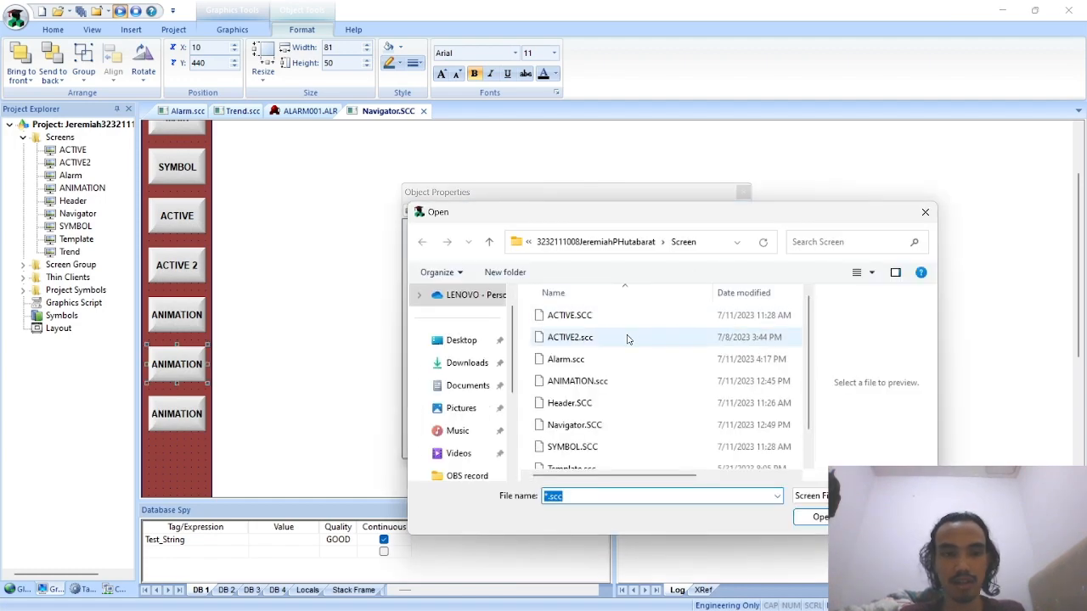
scroll(575, 361, down, 1)
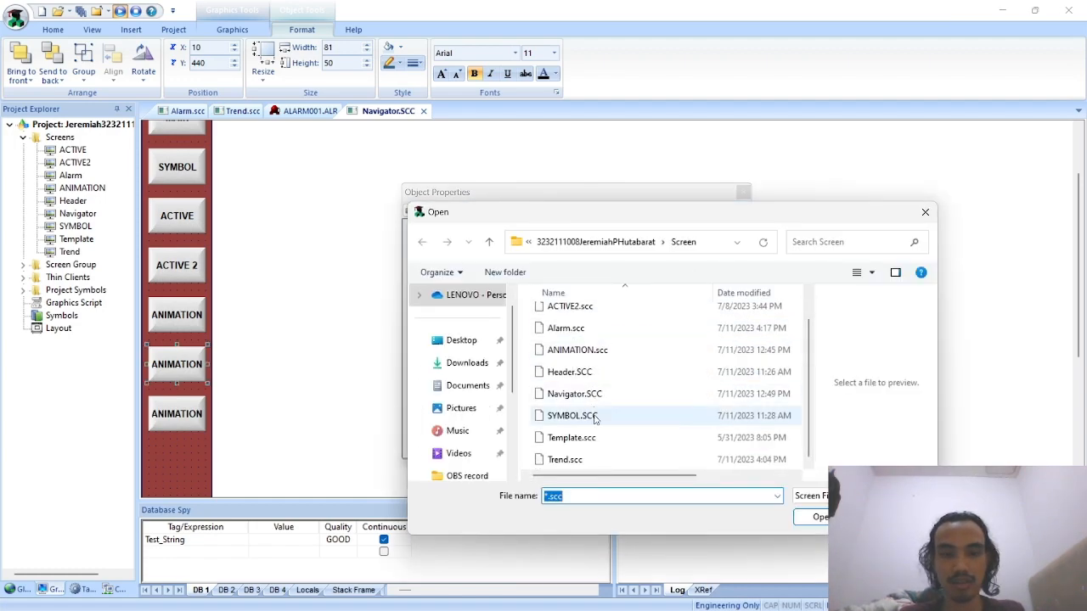
click(562, 460)
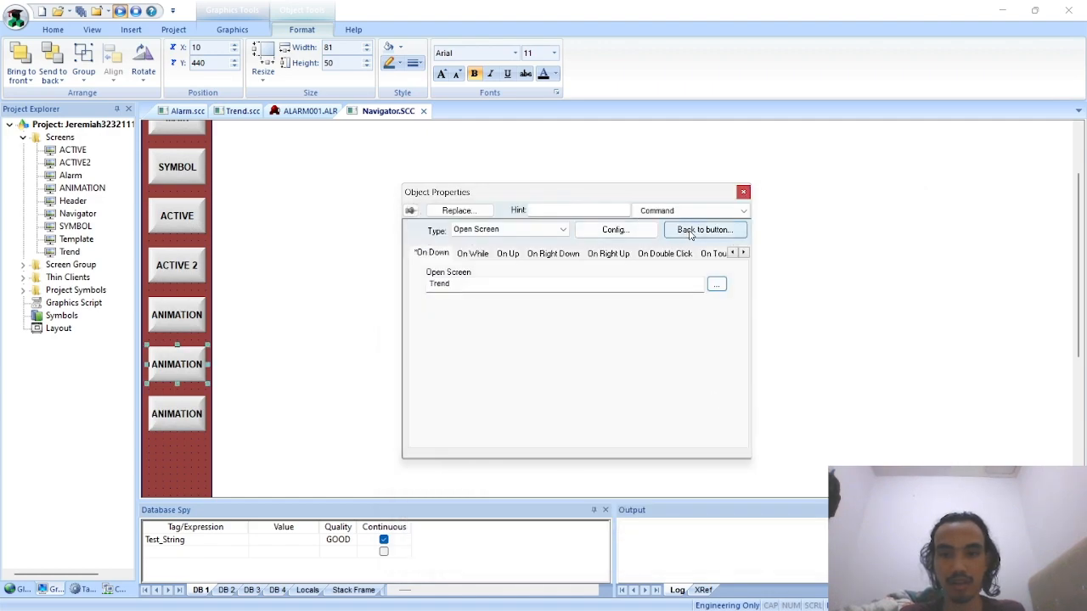
click(704, 230)
drag(450, 243, 408, 243)
text(TREND)
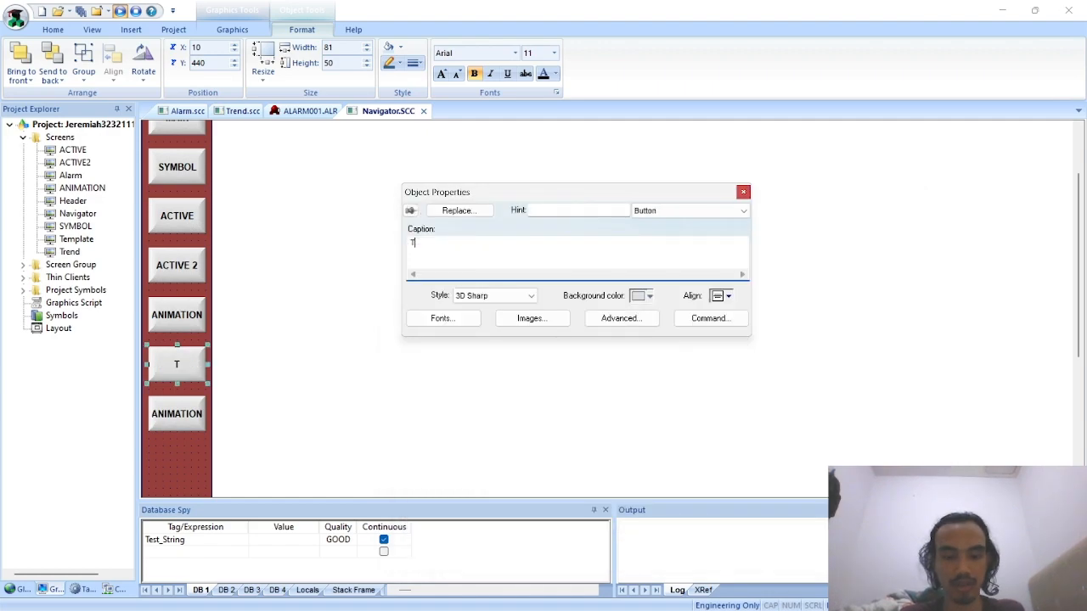
click(743, 191)
Step: Make the lowest ANIMATION copy open the Alarm screen and change its caption to ALARM
click(185, 412)
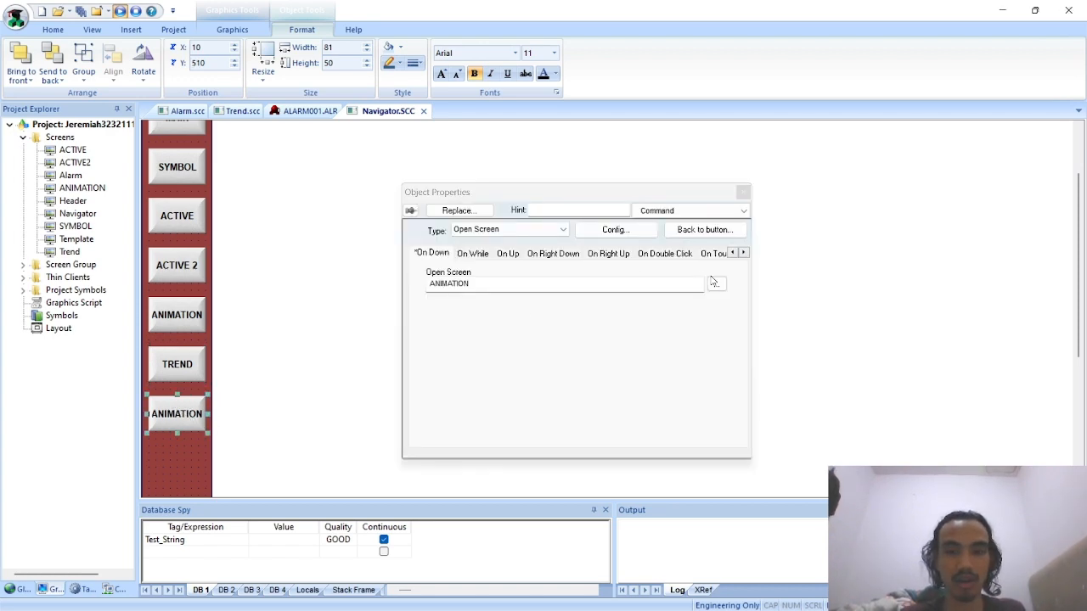
click(715, 283)
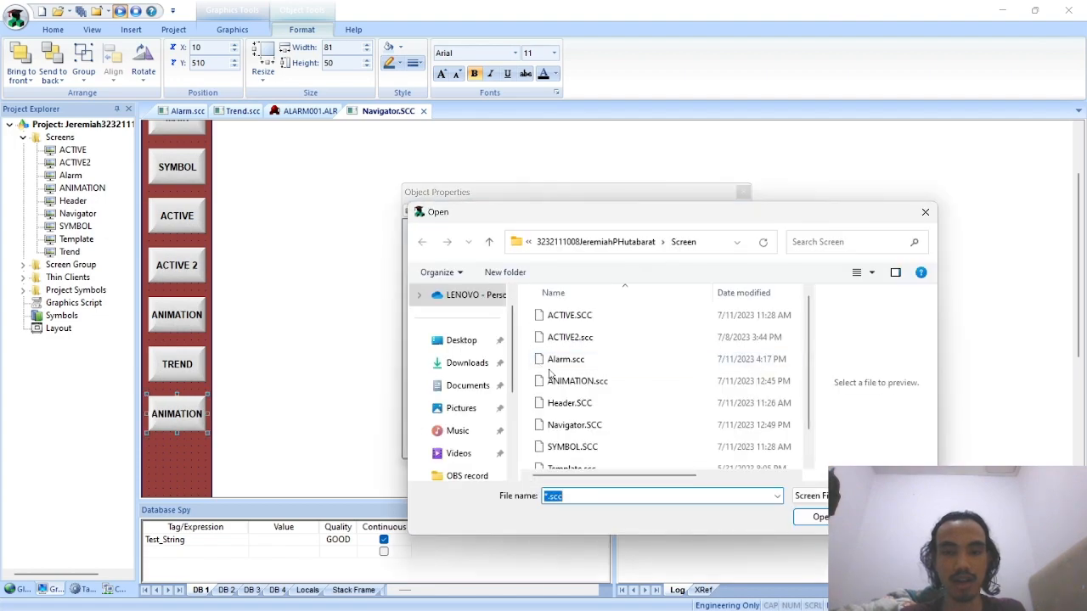
double_click(565, 359)
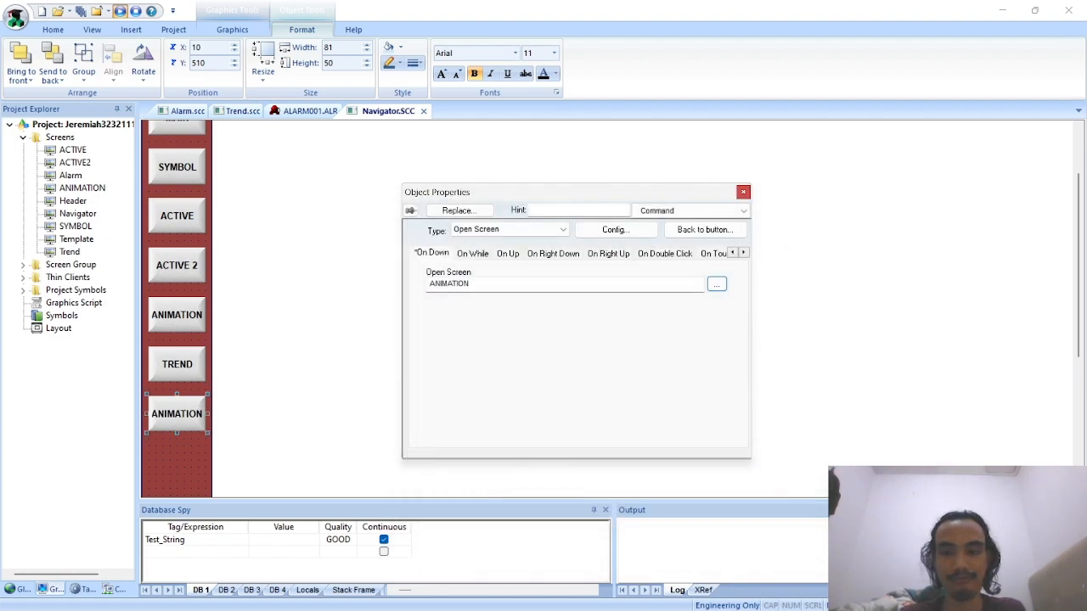
click(705, 229)
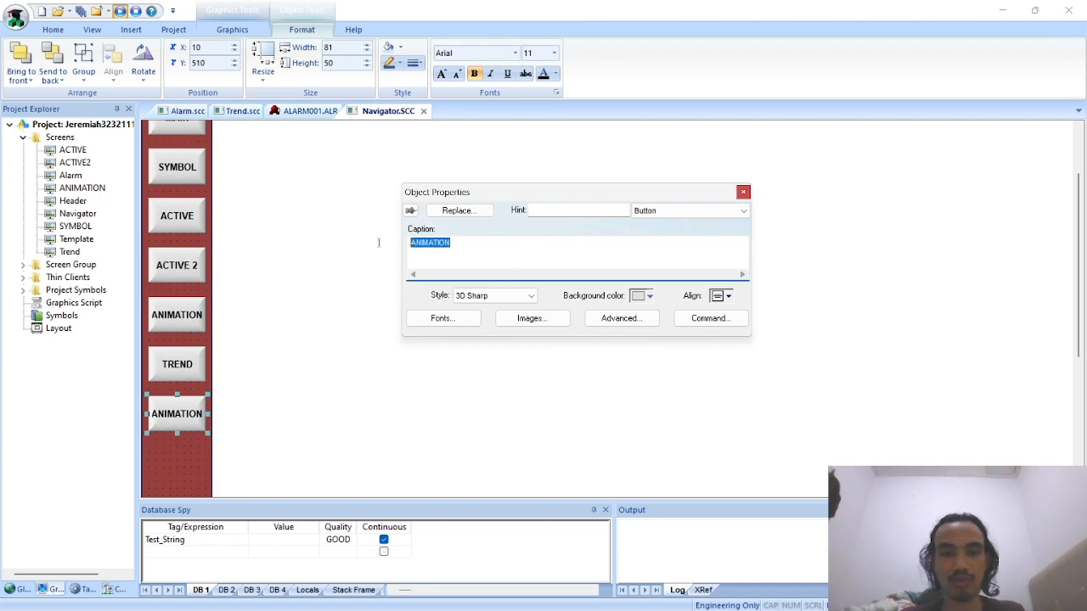
text(ALARM)
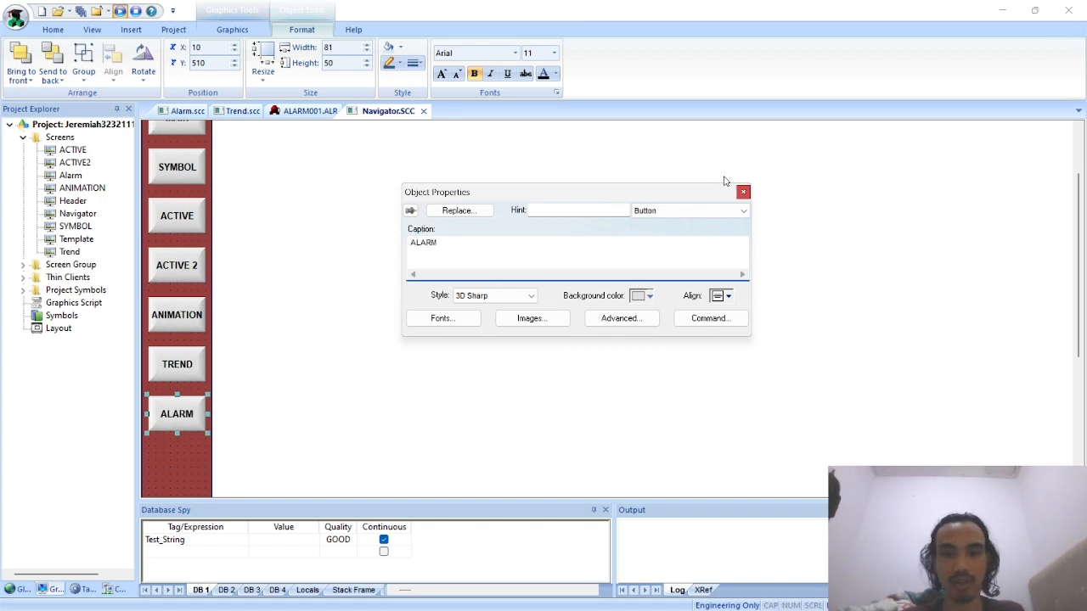
click(743, 191)
scroll(199, 313, up, 3)
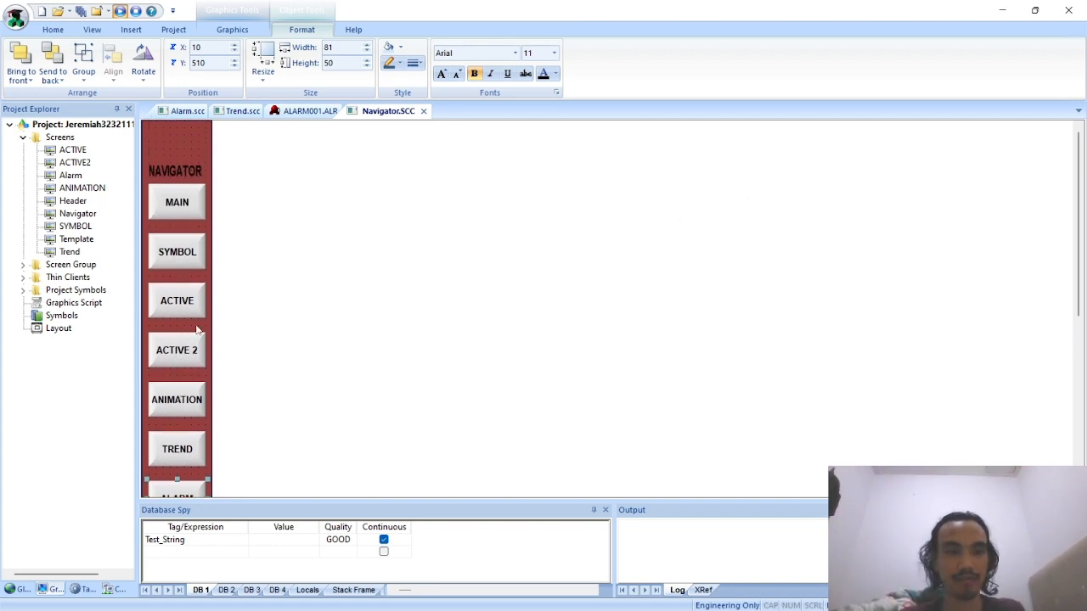
Step: Close the Navigator, ALARM001.ALR, Trend and Alarm documents, saving the changes to ALARM001.ALR
right_click(408, 113)
click(433, 114)
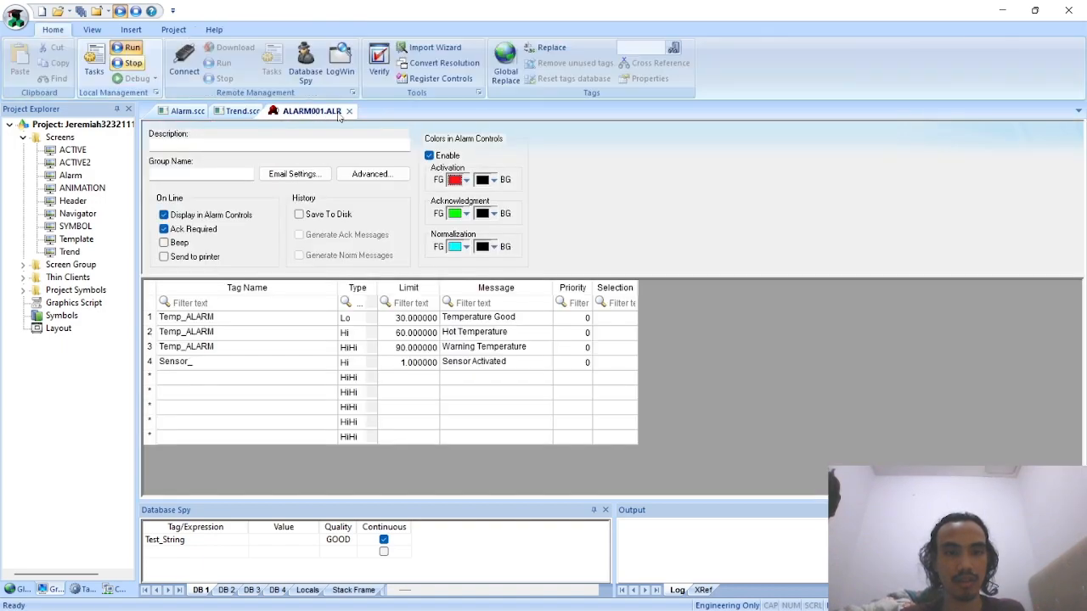
click(348, 111)
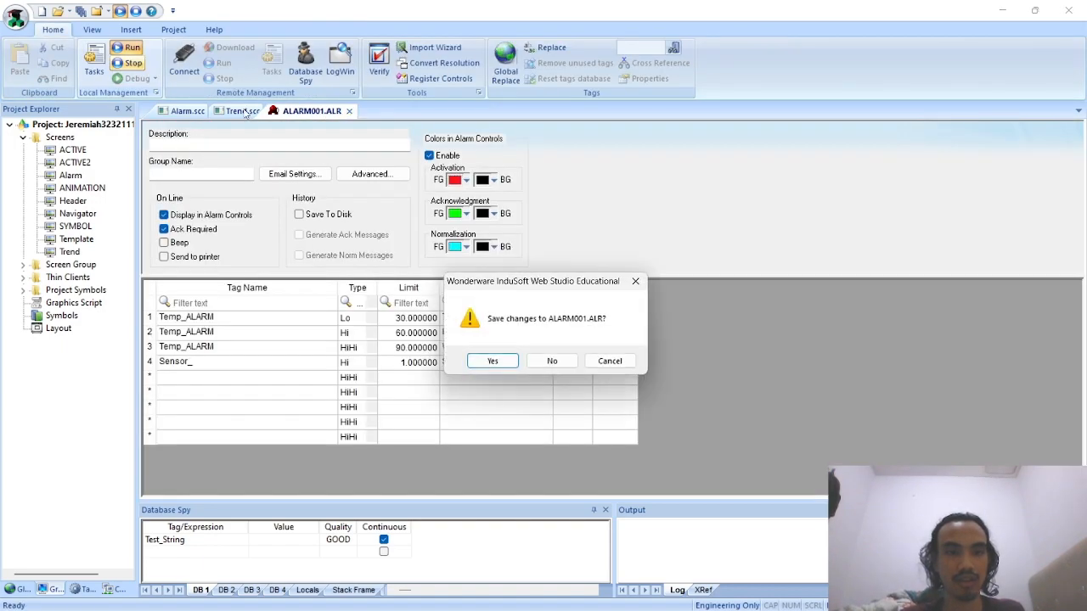
click(488, 363)
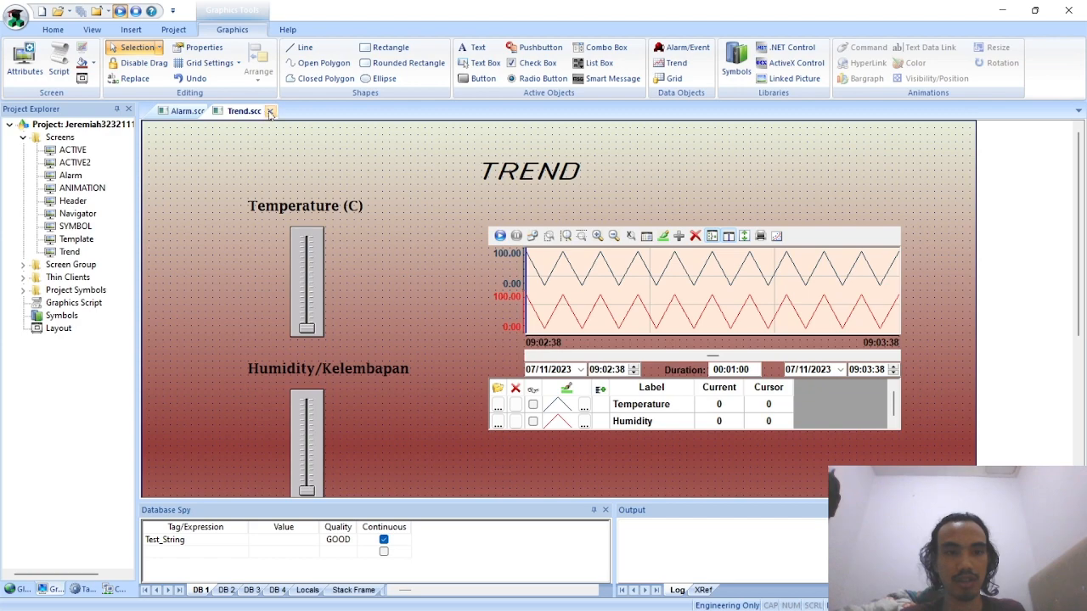
click(270, 111)
click(214, 111)
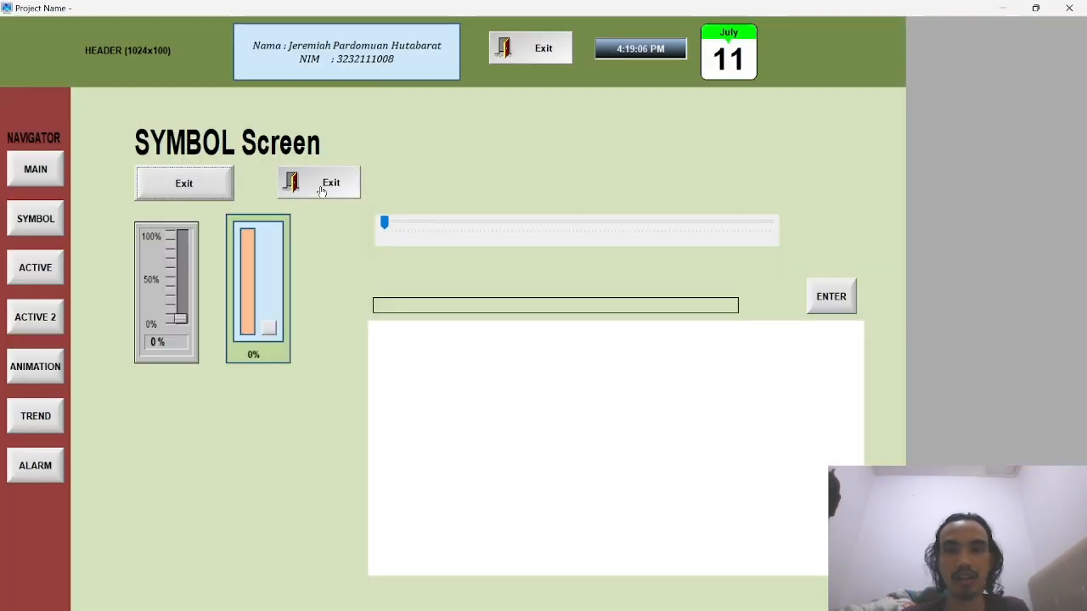
Step: Test the runtime navigator by opening the MAIN, SYMBOL, ACTIVE, ACTIVE 2, ANIMATION, TREND and ALARM screens in turn
click(25, 178)
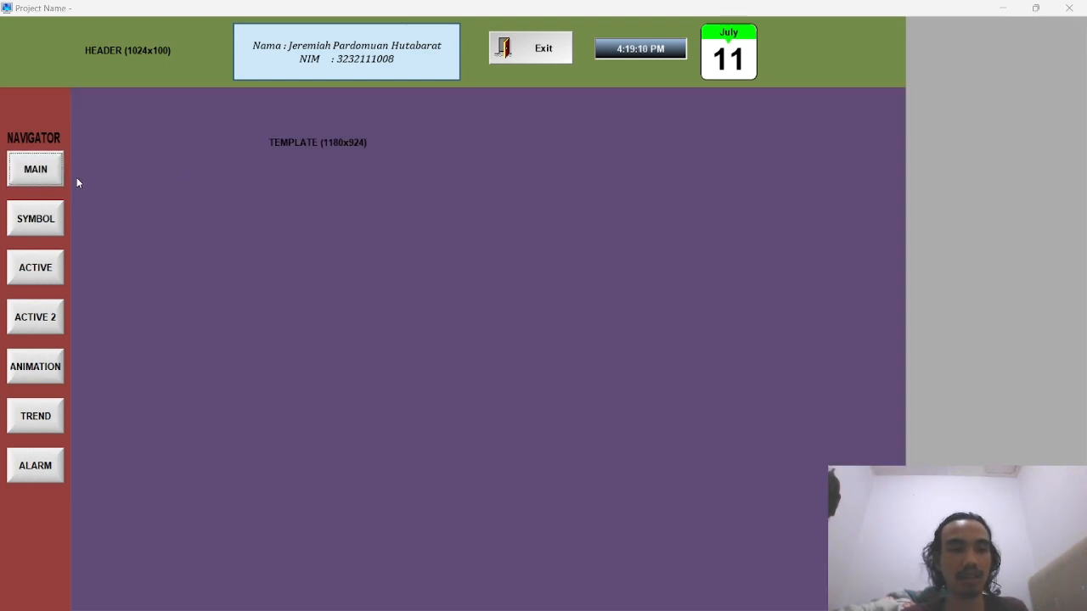
click(35, 219)
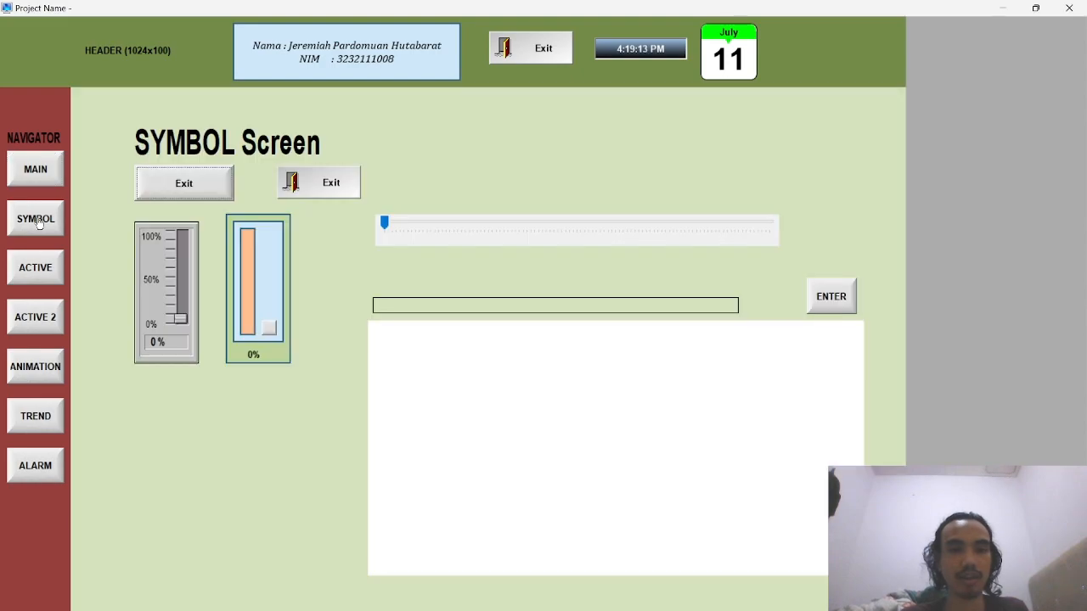
click(30, 272)
click(38, 321)
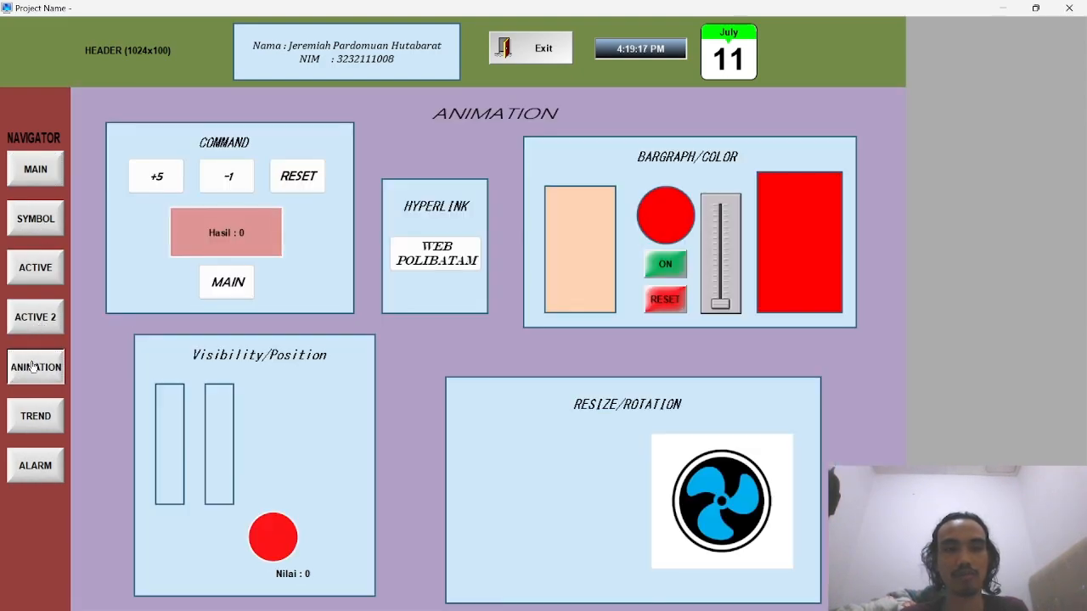
click(34, 365)
click(45, 414)
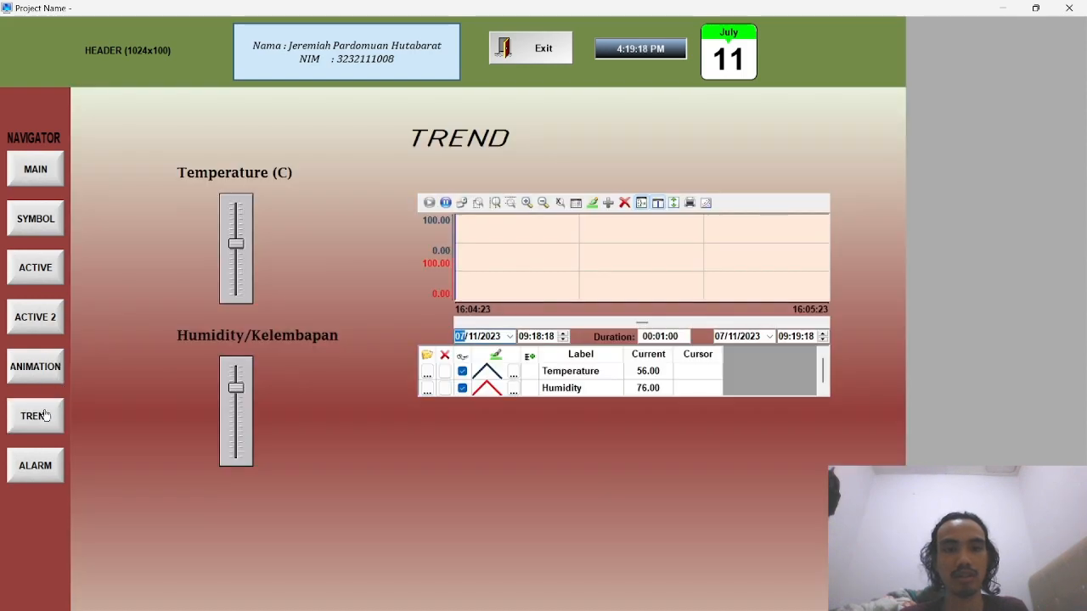
click(34, 465)
Step: Test the Trend screen by varying both sliders, lowering Temperature to 19 and Humidity to 27, and ending at Temperature 54 and Humidity 43
click(35, 416)
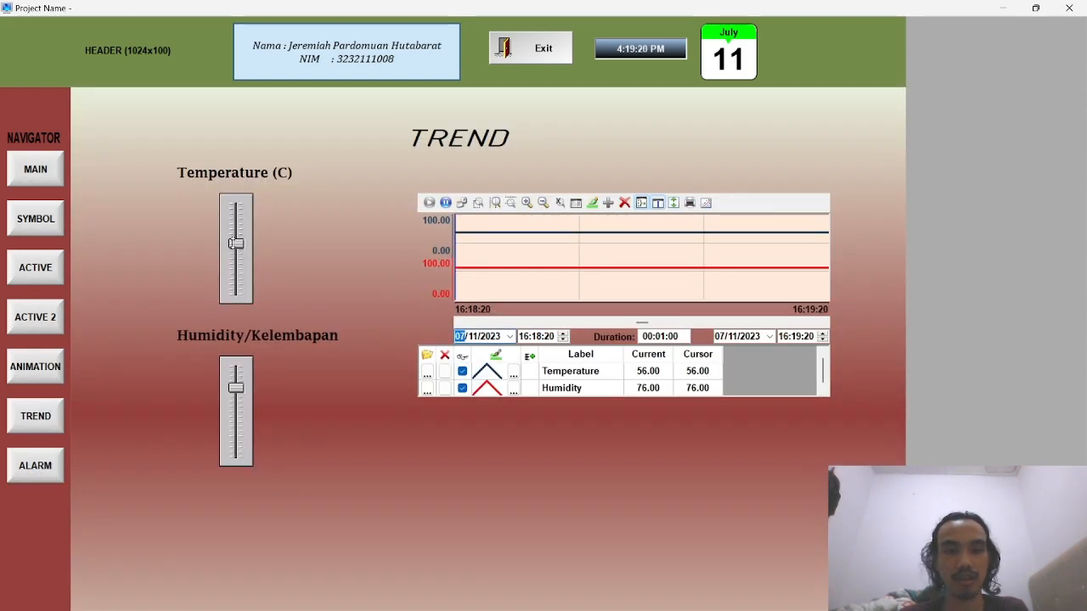
drag(237, 245, 236, 279)
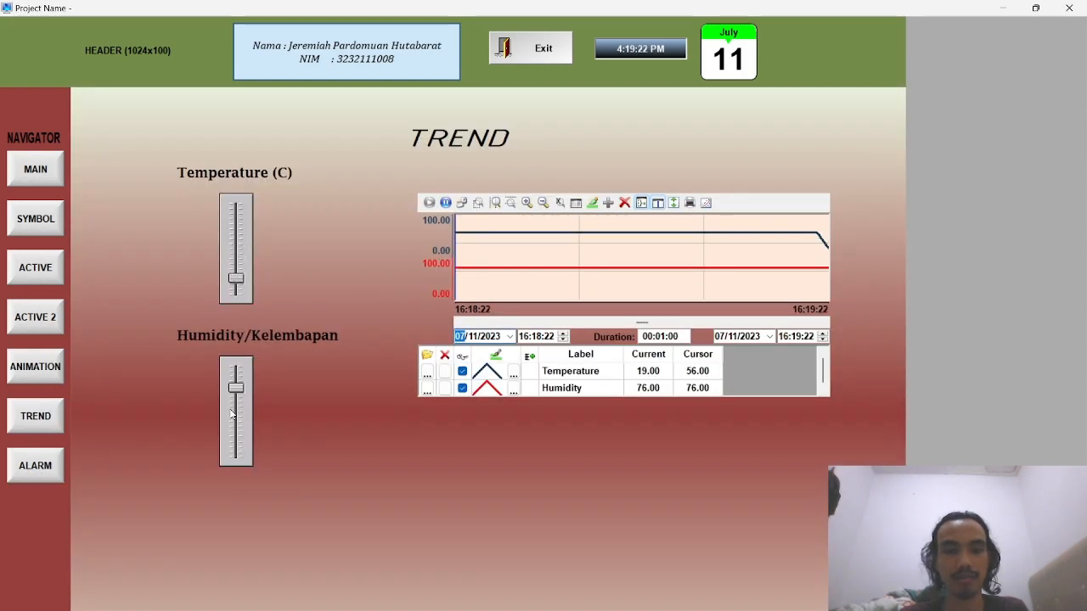
drag(236, 388, 236, 433)
drag(245, 281, 236, 234)
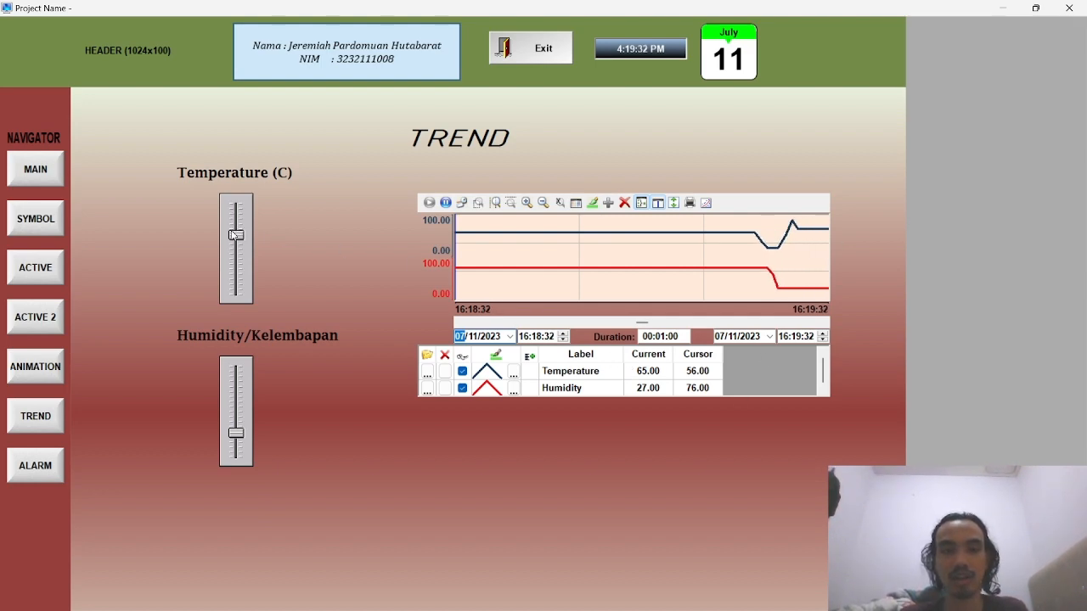
mouse_move(234, 234)
mouse_down()
mouse_move(235, 216)
mouse_move(236, 249)
mouse_move(240, 210)
mouse_move(240, 246)
mouse_up()
drag(245, 438, 236, 412)
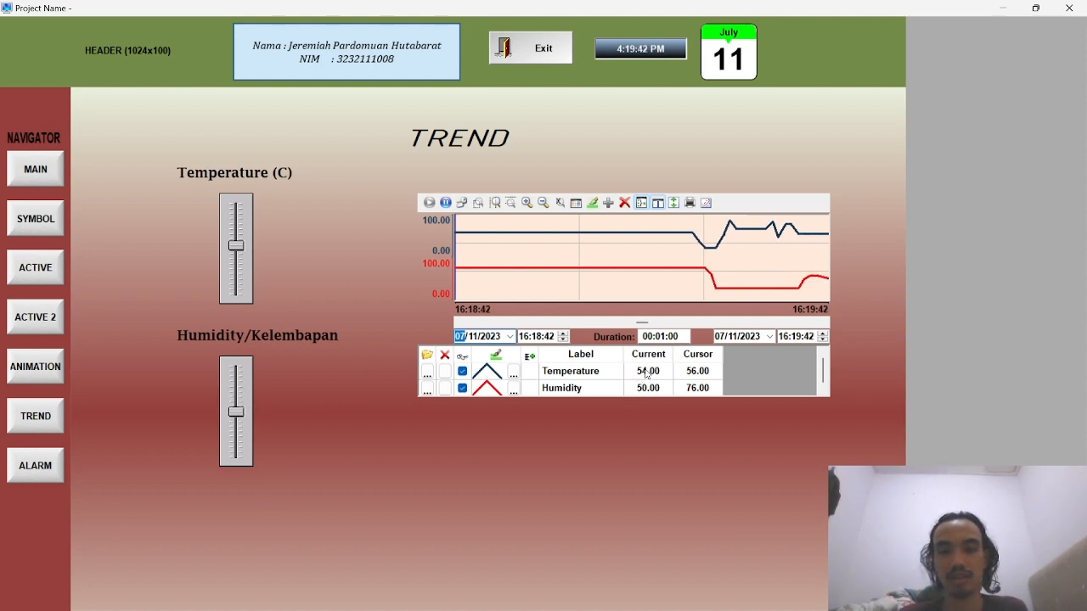
drag(237, 412, 236, 417)
Step: Test the Alarm screen by lowering the temperature slider to 0, raising it to 100, and triggering the SENSOR alarm
click(34, 465)
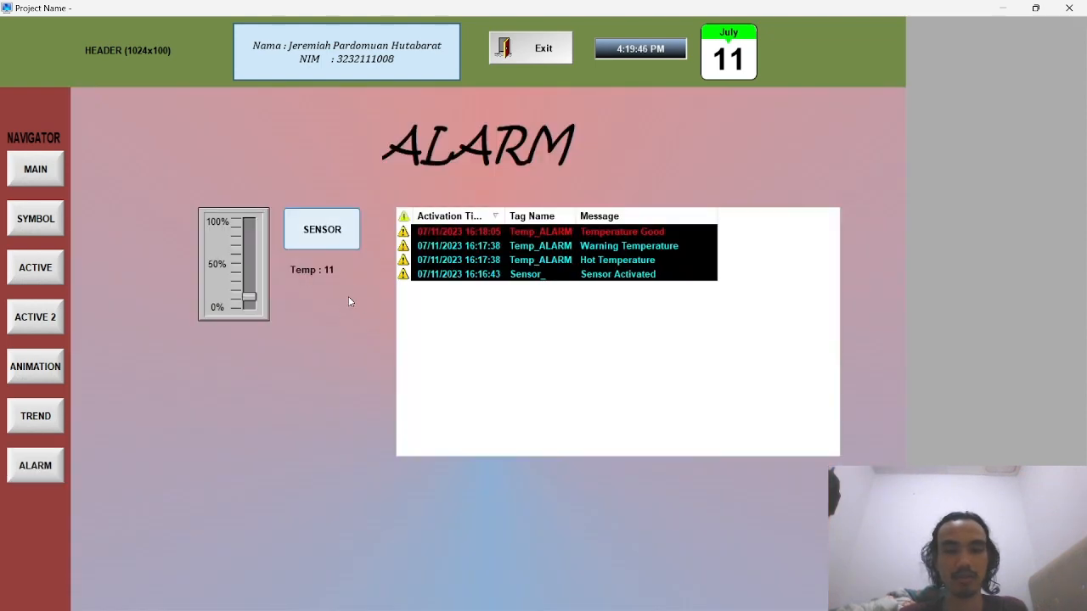
drag(252, 288, 249, 330)
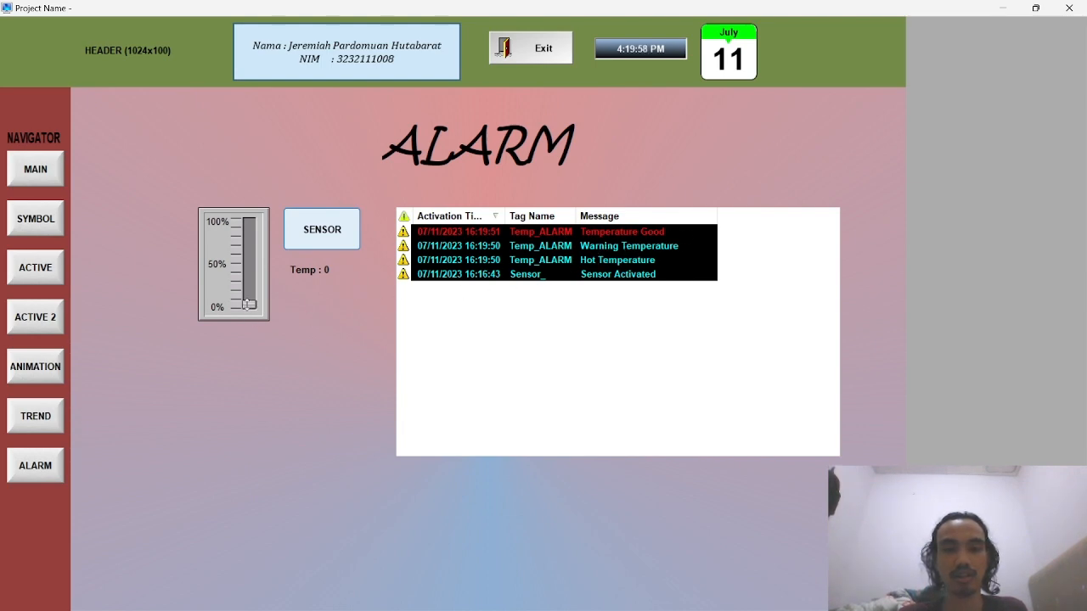
drag(246, 304, 248, 230)
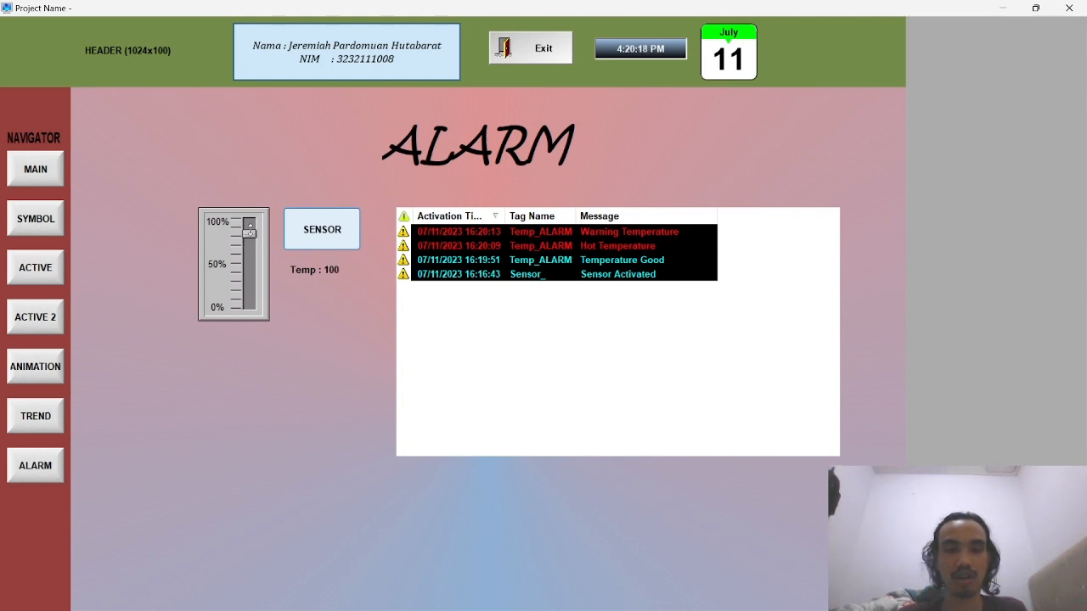
click(331, 235)
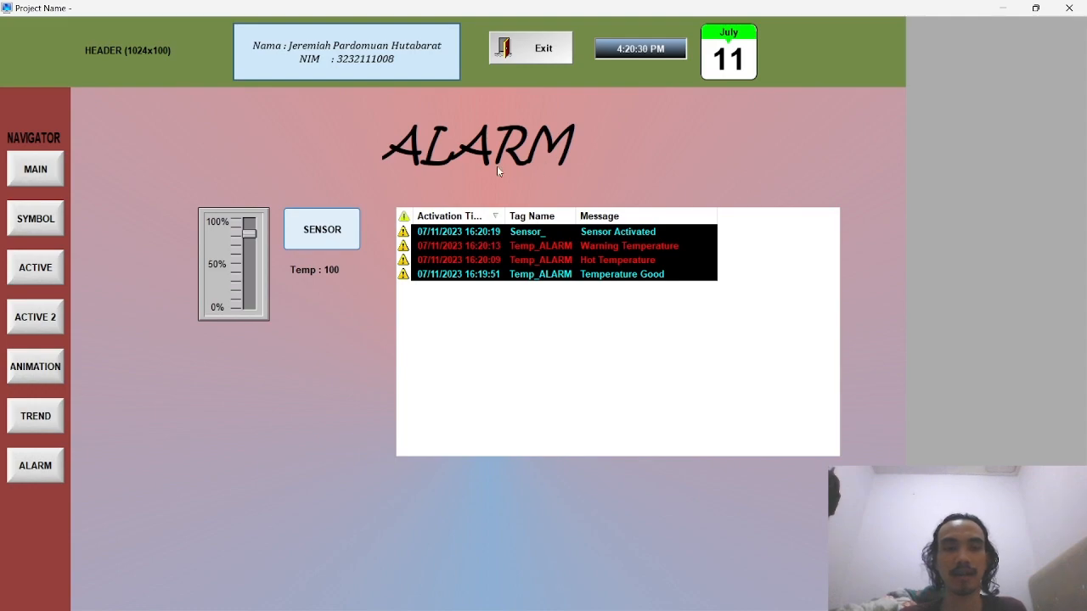
Step: Switch back and forth between the Trend and Alarm screens to recheck their navigation, ending on the Alarm screen
click(35, 416)
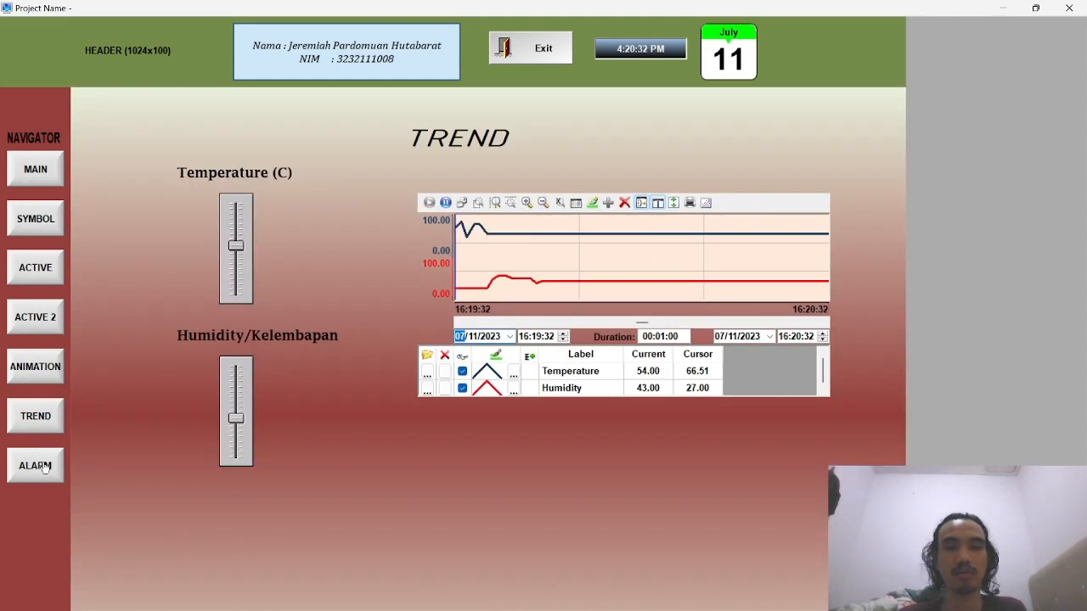
click(42, 465)
click(44, 425)
click(38, 466)
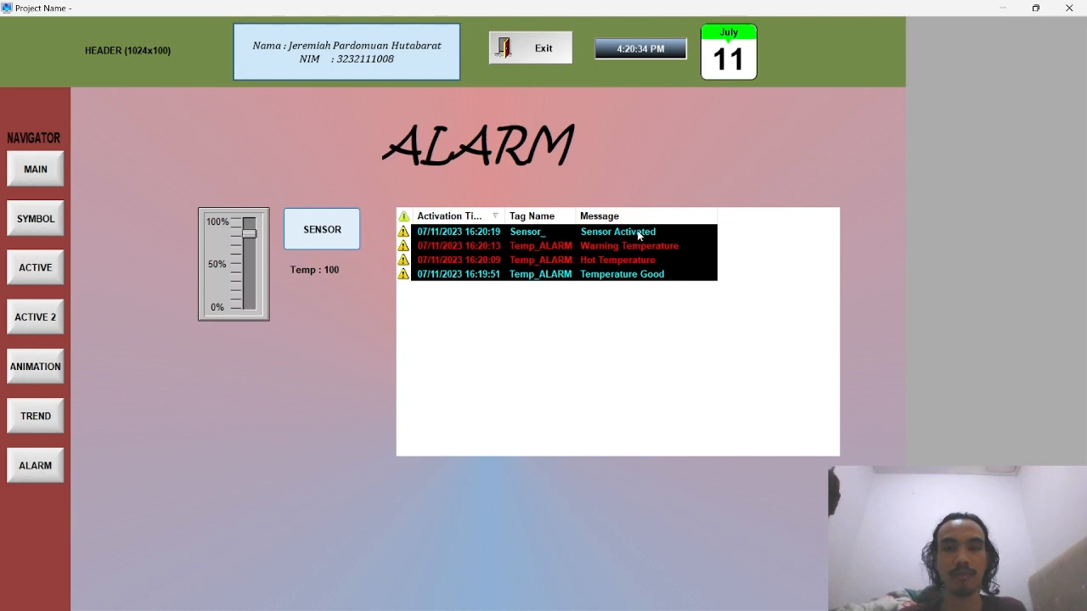